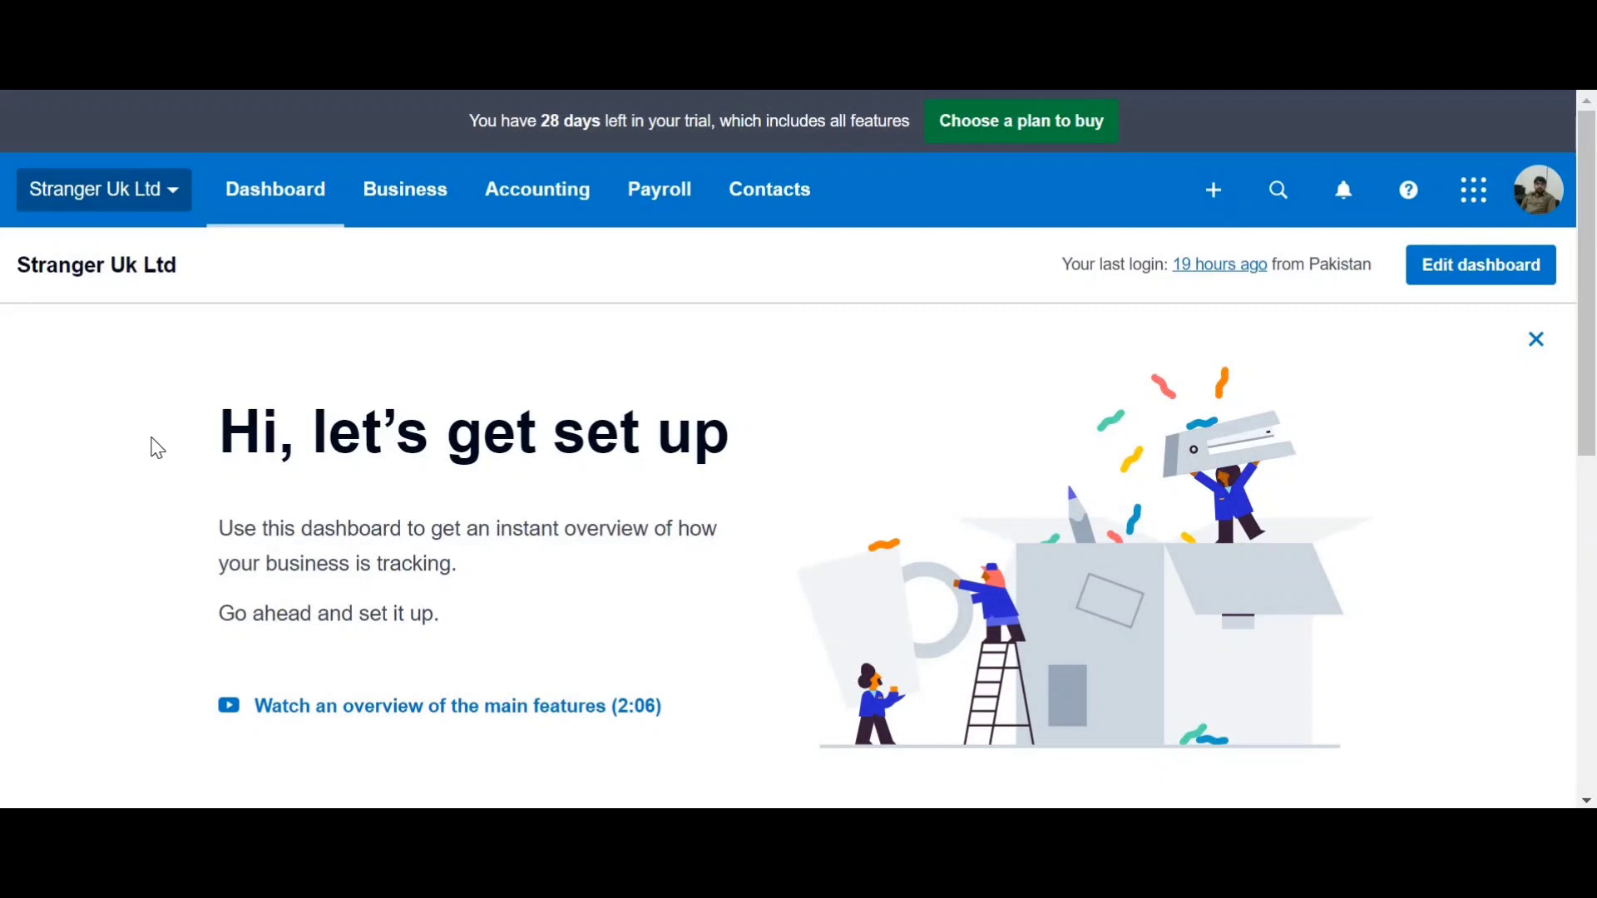
- Open the organisation's chart of accounts from the dashboard
scroll(50, 522, down, 2)
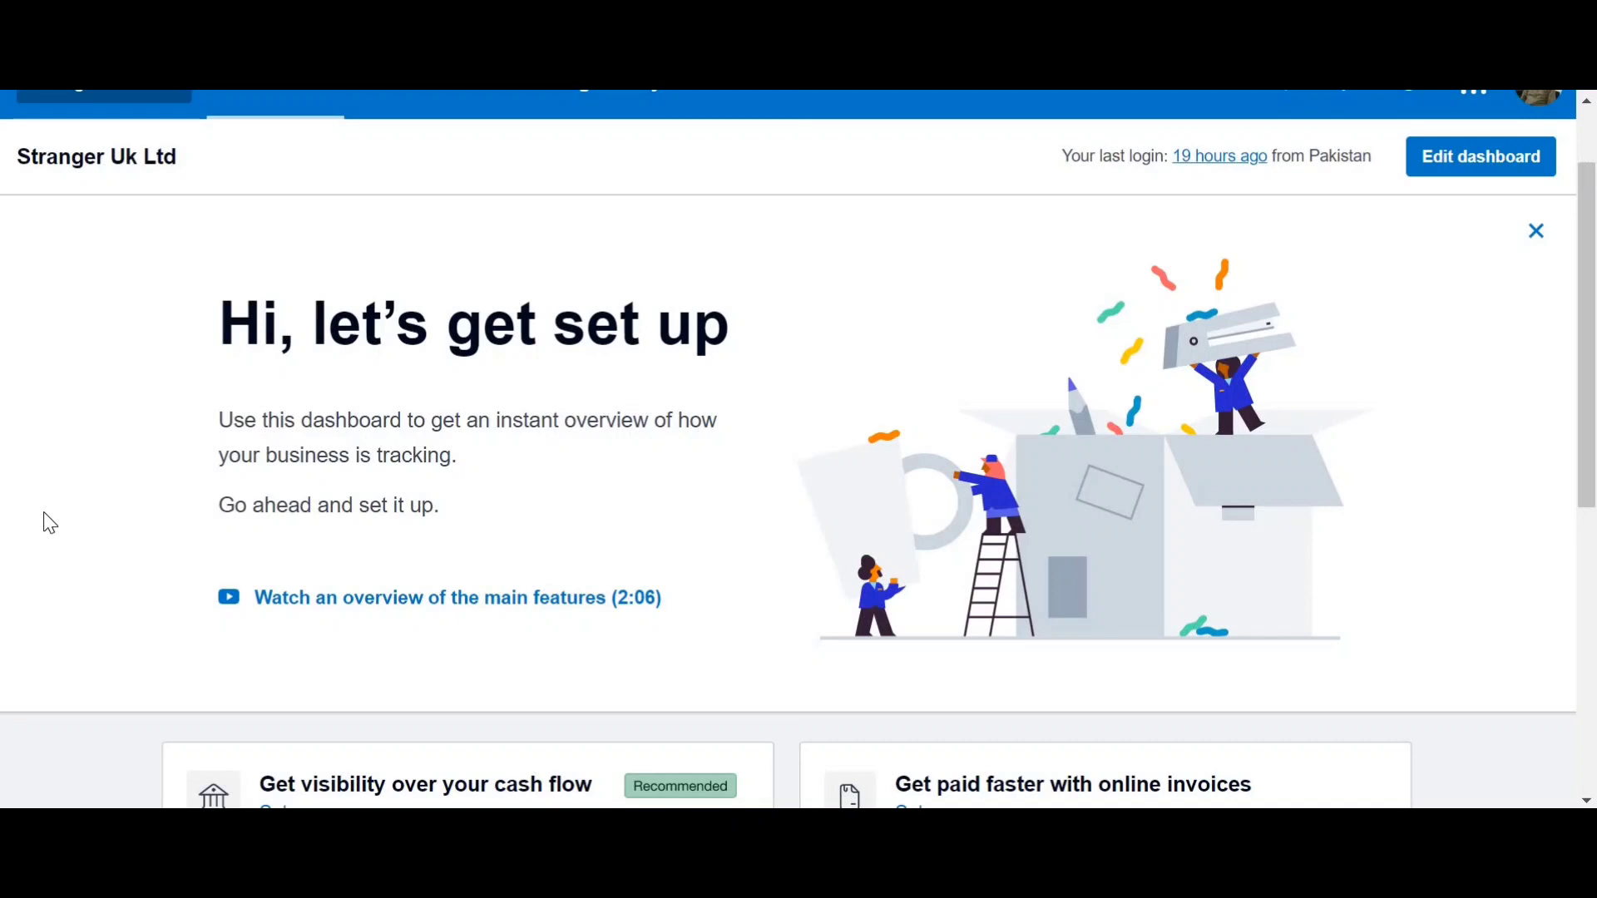
scroll(752, 715, up, 2)
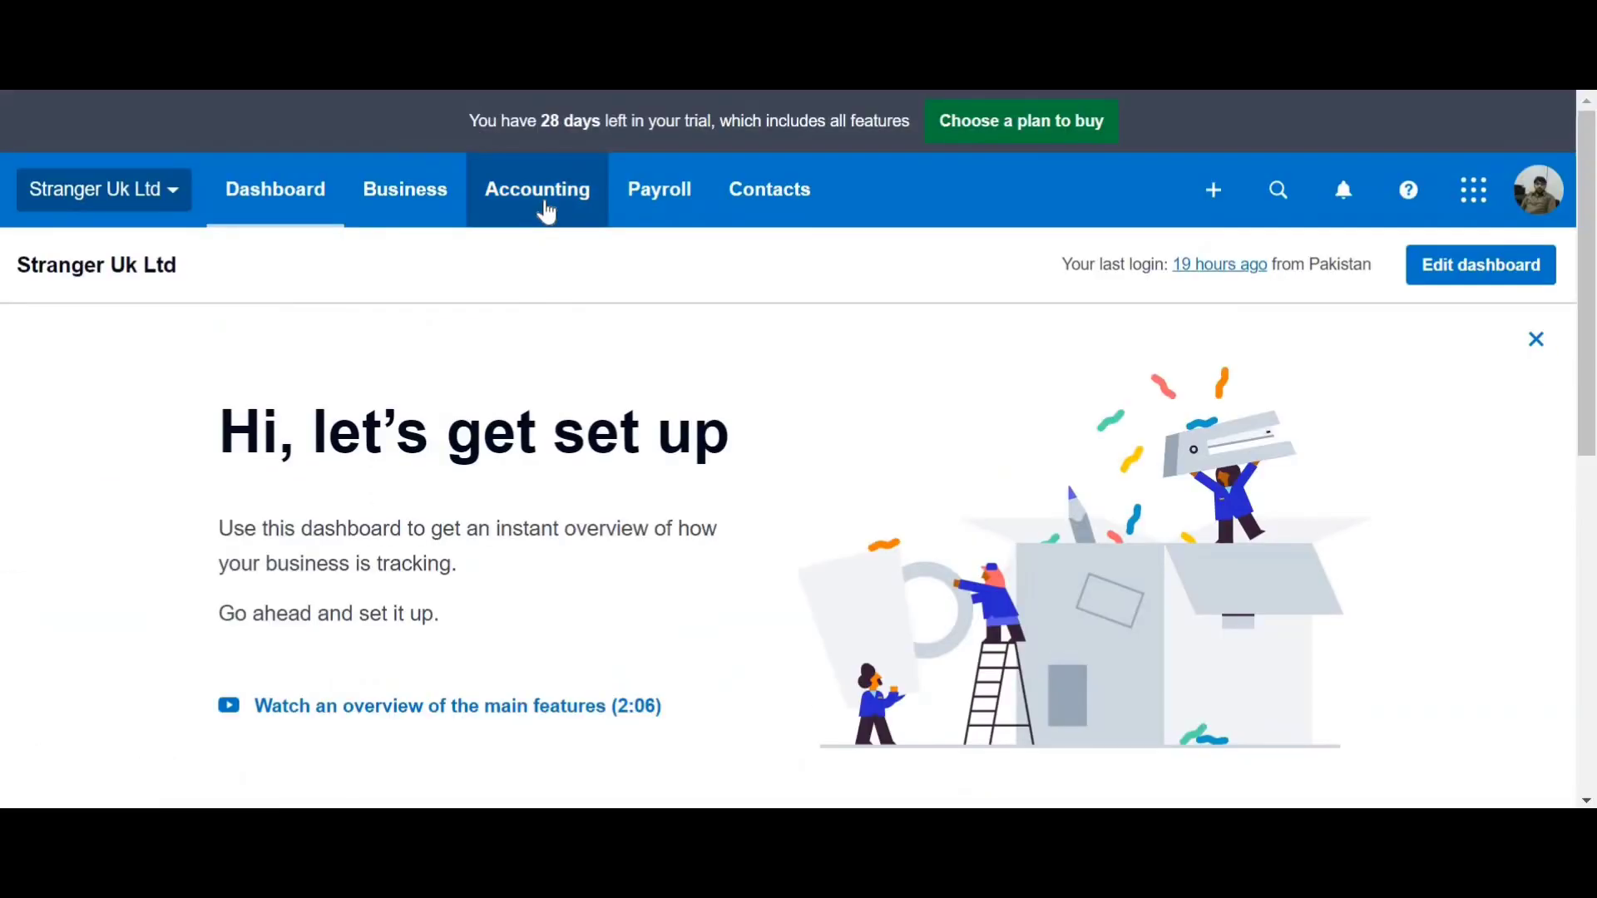
click(542, 208)
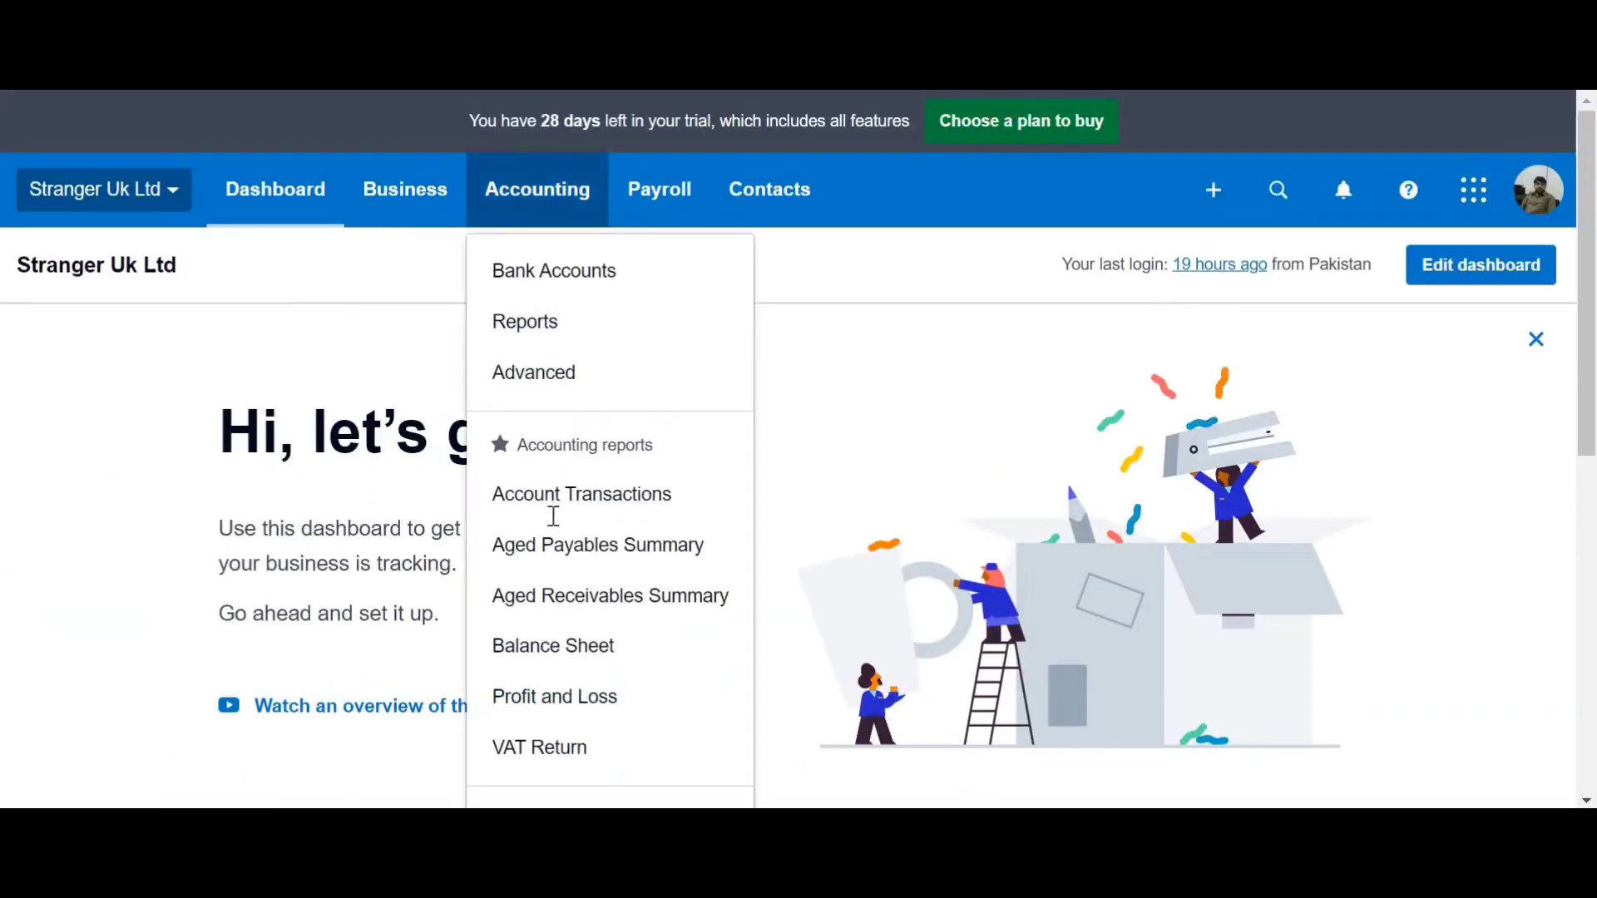
scroll(585, 753, down, 2)
click(585, 758)
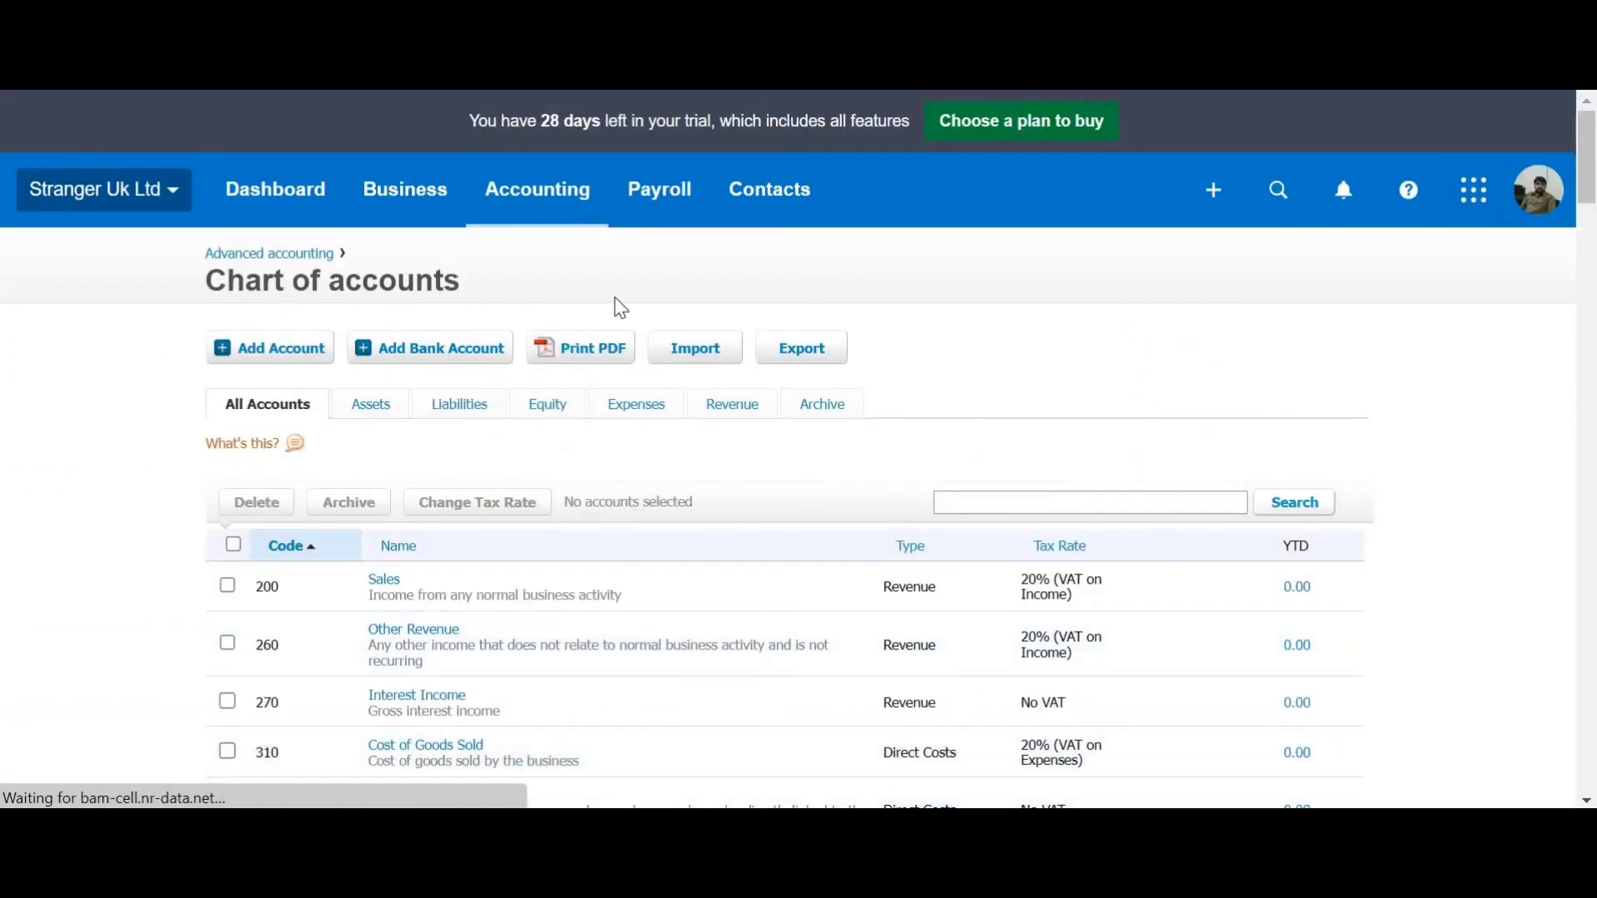
- Review the default chart of accounts, checking codes, names, types and tax rates from revenue through overheads, assets and liabilities
scroll(125, 552, down, 2)
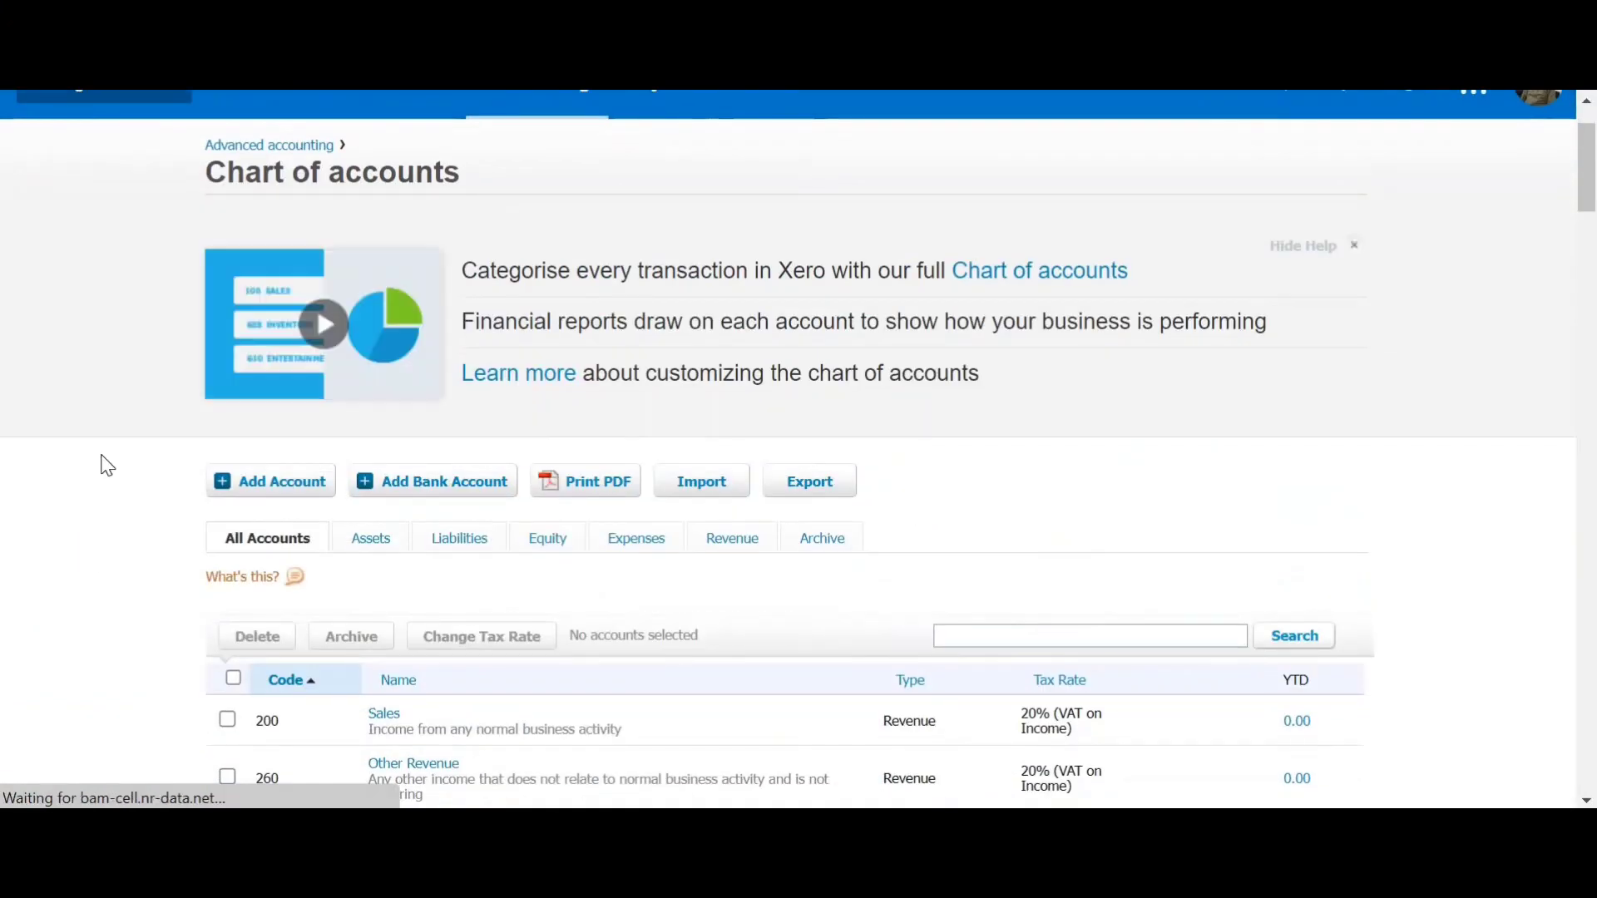
scroll(105, 466, down, 2)
scroll(108, 469, down, 2)
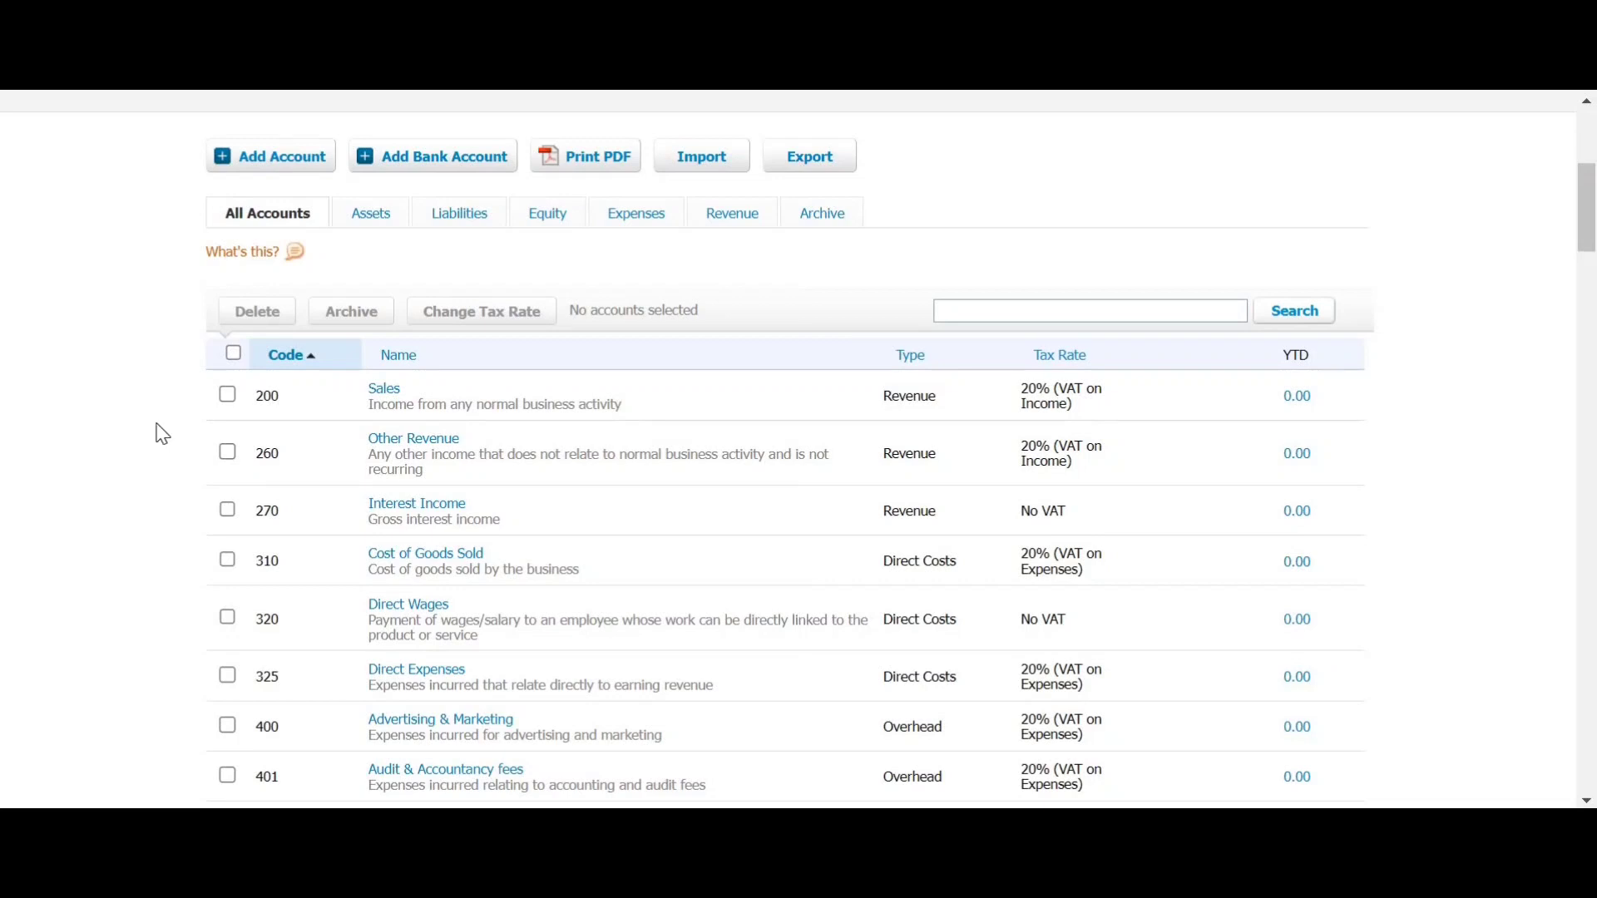
scroll(158, 432, down, 4)
scroll(158, 464, down, 6)
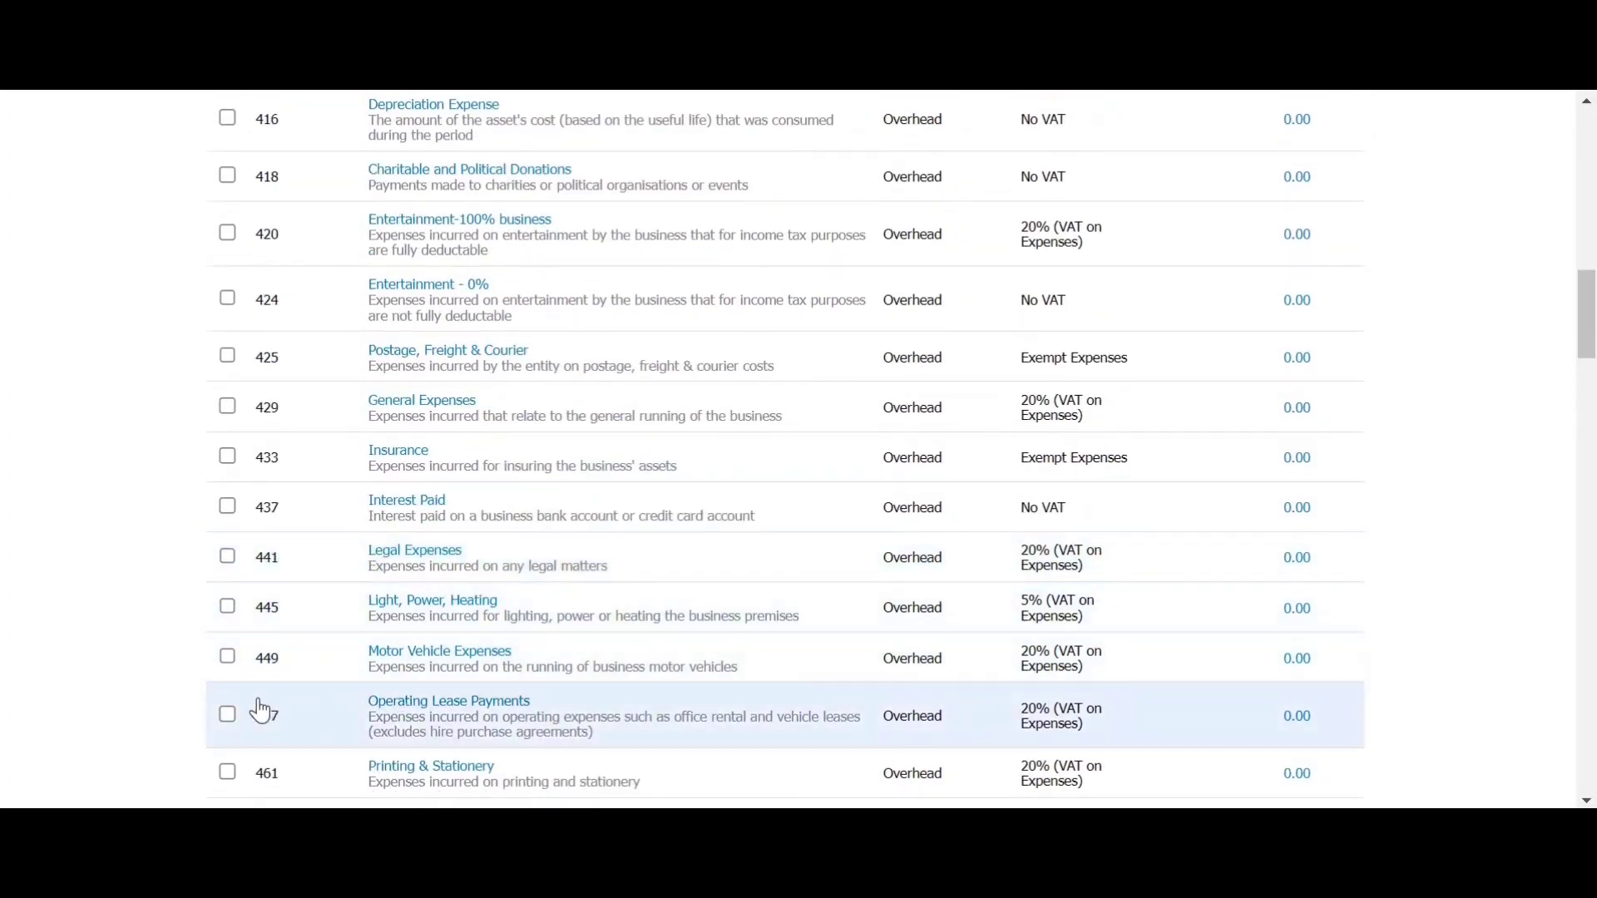
scroll(378, 357, up, 9)
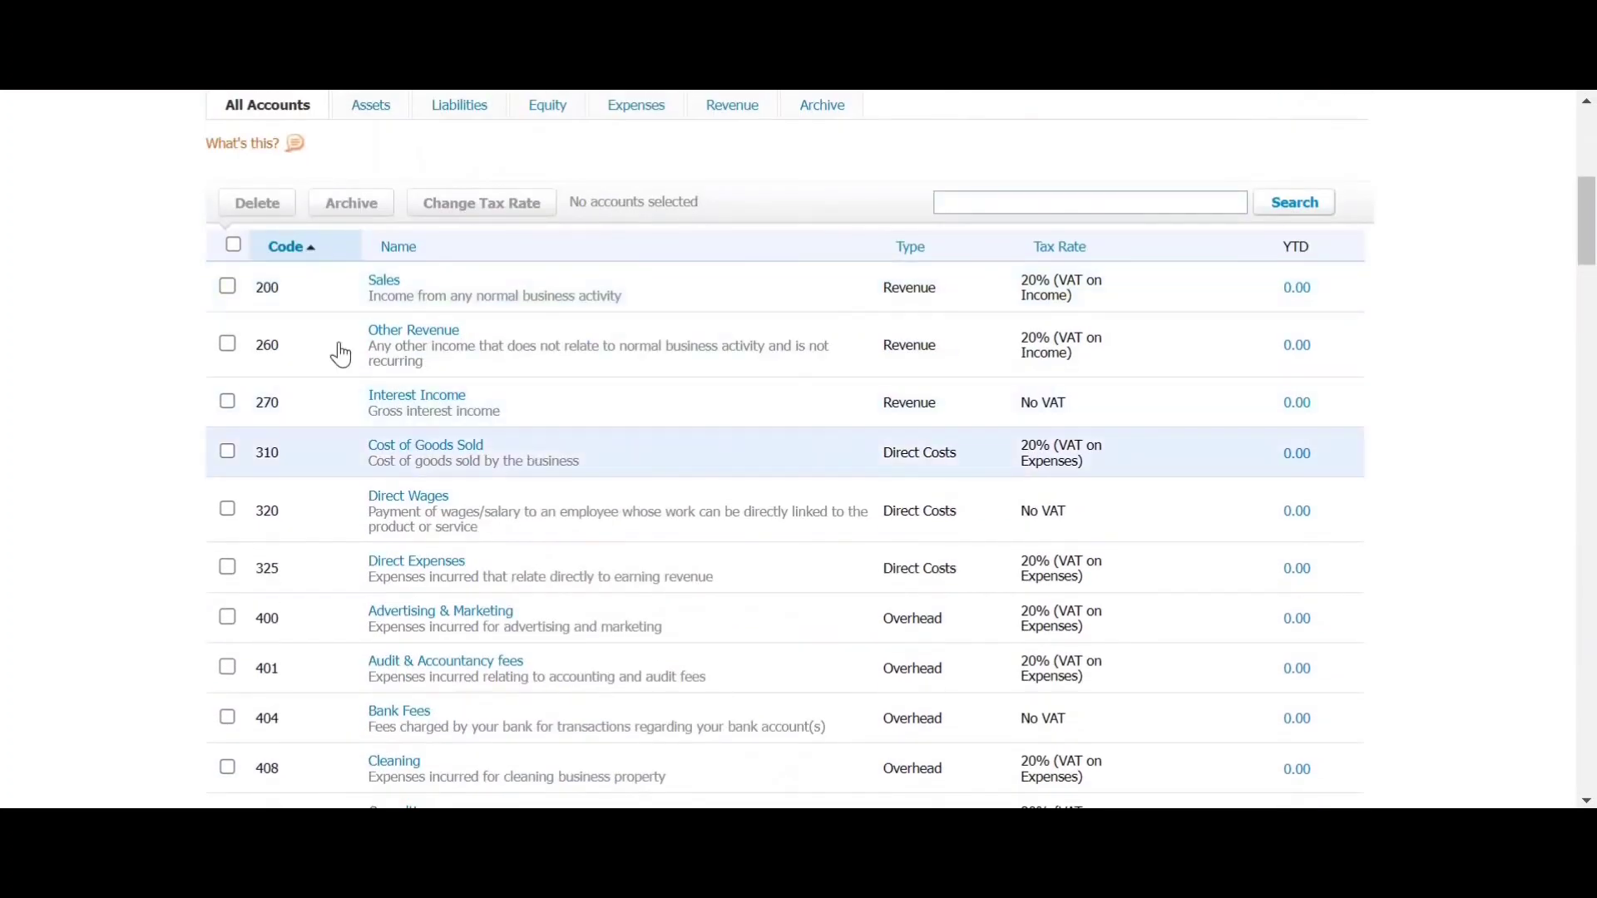
scroll(449, 491, down, 3)
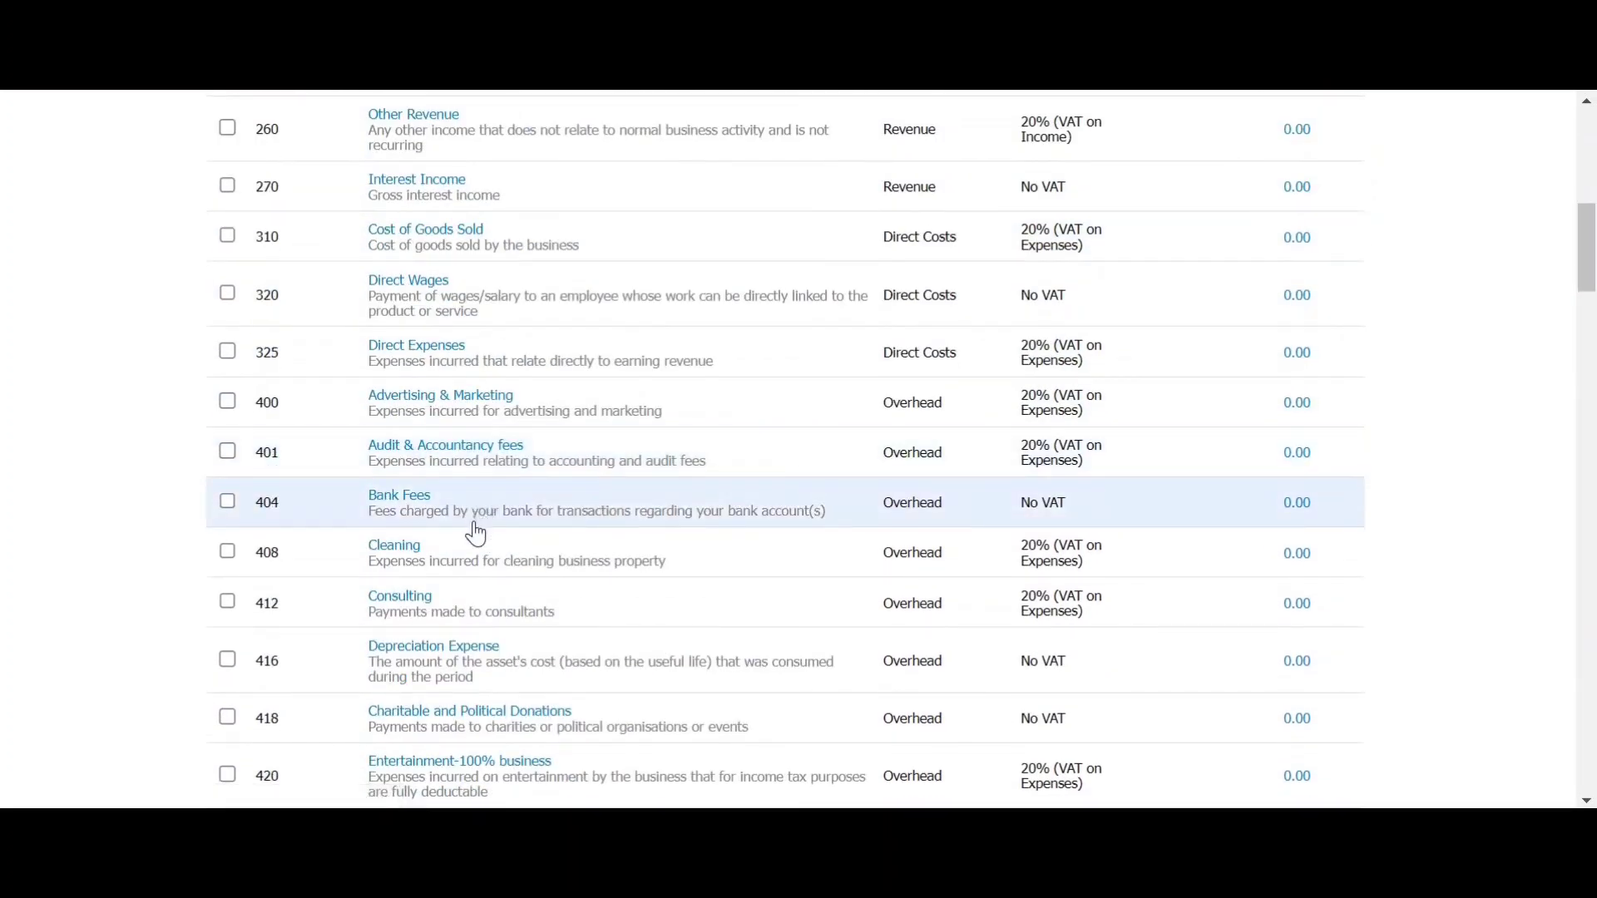
scroll(507, 612, down, 3)
scroll(505, 597, down, 3)
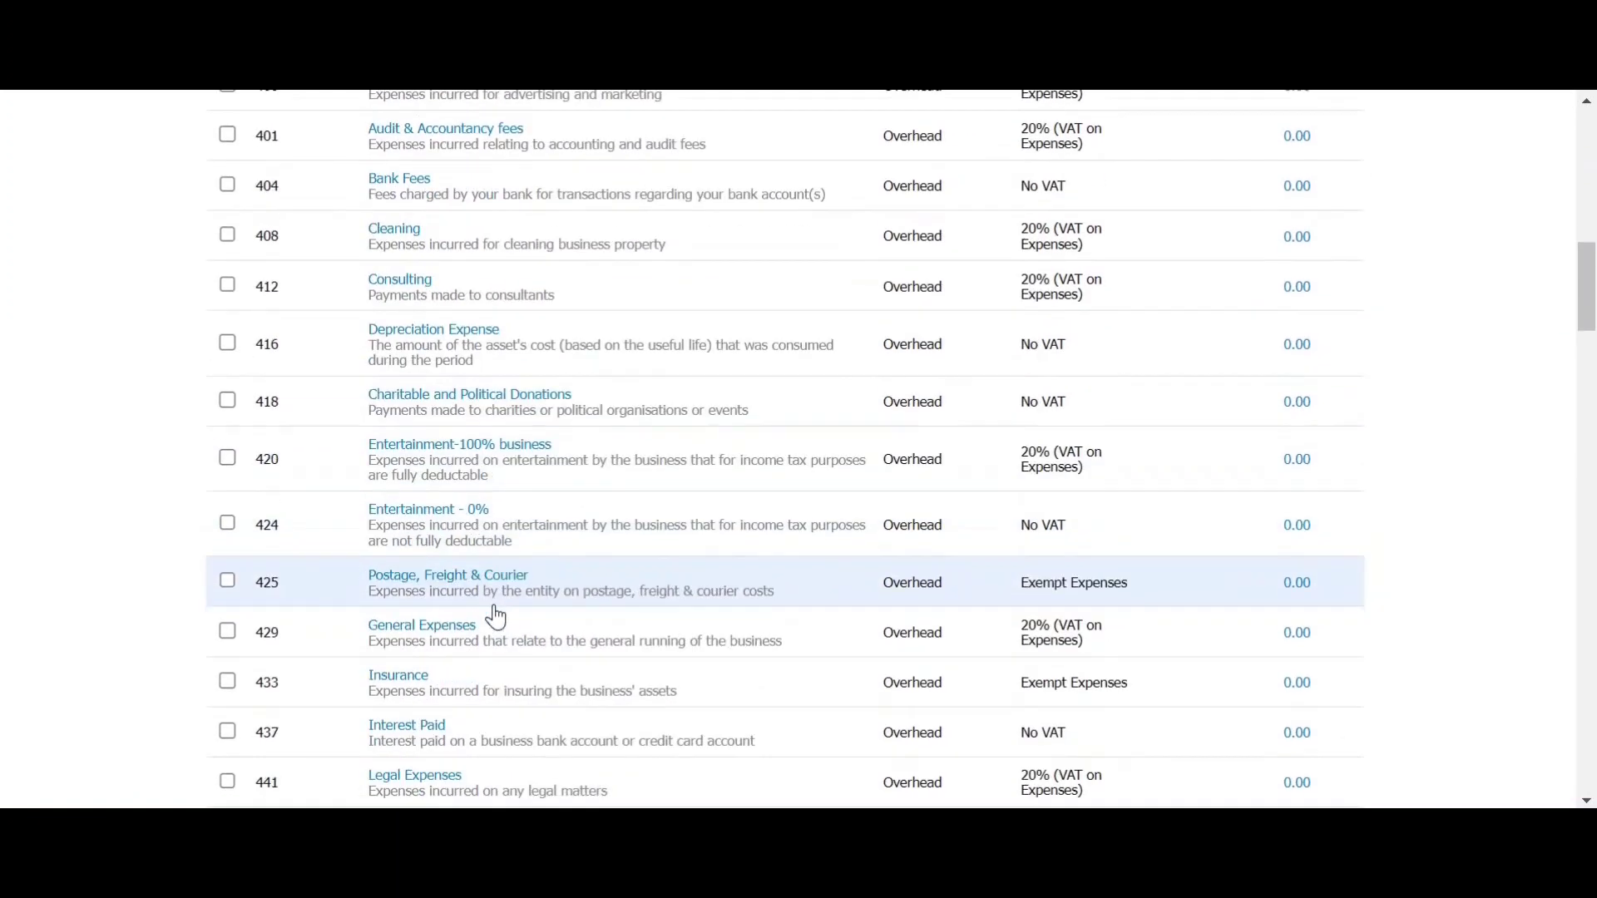
scroll(493, 619, down, 12)
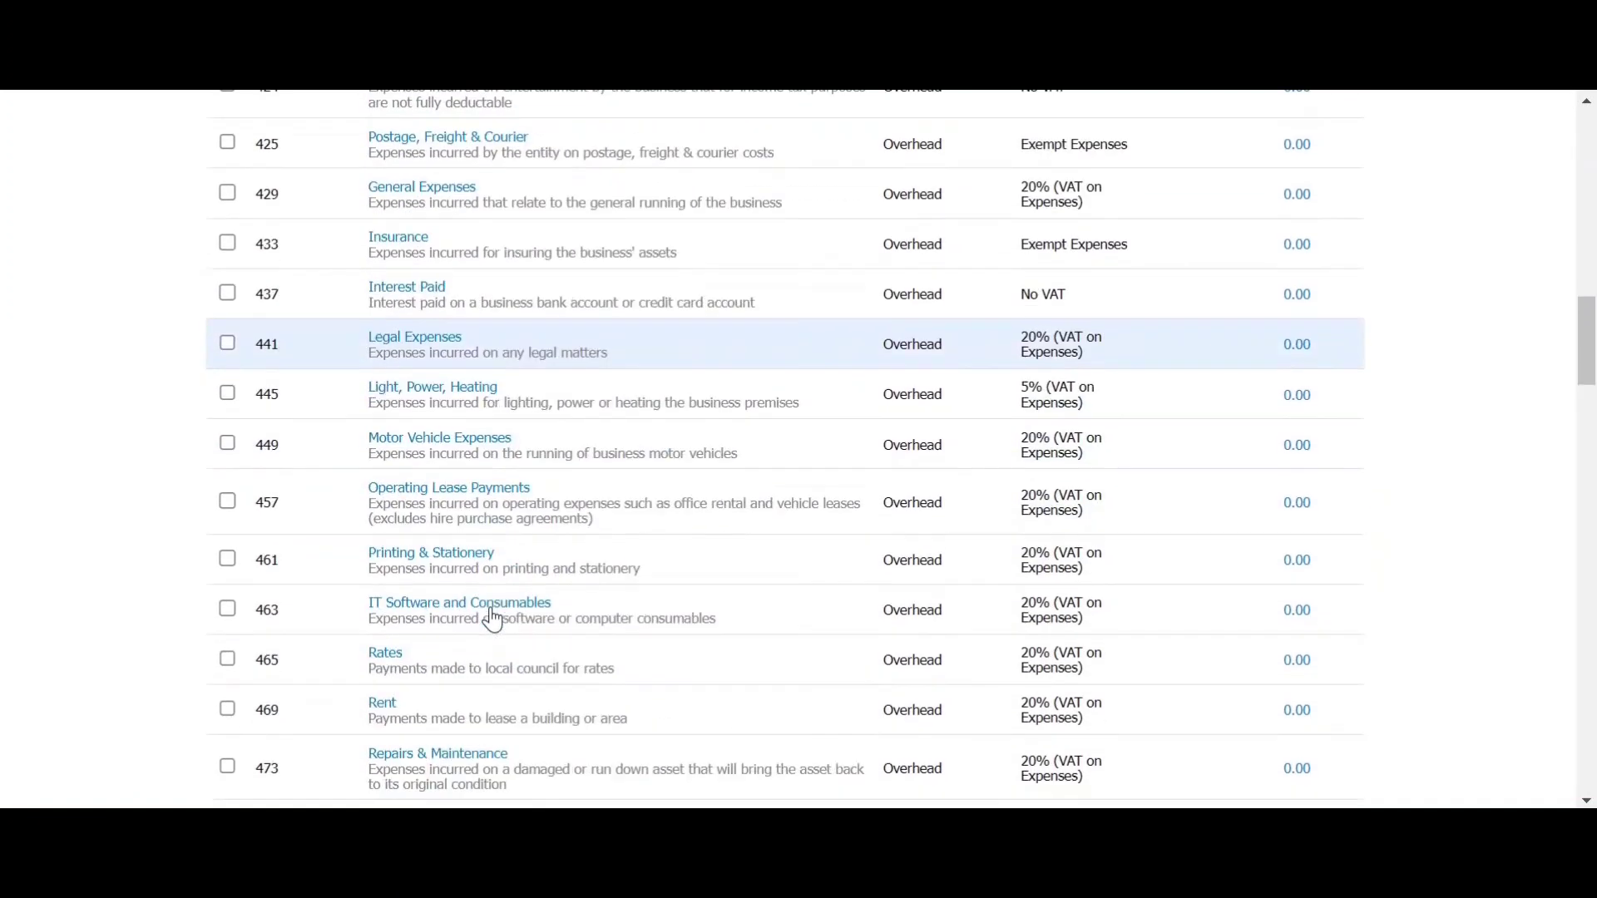
scroll(493, 620, down, 12)
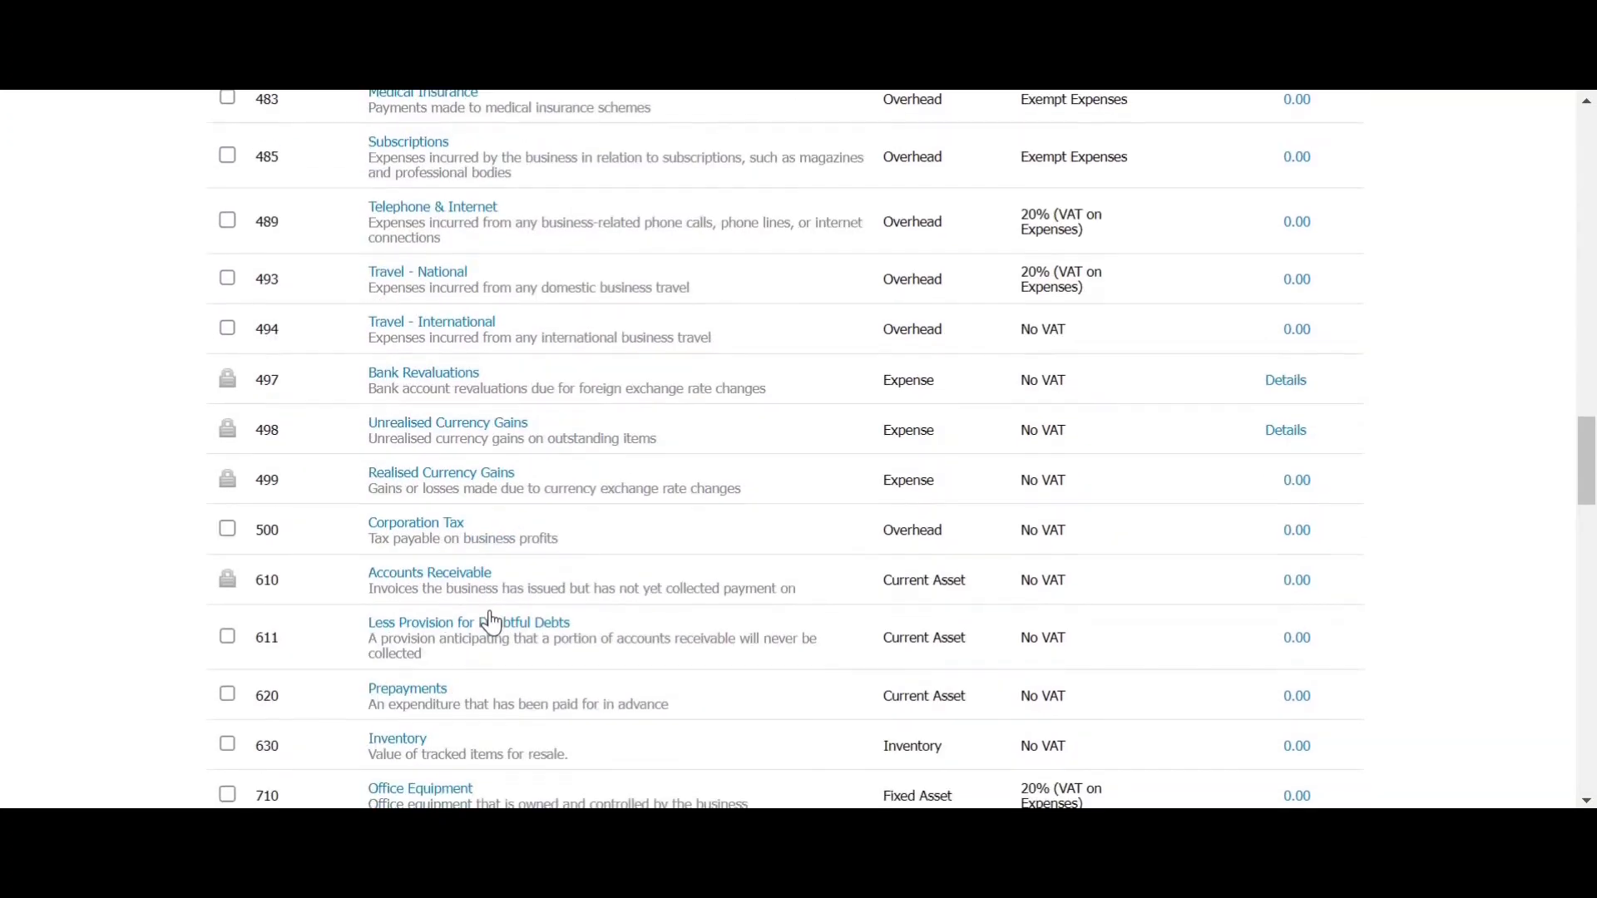
scroll(491, 624, down, 6)
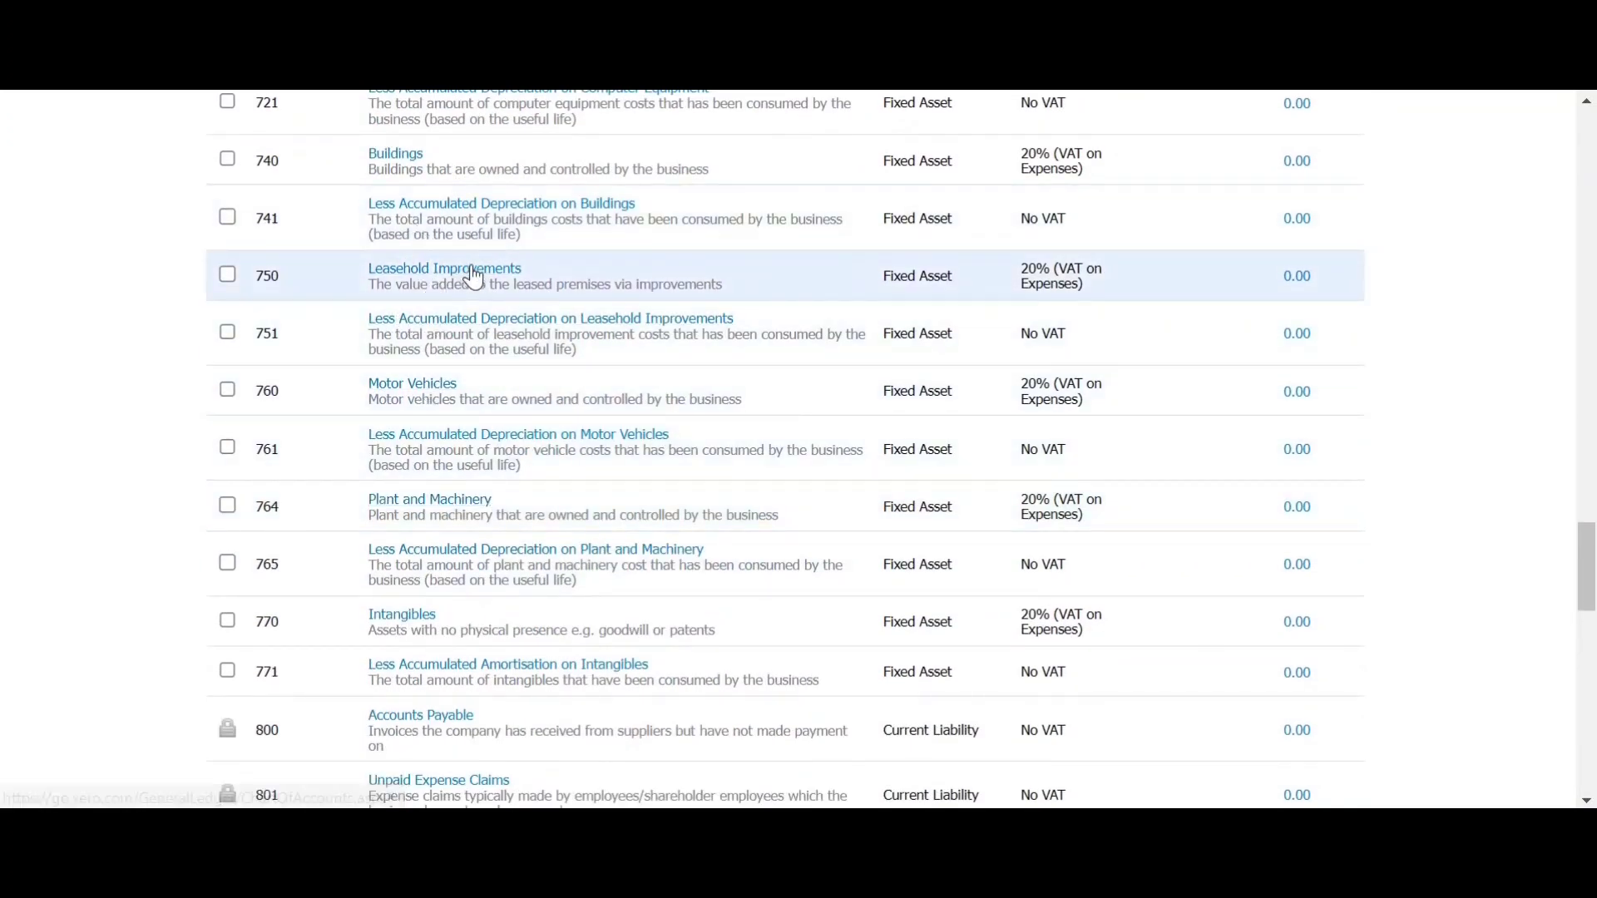
scroll(407, 279, up, 1)
scroll(407, 277, up, 3)
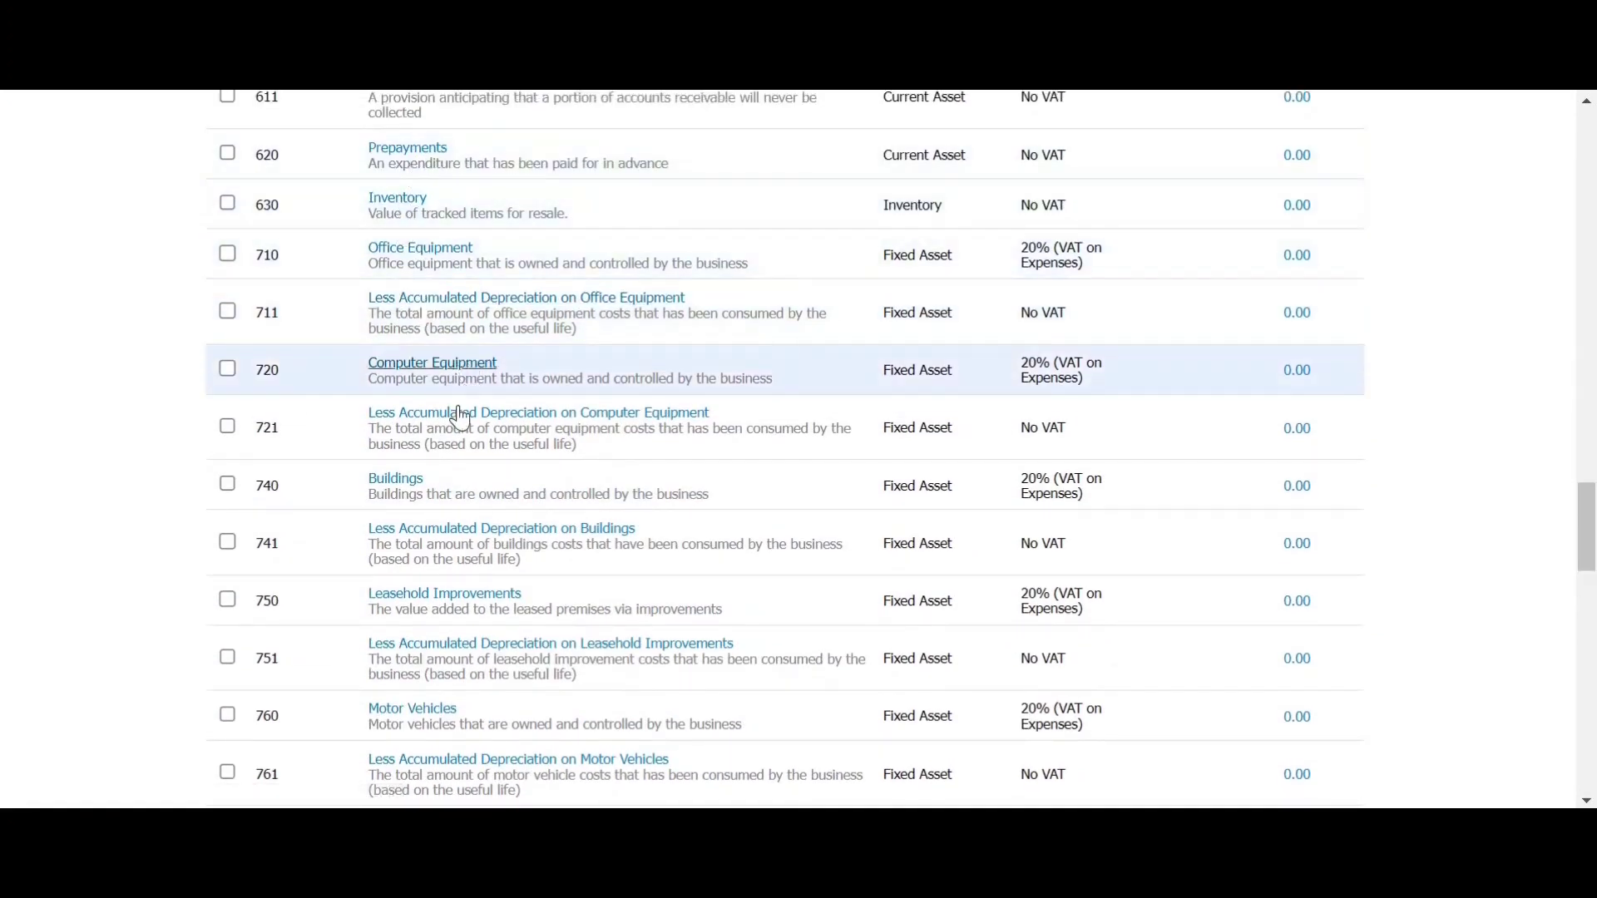
scroll(452, 420, down, 1)
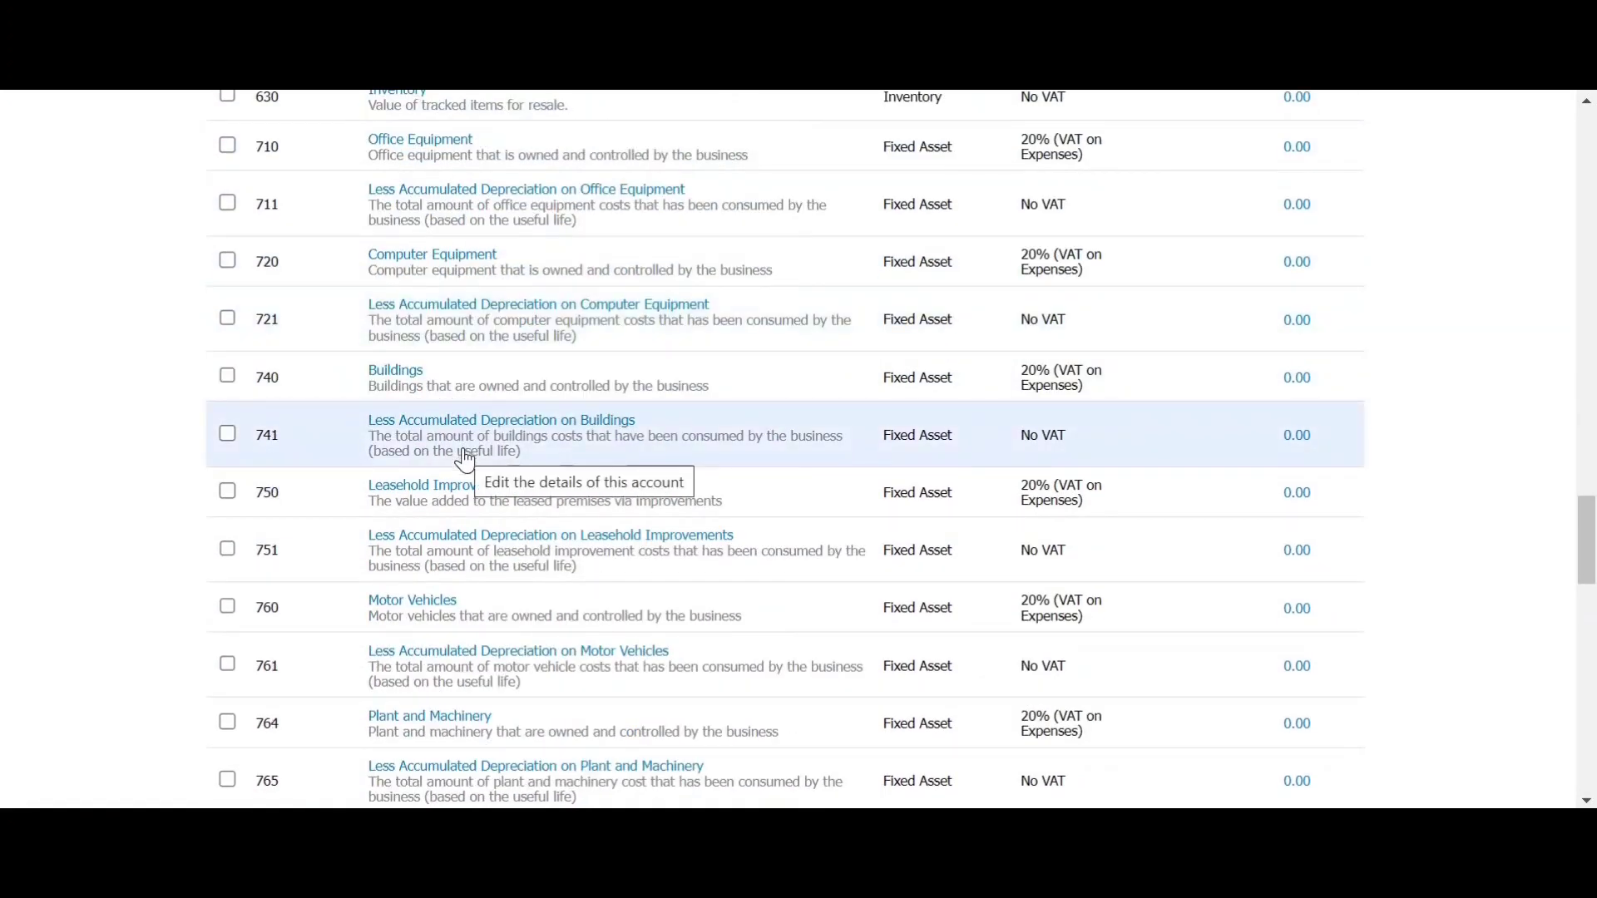
scroll(464, 458, down, 1)
scroll(405, 530, down, 4)
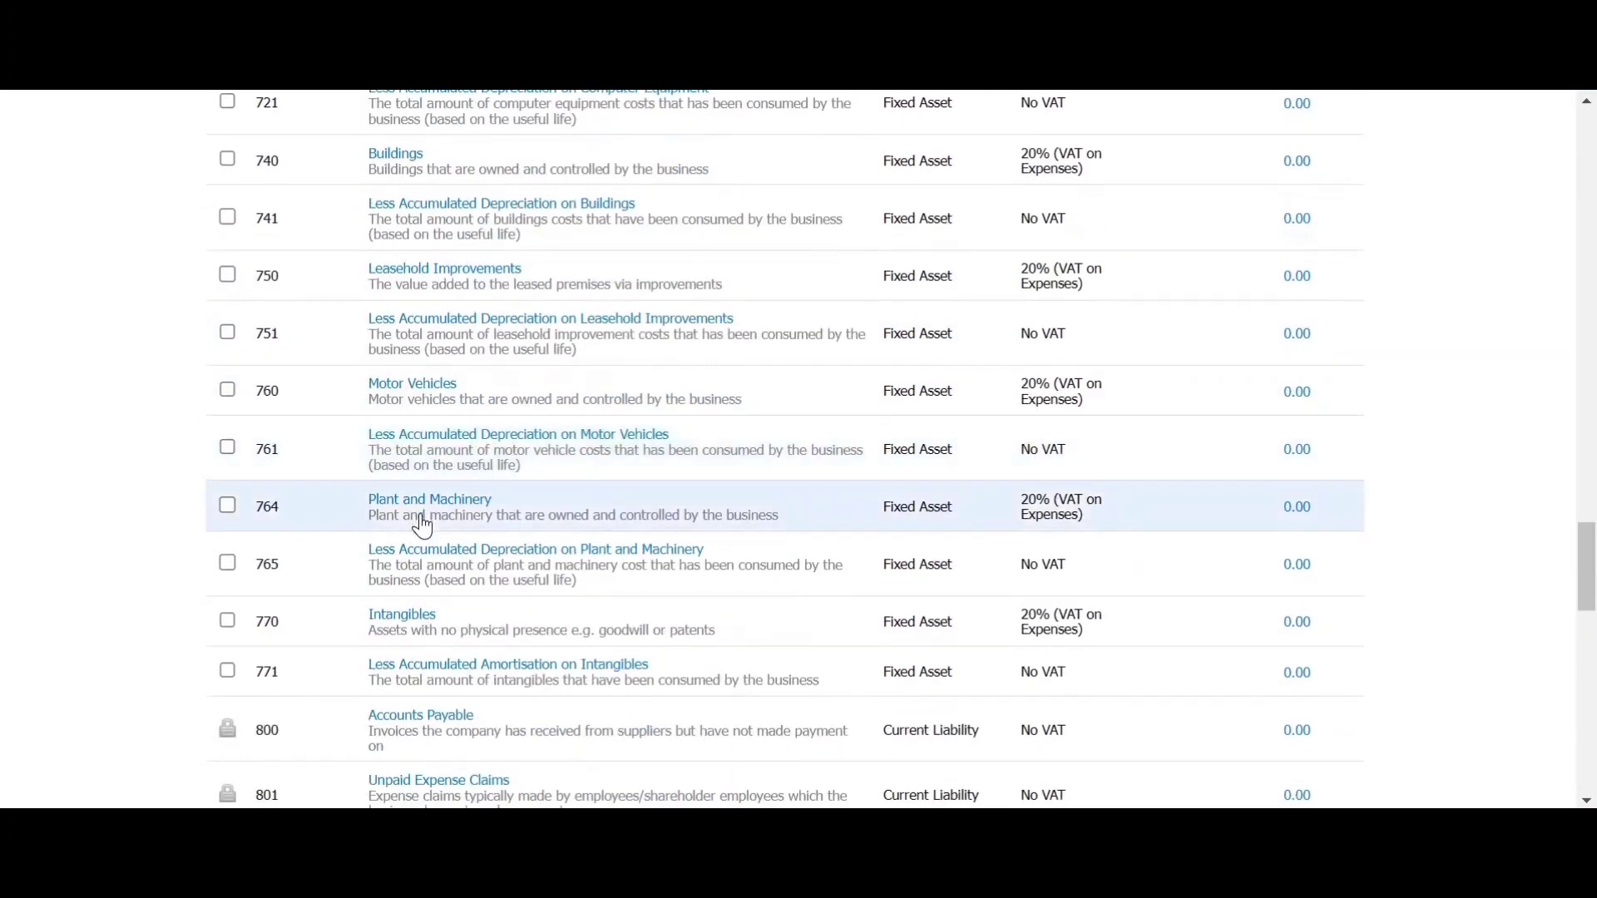
scroll(386, 626, down, 6)
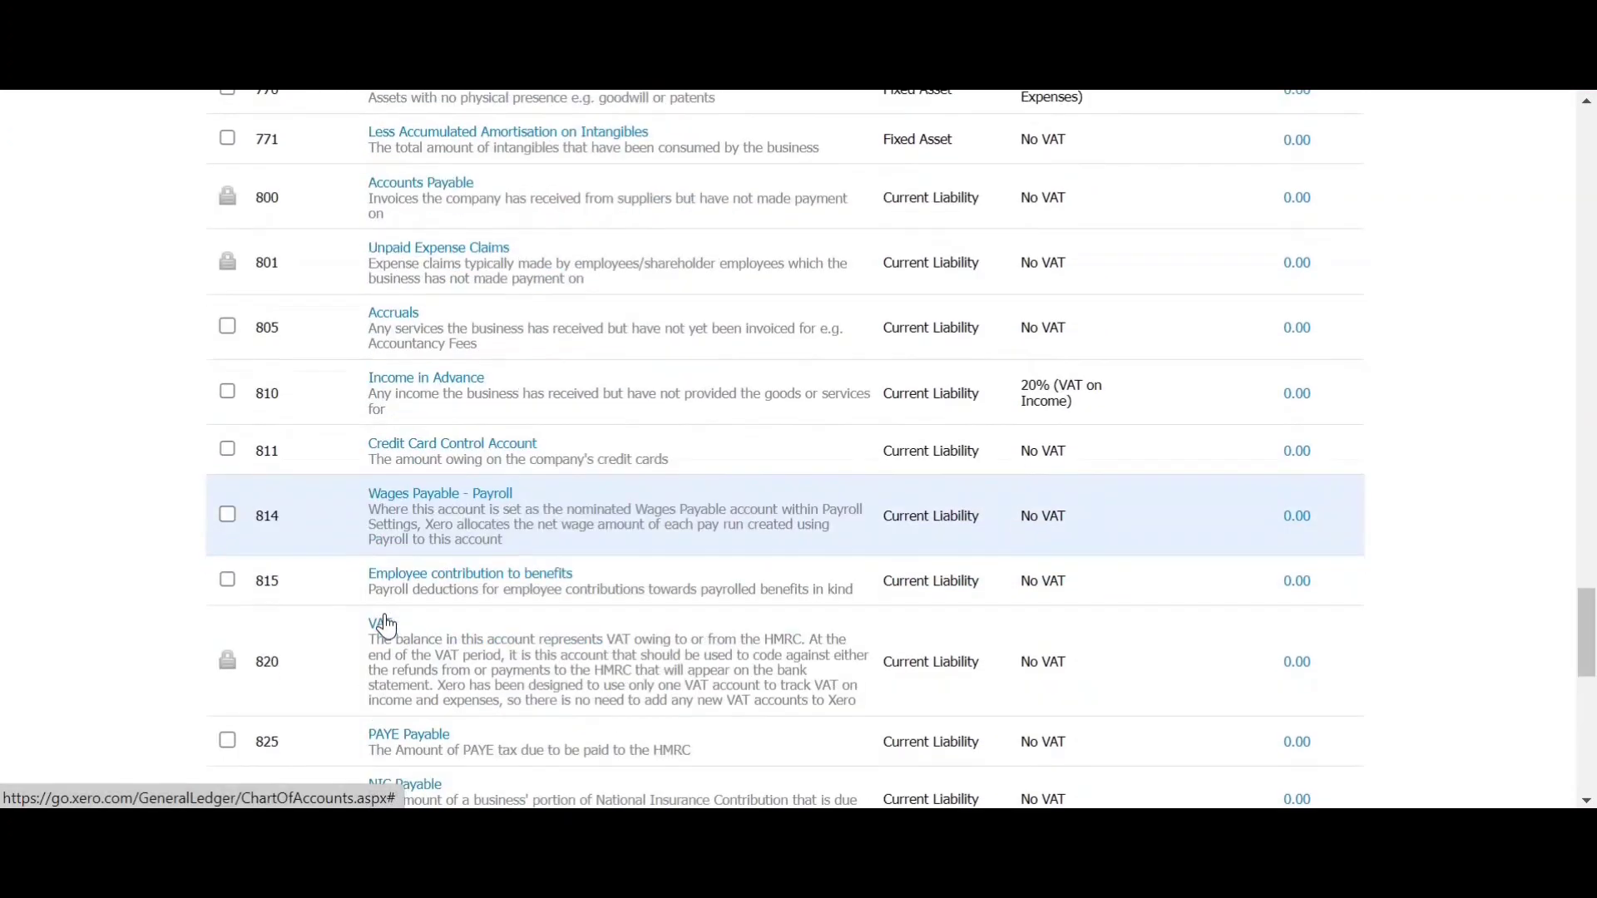
scroll(386, 628, down, 3)
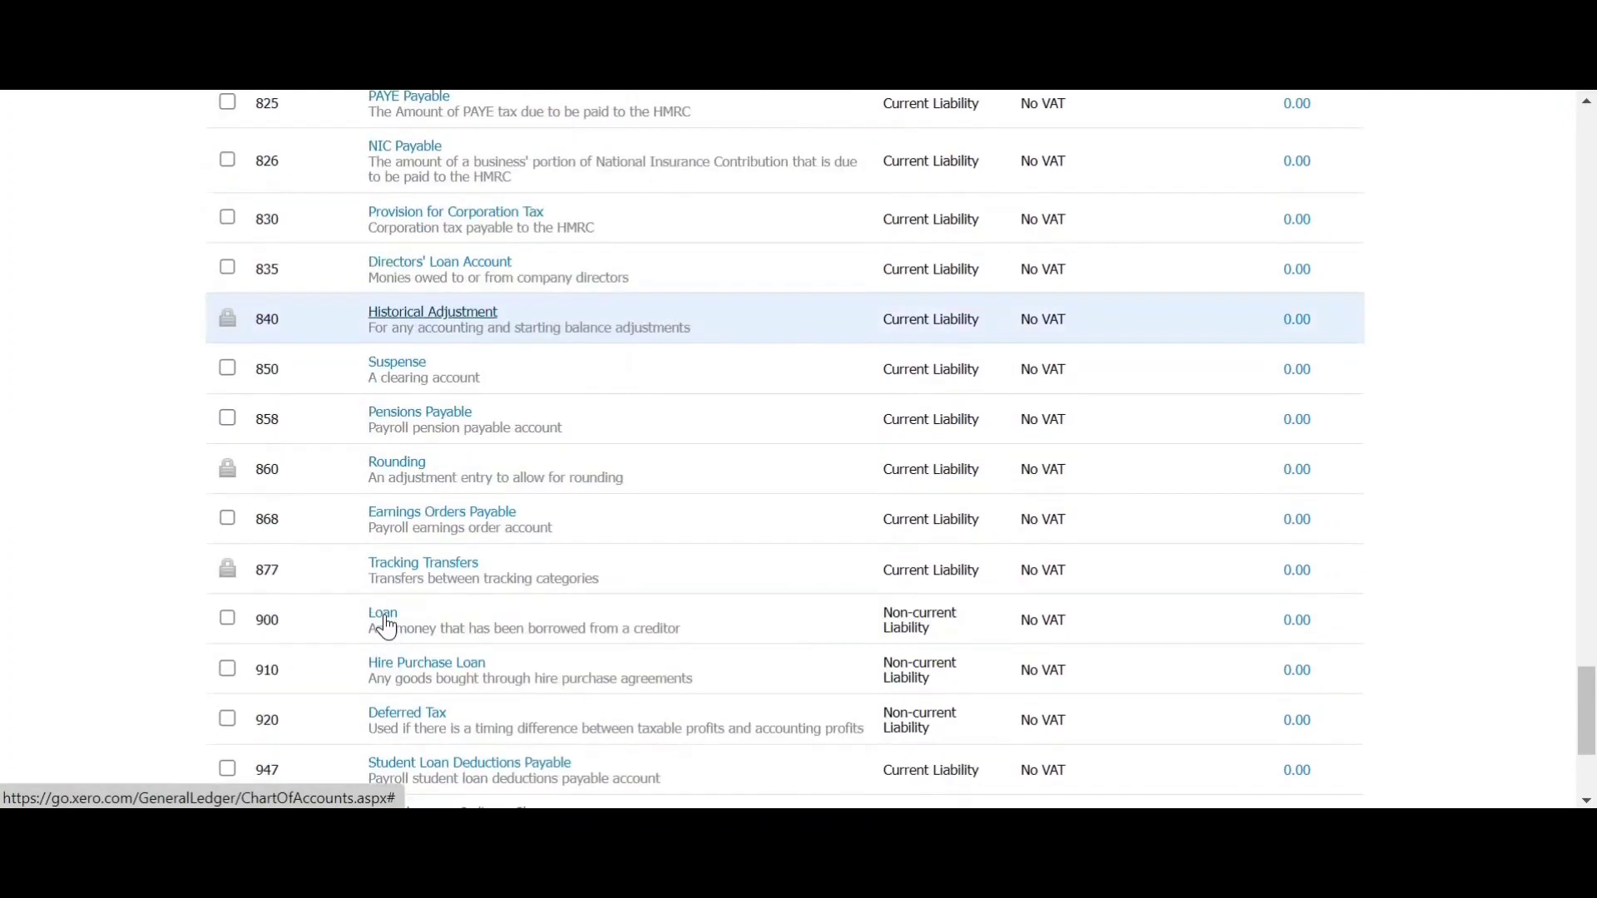
scroll(387, 628, up, 10)
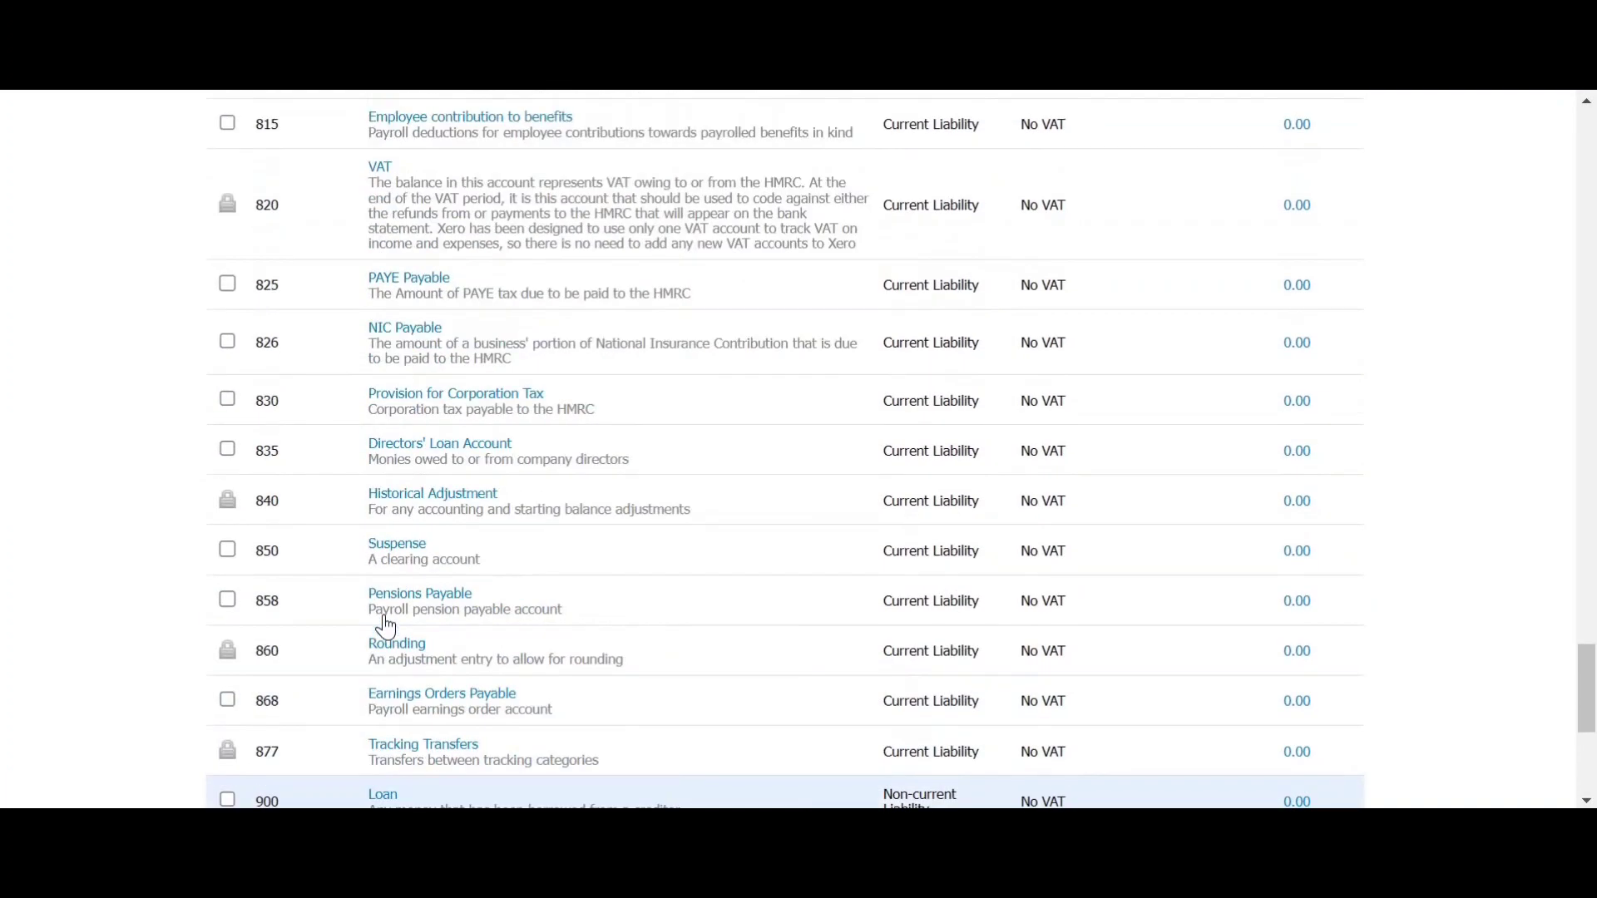
scroll(384, 628, up, 20)
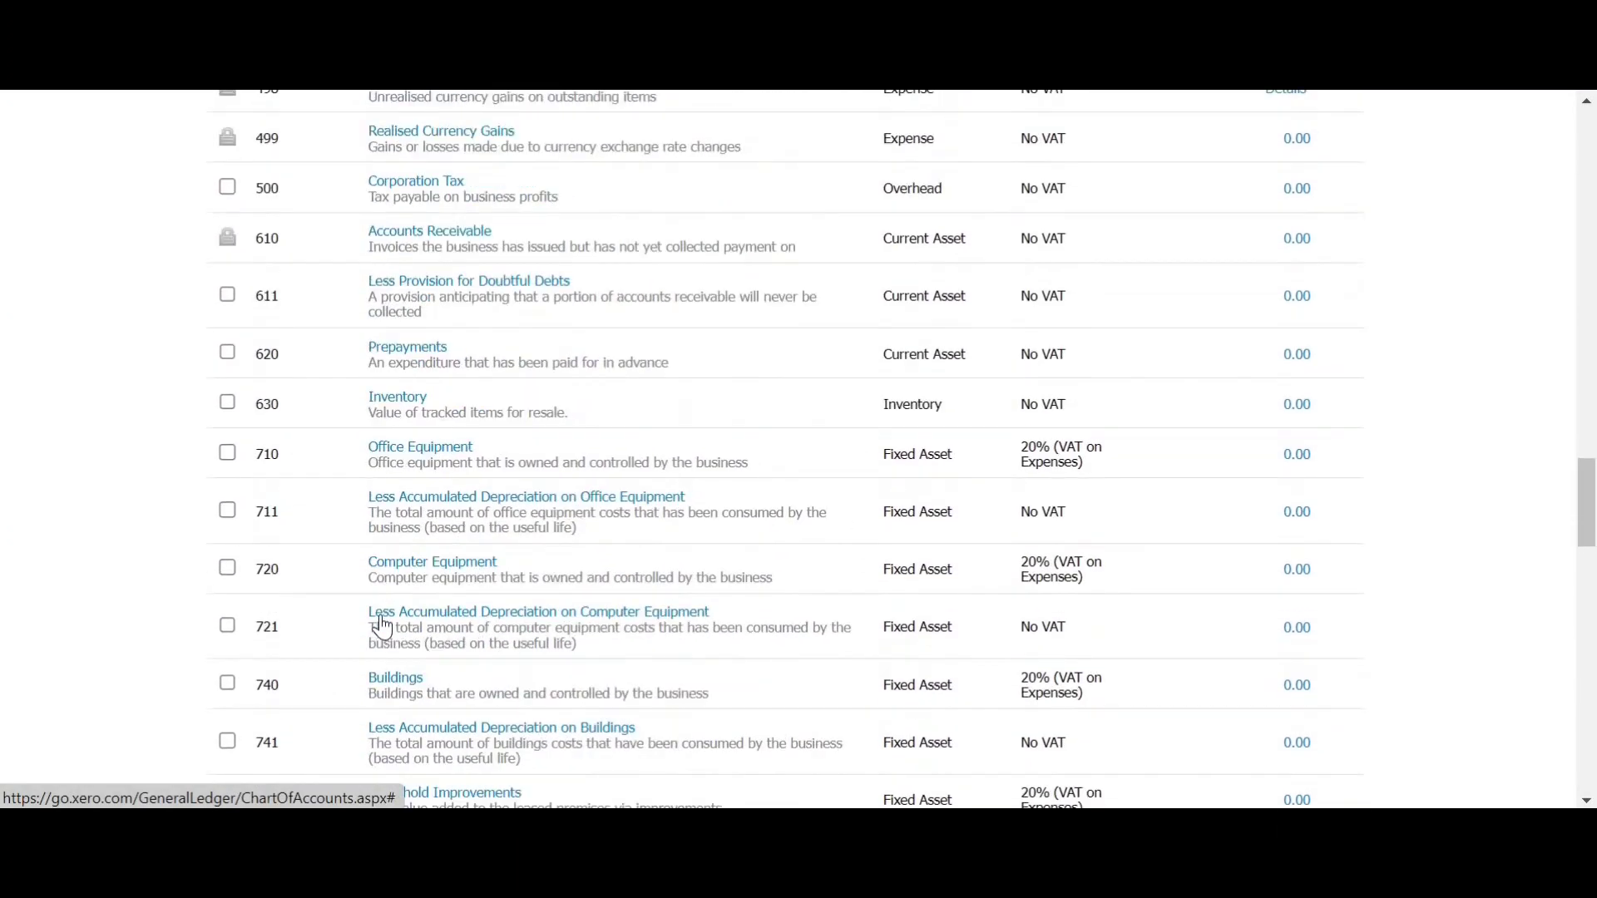
- Rename the Sales account with code 200 to "Sales from Product" and save the account details
scroll(383, 628, up, 4)
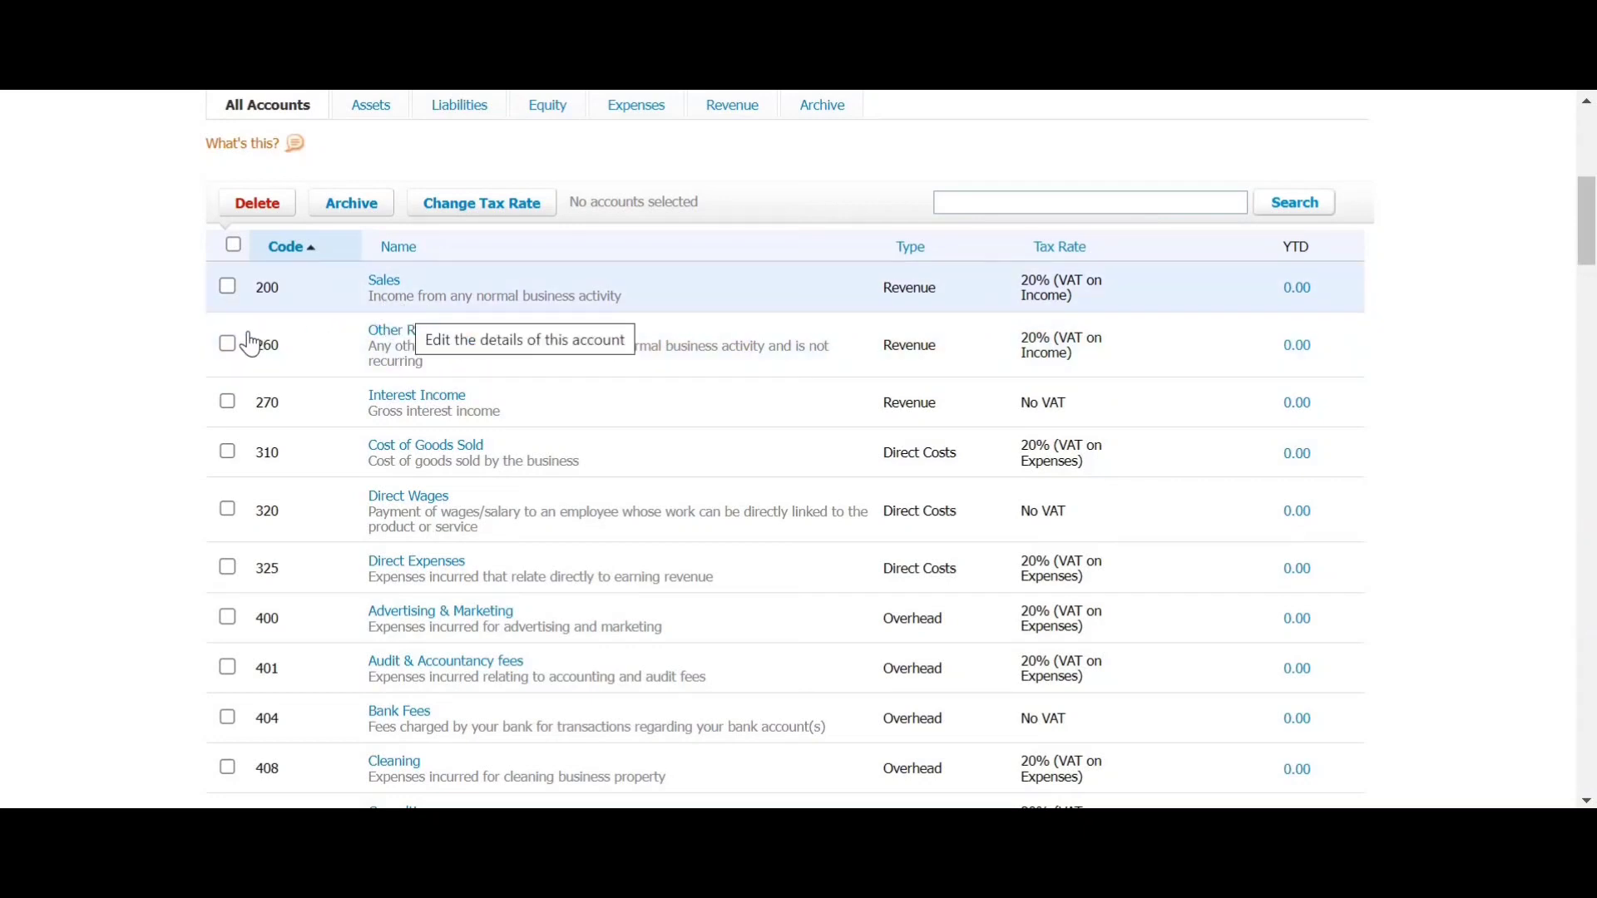
click(382, 291)
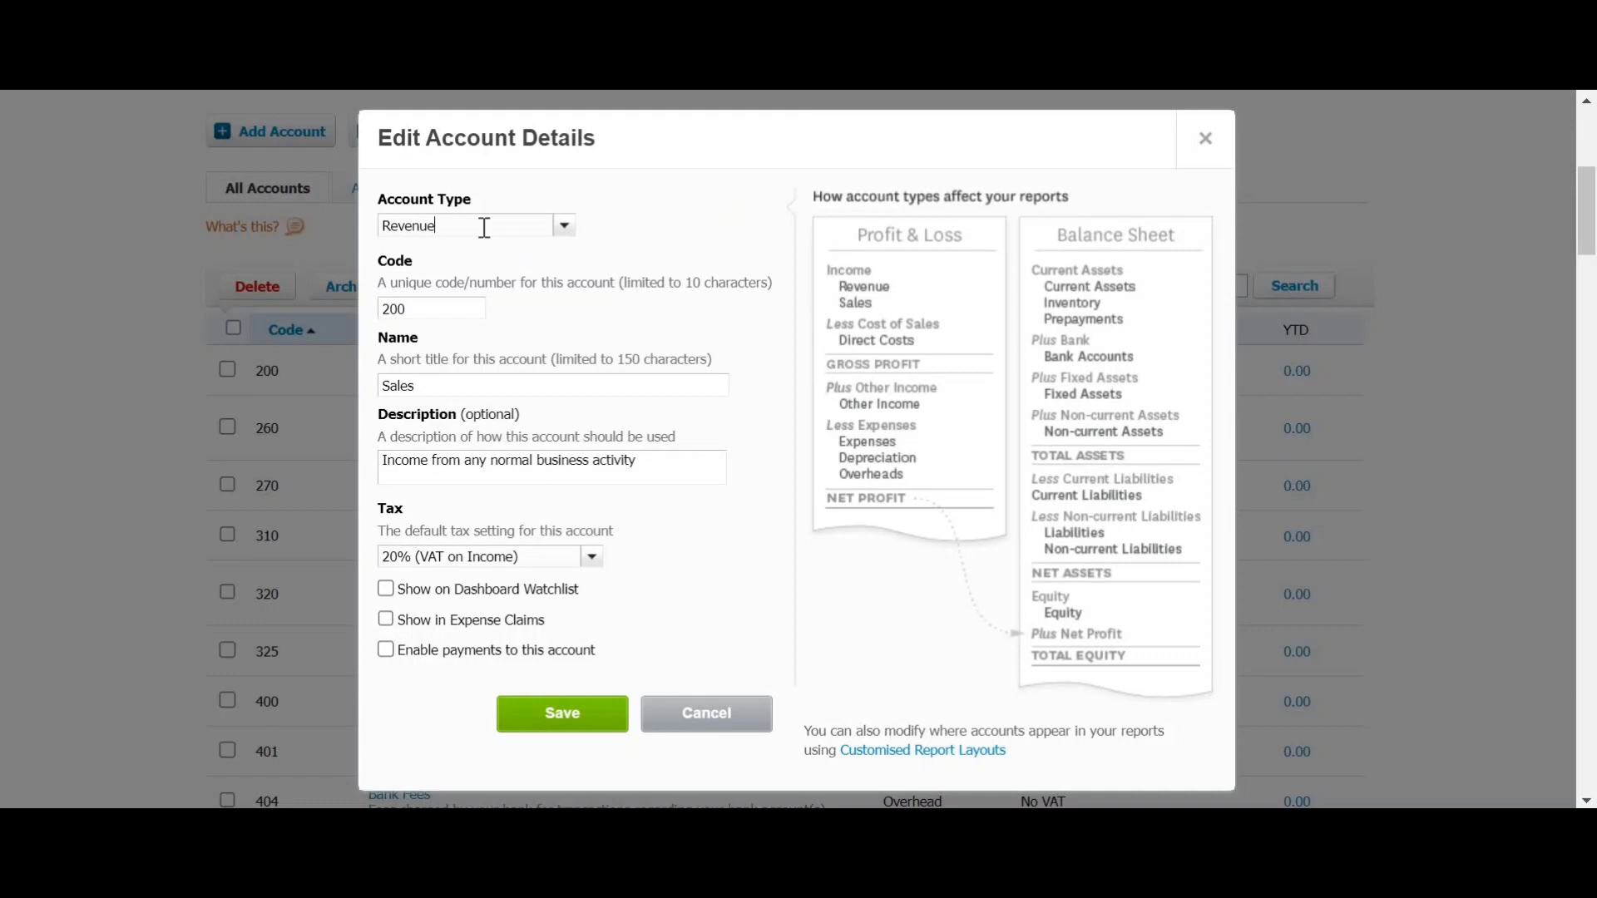
click(450, 309)
click(472, 386)
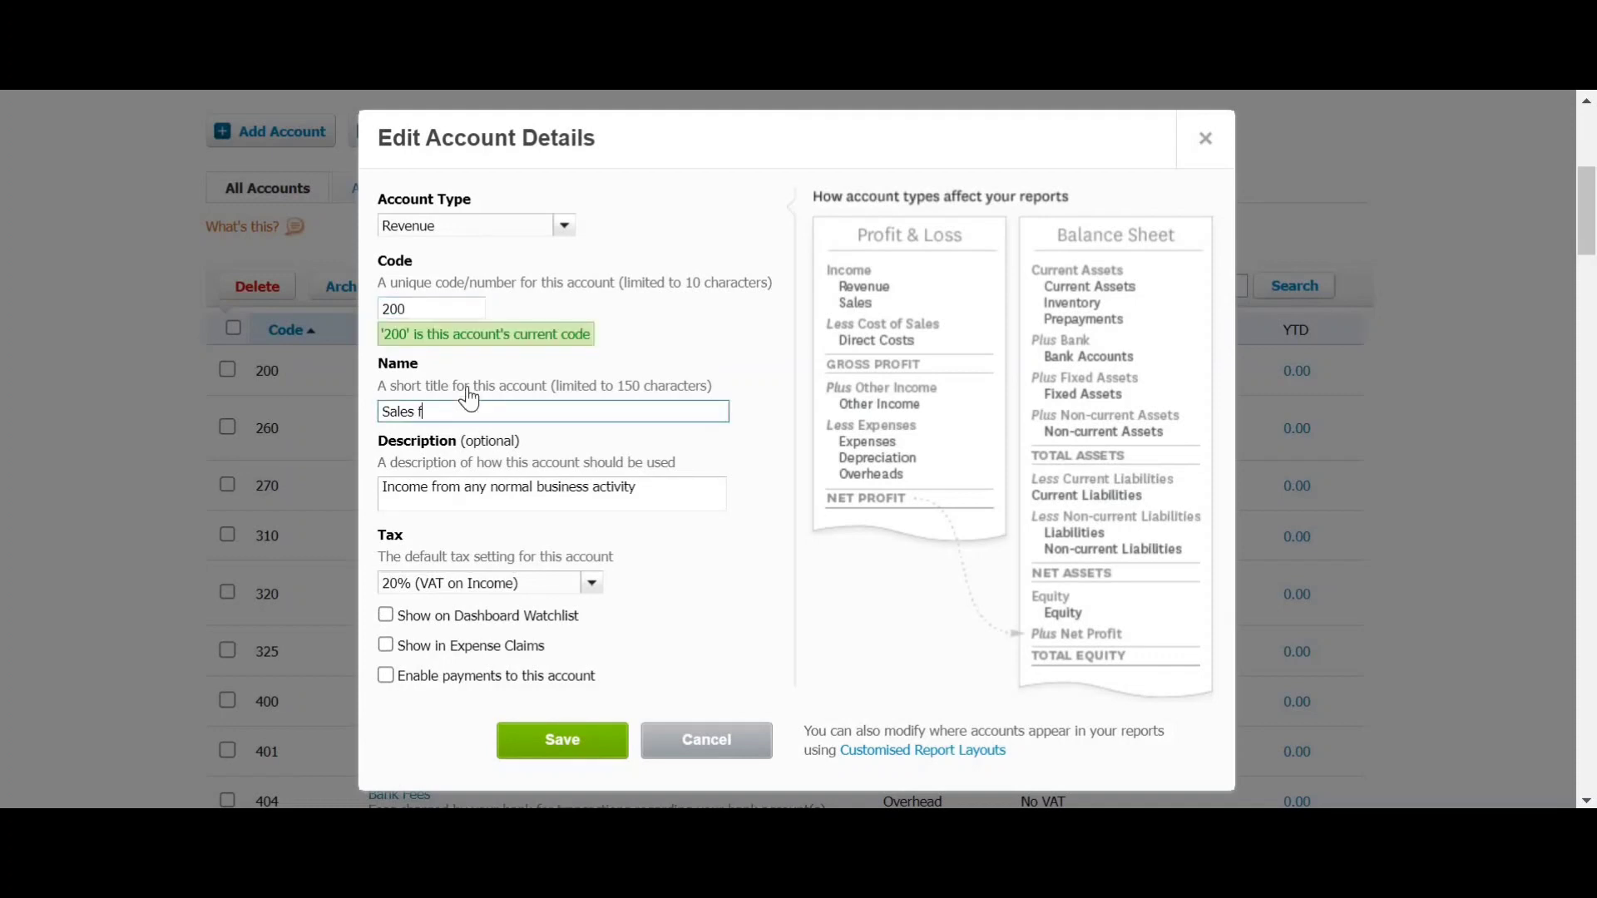
text(from Prodct)
key(Tab)
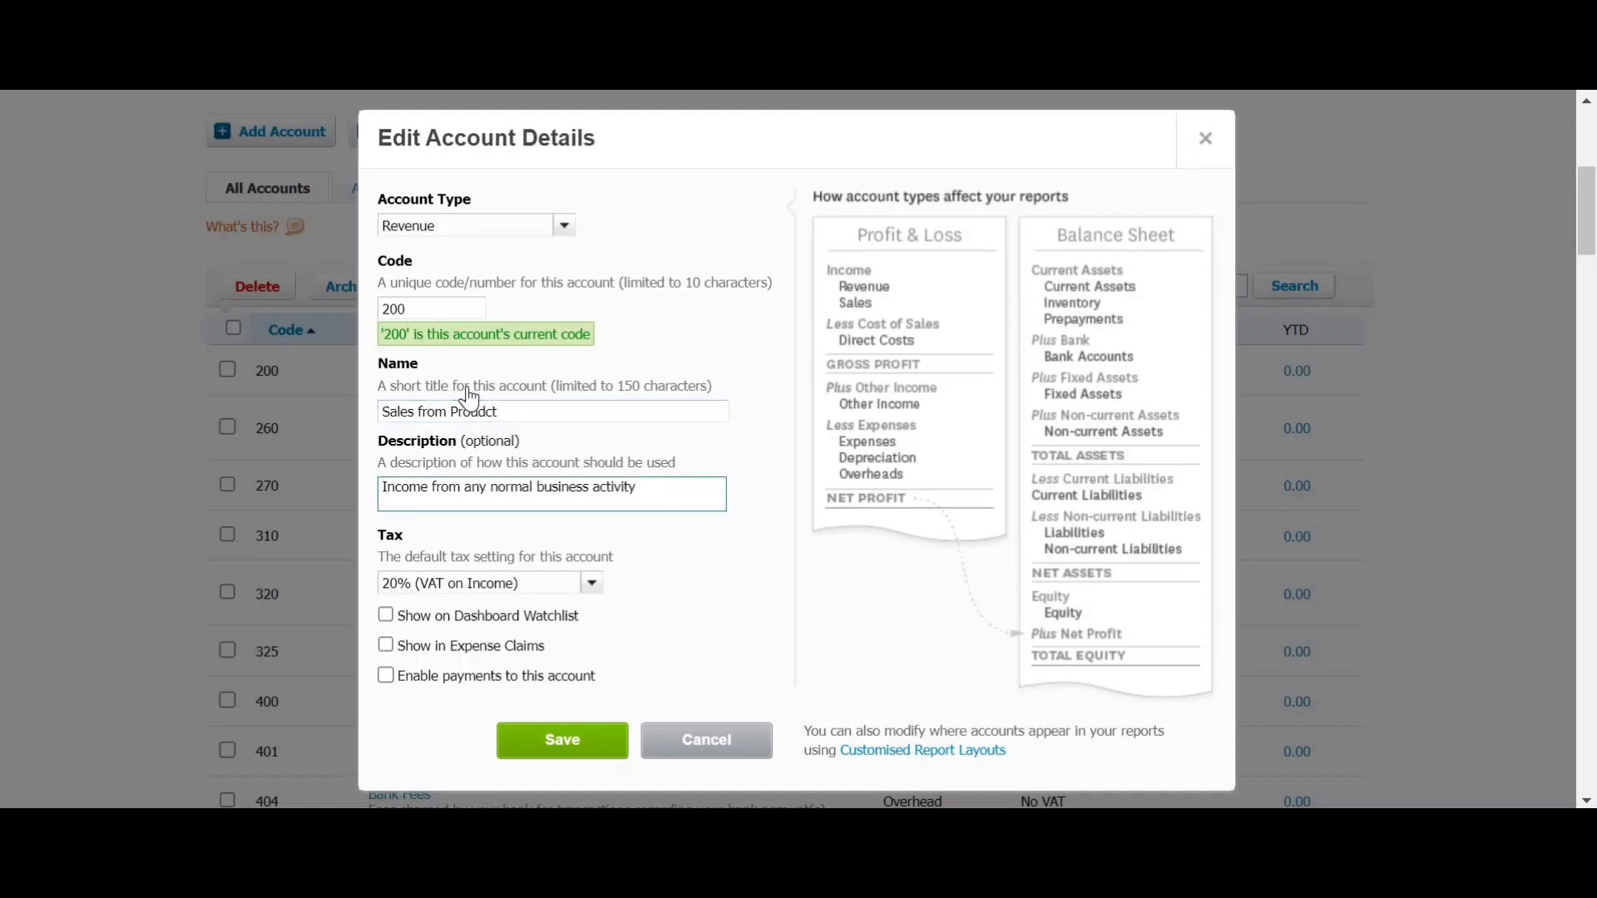
click(484, 412)
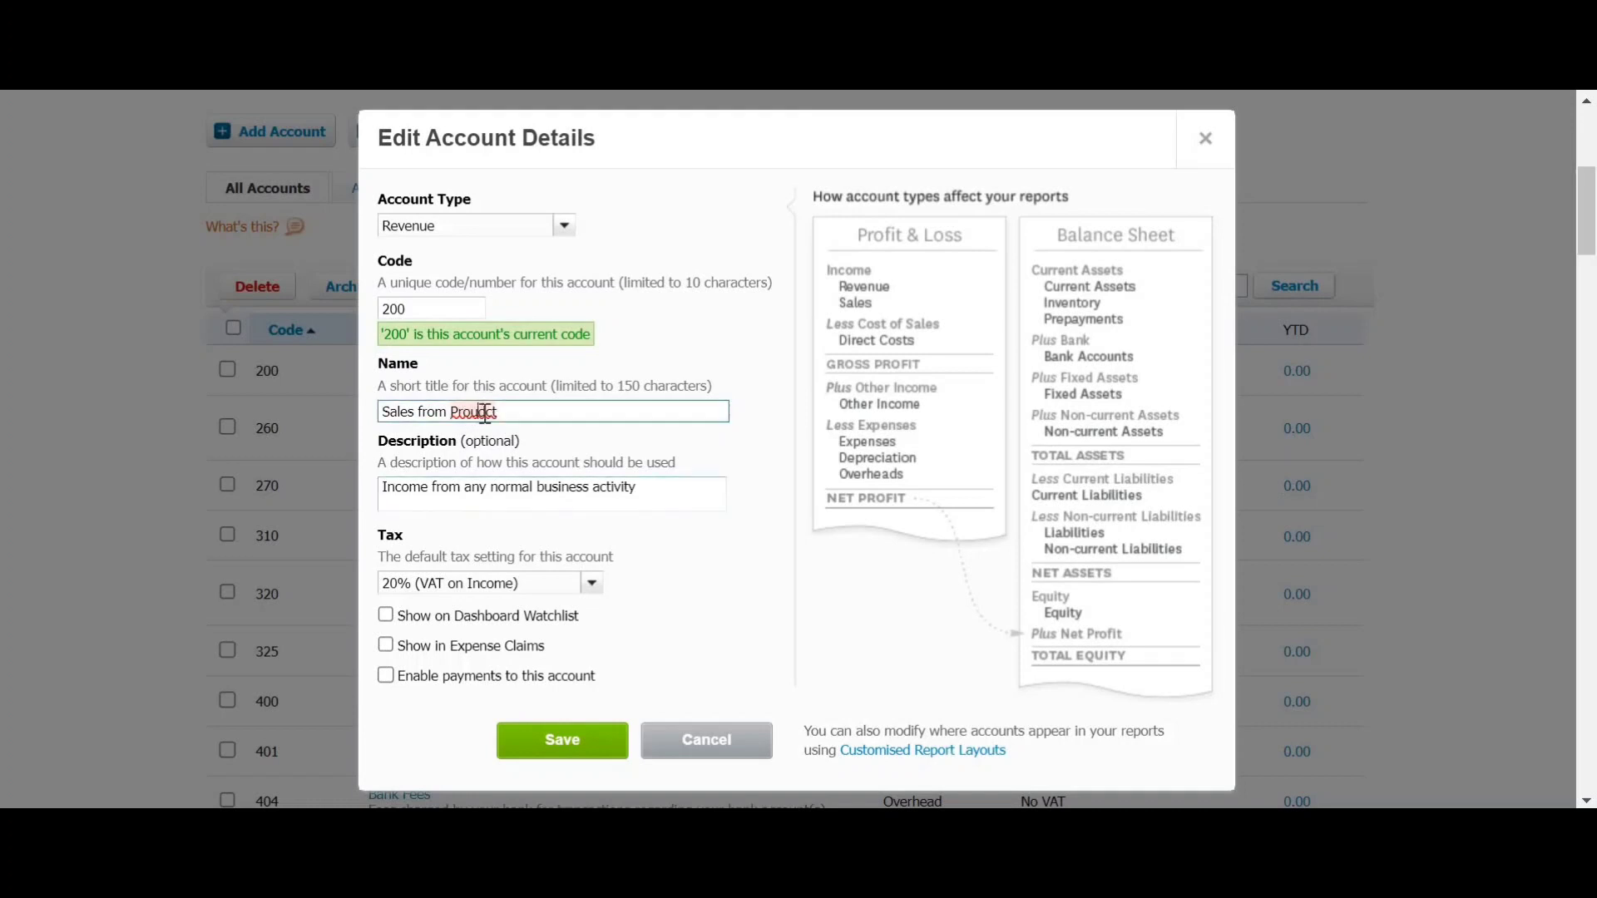
right_click(485, 412)
click(490, 485)
click(558, 742)
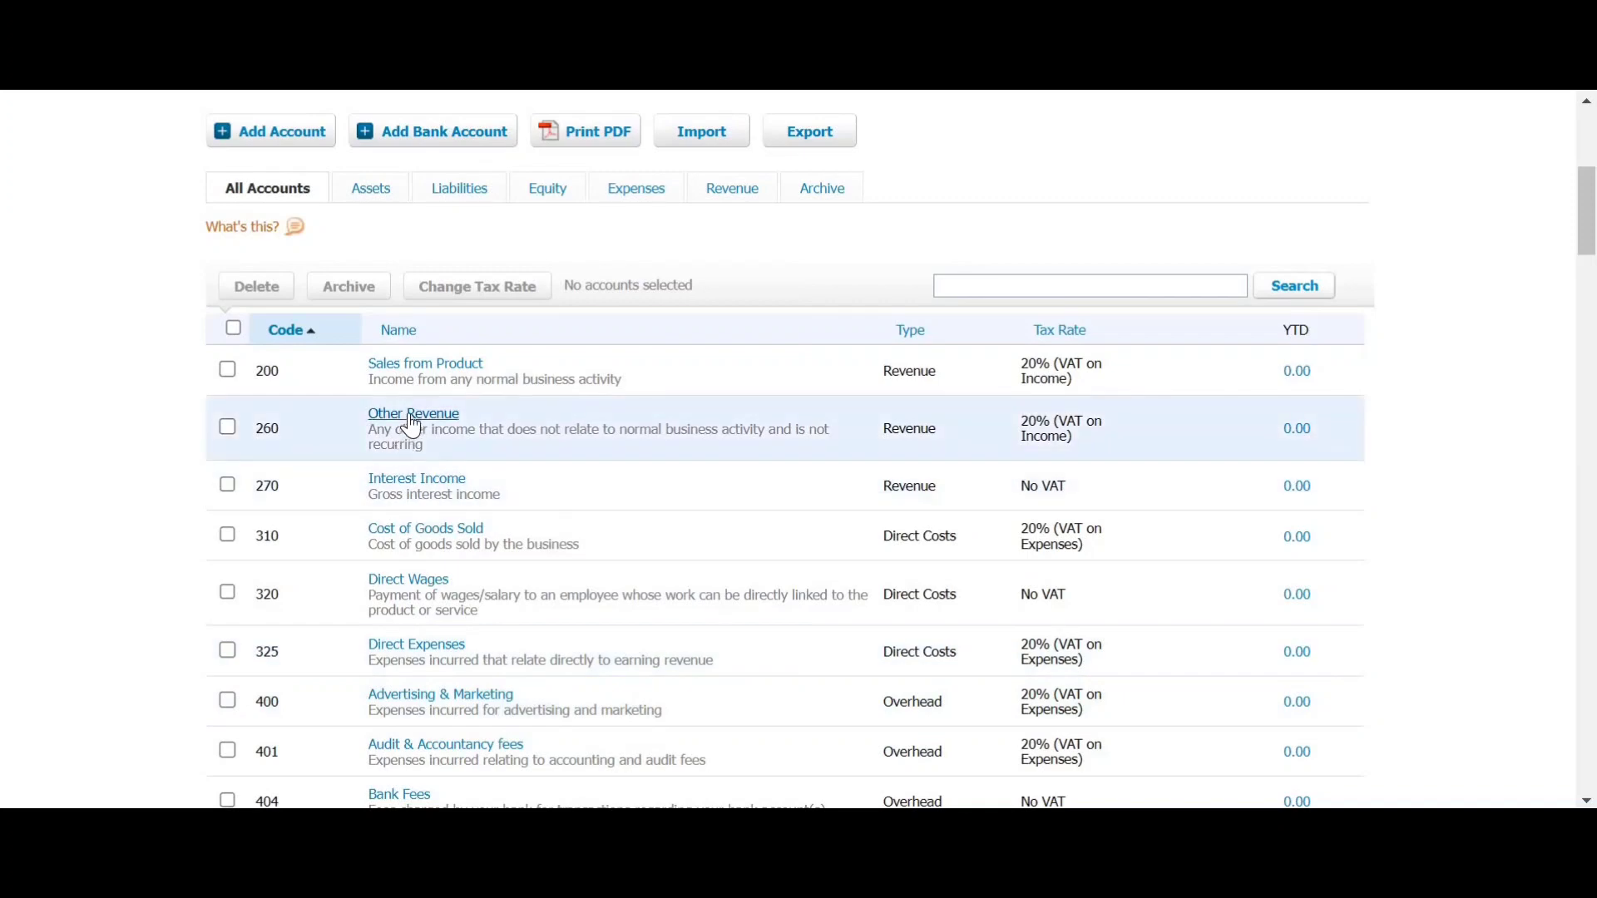
- Replace the name of the Other Revenue account, code 260, with "Sales from Services"
click(412, 414)
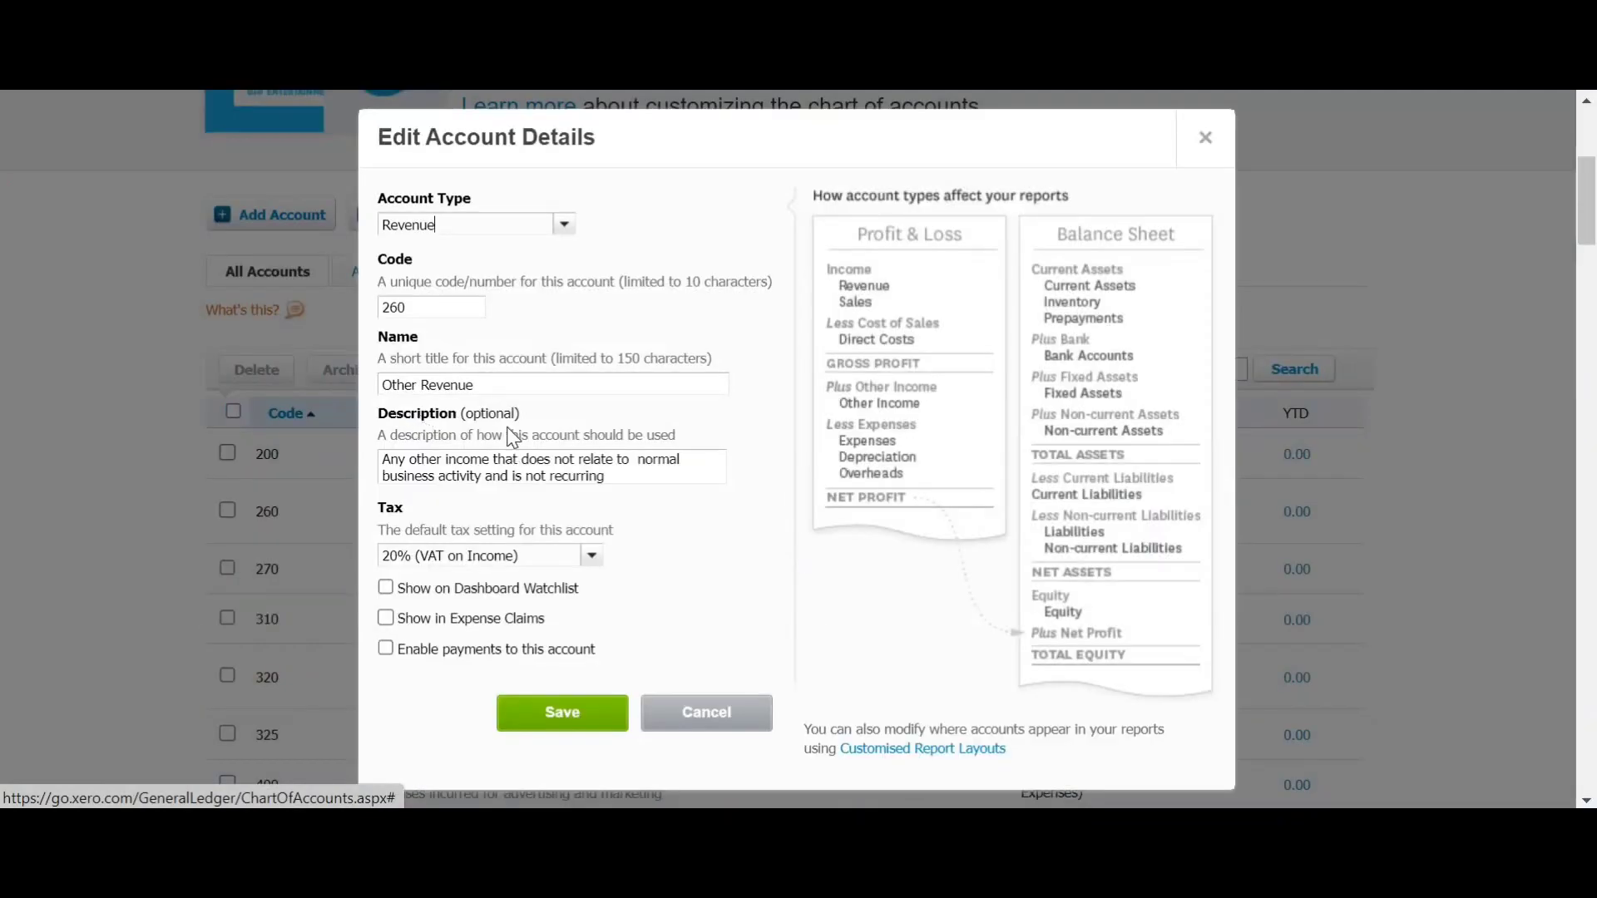
drag(509, 384, 341, 388)
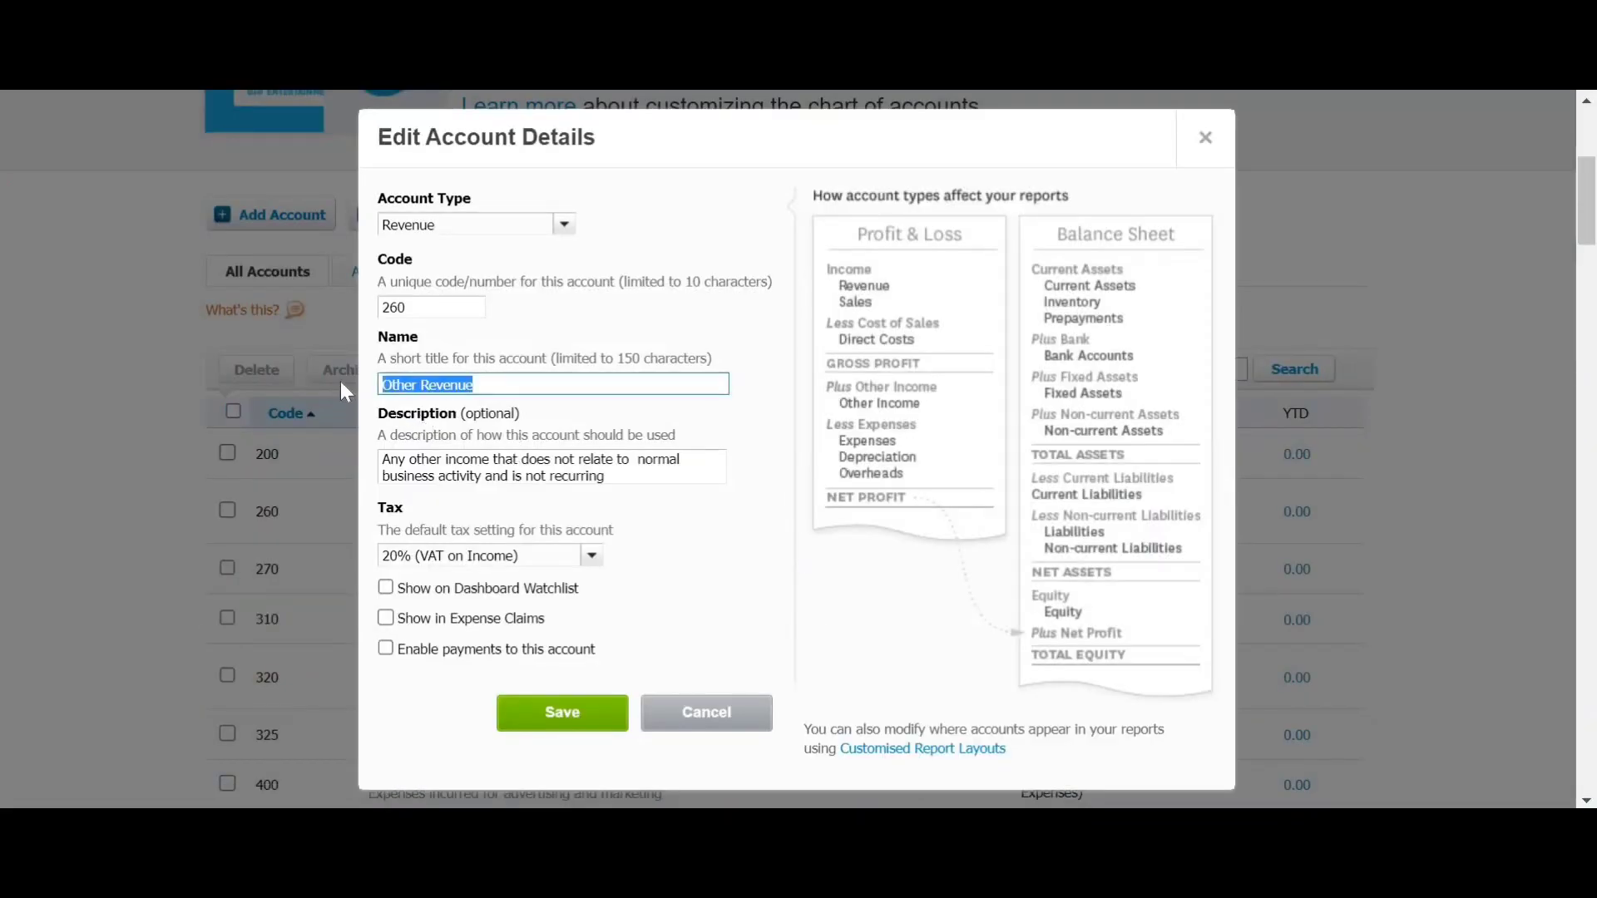
key(BackSpace)
text(Sake)
key(BackSpace)
key(BackSpace)
text(les)
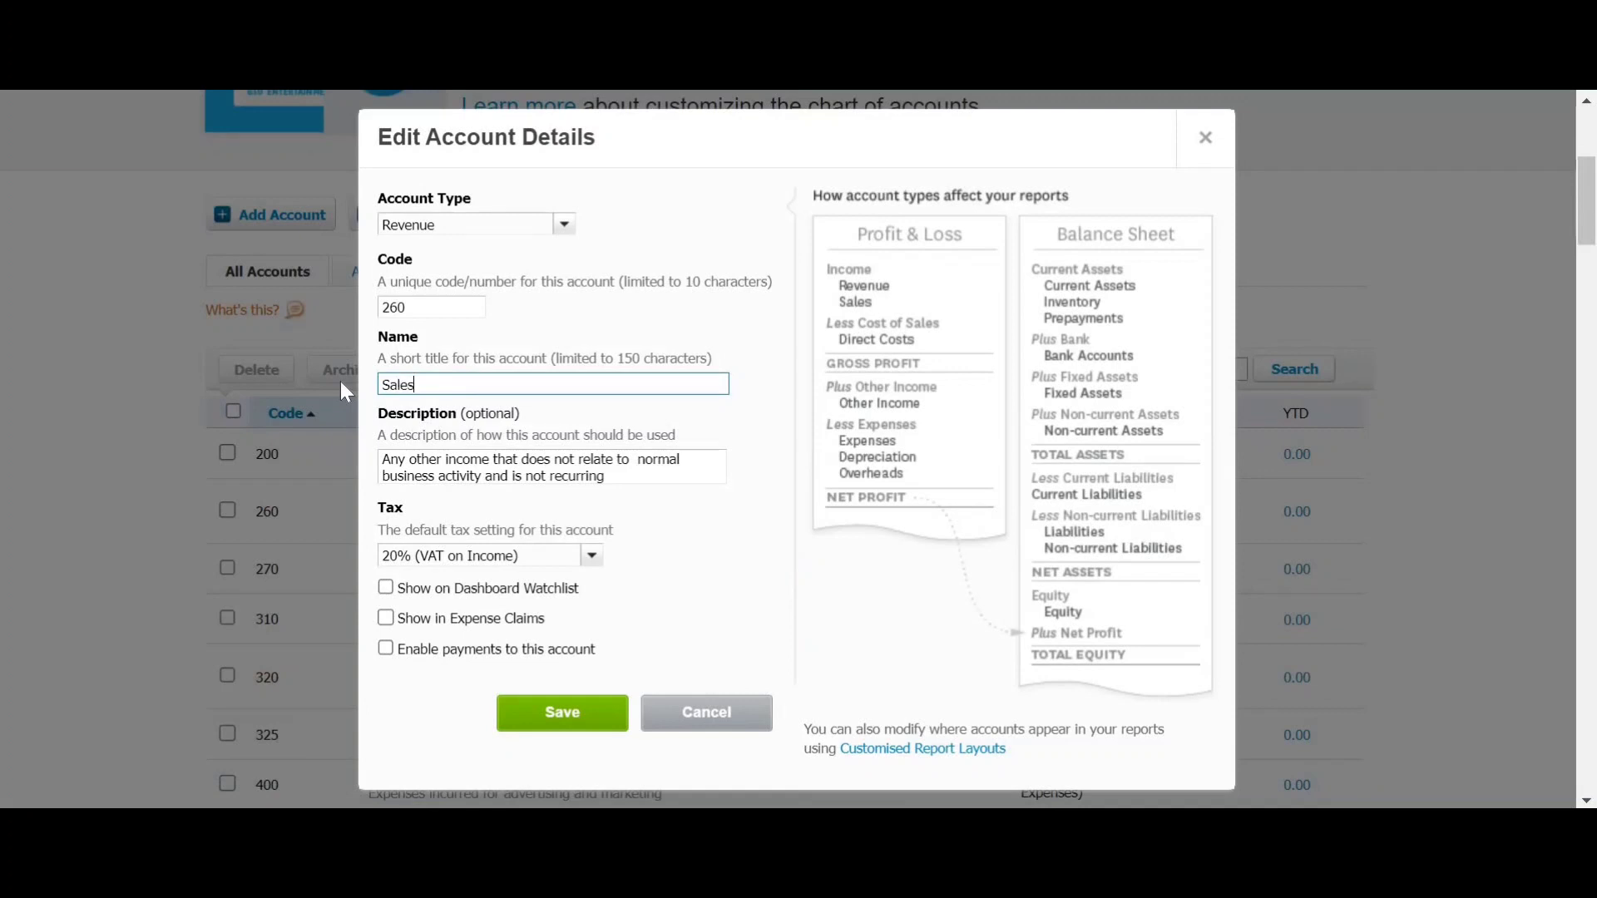
text( from Services)
- Replace the description of account 260 with "Sales from Services" and save the account details
drag(461, 478, 231, 462)
key(BackSpace)
text(Sals)
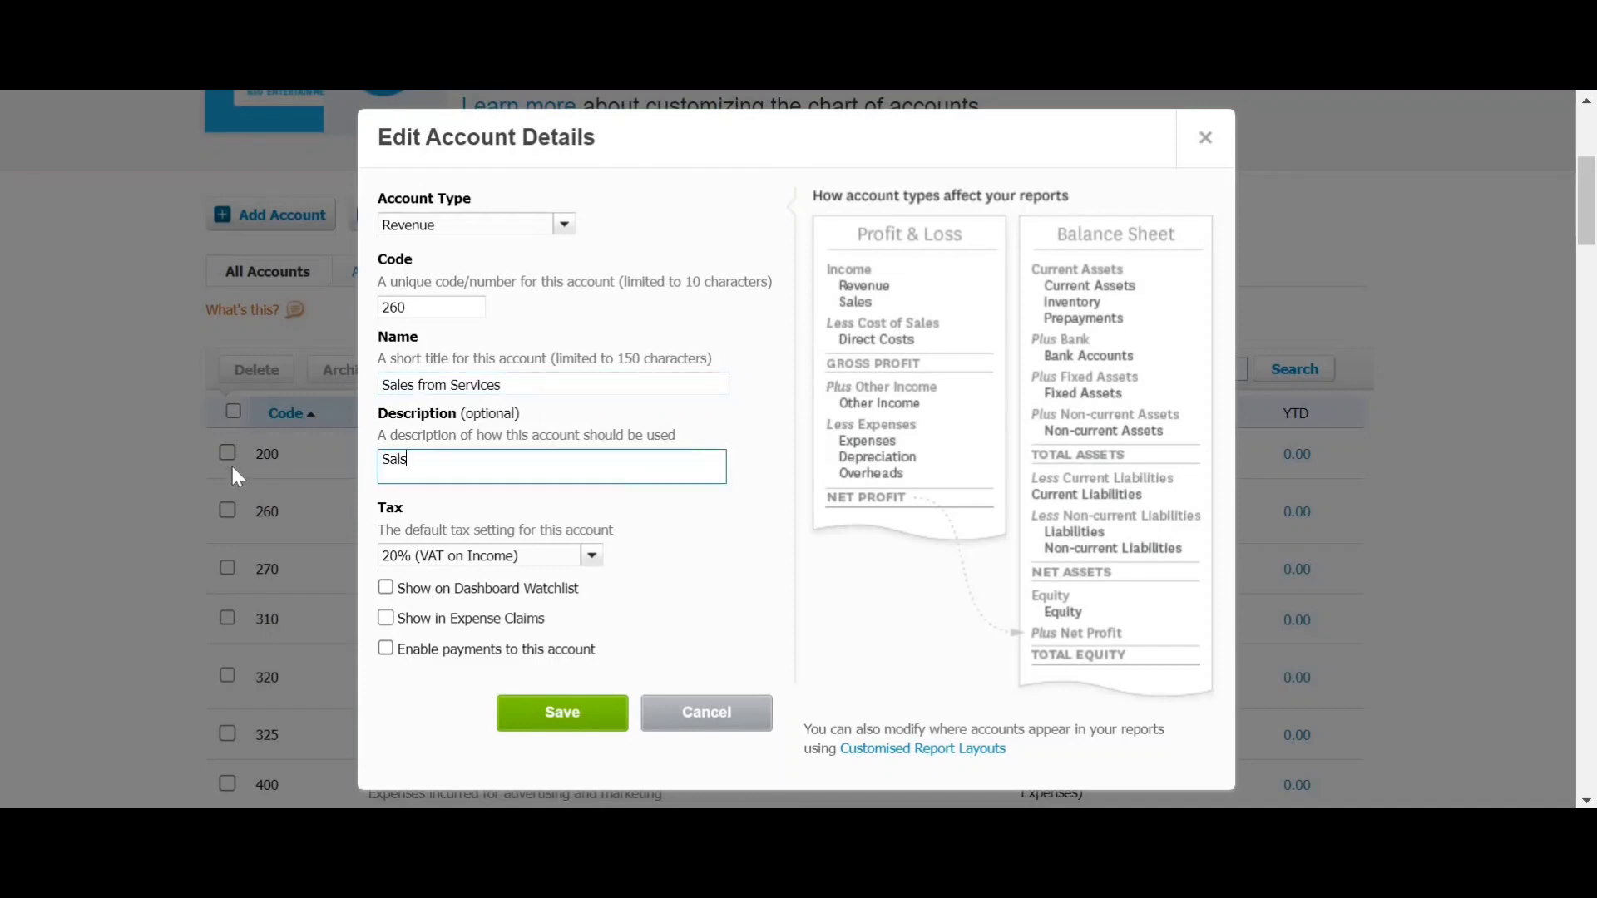
key(BackSpace)
text(es from Services)
click(571, 722)
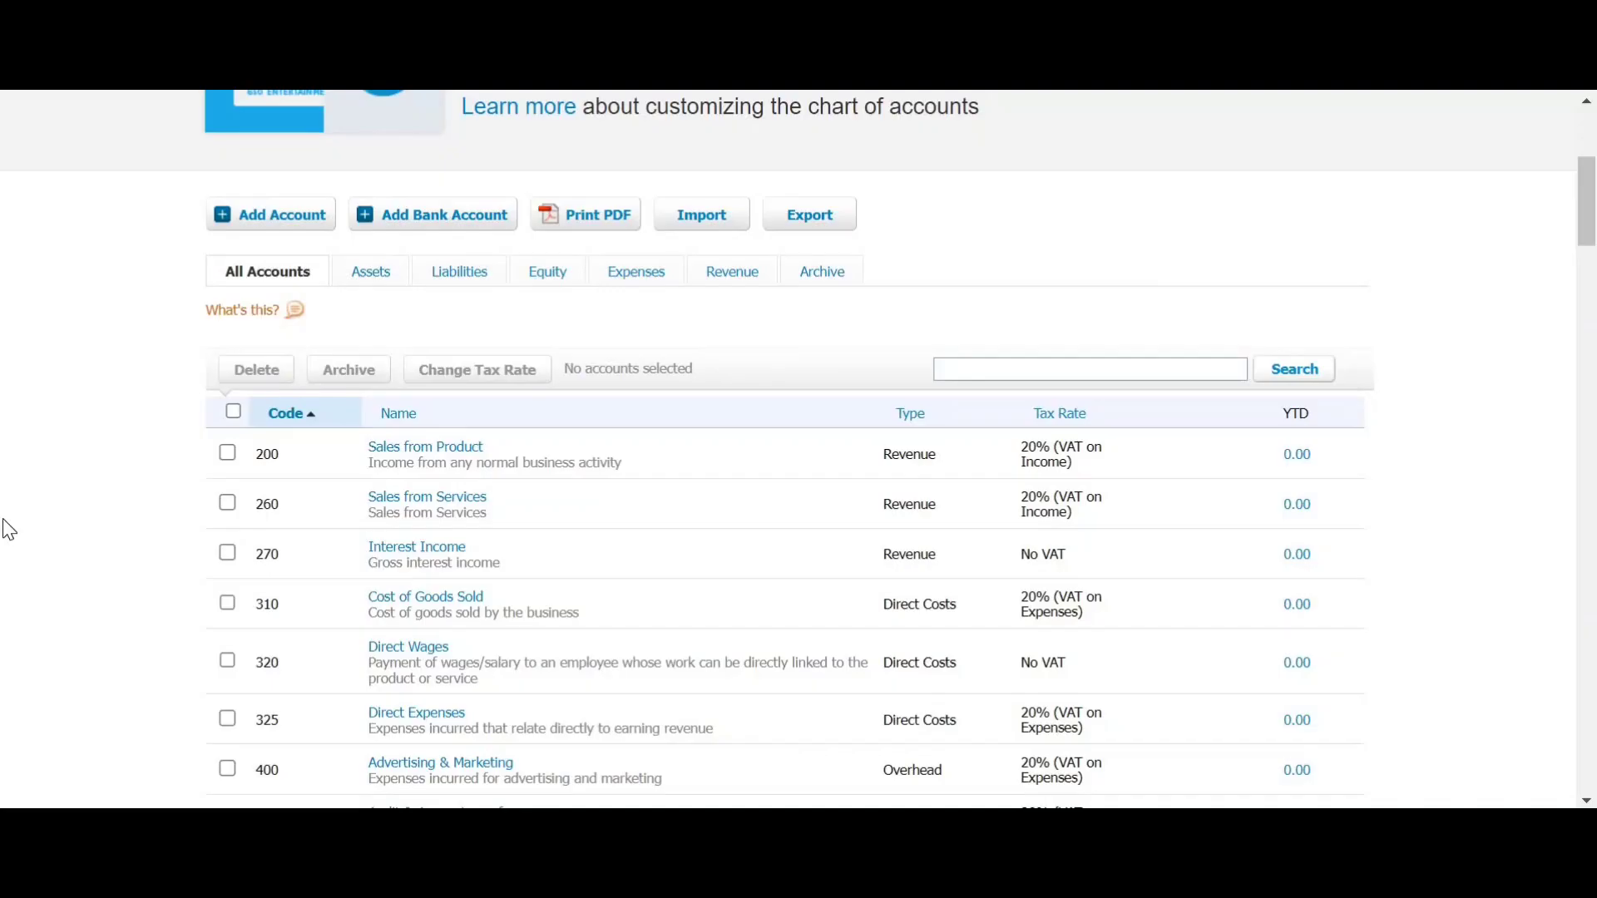
- Export the chart of accounts and open the downloaded ChartOfAccounts.csv in Excel
scroll(275, 575, up, 1)
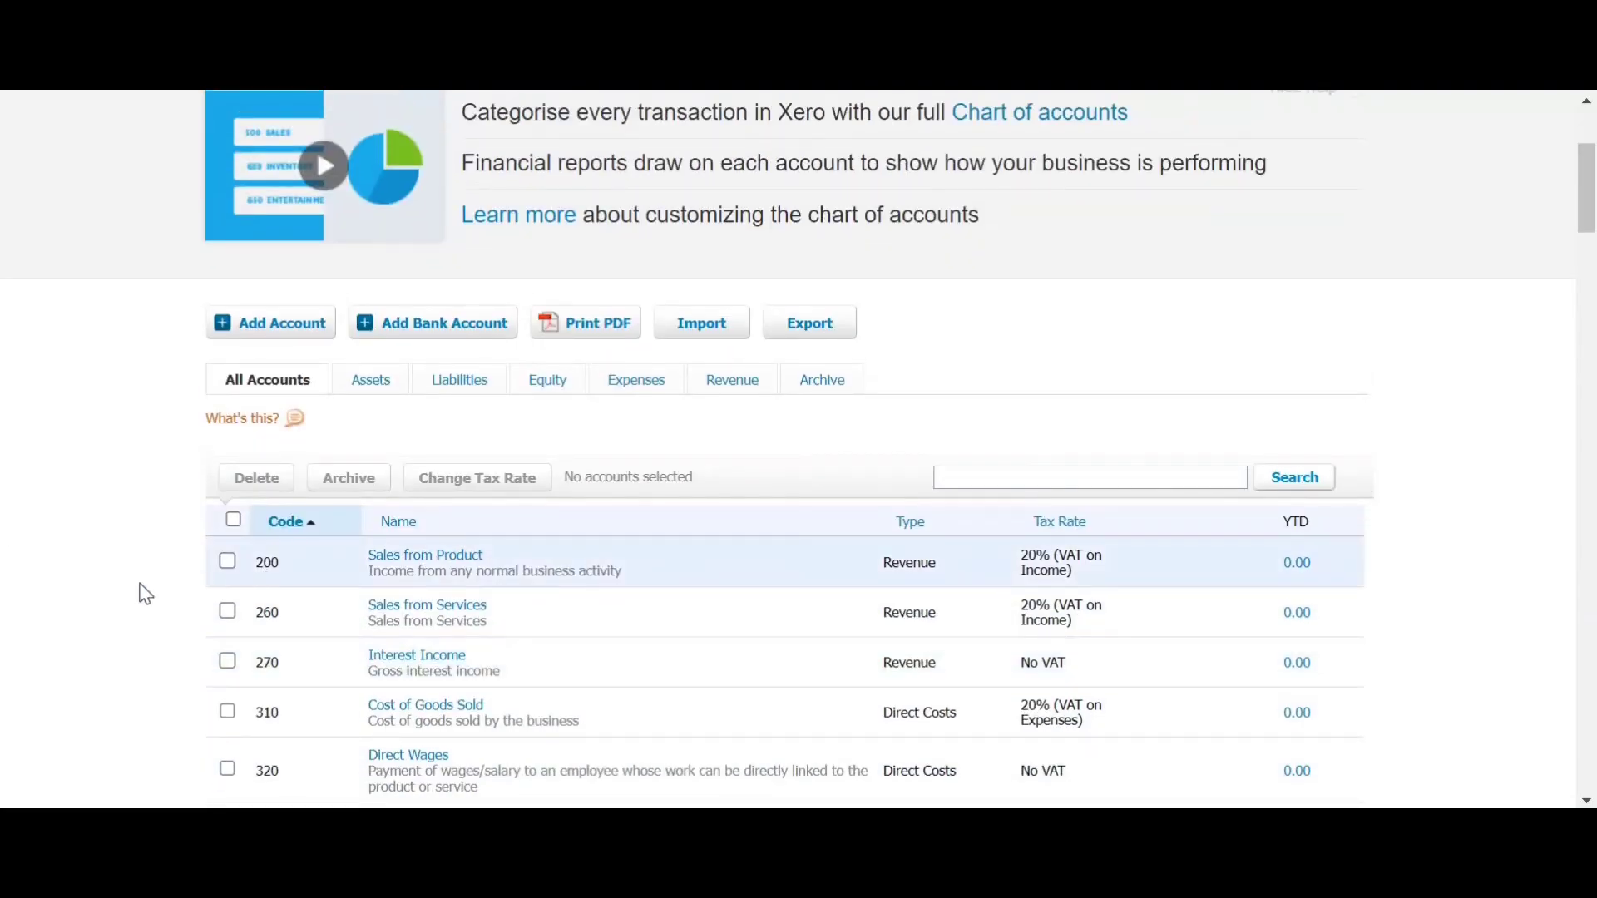
scroll(142, 591, up, 2)
scroll(142, 592, down, 2)
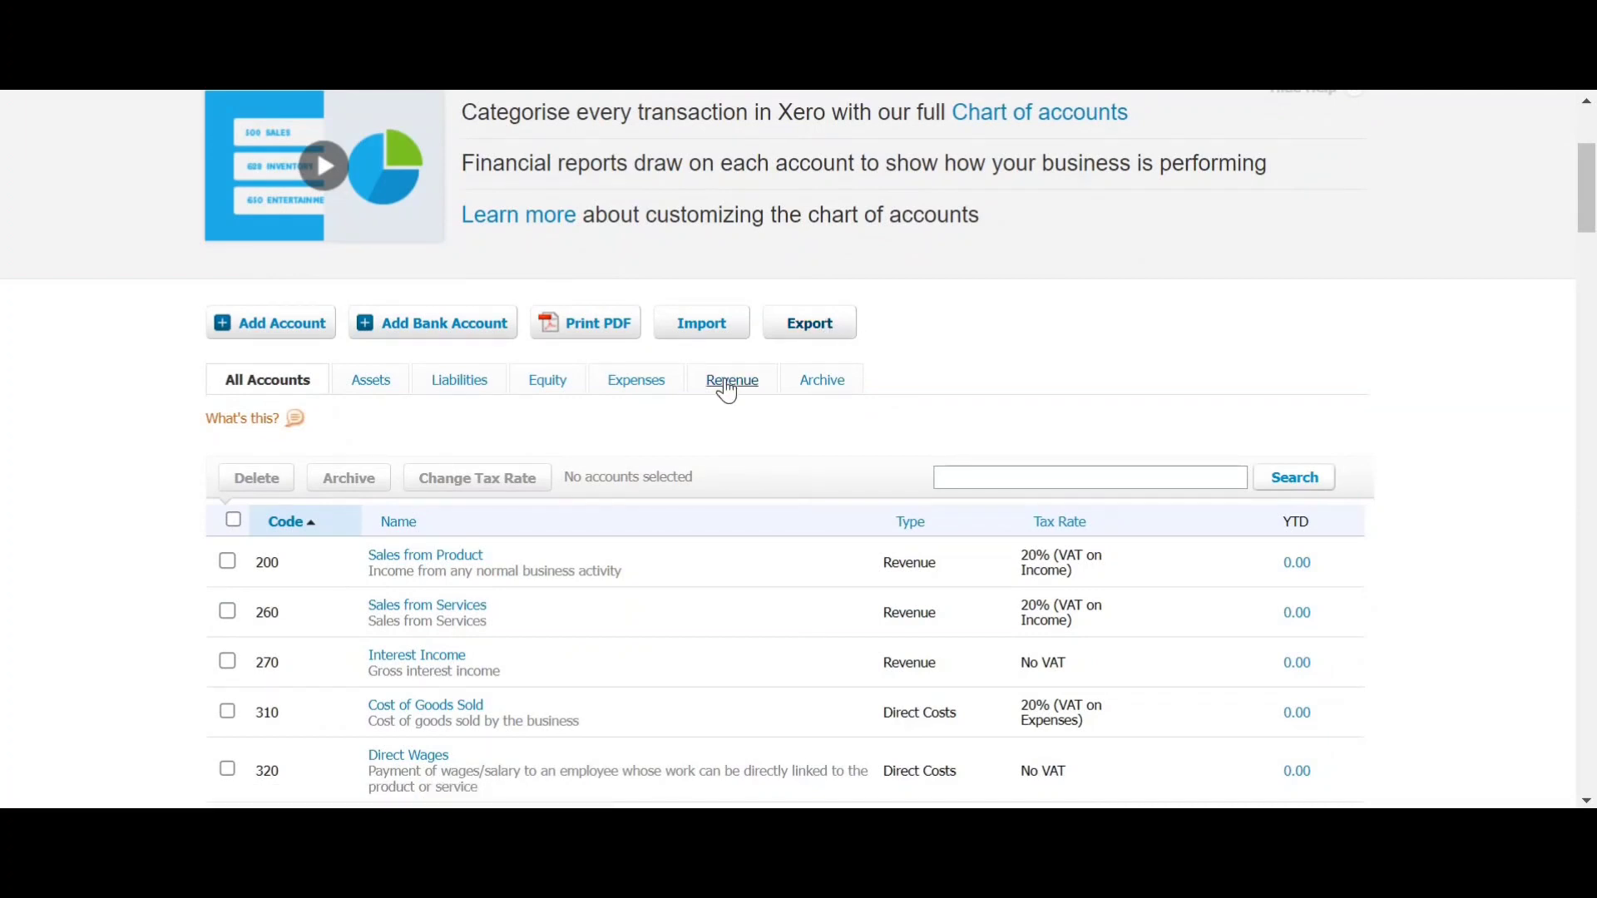
scroll(512, 479, down, 1)
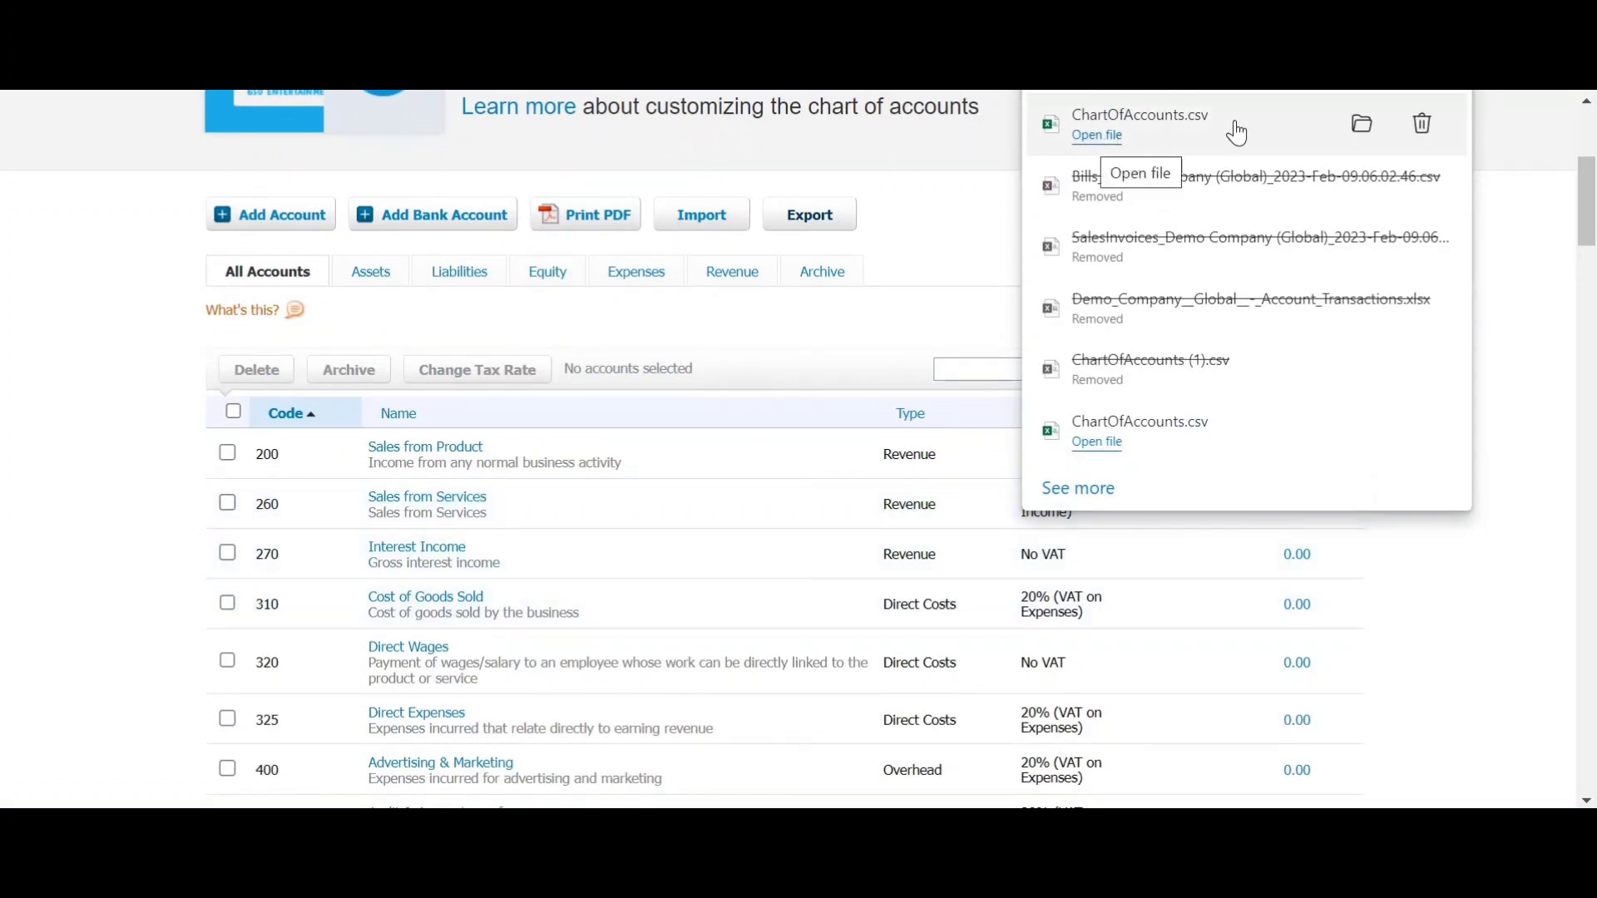
click(1102, 138)
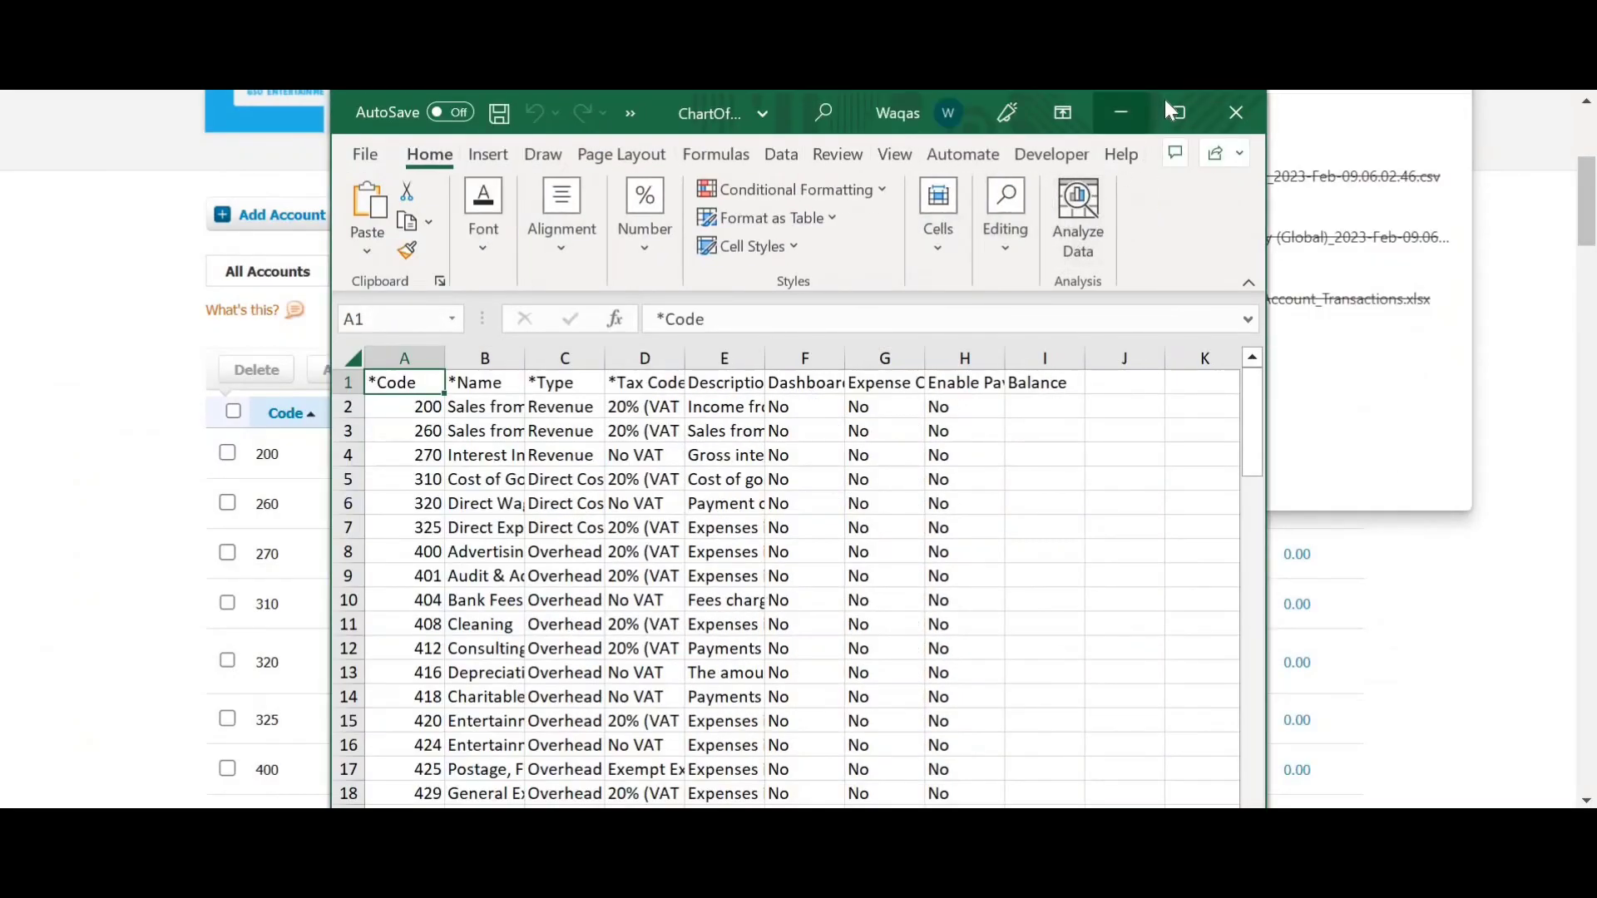
- Maximise the ChartOfAccounts workbook and fit the Name and Type columns to their contents
click(1179, 113)
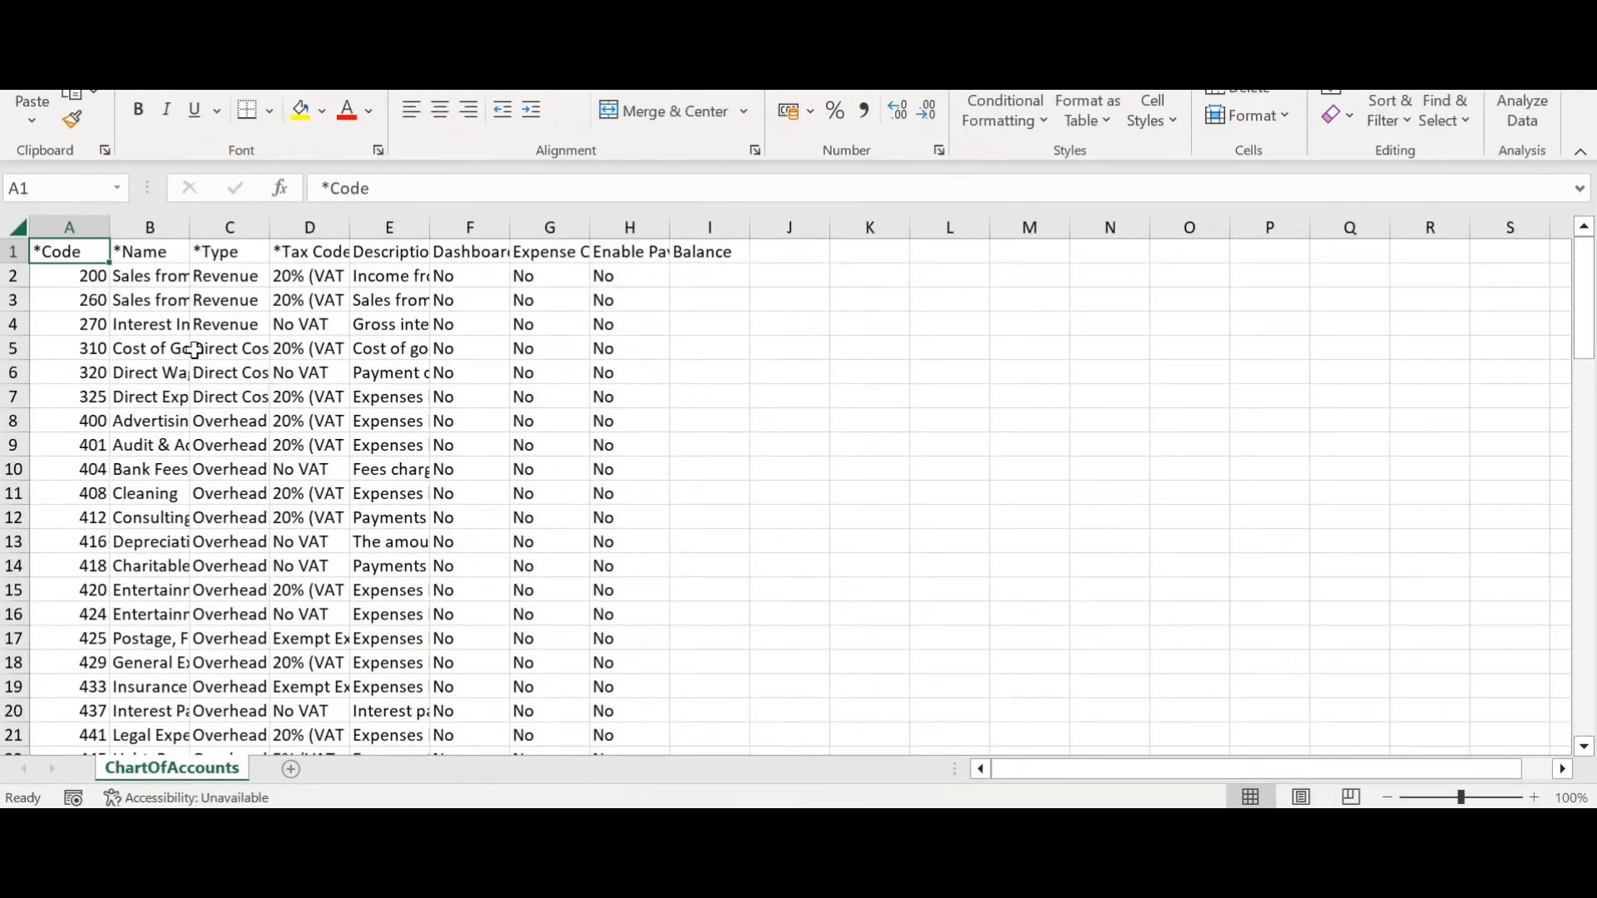
double_click(189, 227)
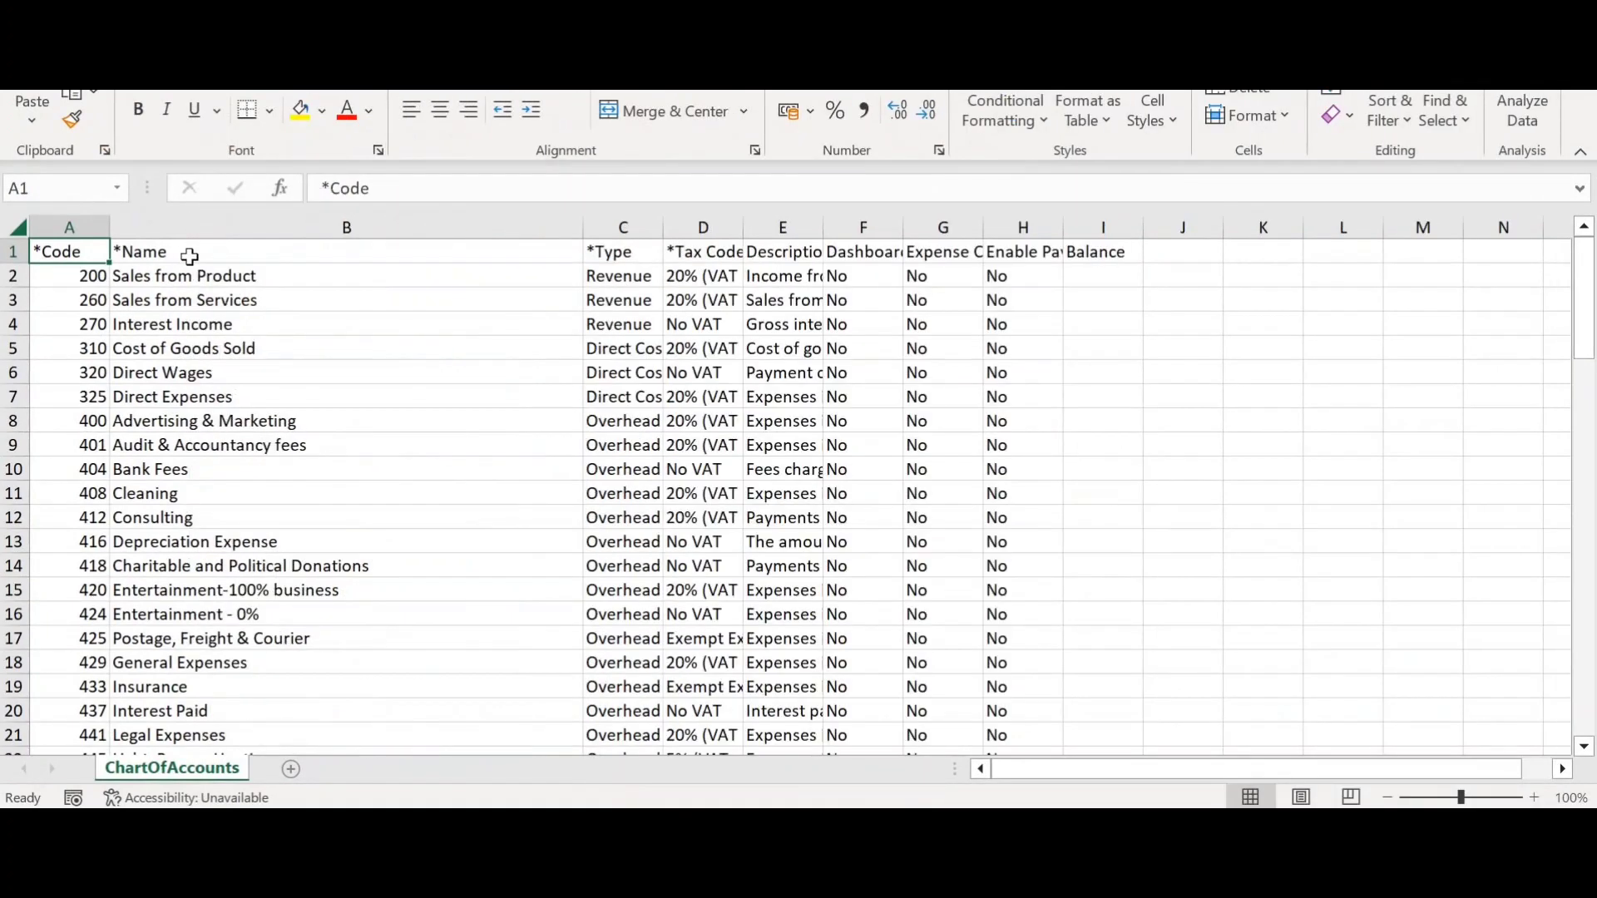
click(222, 275)
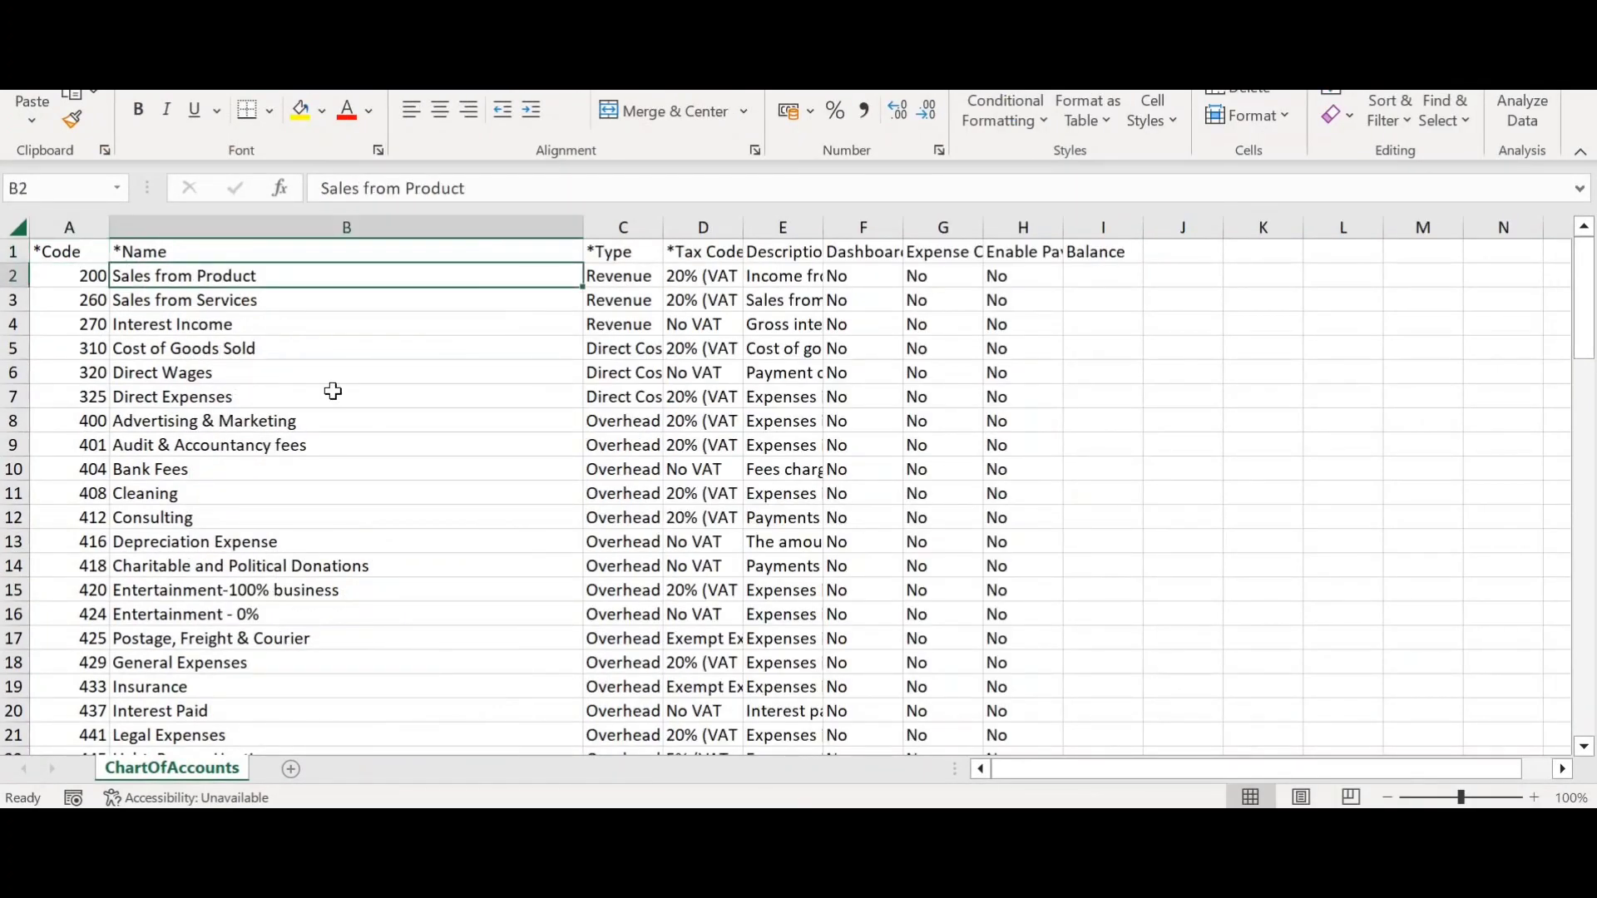
key(Down)
key(Down)
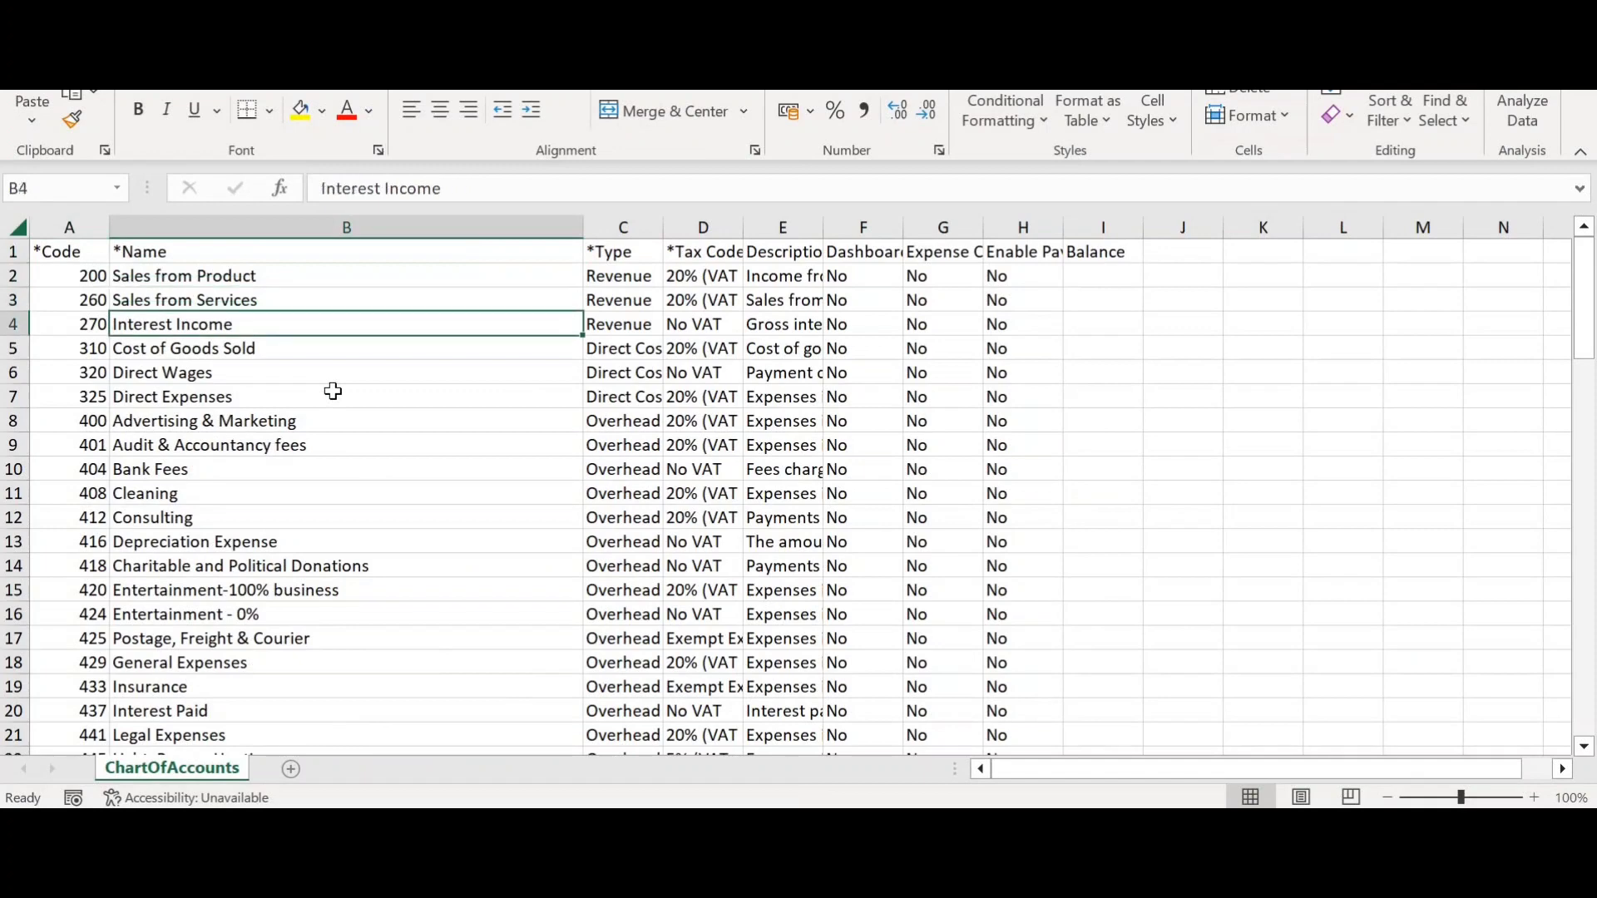
double_click(663, 226)
click(649, 452)
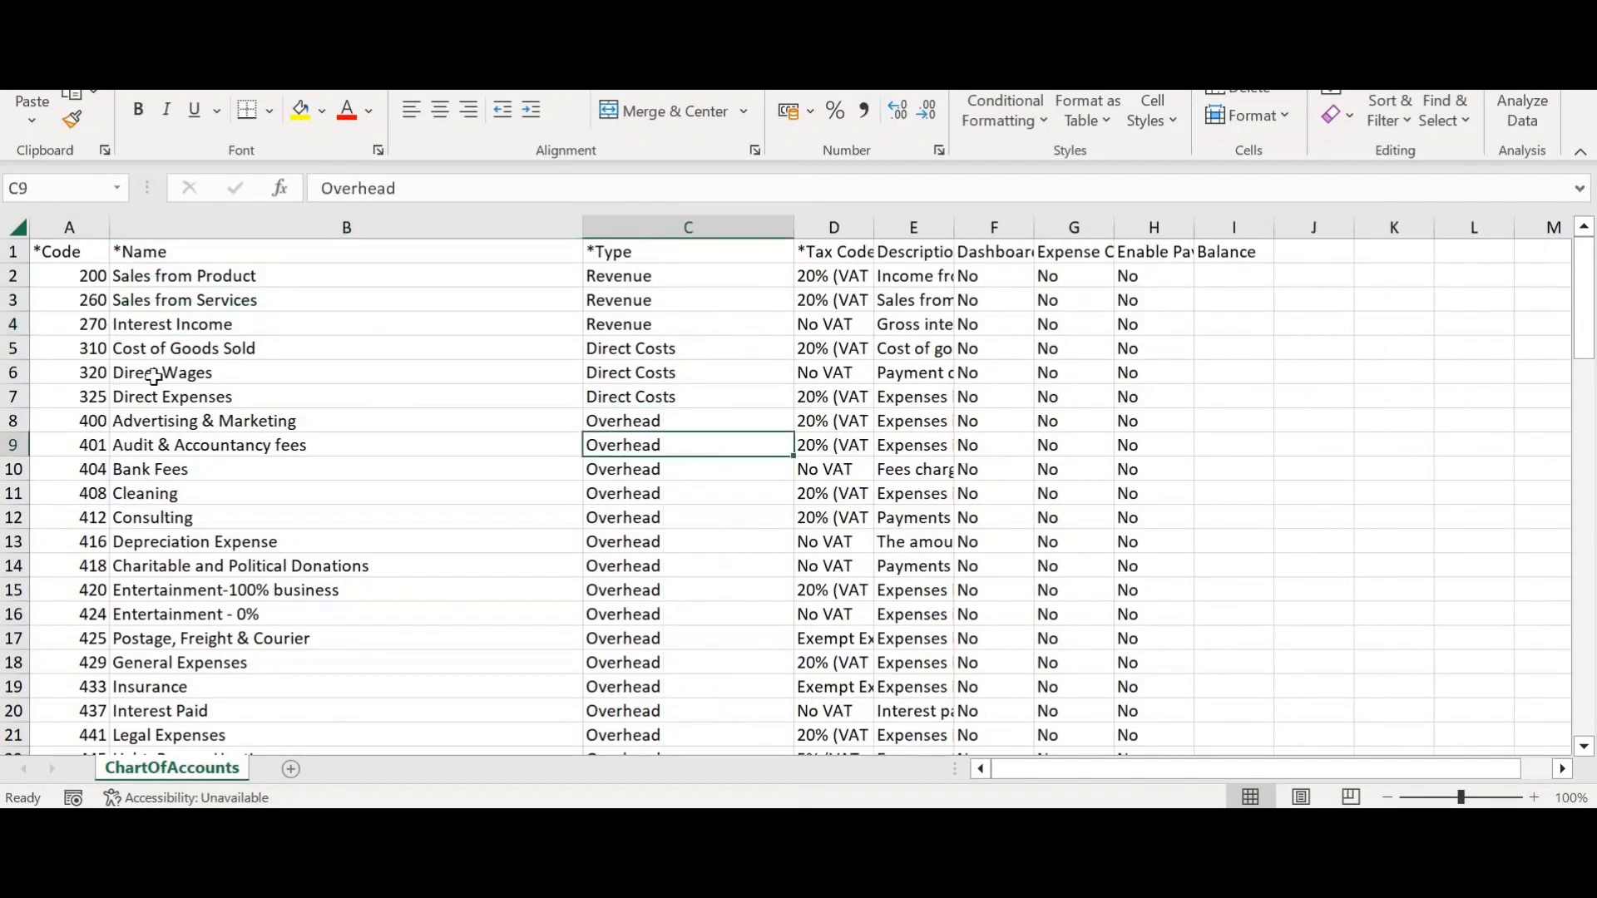
- Rename the Consulting account with code 412 to "Consulting fee" in the Name column
scroll(201, 472, down, 1)
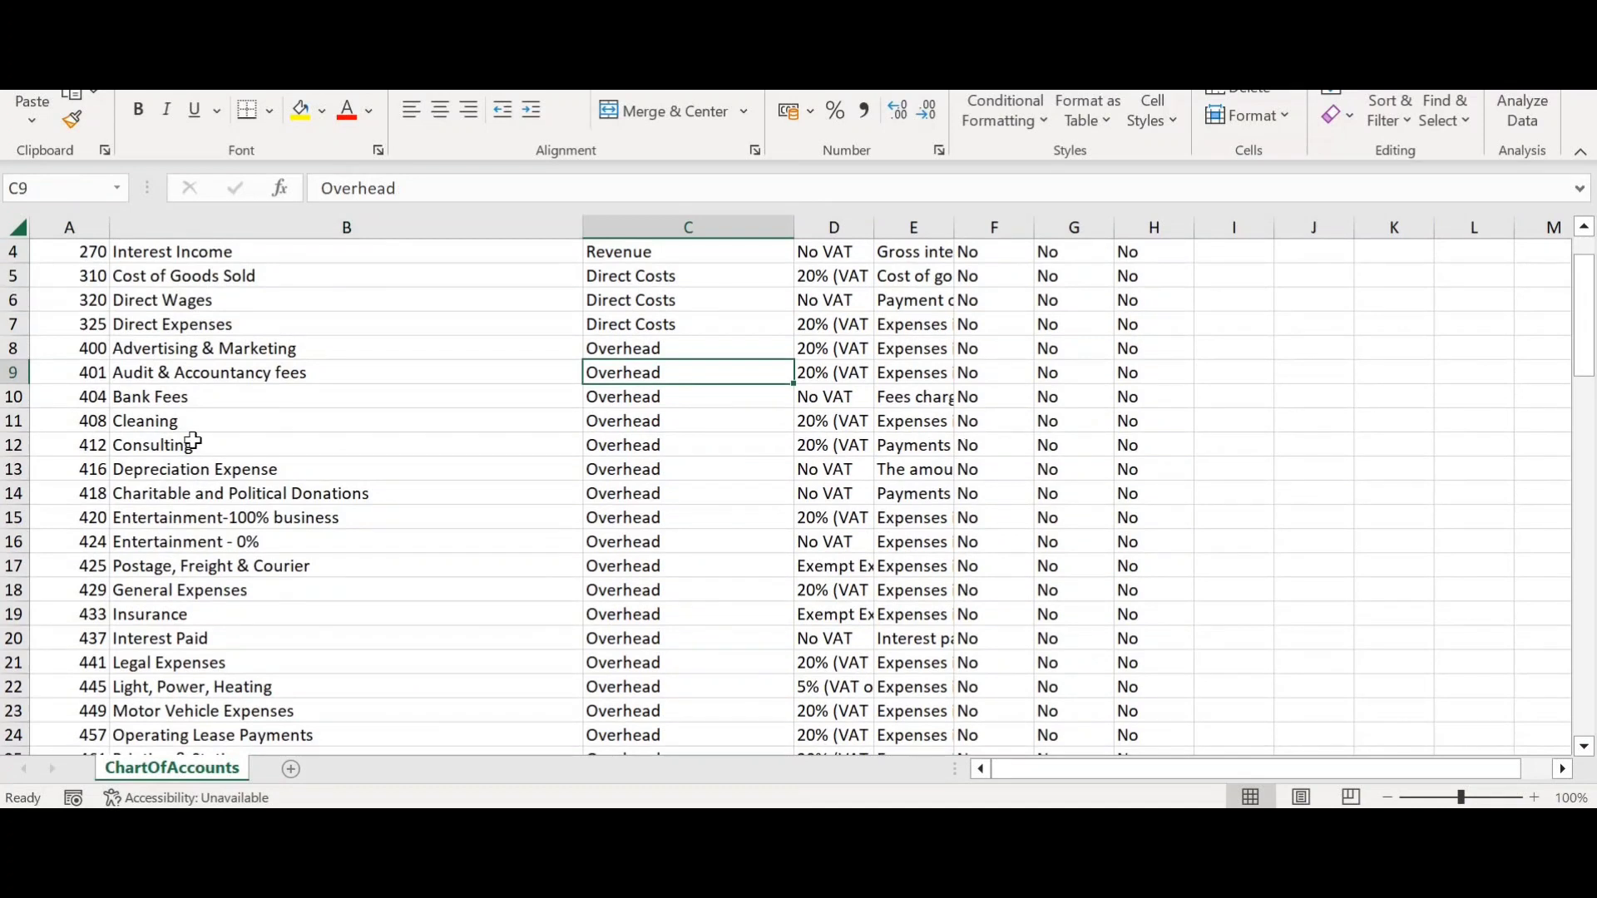
click(329, 446)
click(464, 183)
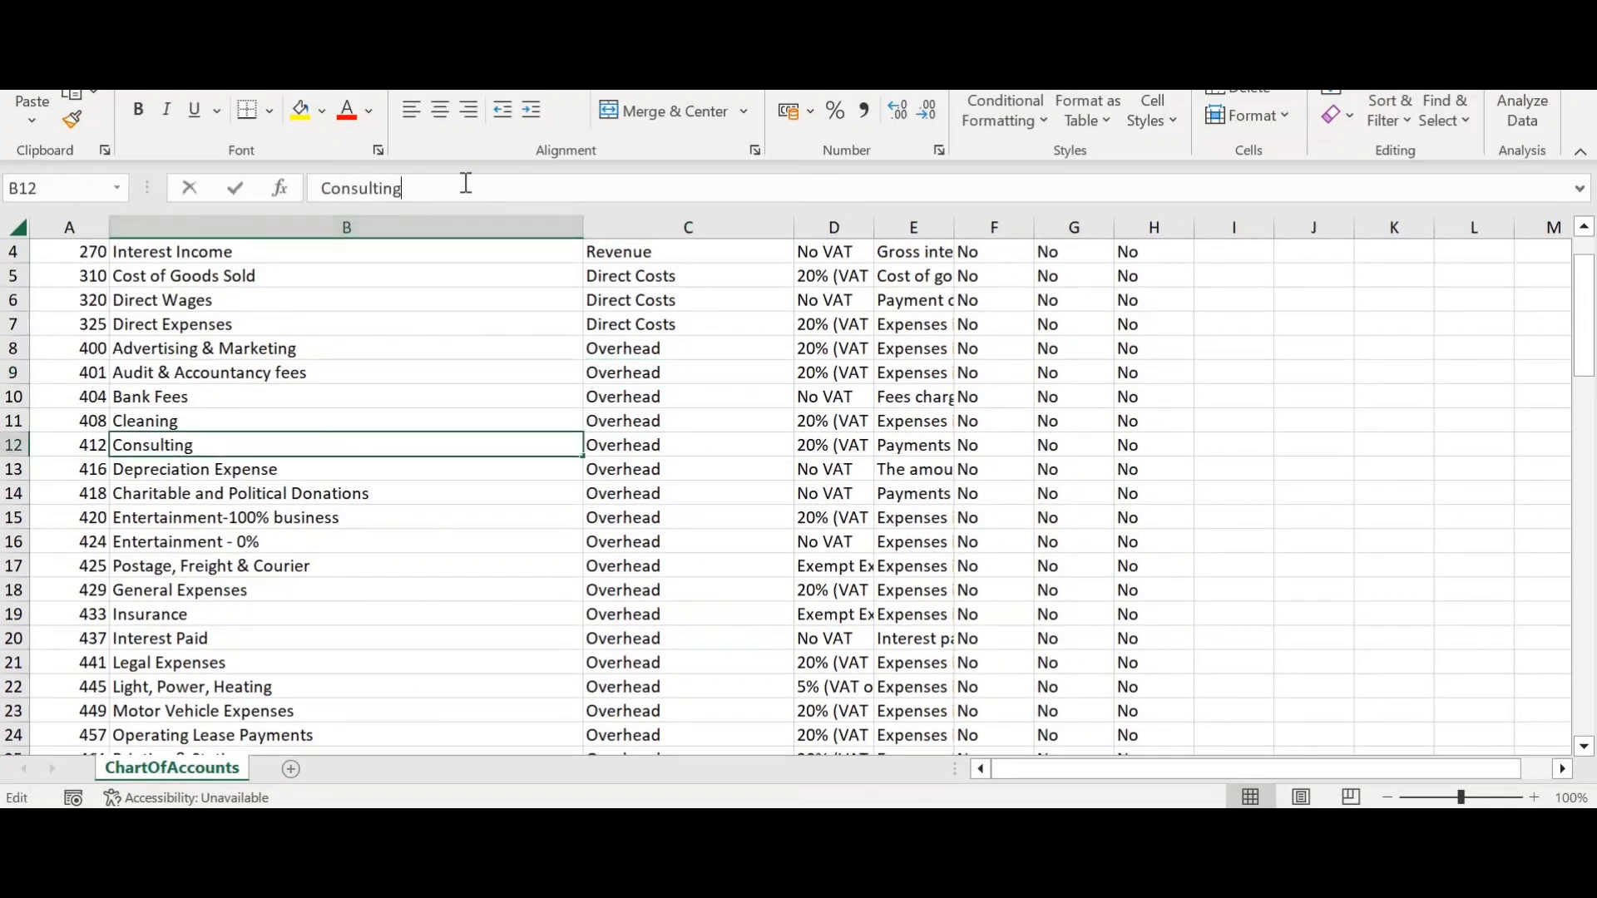
text(fee)
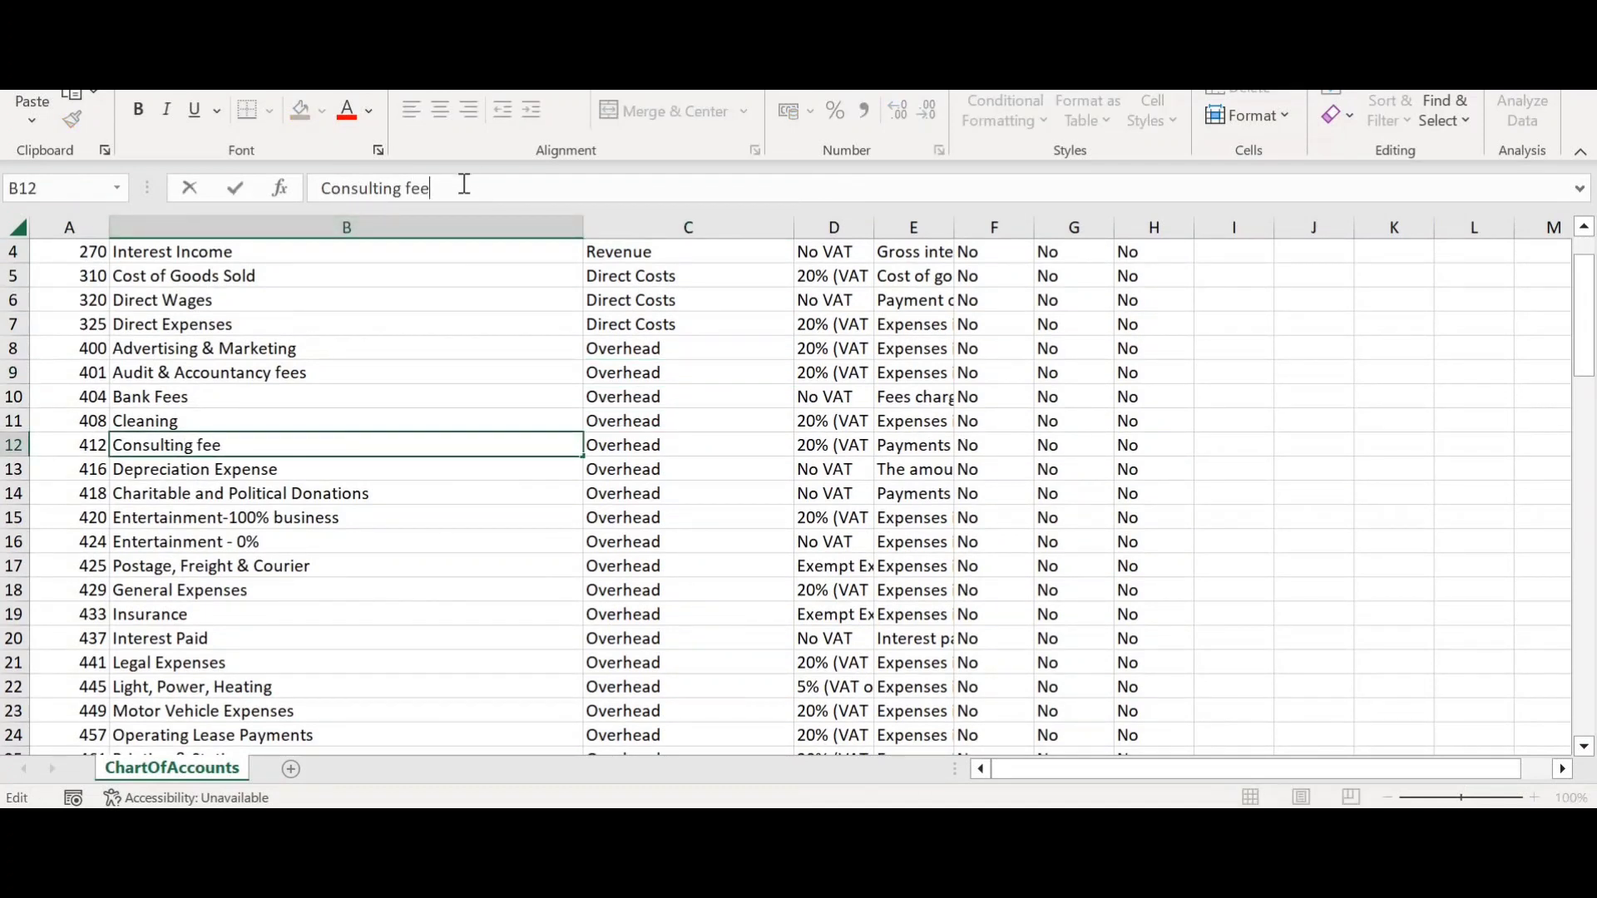
key(Return)
- Review the account names from the overheads through the fixed assets and current liabilities, and return to the start of the list
key(Down)
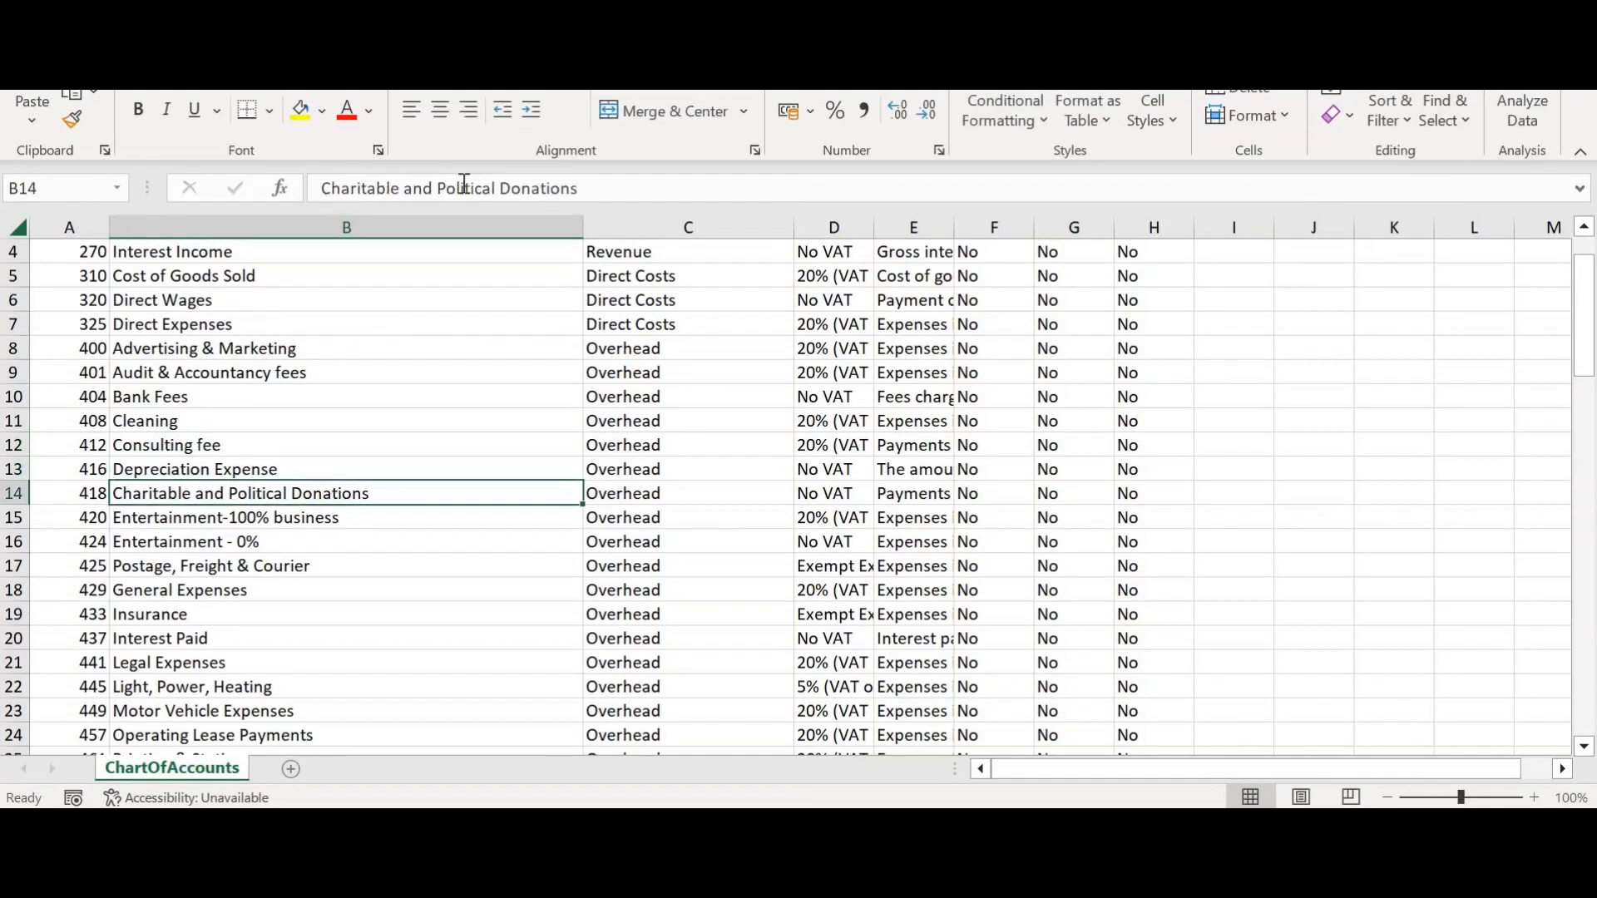
key(Down)
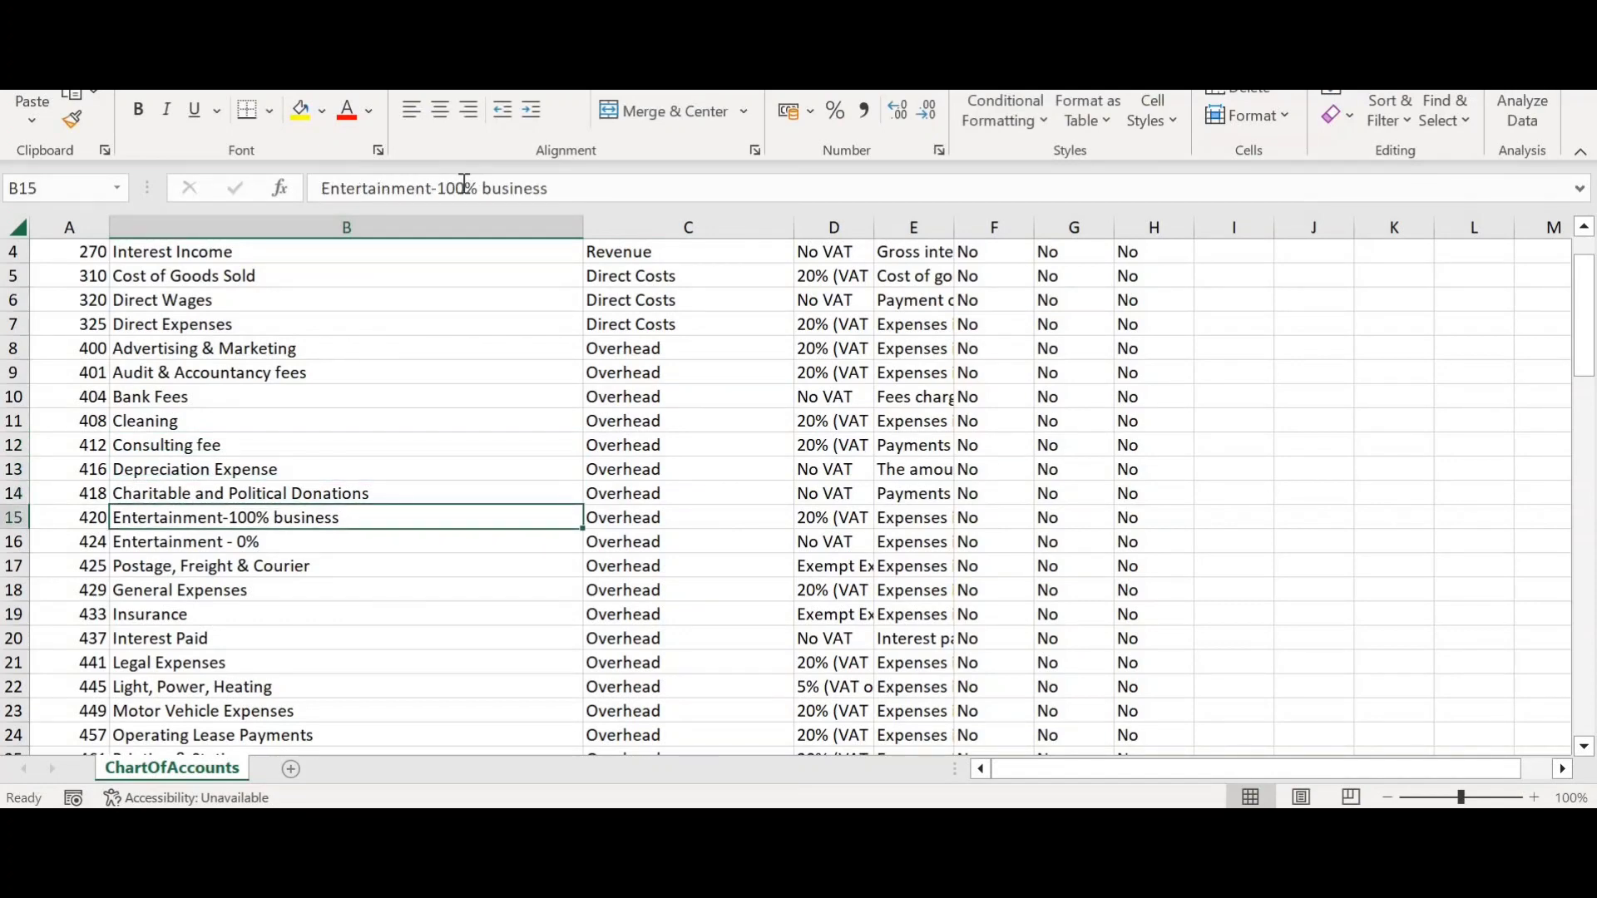
scroll(249, 648, down, 3)
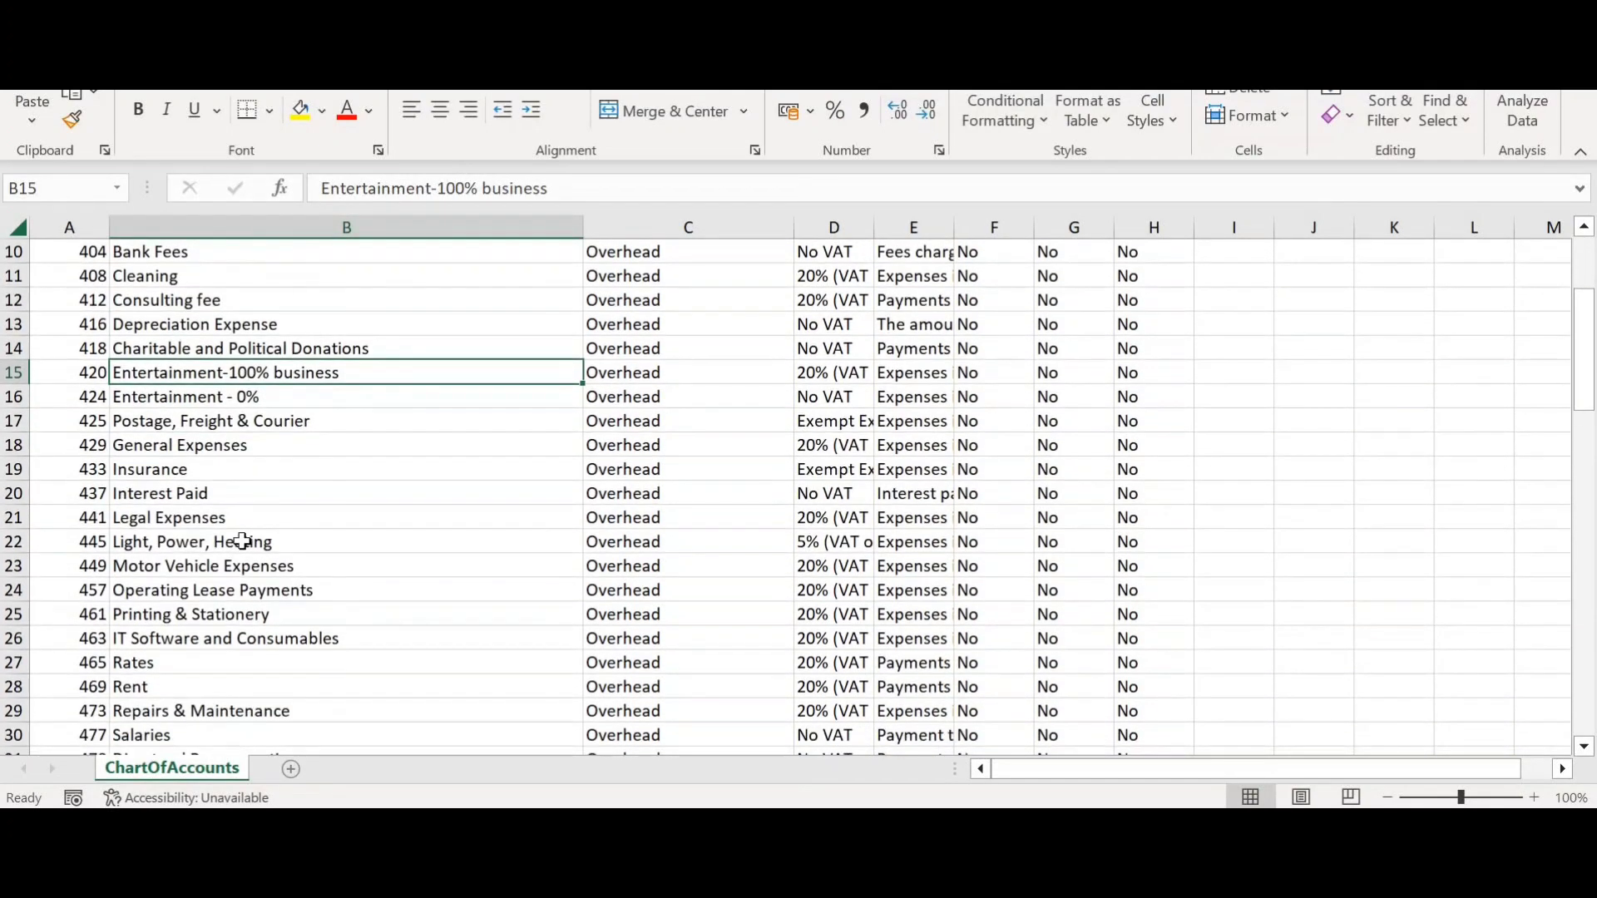
click(231, 500)
scroll(169, 549, down, 1)
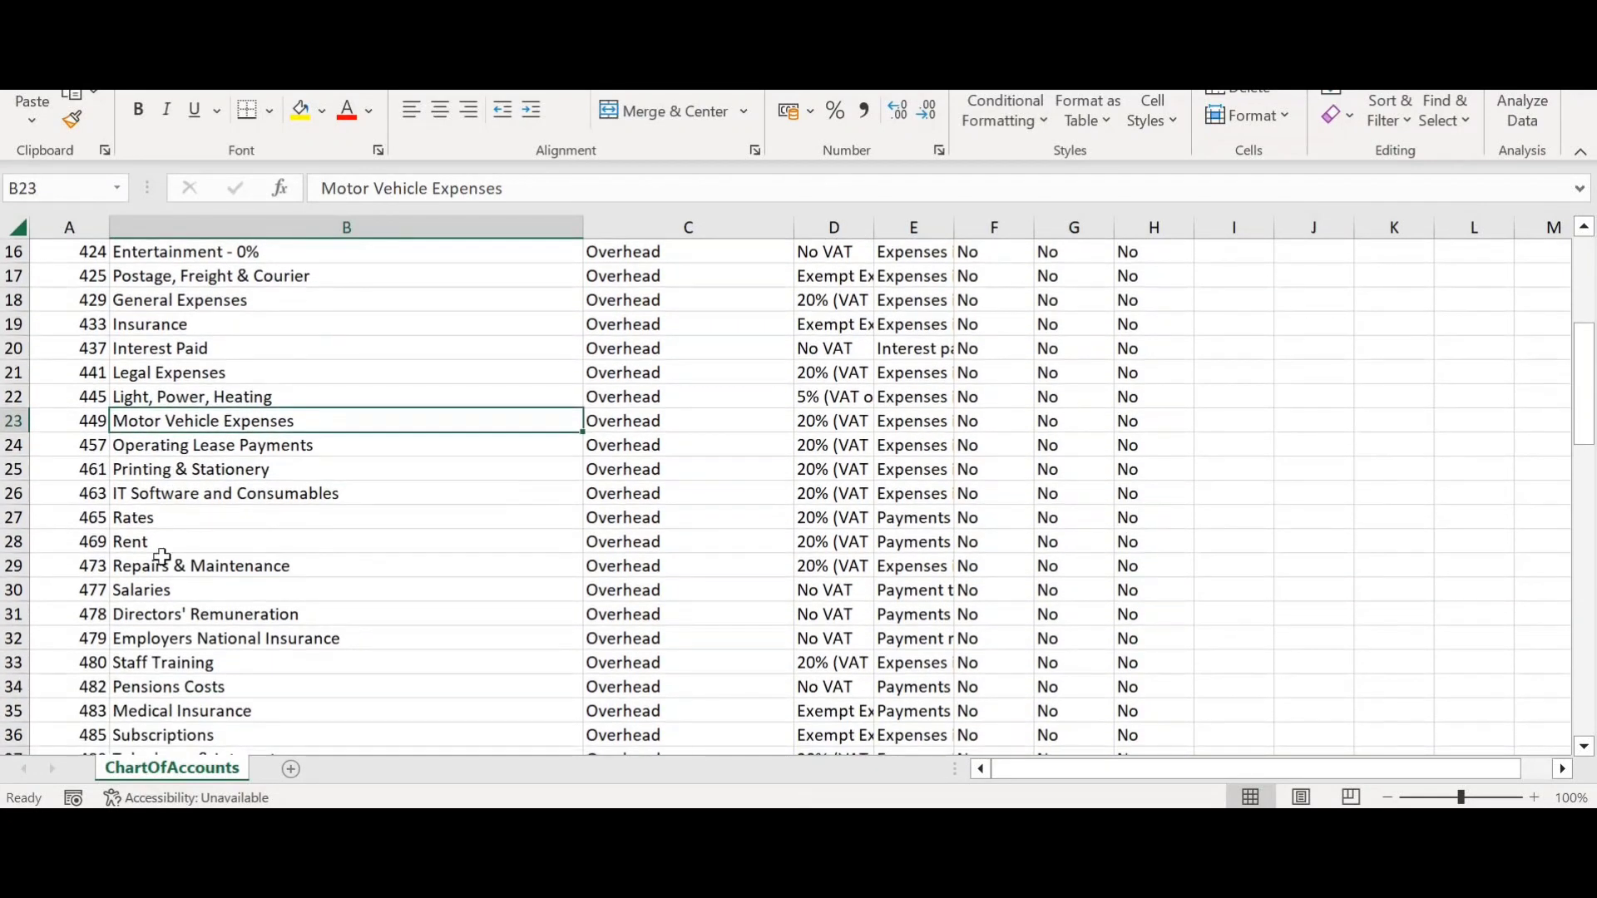
key(Down)
scroll(170, 512, down, 1)
scroll(175, 520, down, 1)
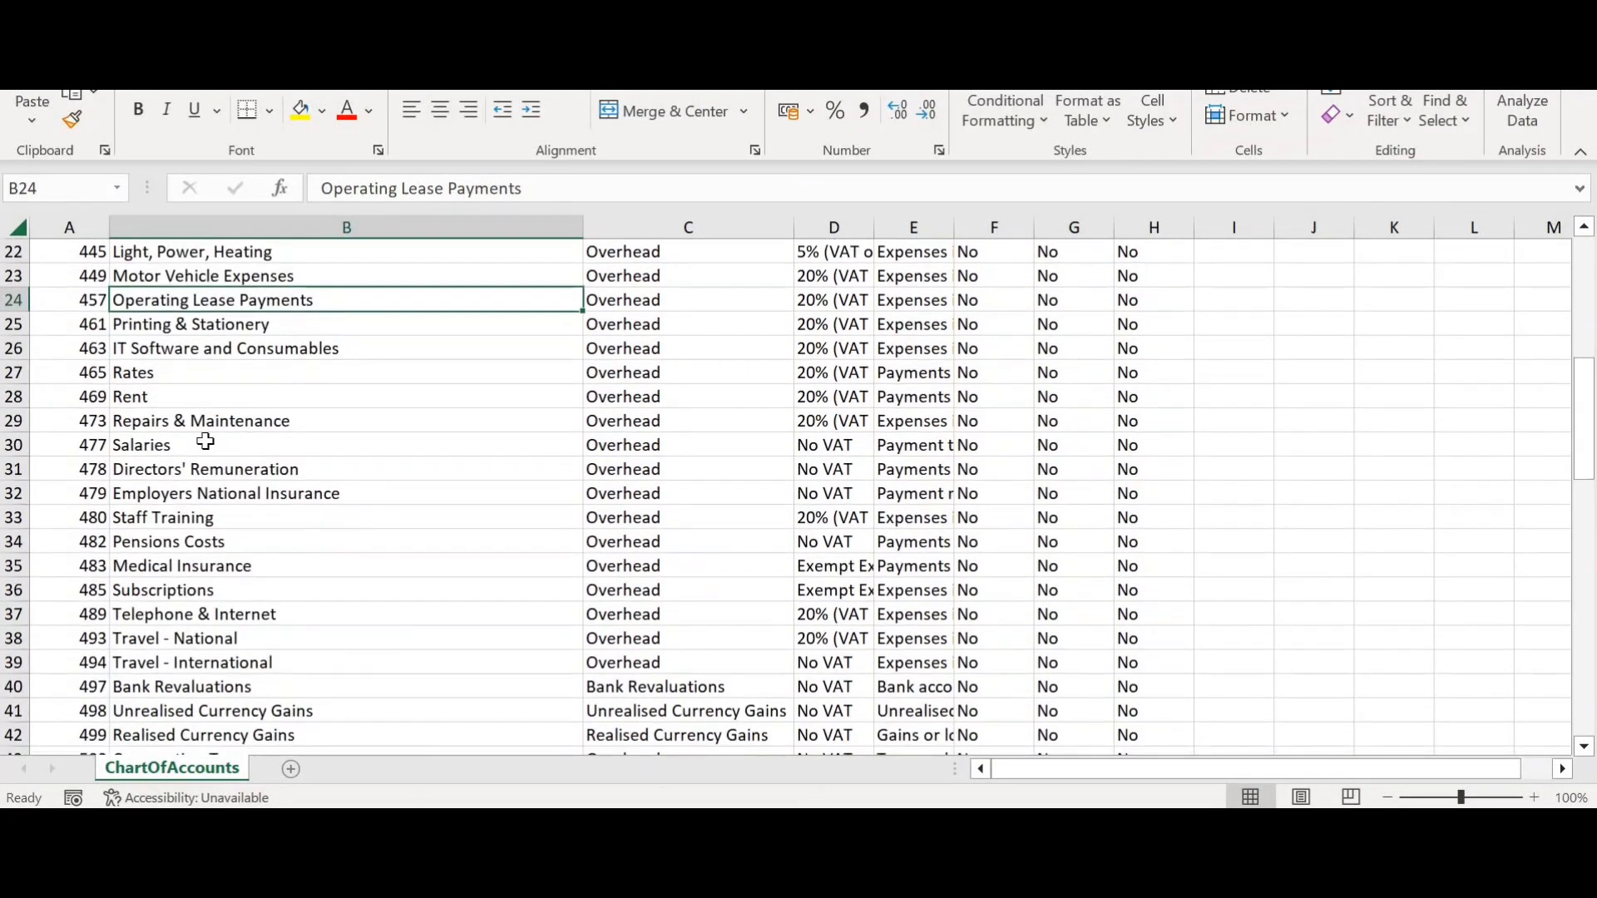
click(181, 479)
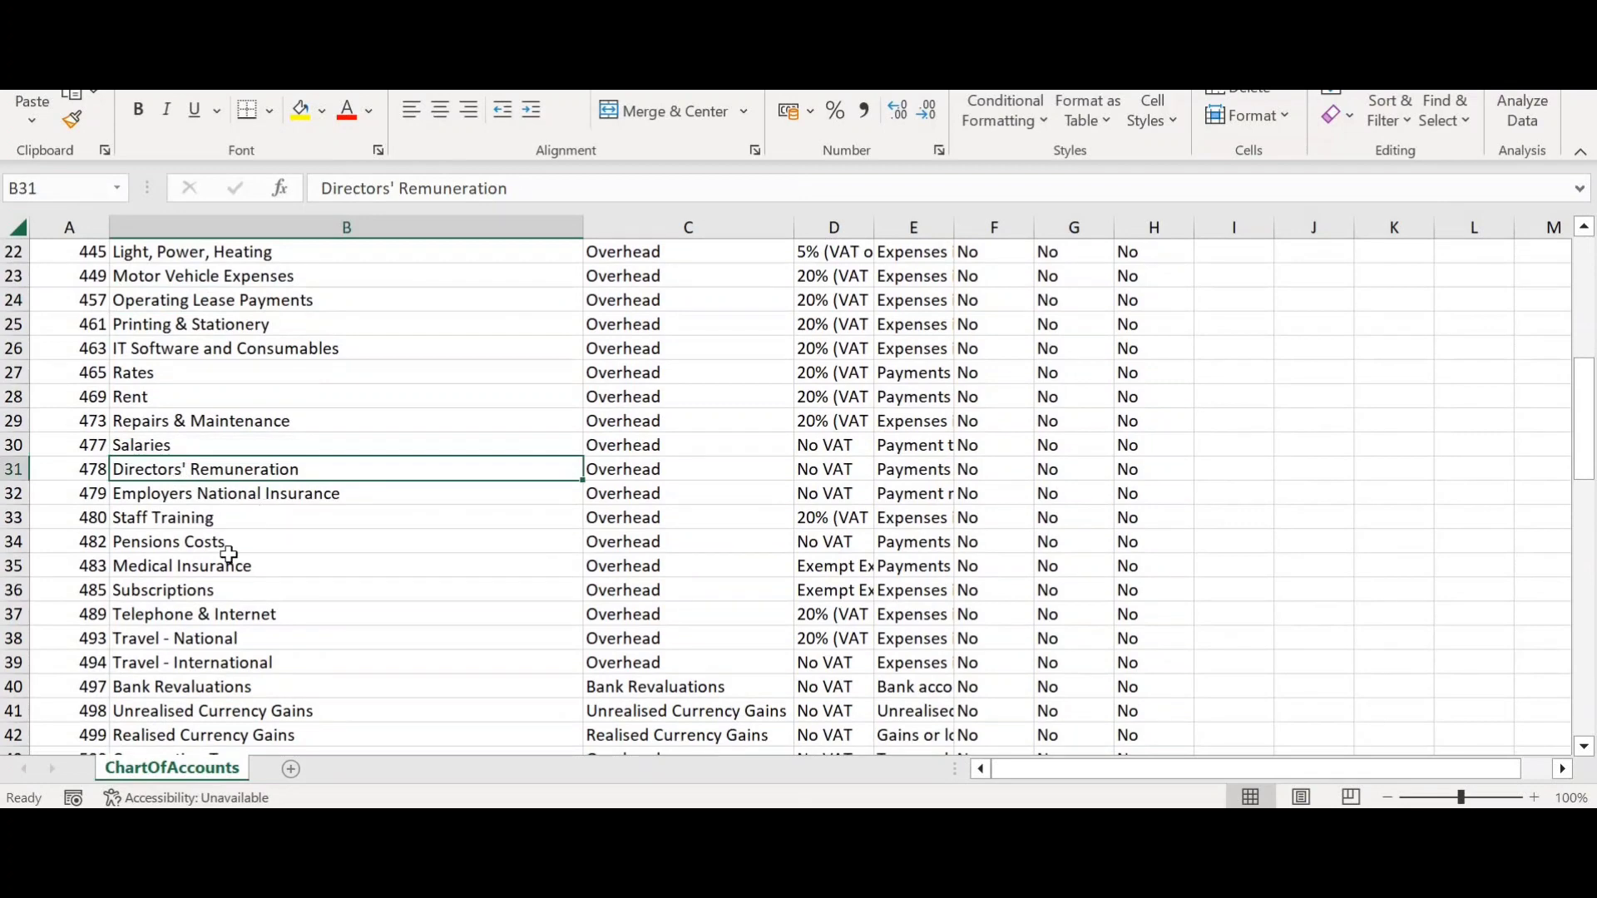
scroll(226, 555, down, 3)
scroll(229, 554, down, 7)
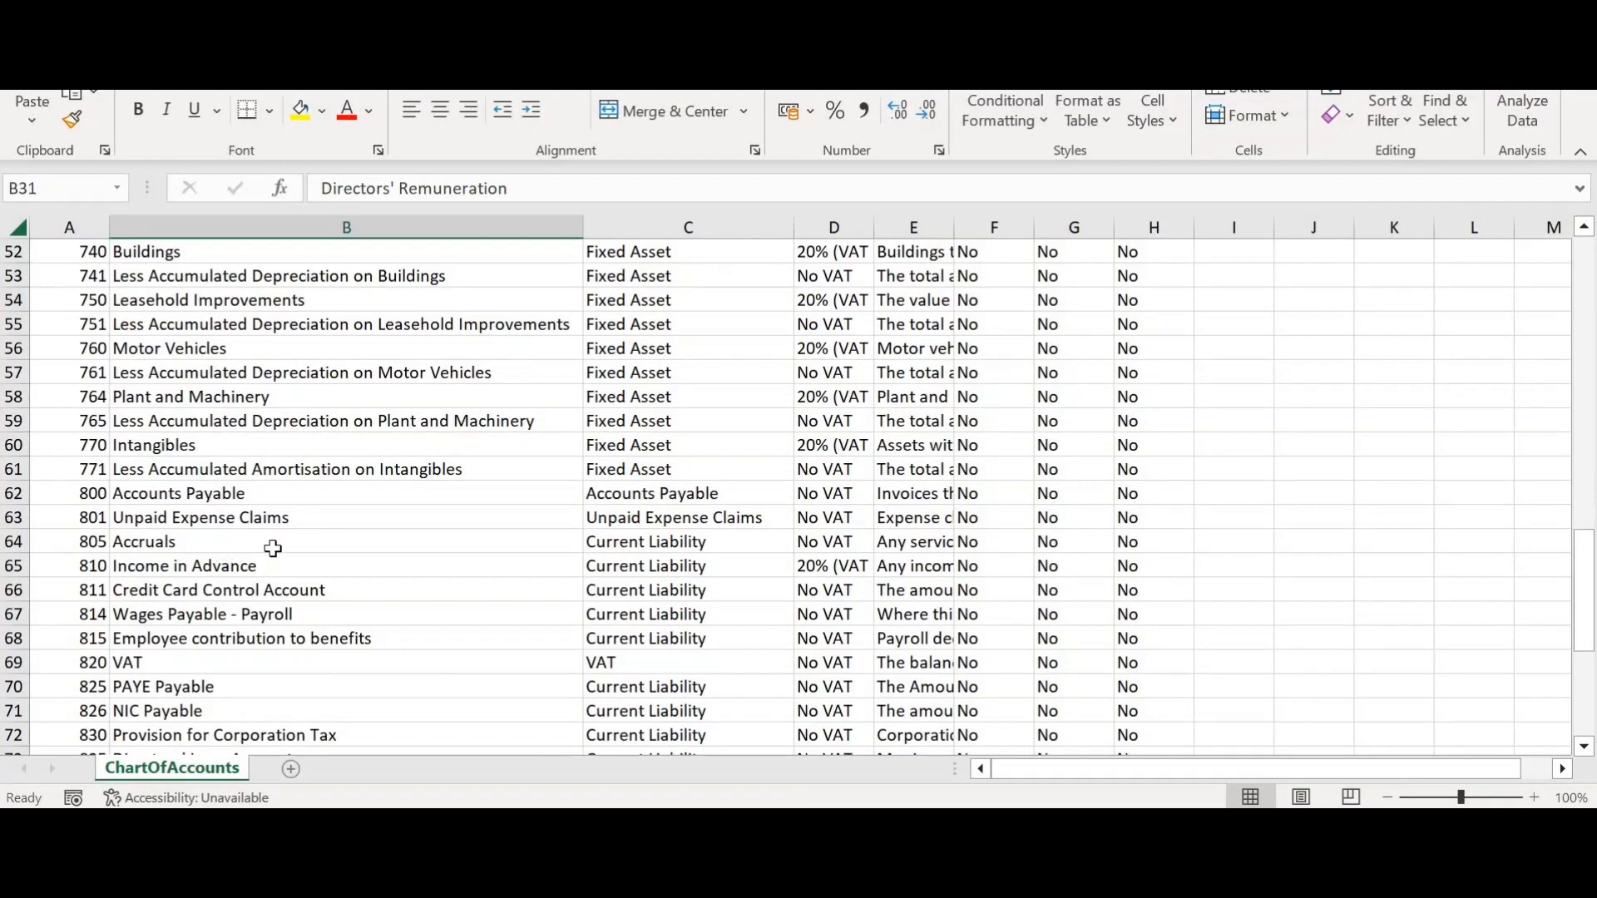
scroll(278, 517, up, 5)
scroll(277, 517, up, 12)
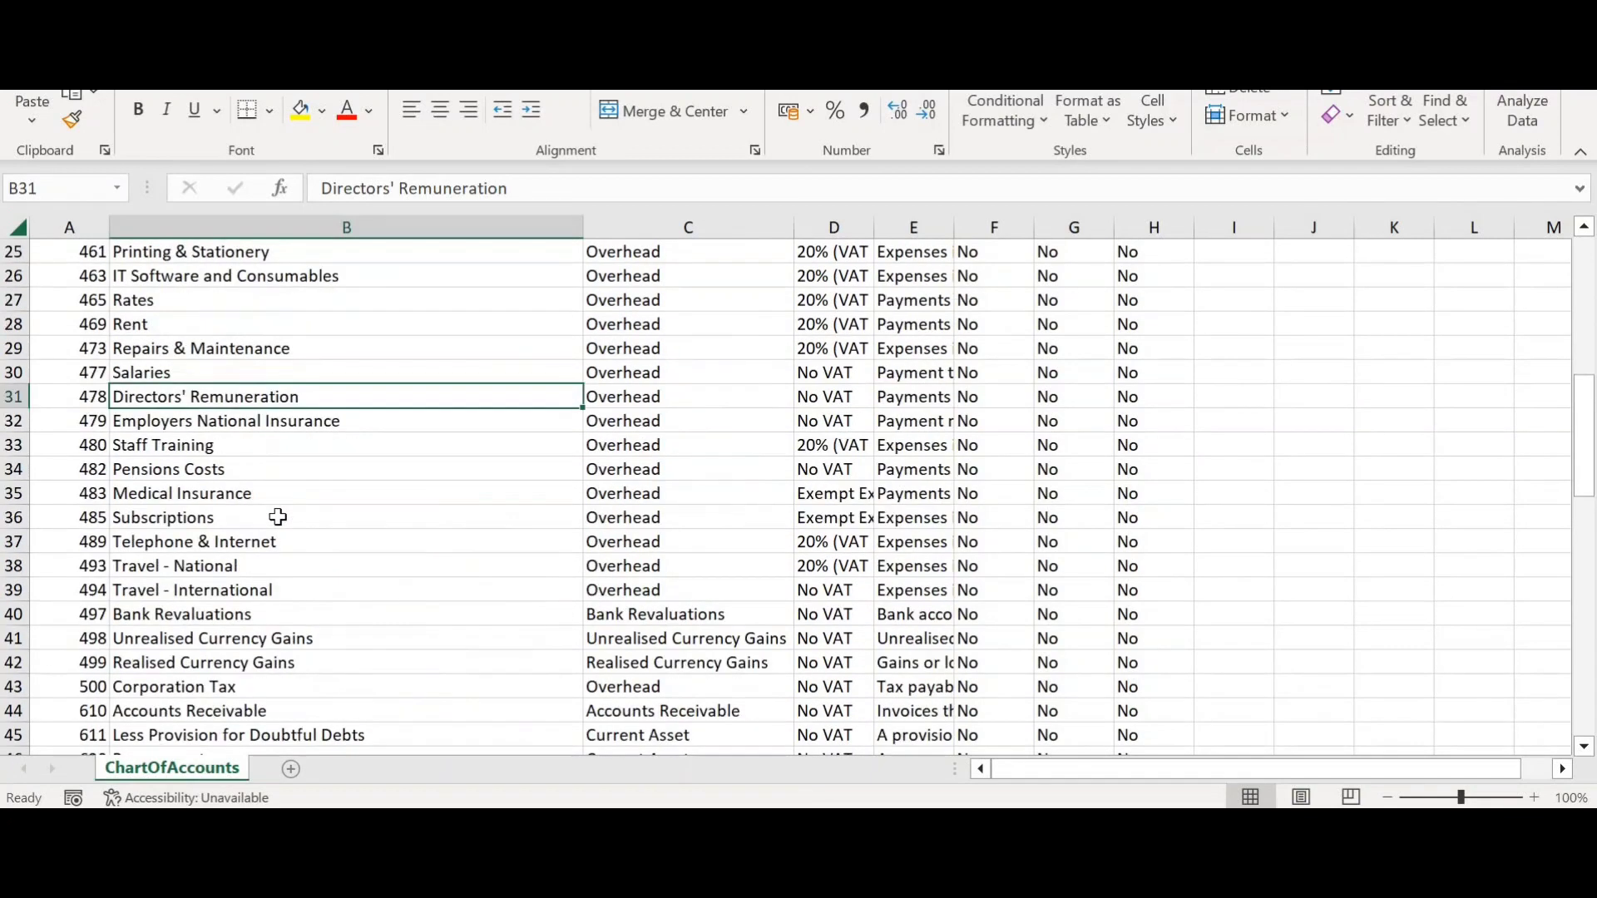
scroll(278, 518, up, 1)
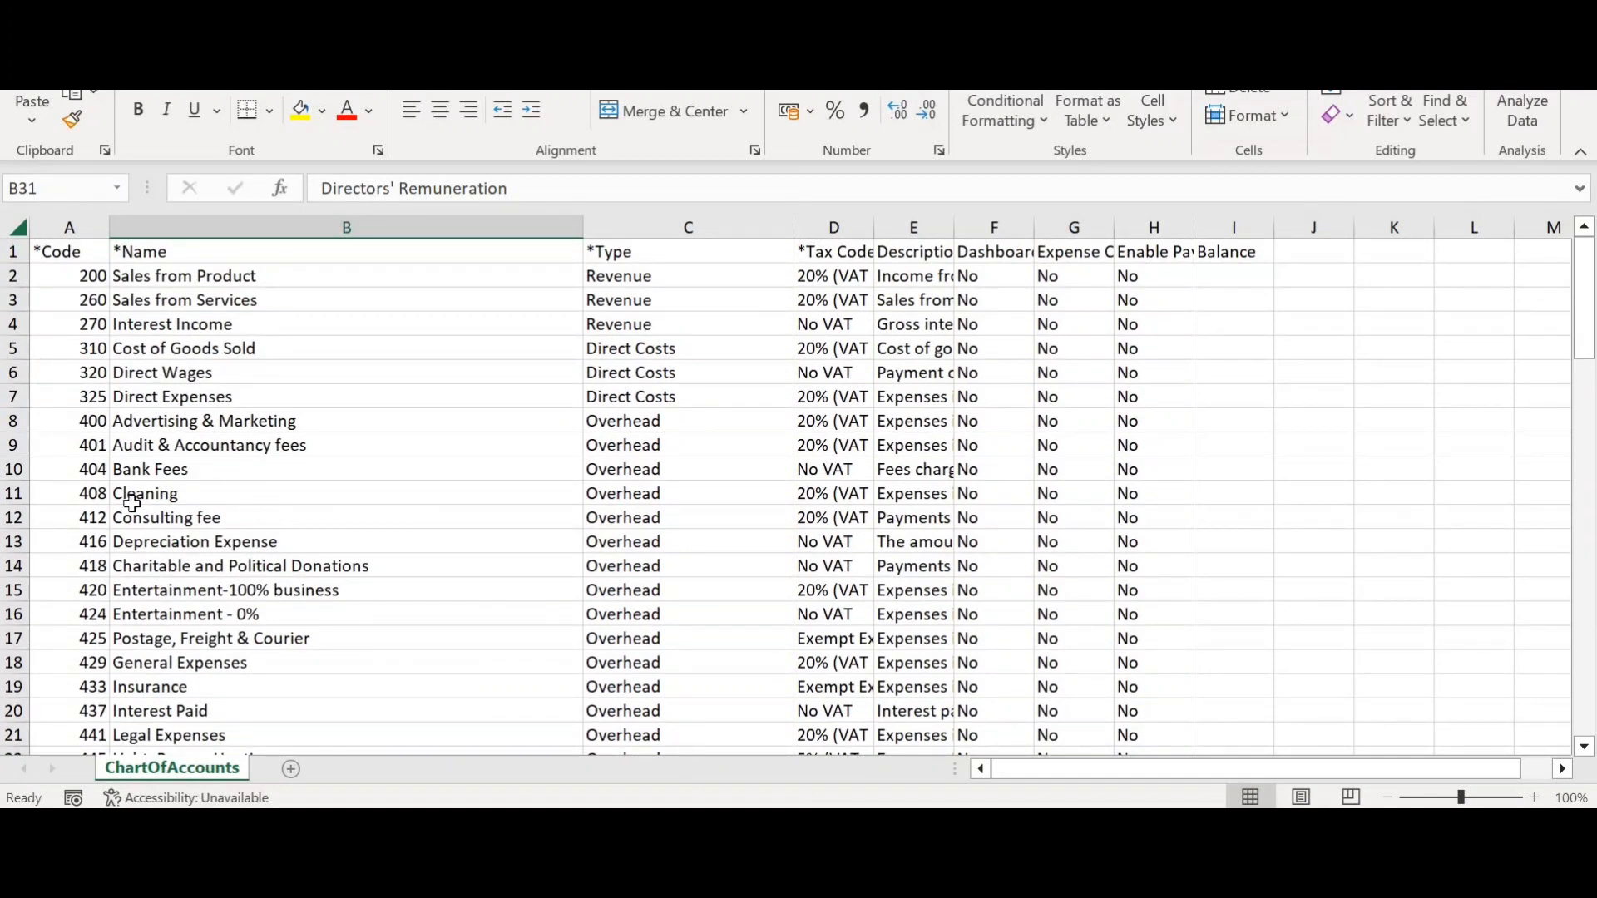
- Check the revenue accounts' codes and names, and widen the Tax Code and Description columns to show more of their text
click(166, 515)
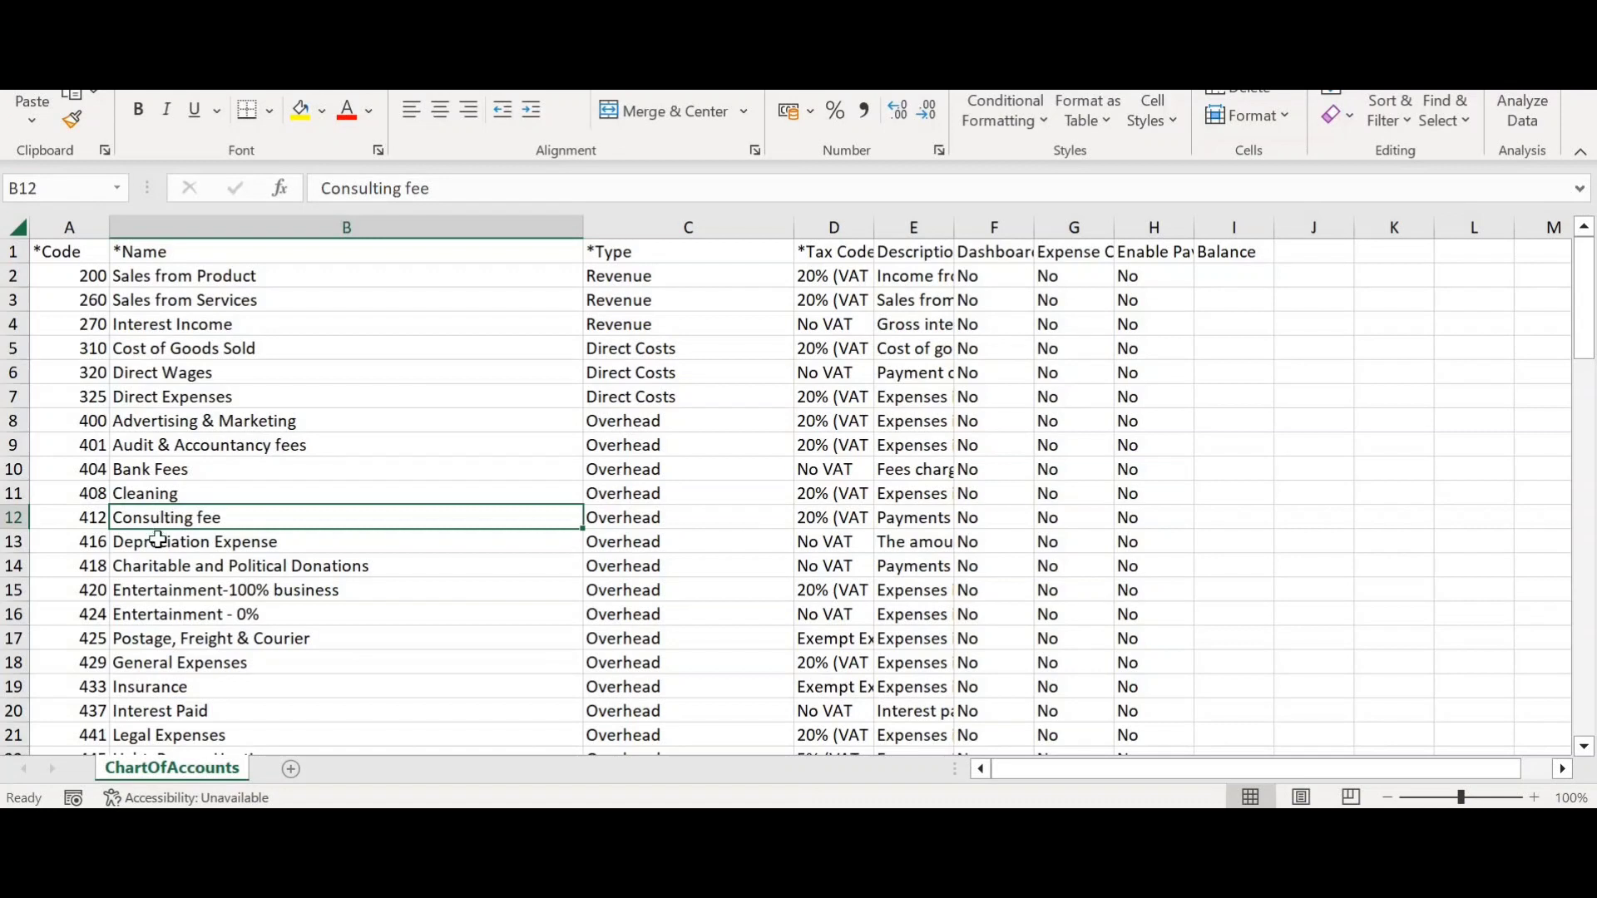
click(167, 326)
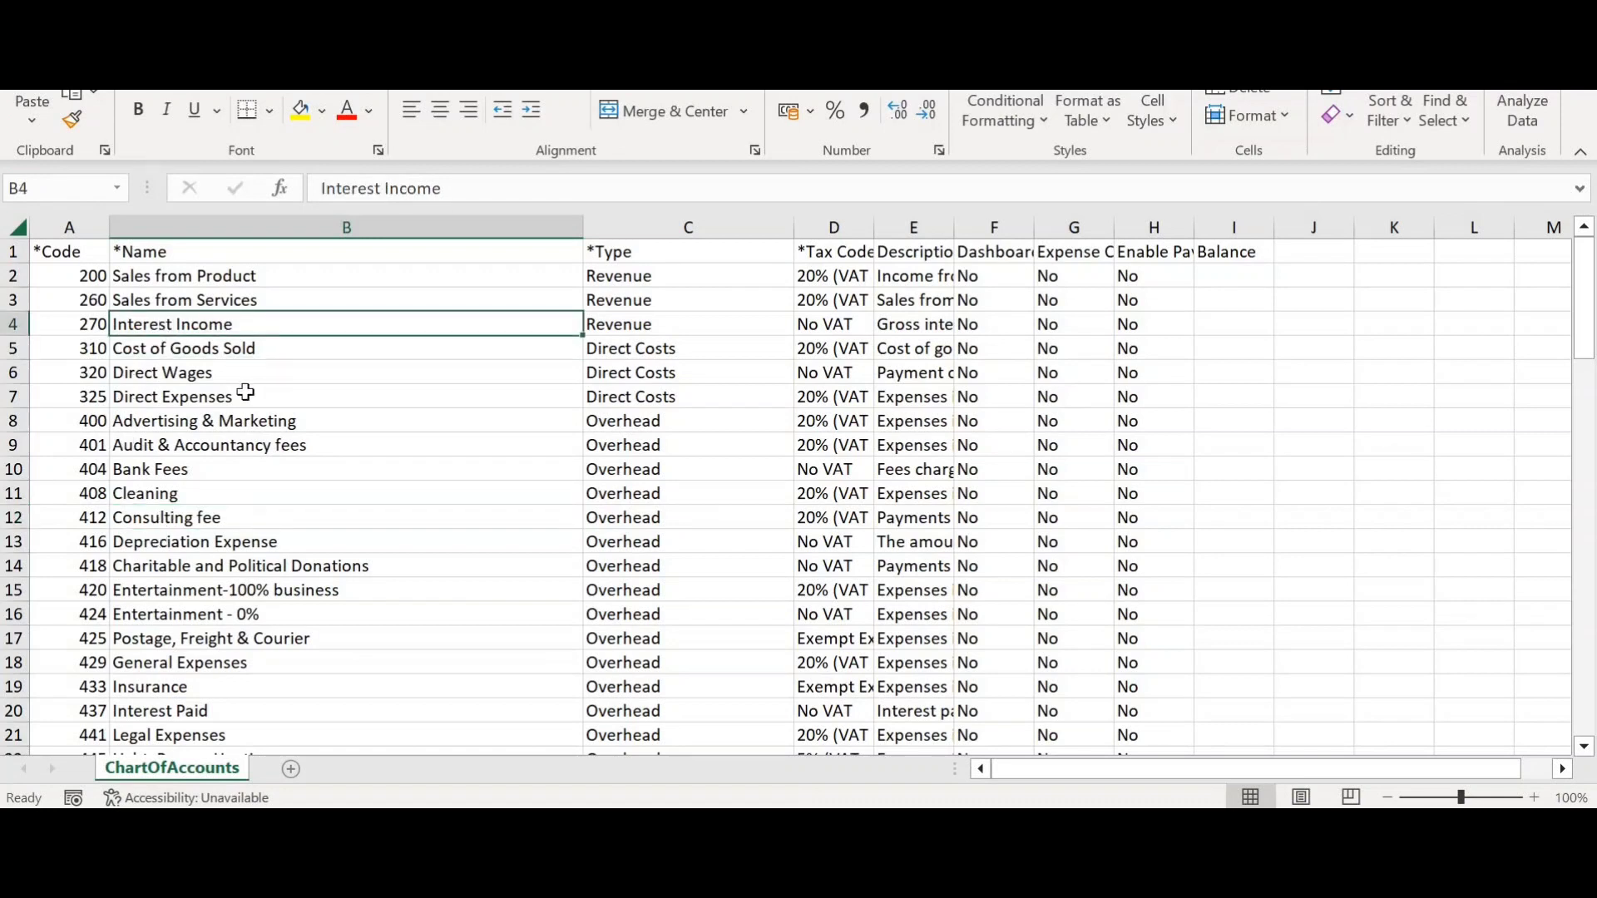
click(83, 325)
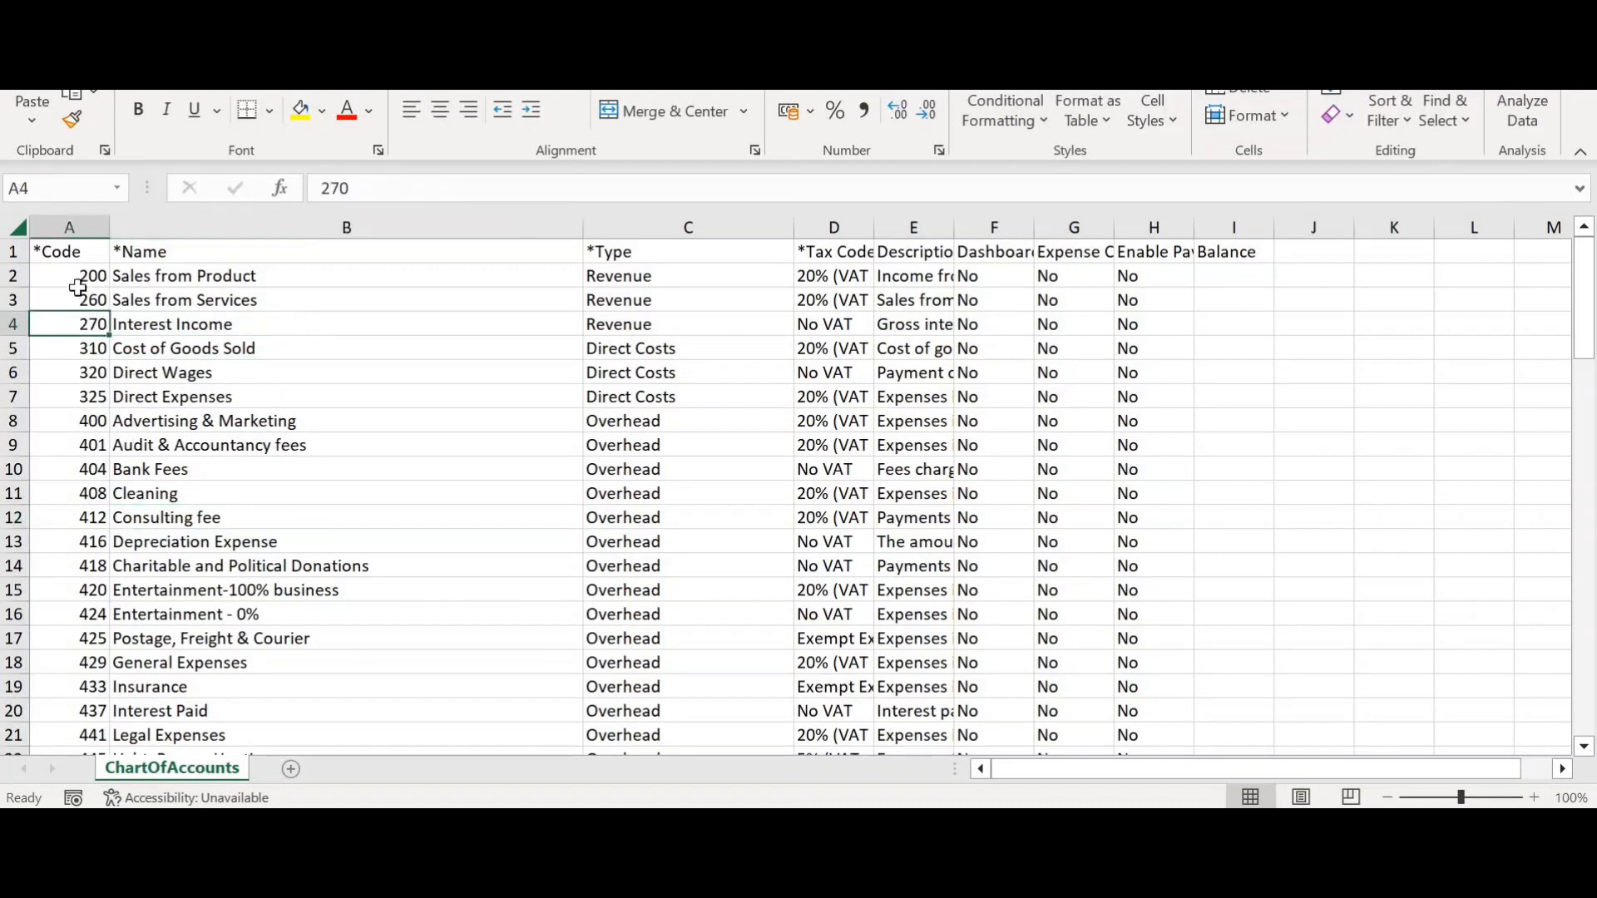
drag(77, 282, 83, 329)
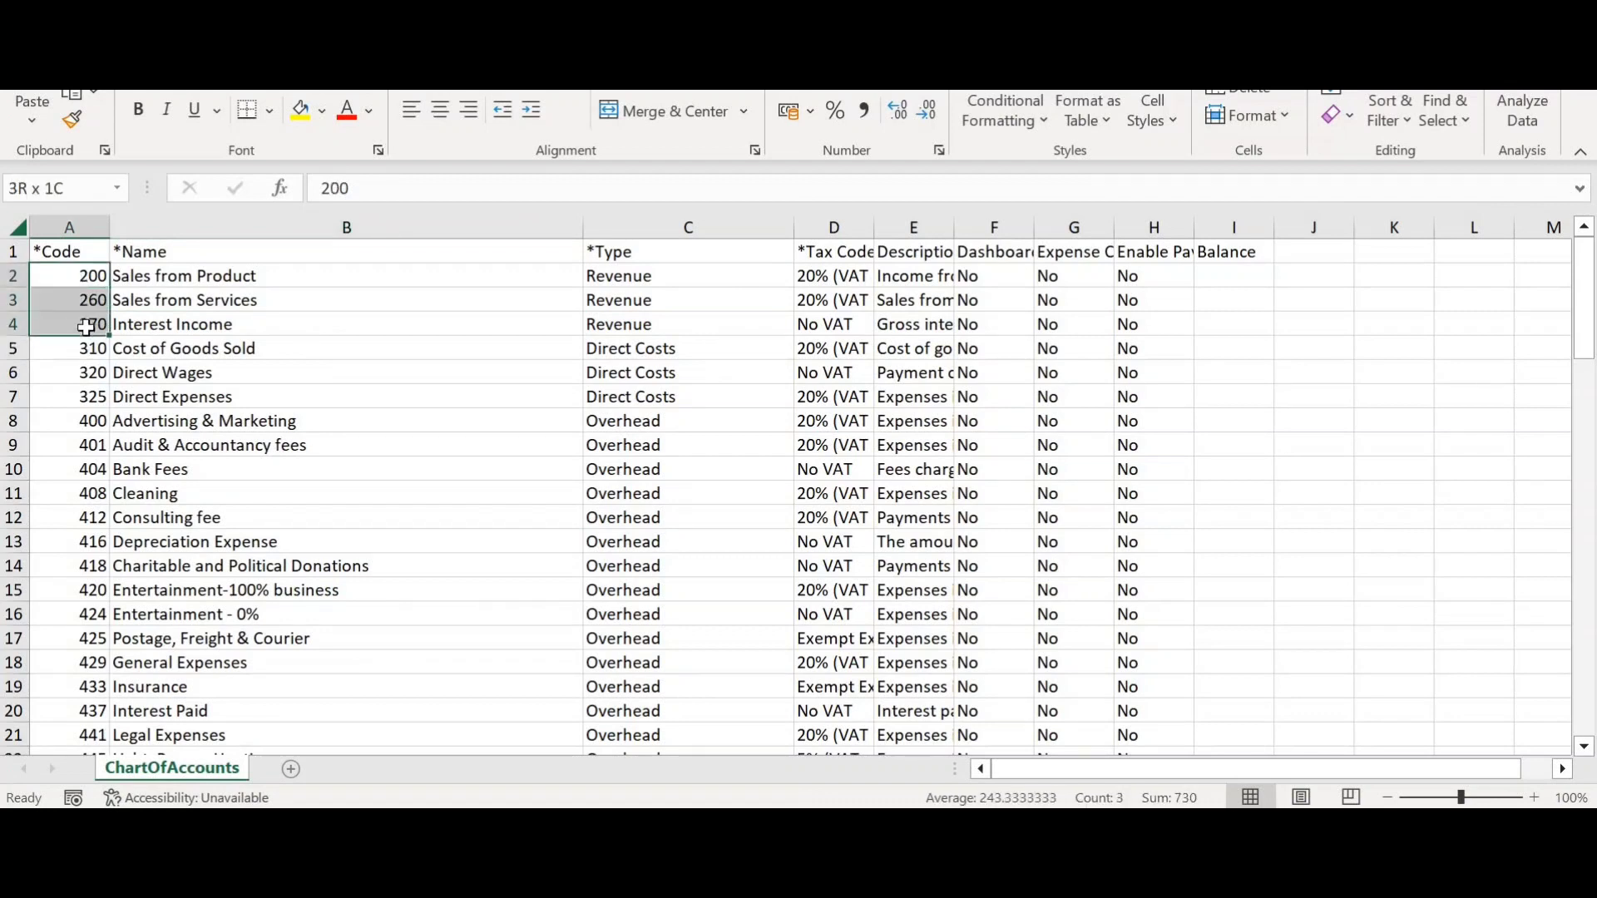
click(84, 277)
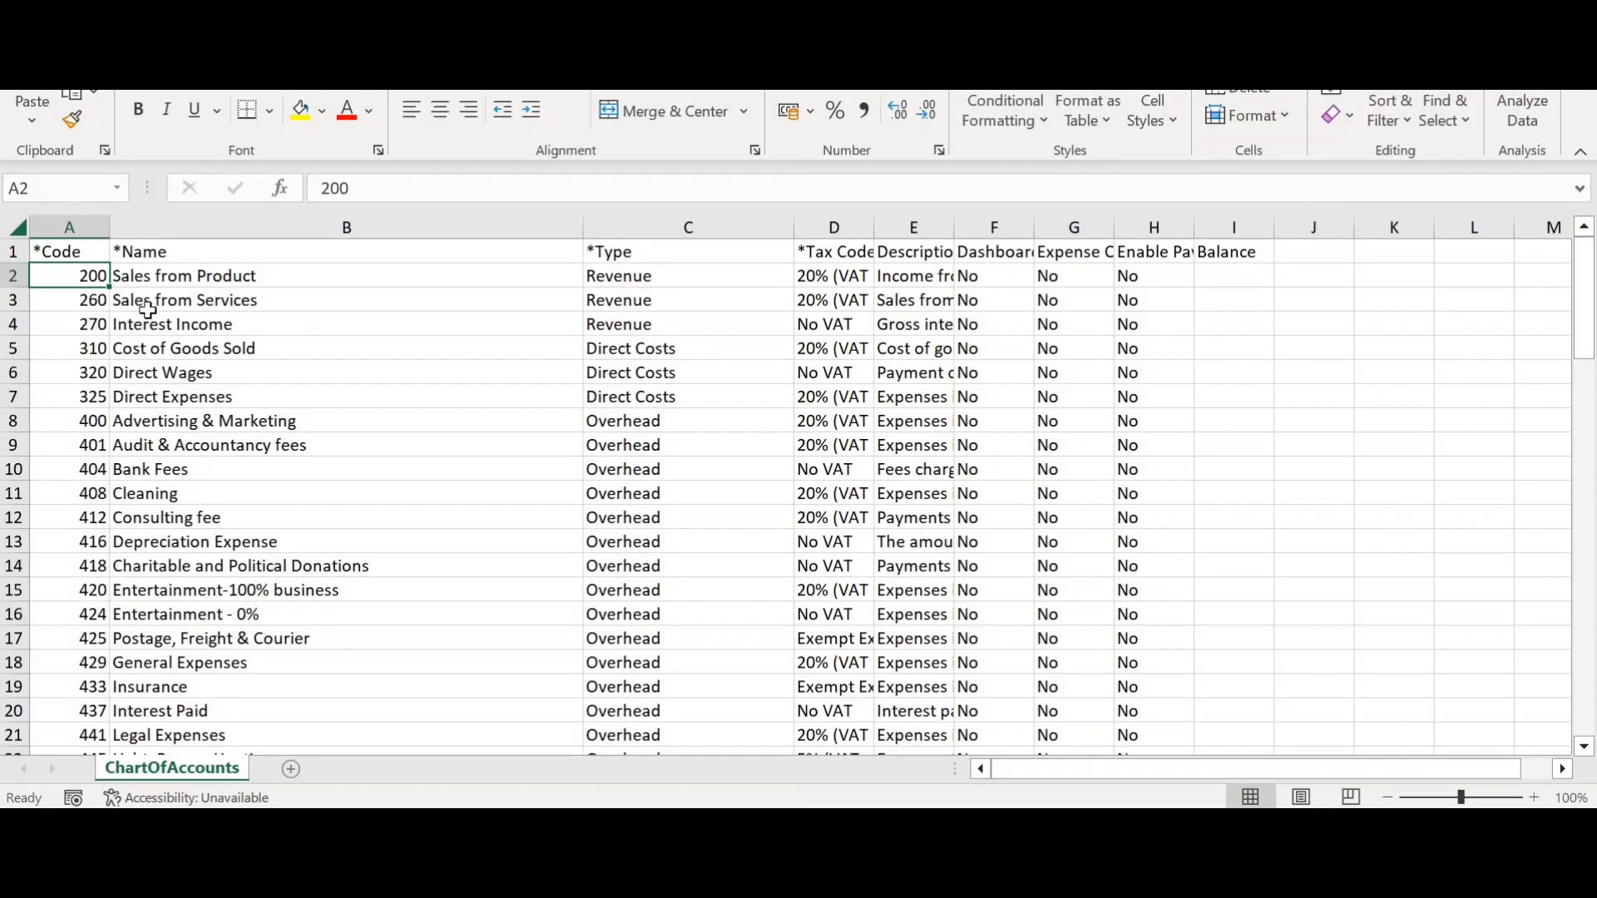
click(181, 301)
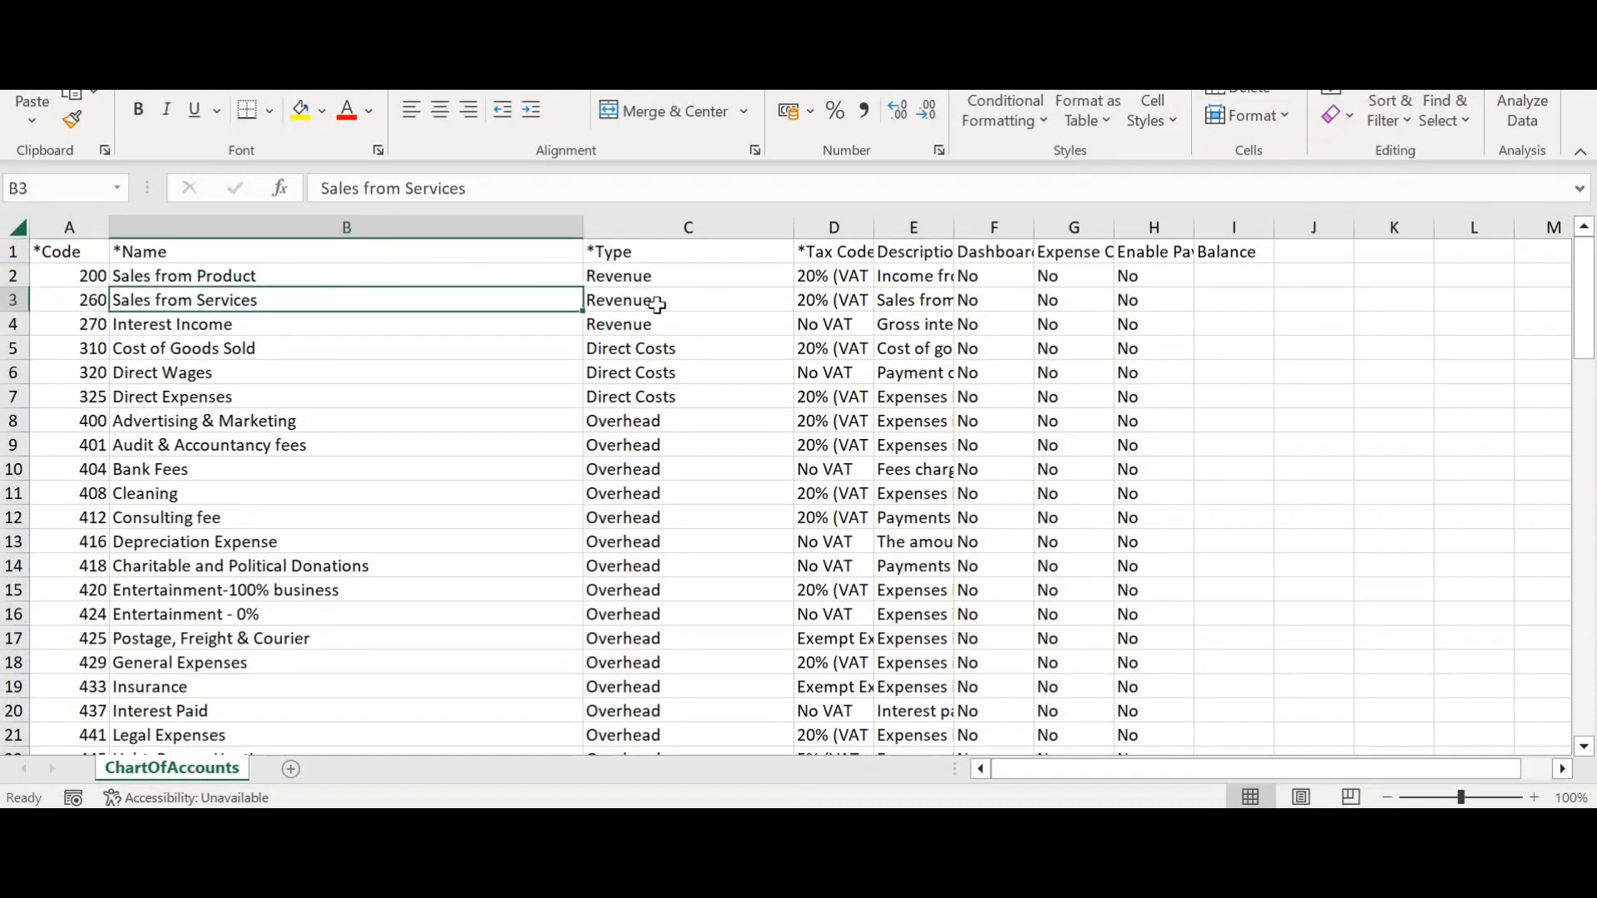
double_click(874, 228)
click(865, 302)
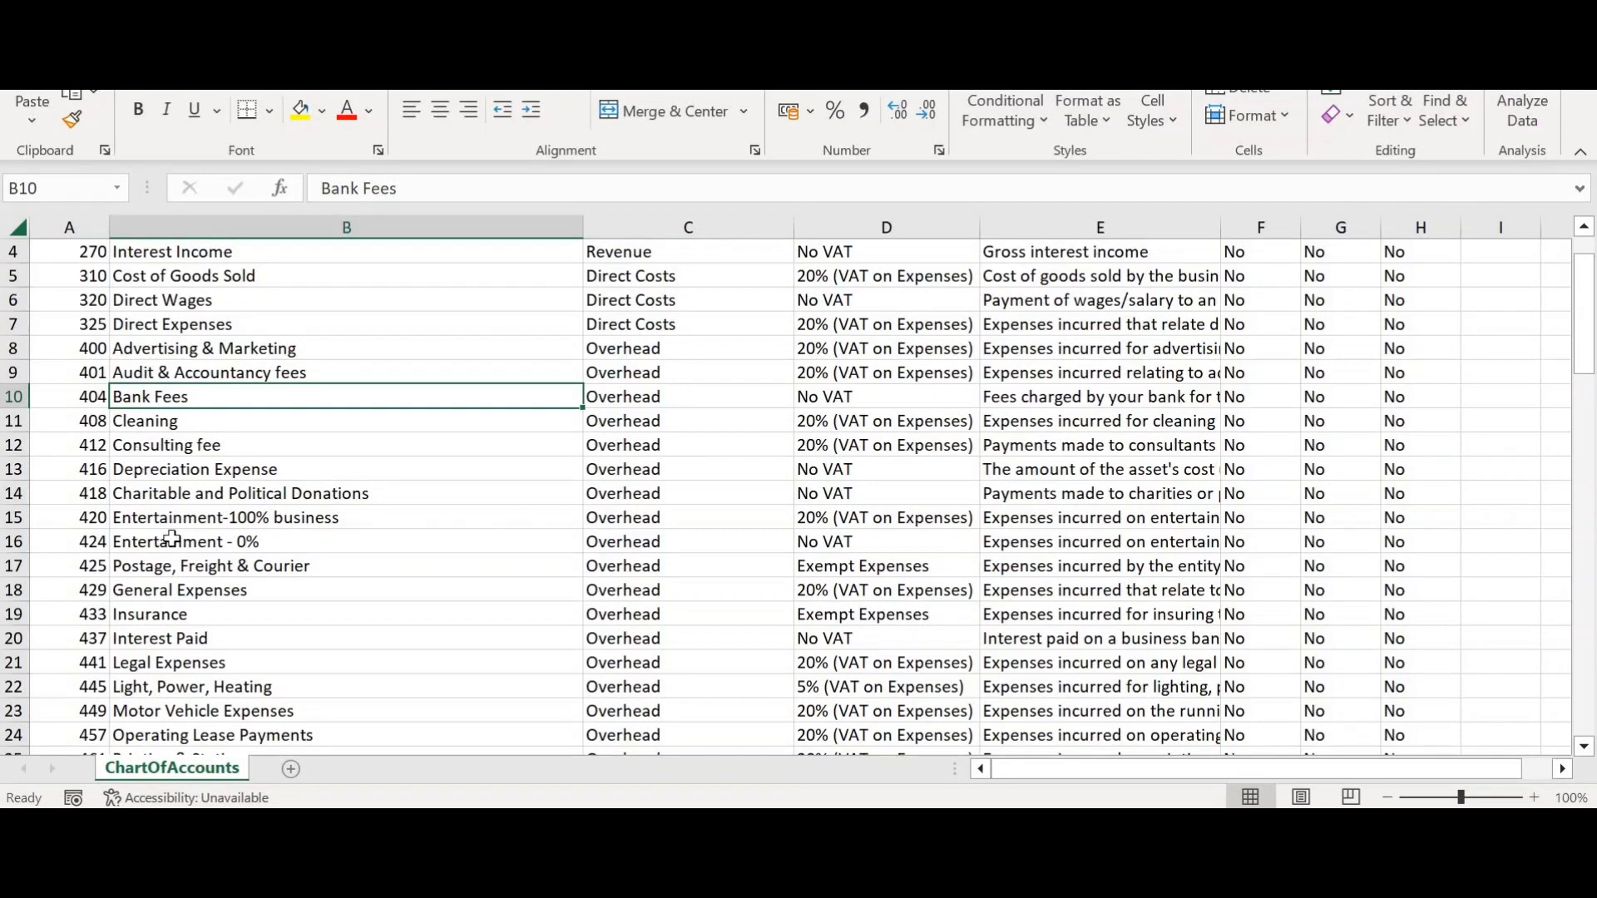
- Examine the asset, liability and equity accounts with their types and tax codes, and return to the header row
scroll(185, 533, down, 9)
scroll(206, 601, down, 3)
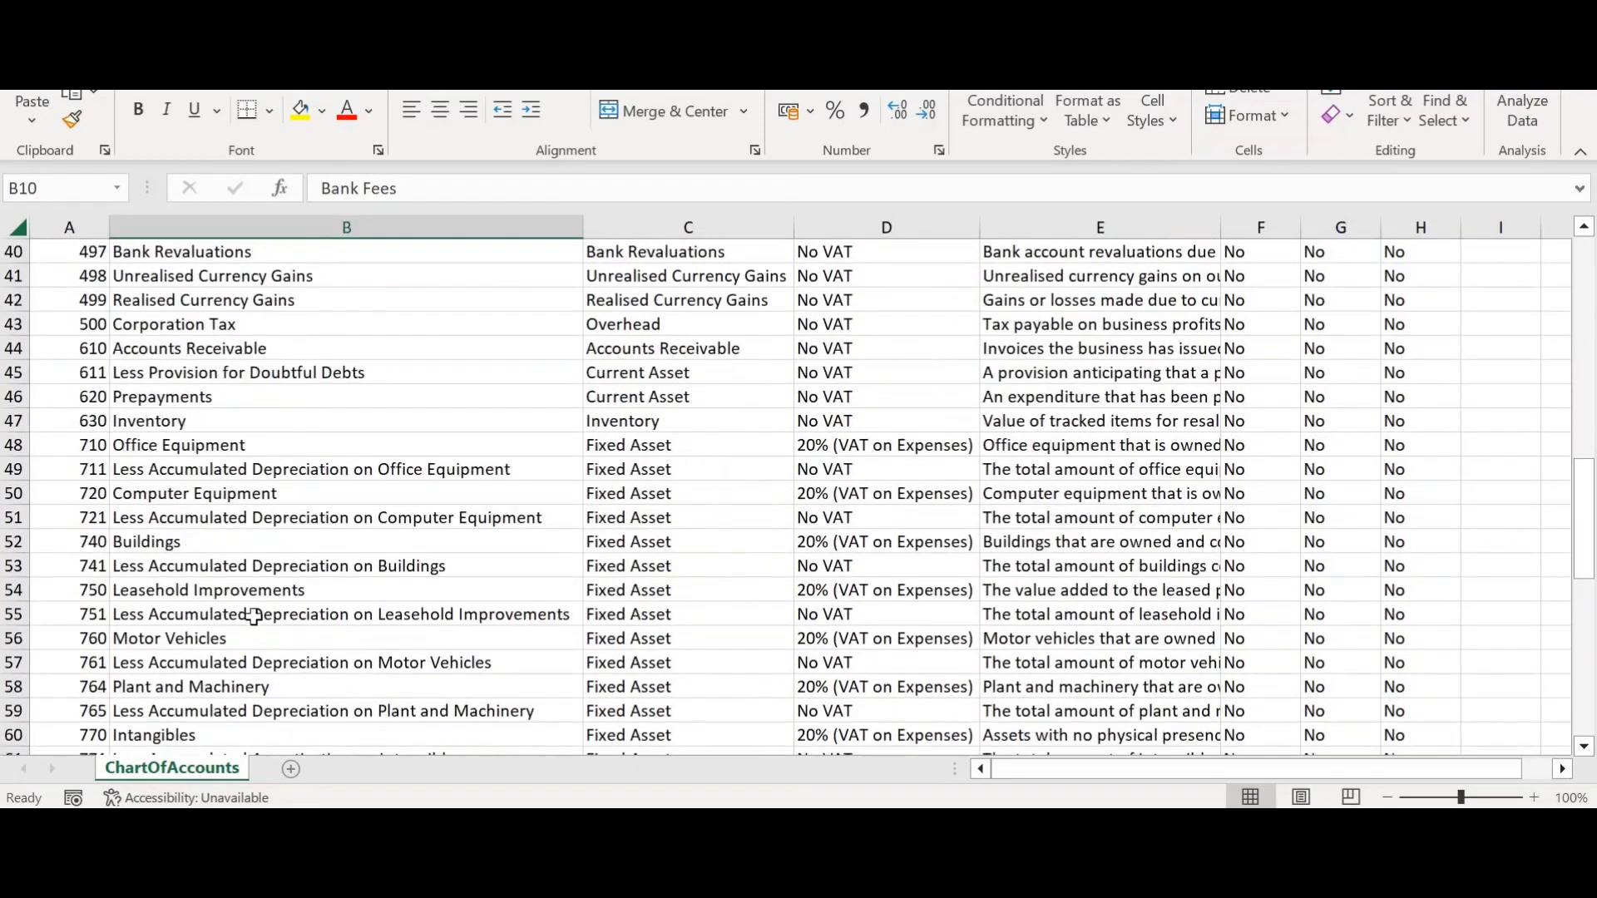
scroll(133, 582, down, 6)
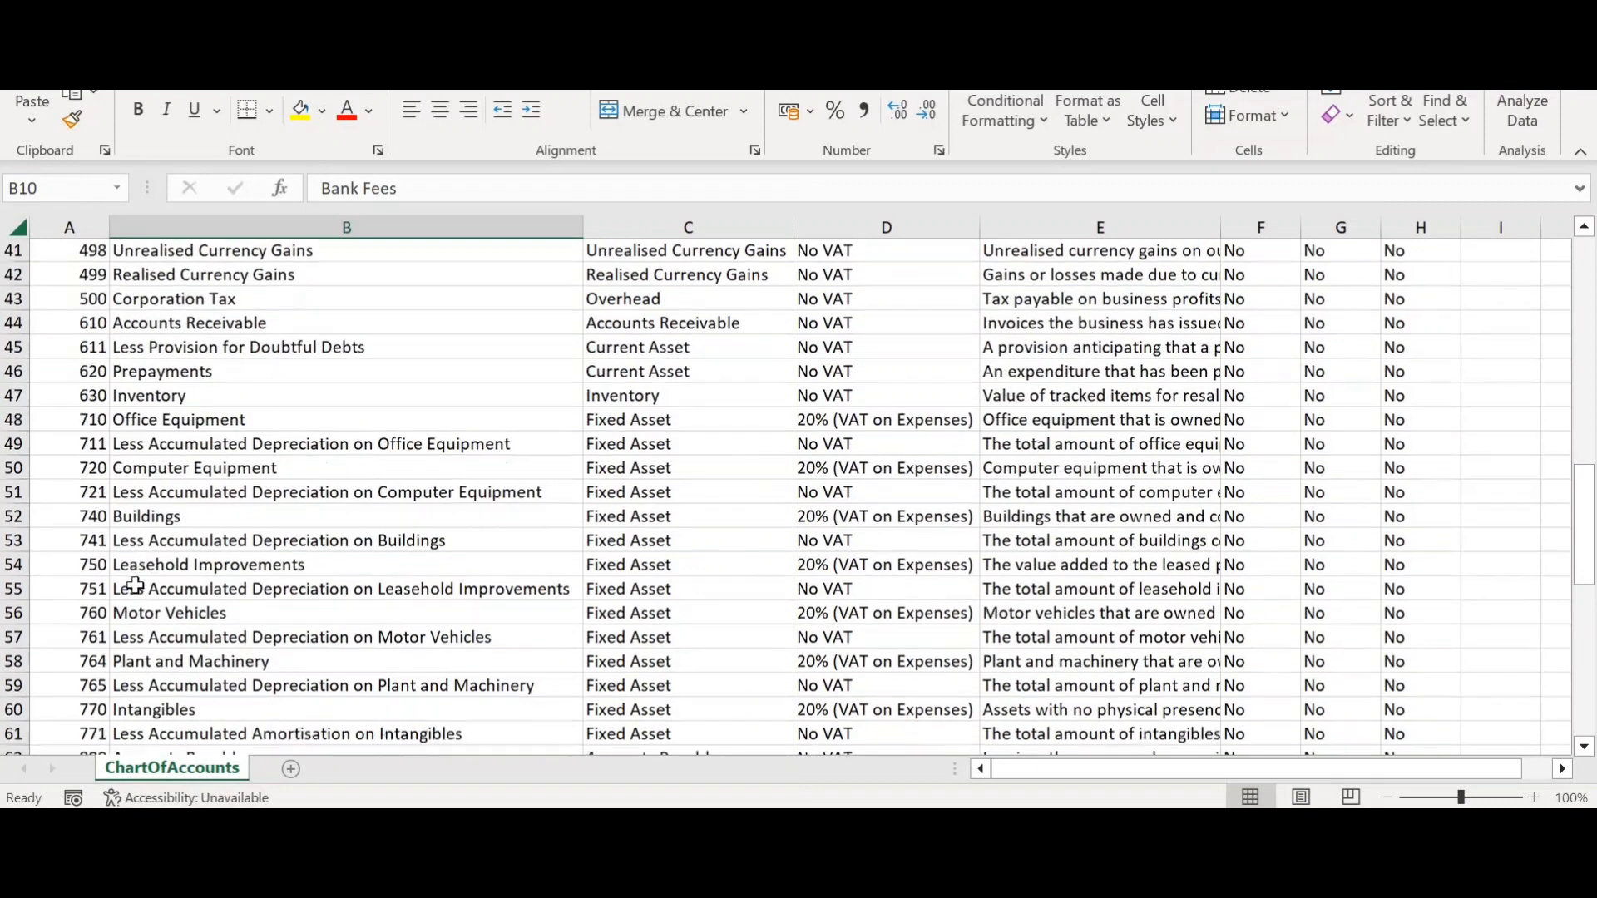
scroll(136, 605, down, 2)
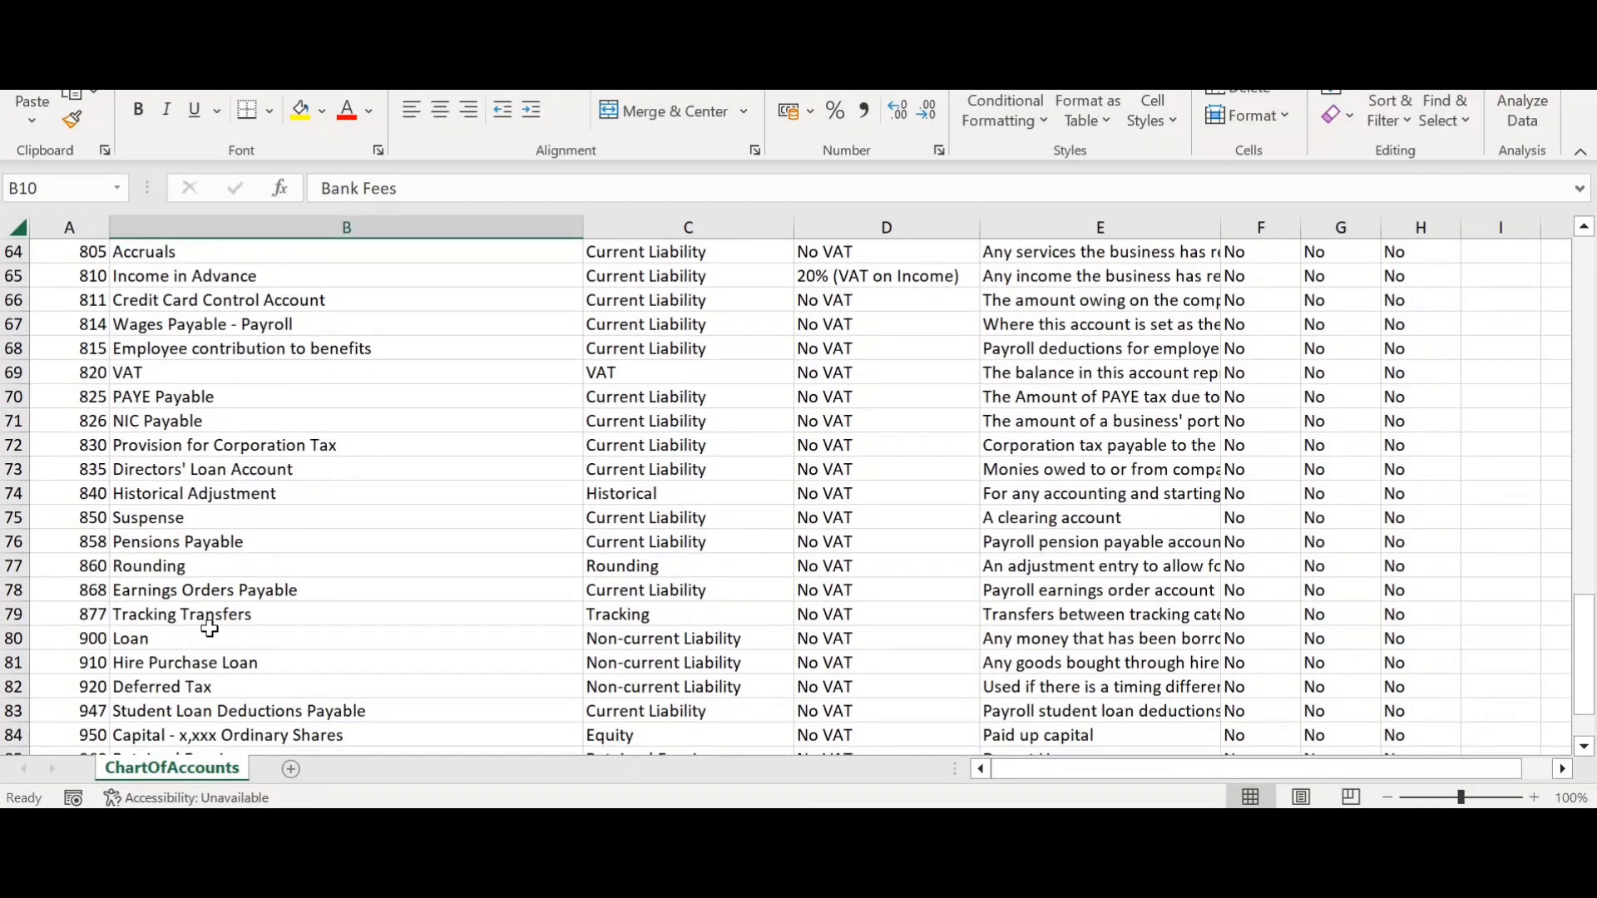
scroll(209, 628, up, 4)
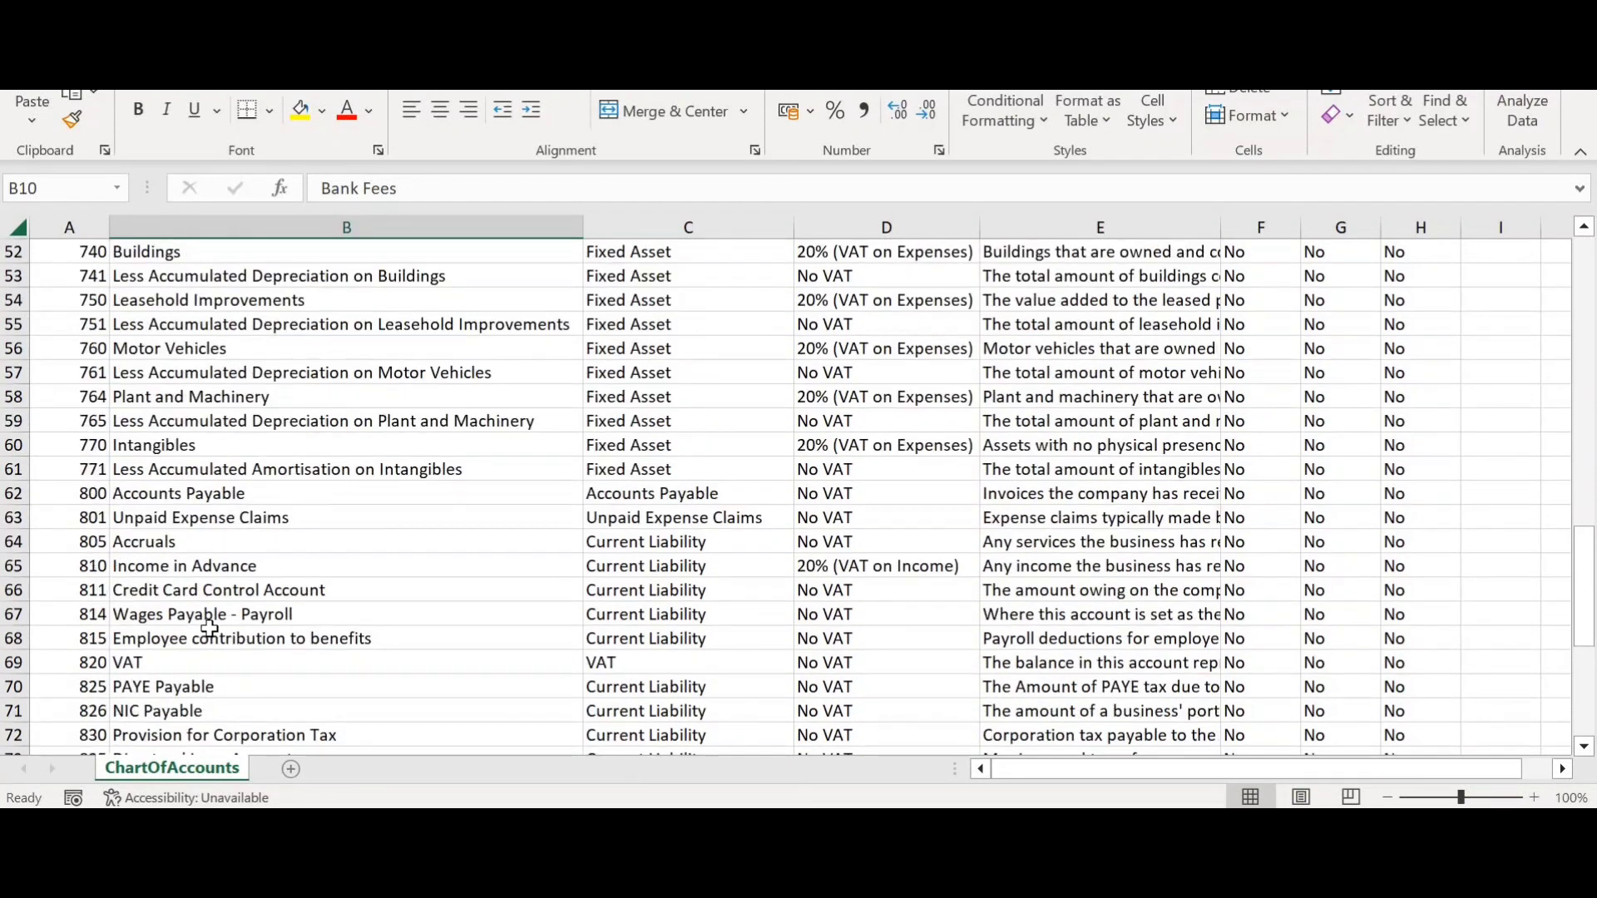
scroll(209, 629, down, 1)
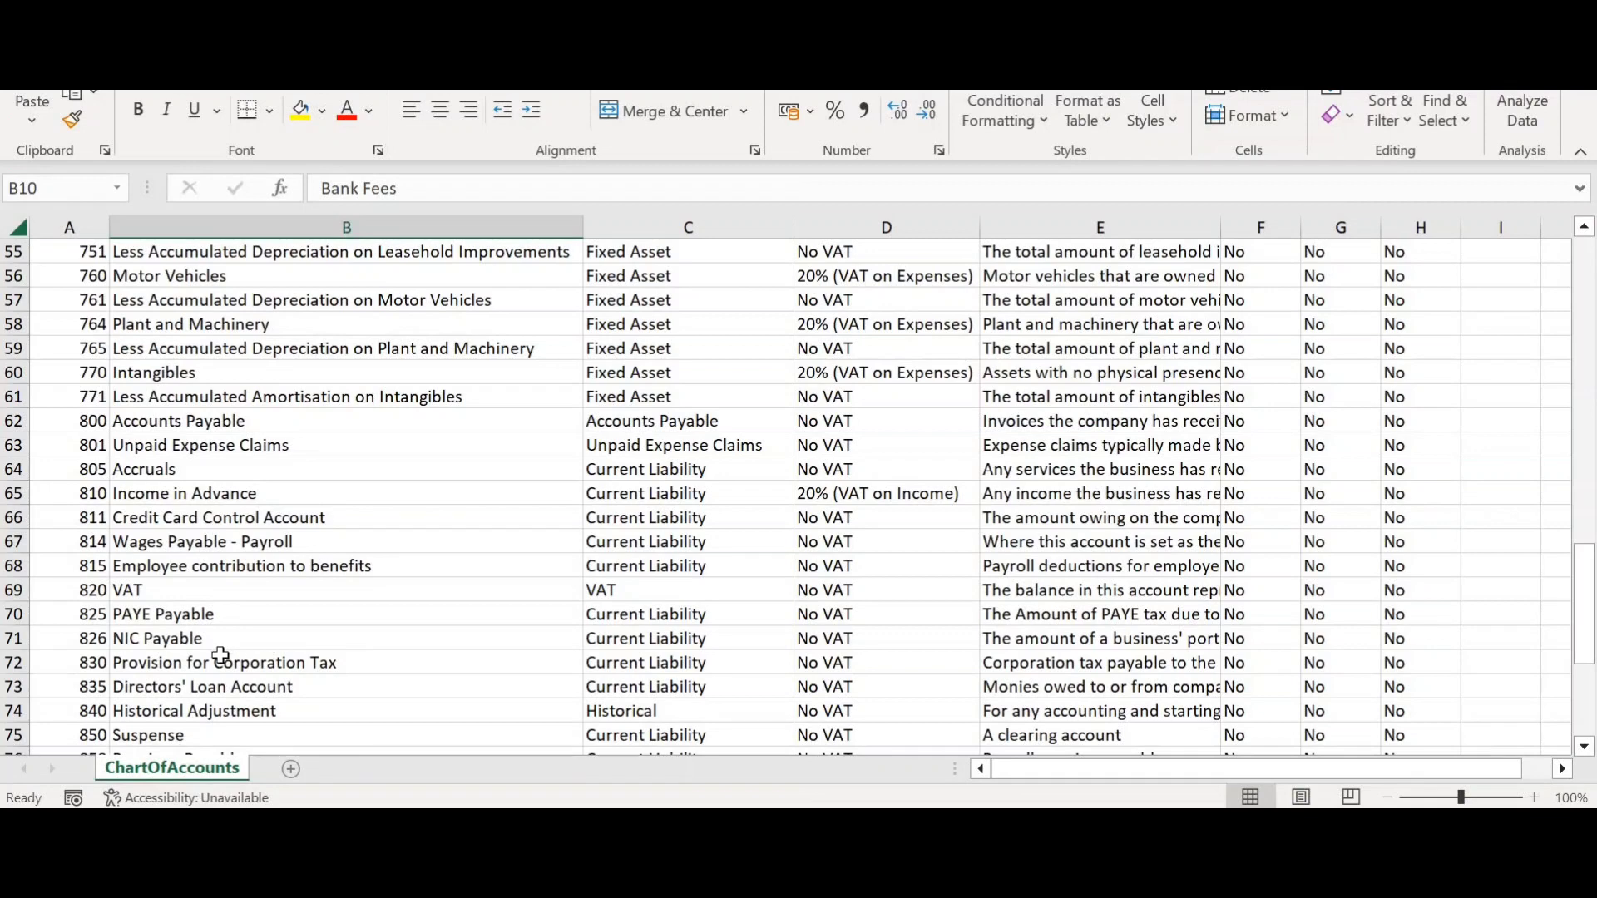
scroll(221, 656, up, 17)
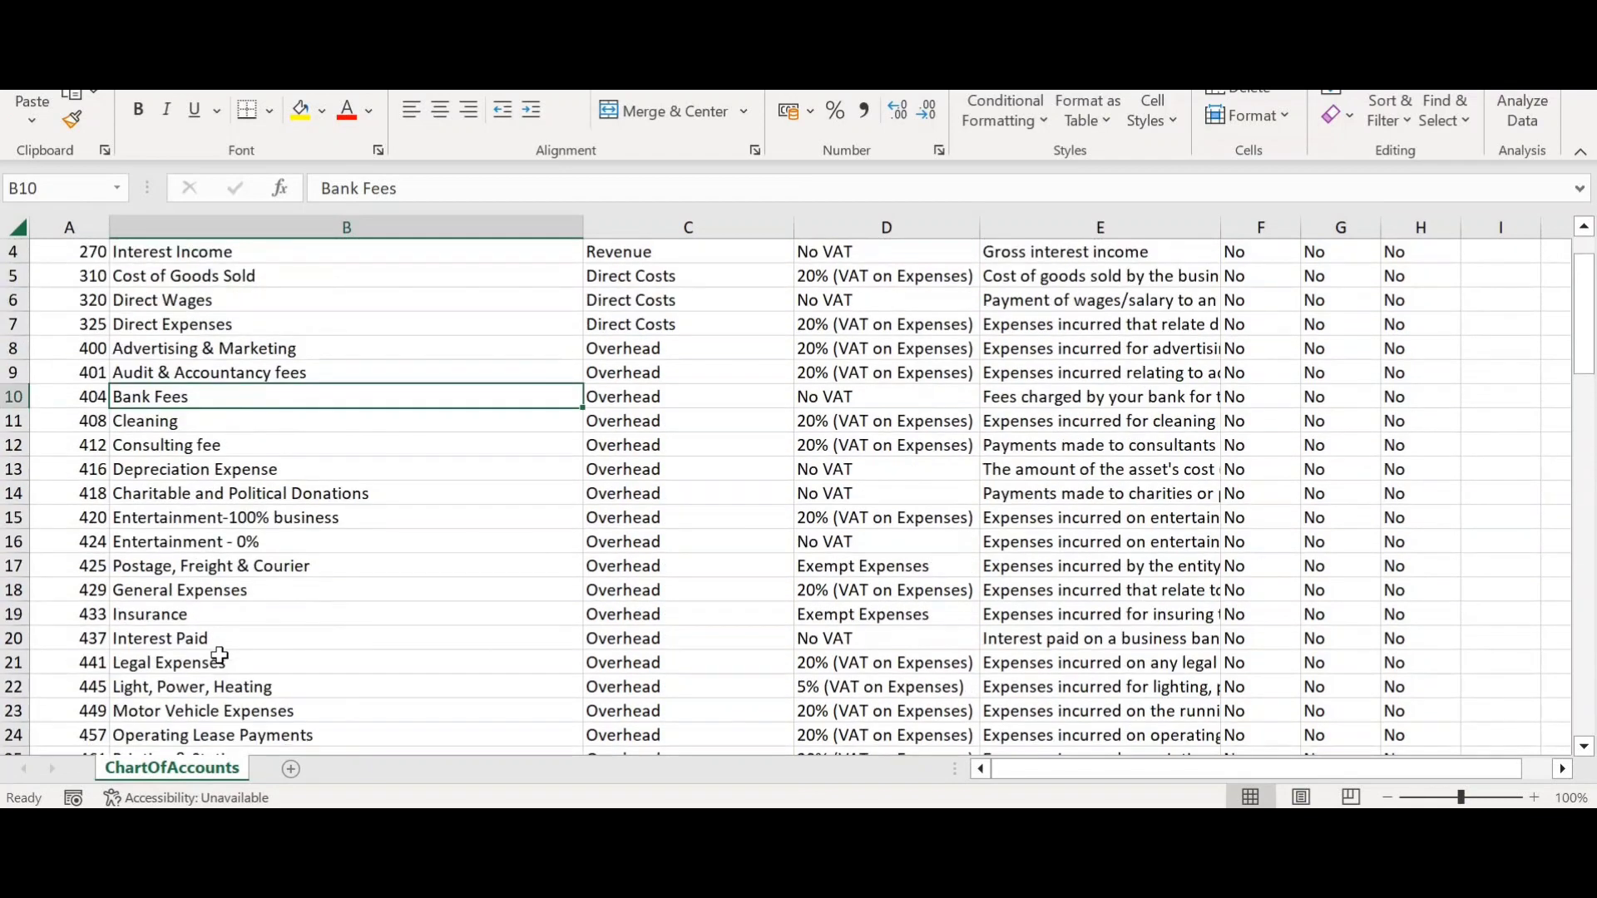
scroll(221, 656, up, 1)
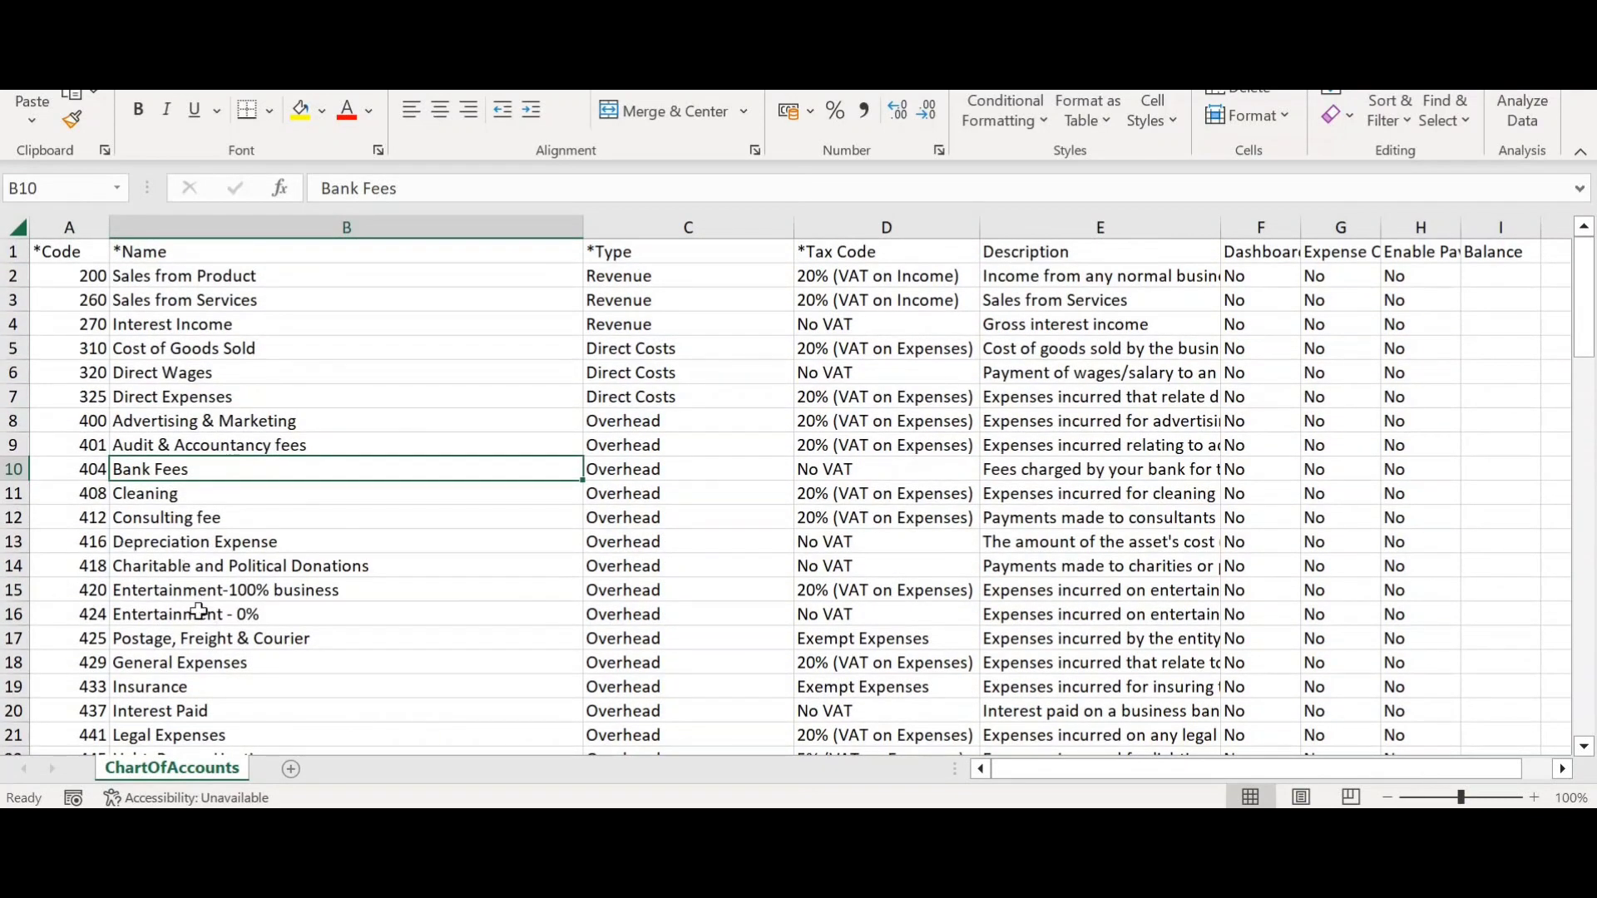
- Examine the account code ranges, from the direct costs through the overheads to Corporation Tax and Accounts Receivable
click(75, 353)
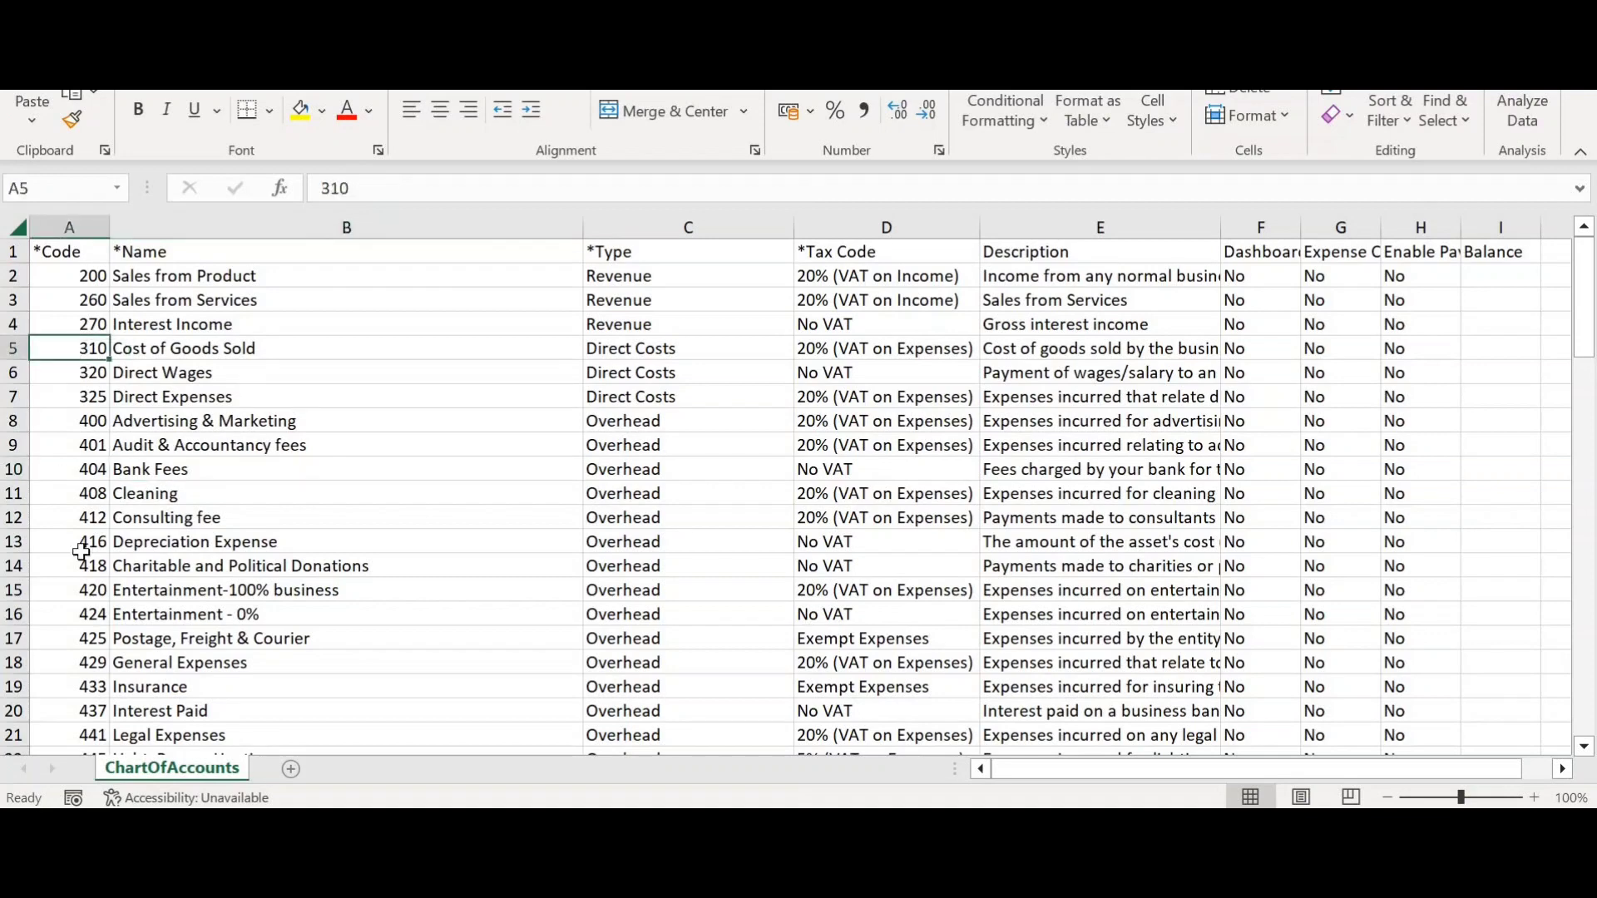
scroll(84, 582, down, 6)
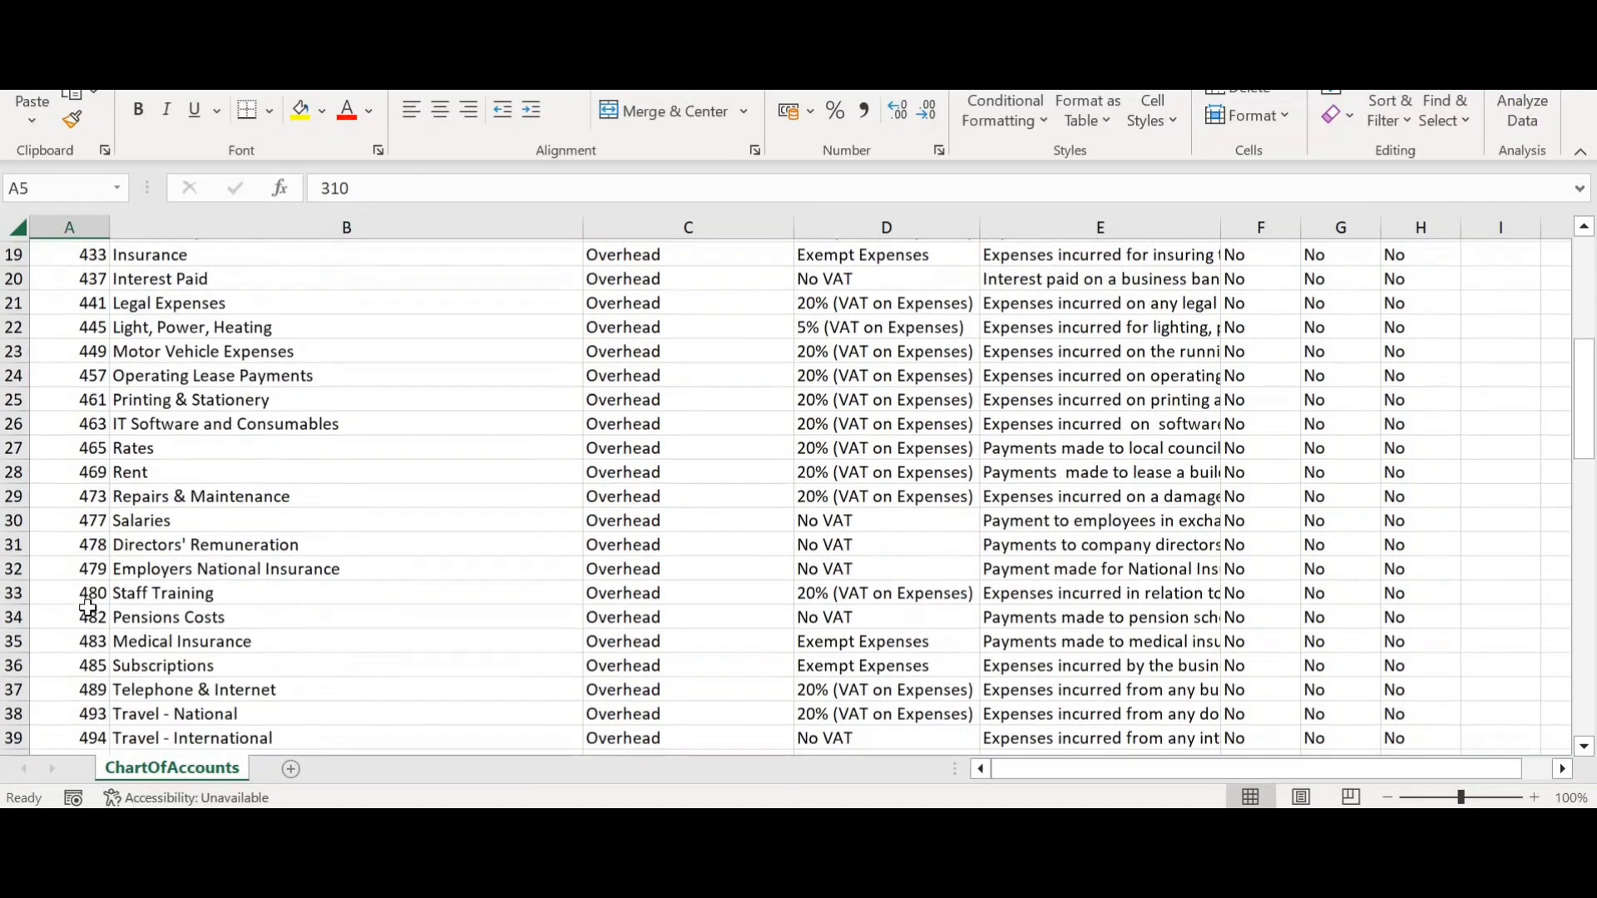
scroll(87, 611, down, 2)
scroll(84, 649, down, 1)
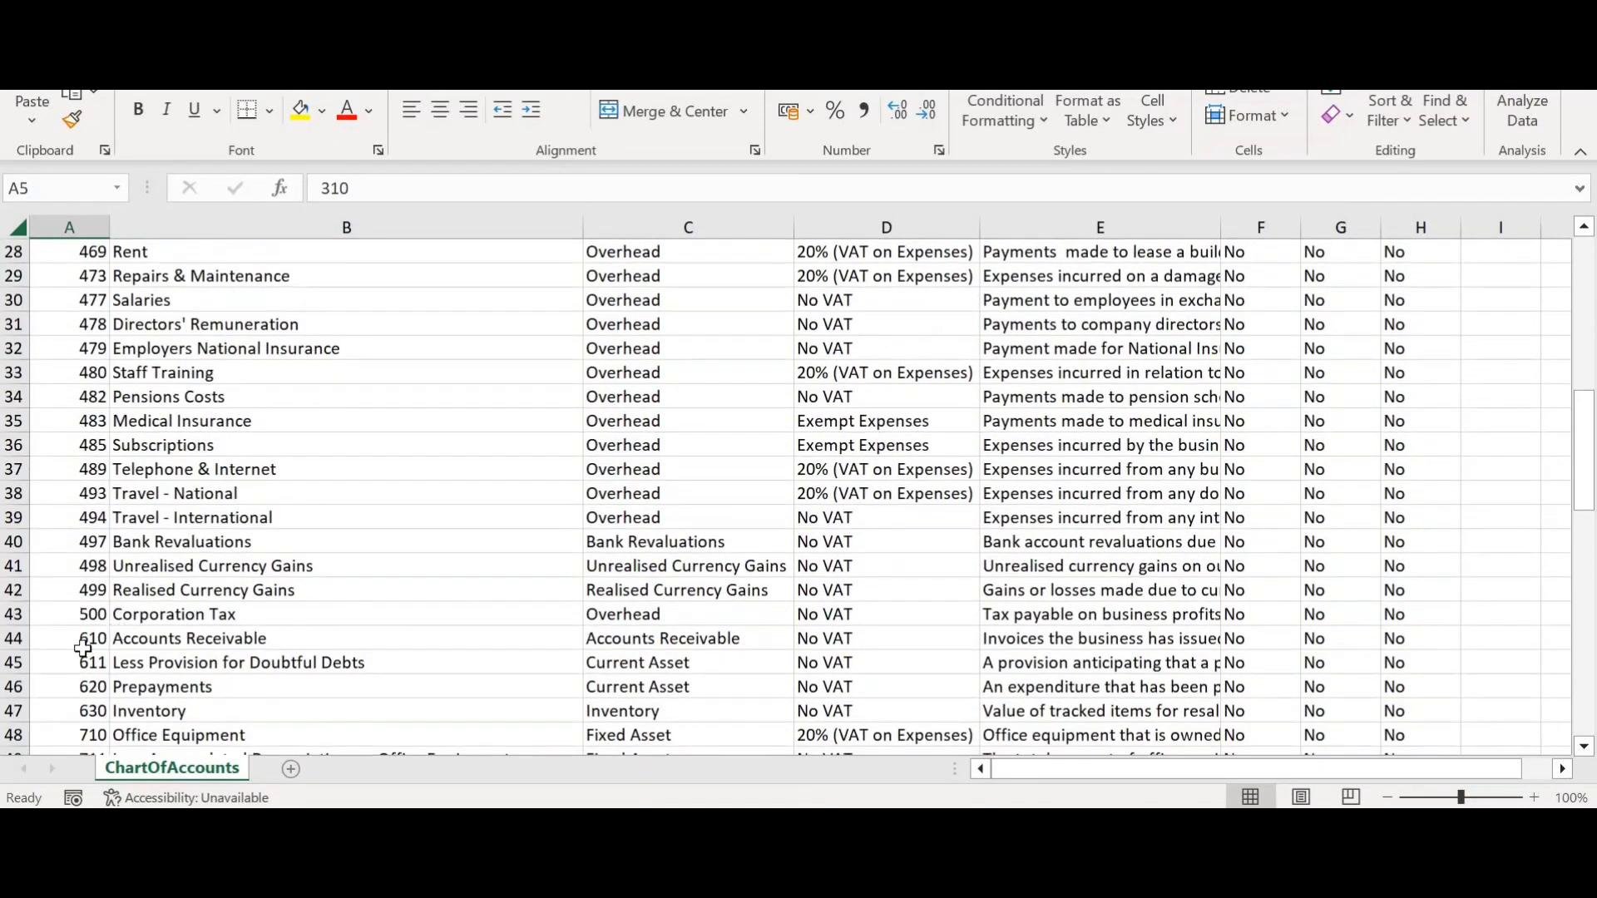
scroll(79, 624, down, 2)
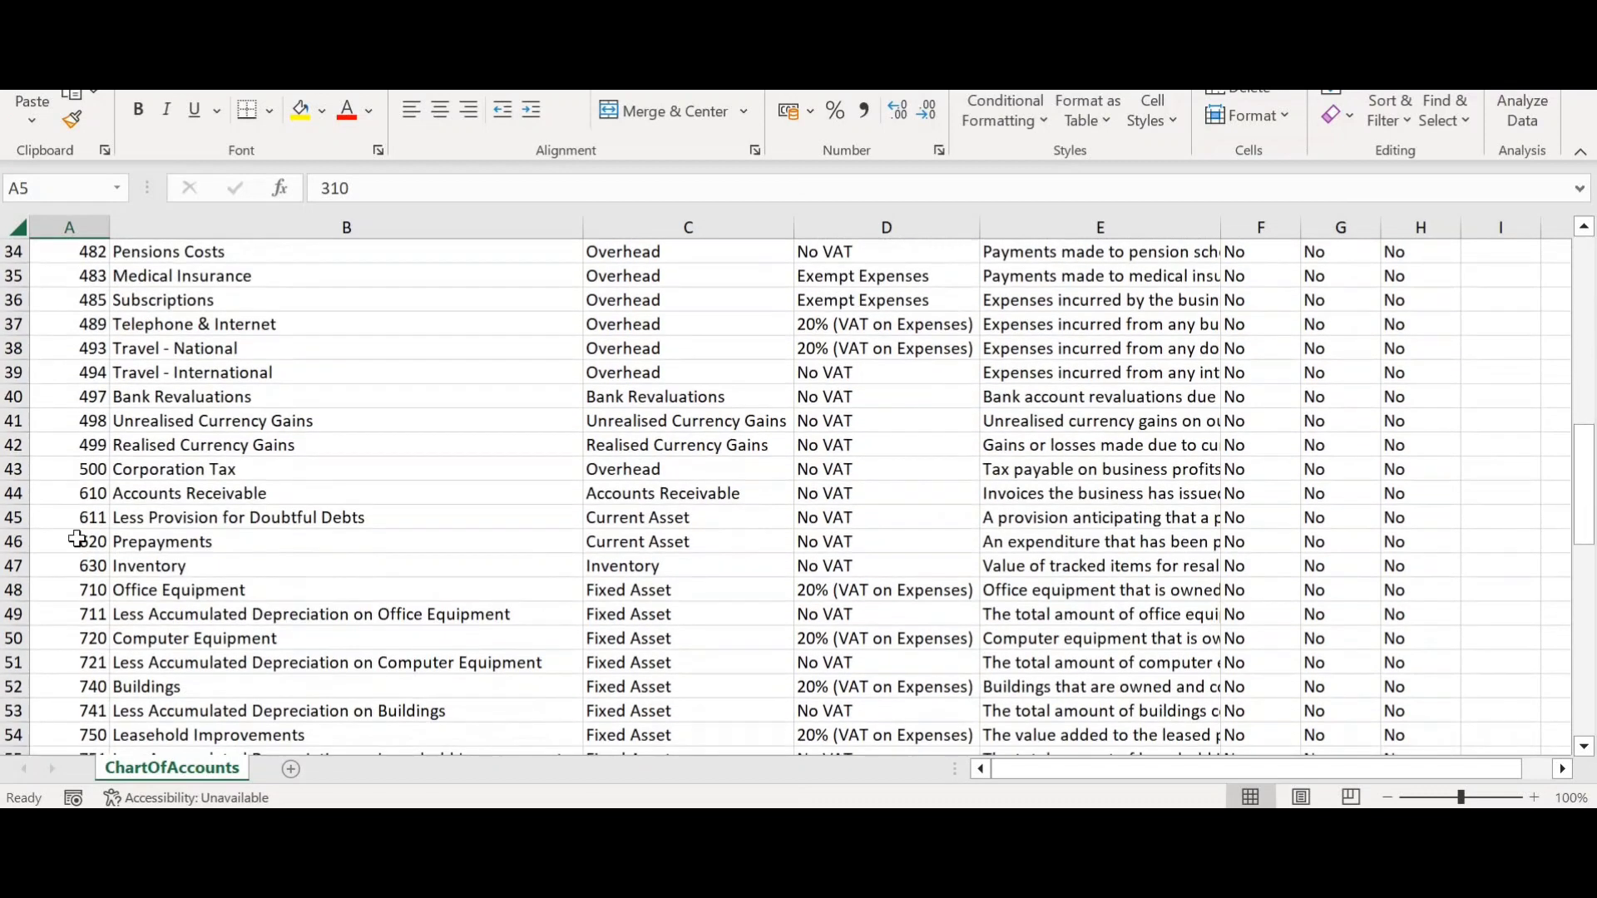
click(90, 469)
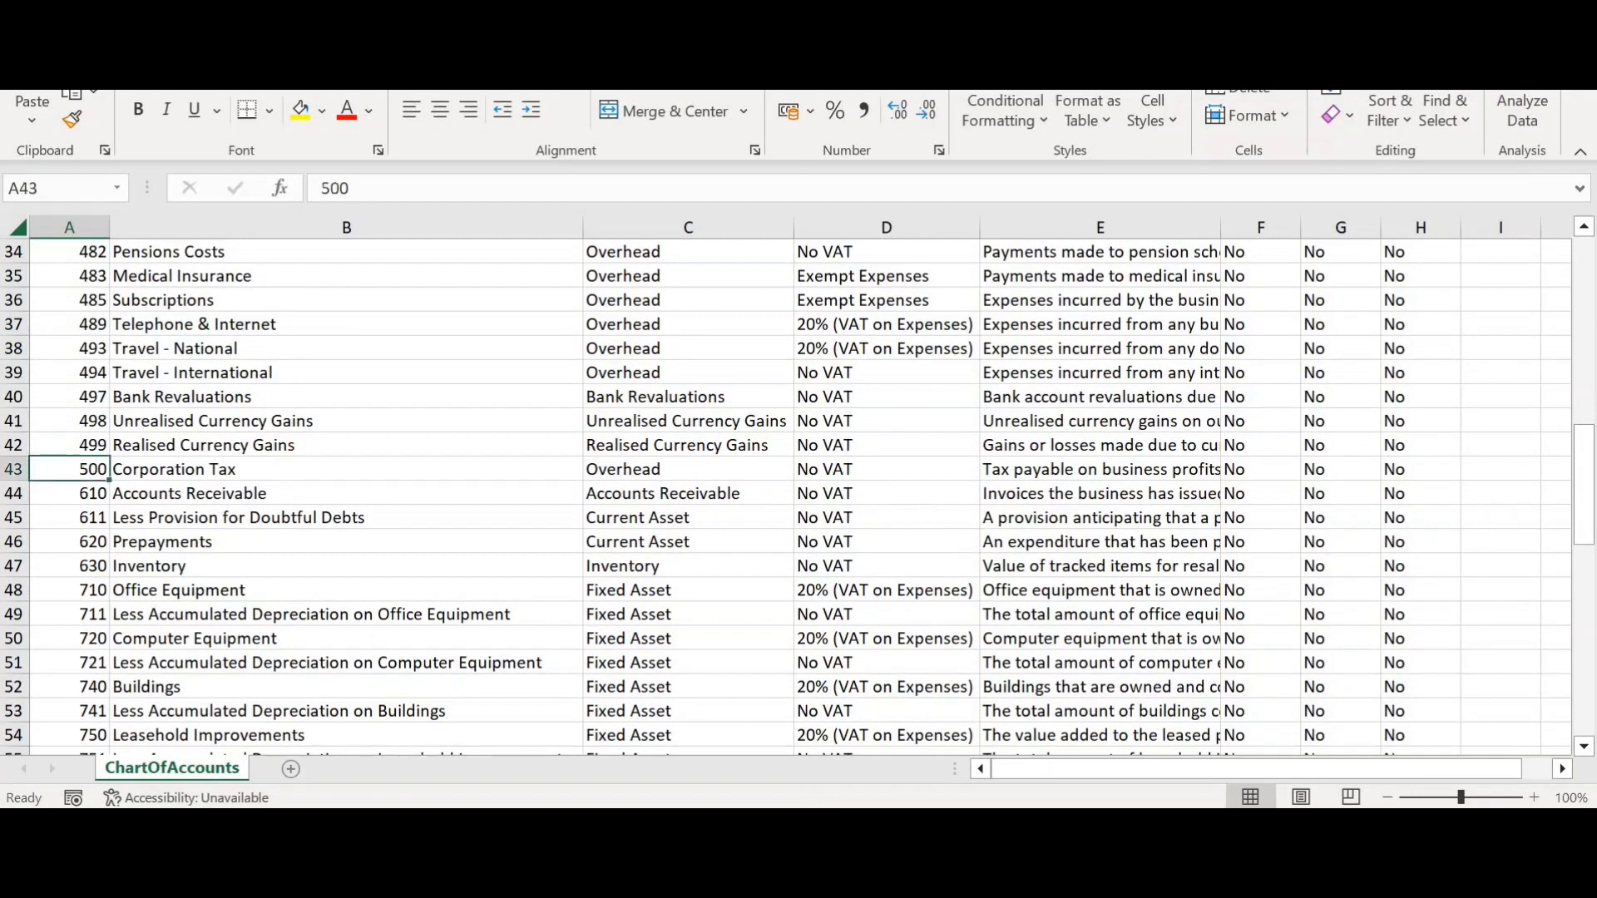
click(7, 469)
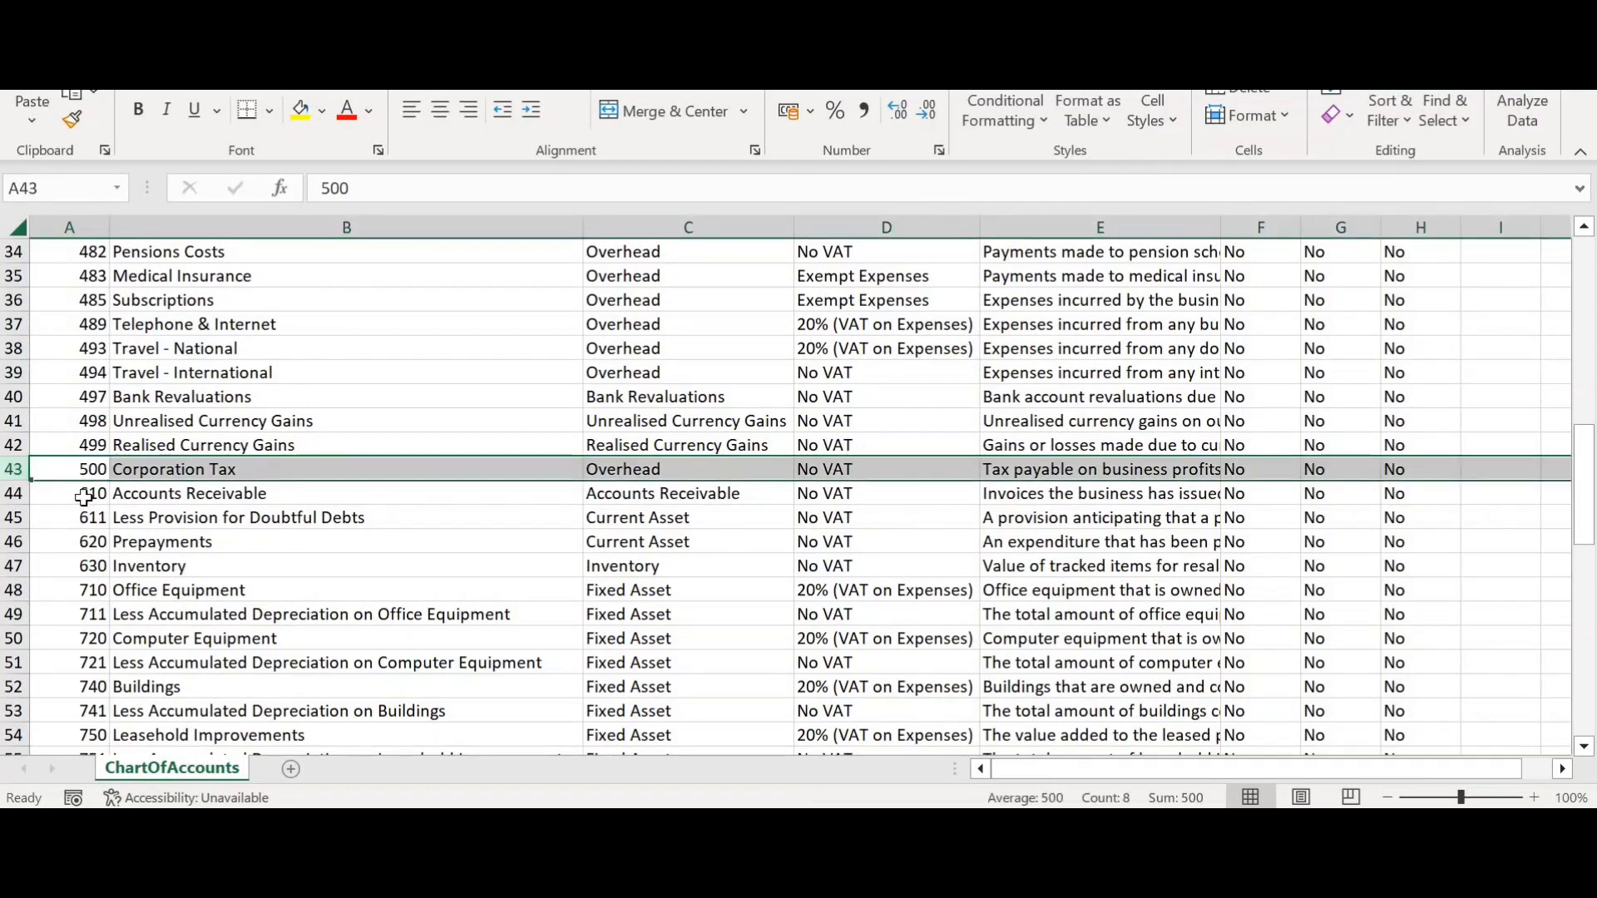
click(79, 497)
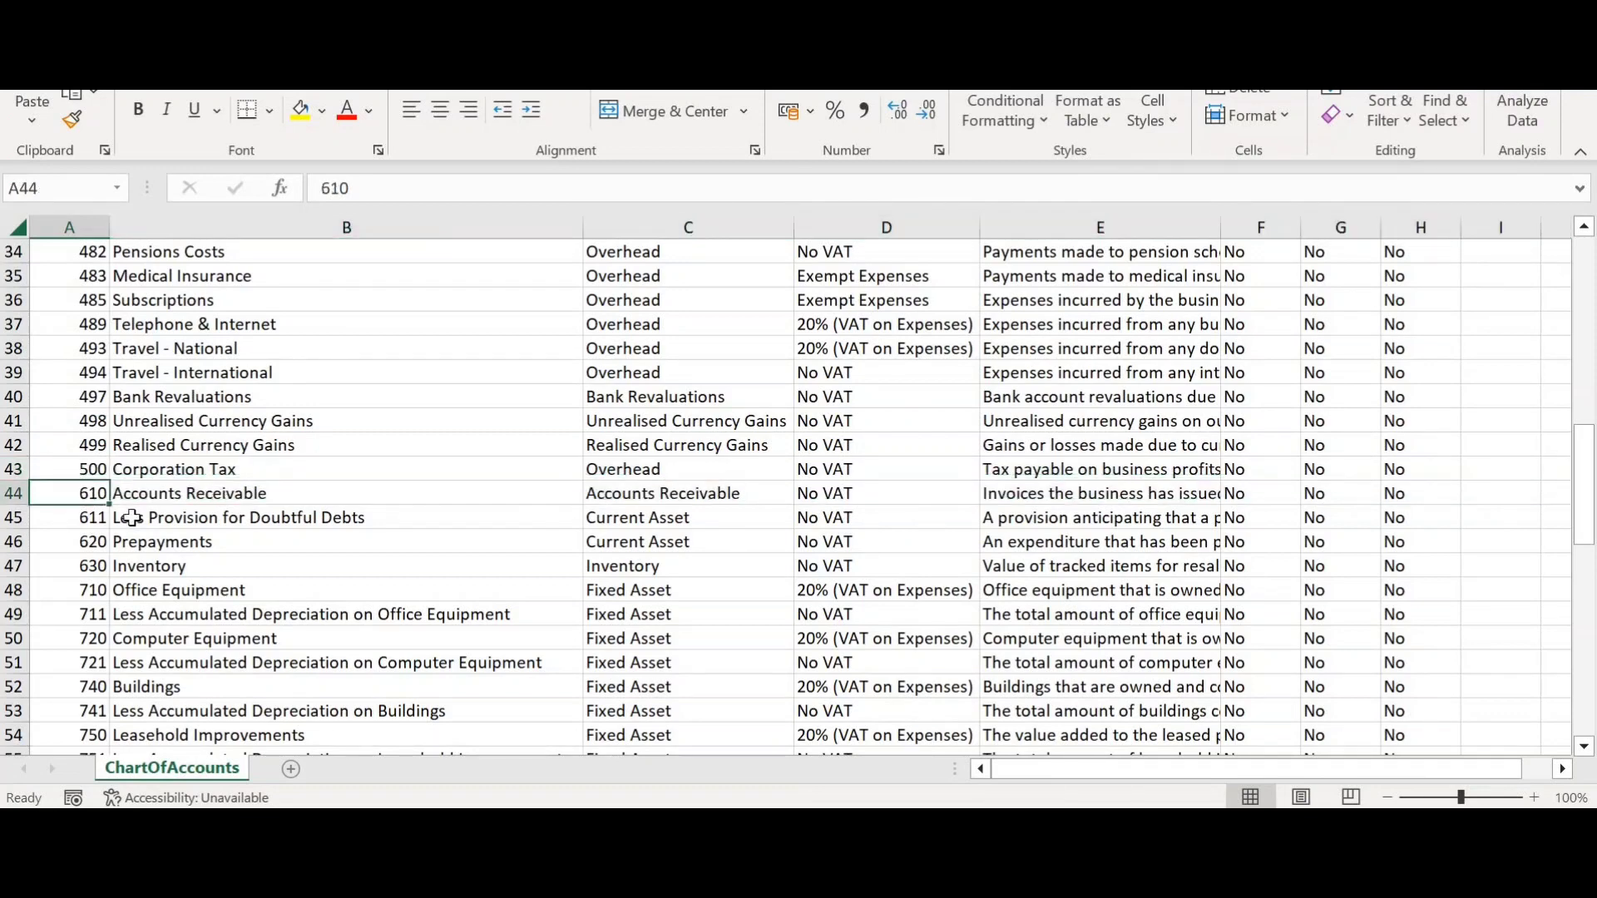
click(85, 468)
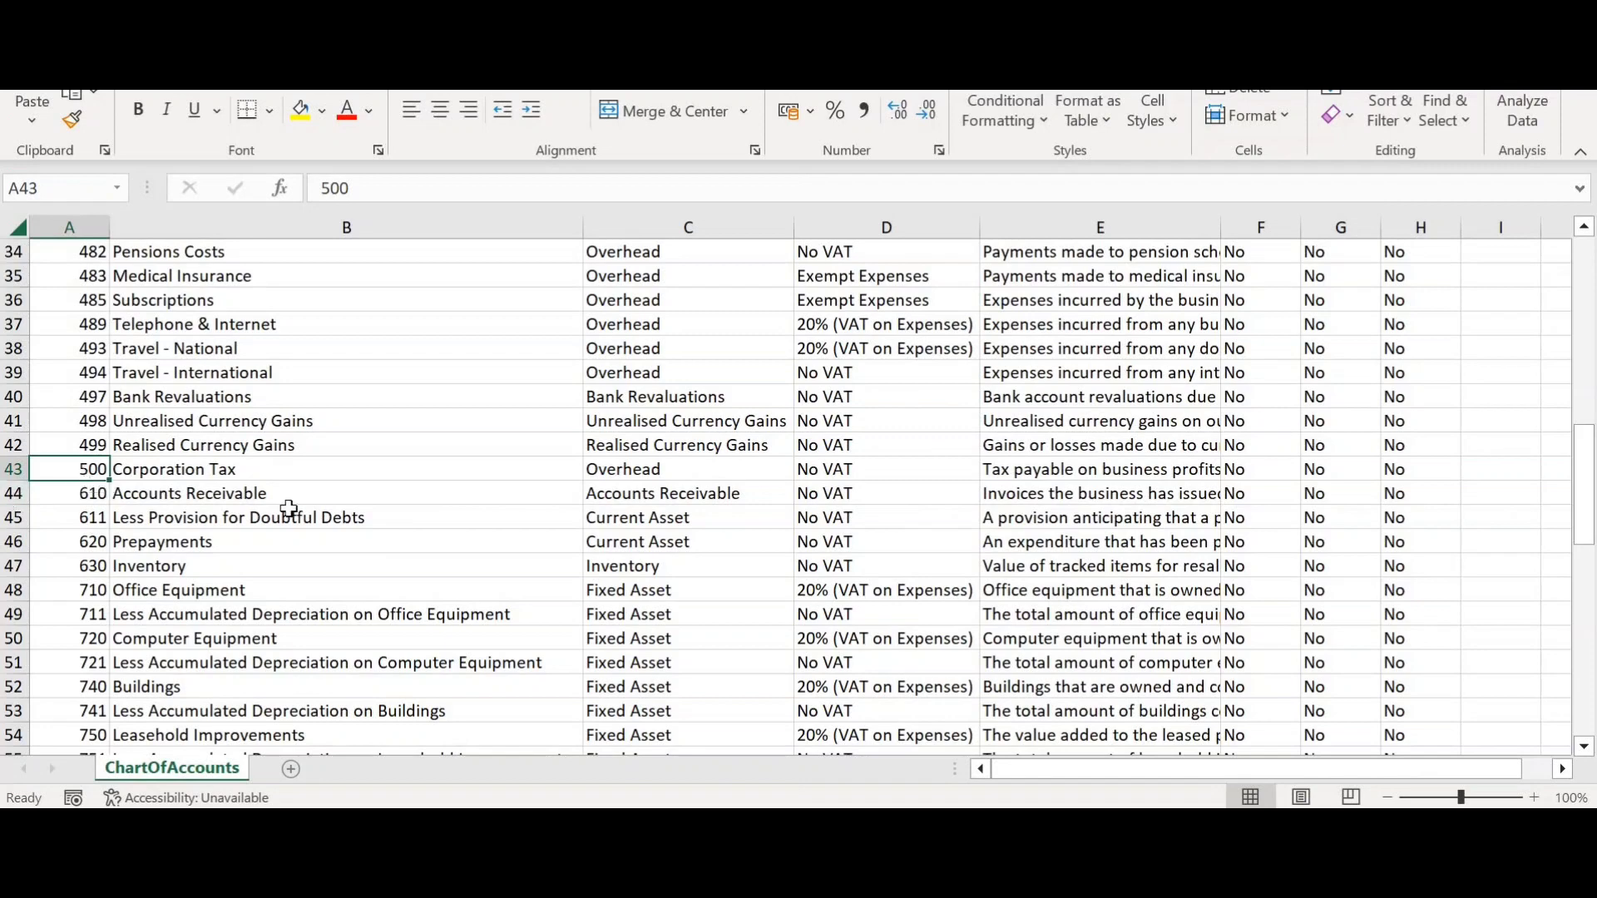
- Insert a row directly below the Insurance account and enter 434 as its code
scroll(129, 564, up, 1)
scroll(129, 564, up, 5)
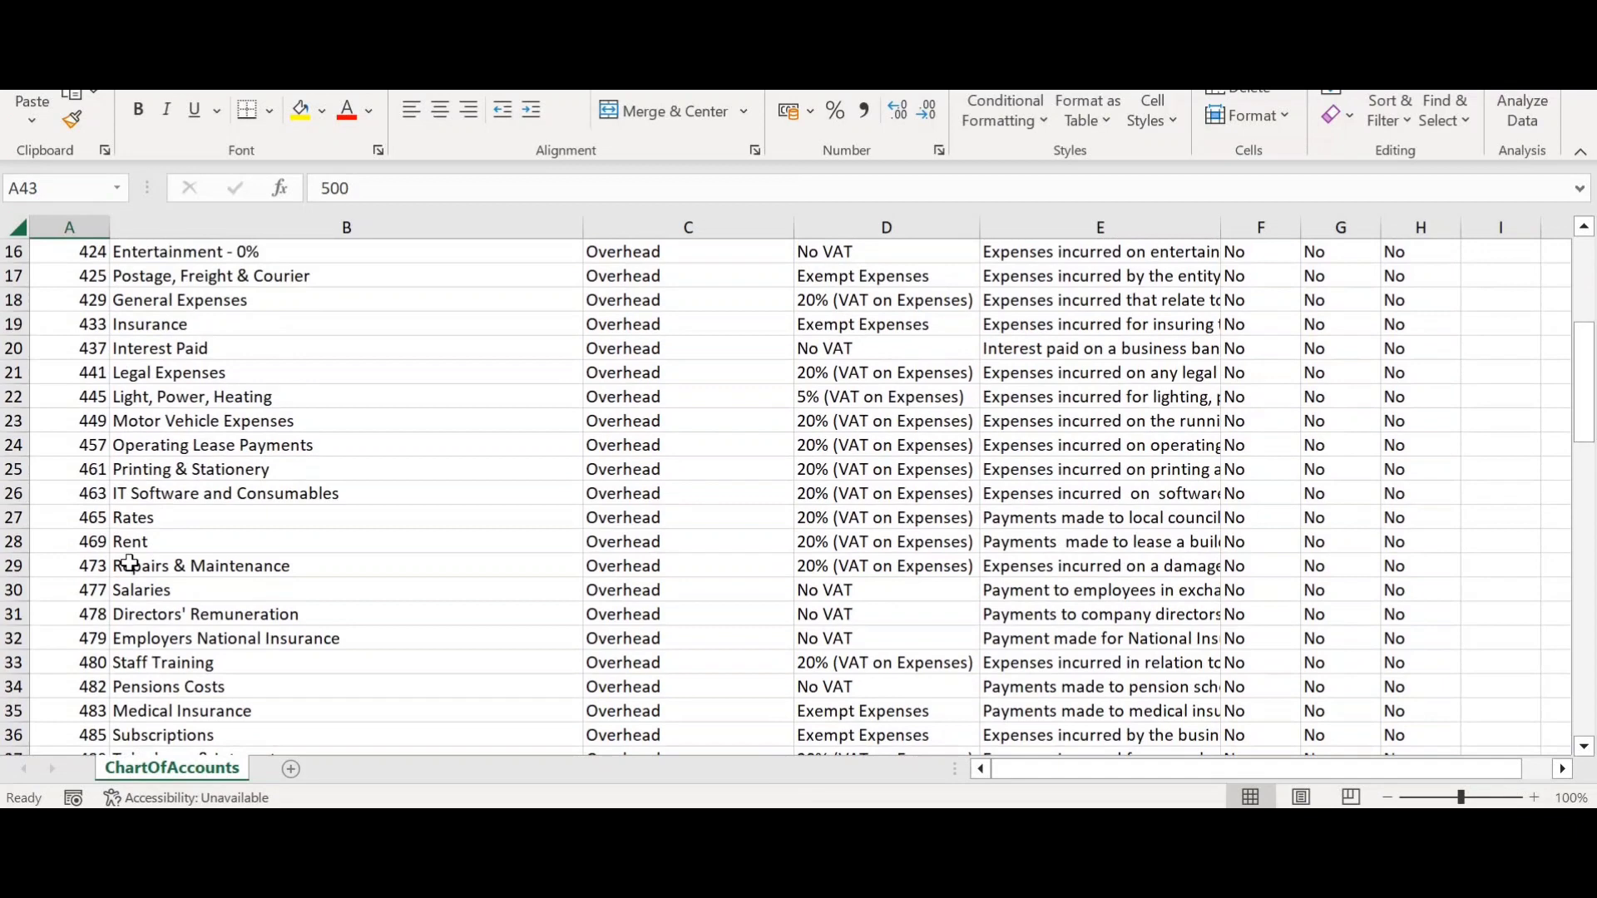
scroll(129, 564, up, 1)
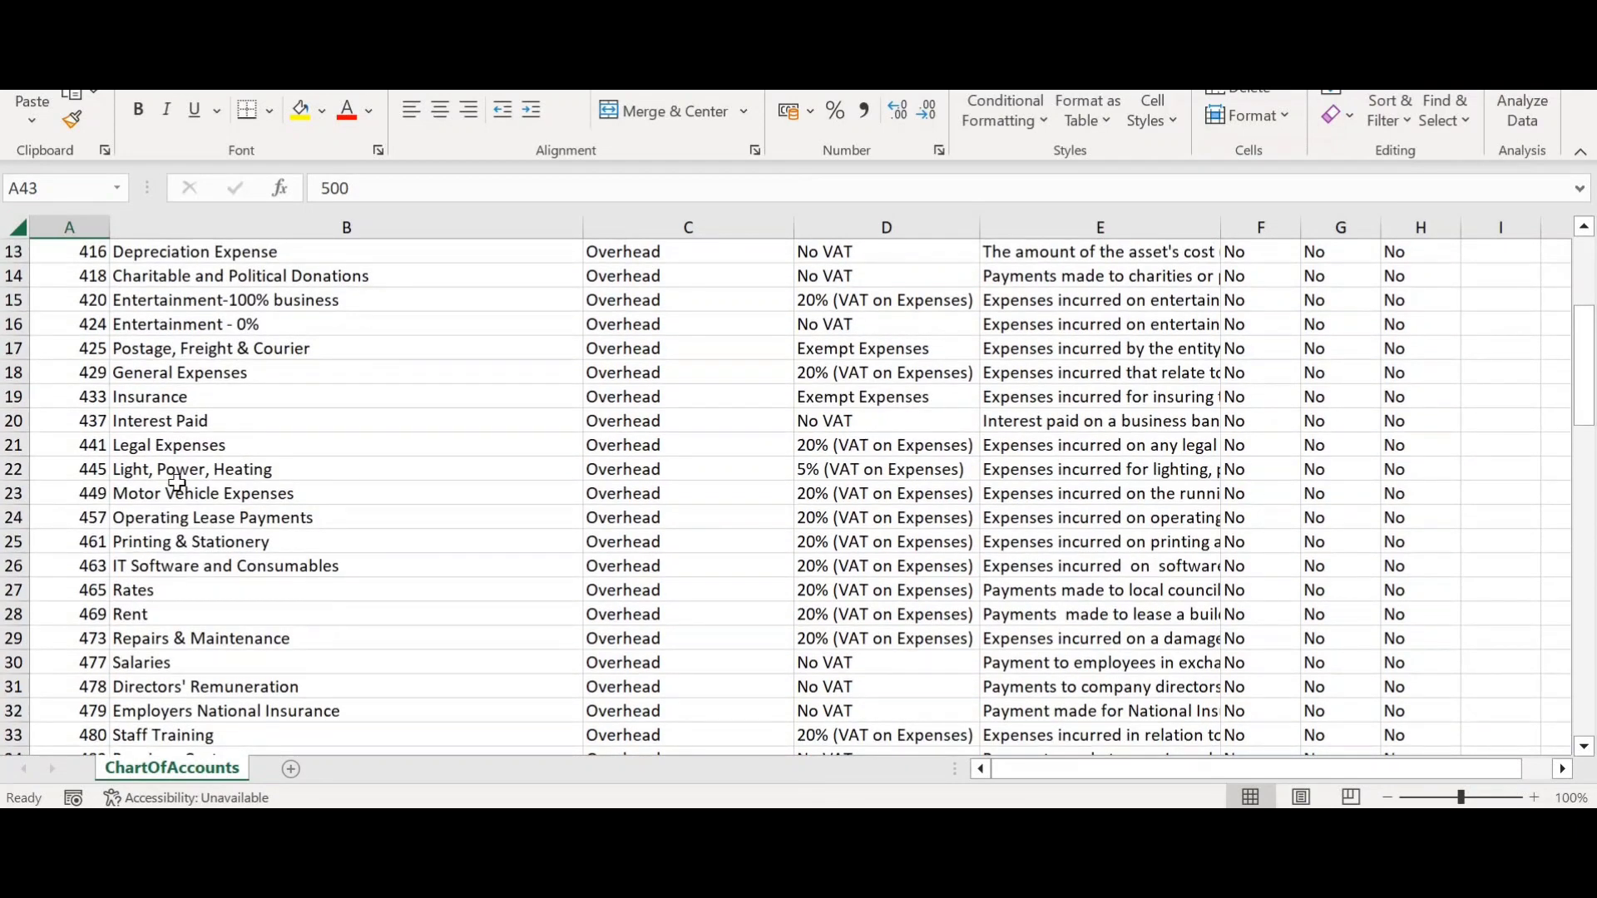
click(155, 400)
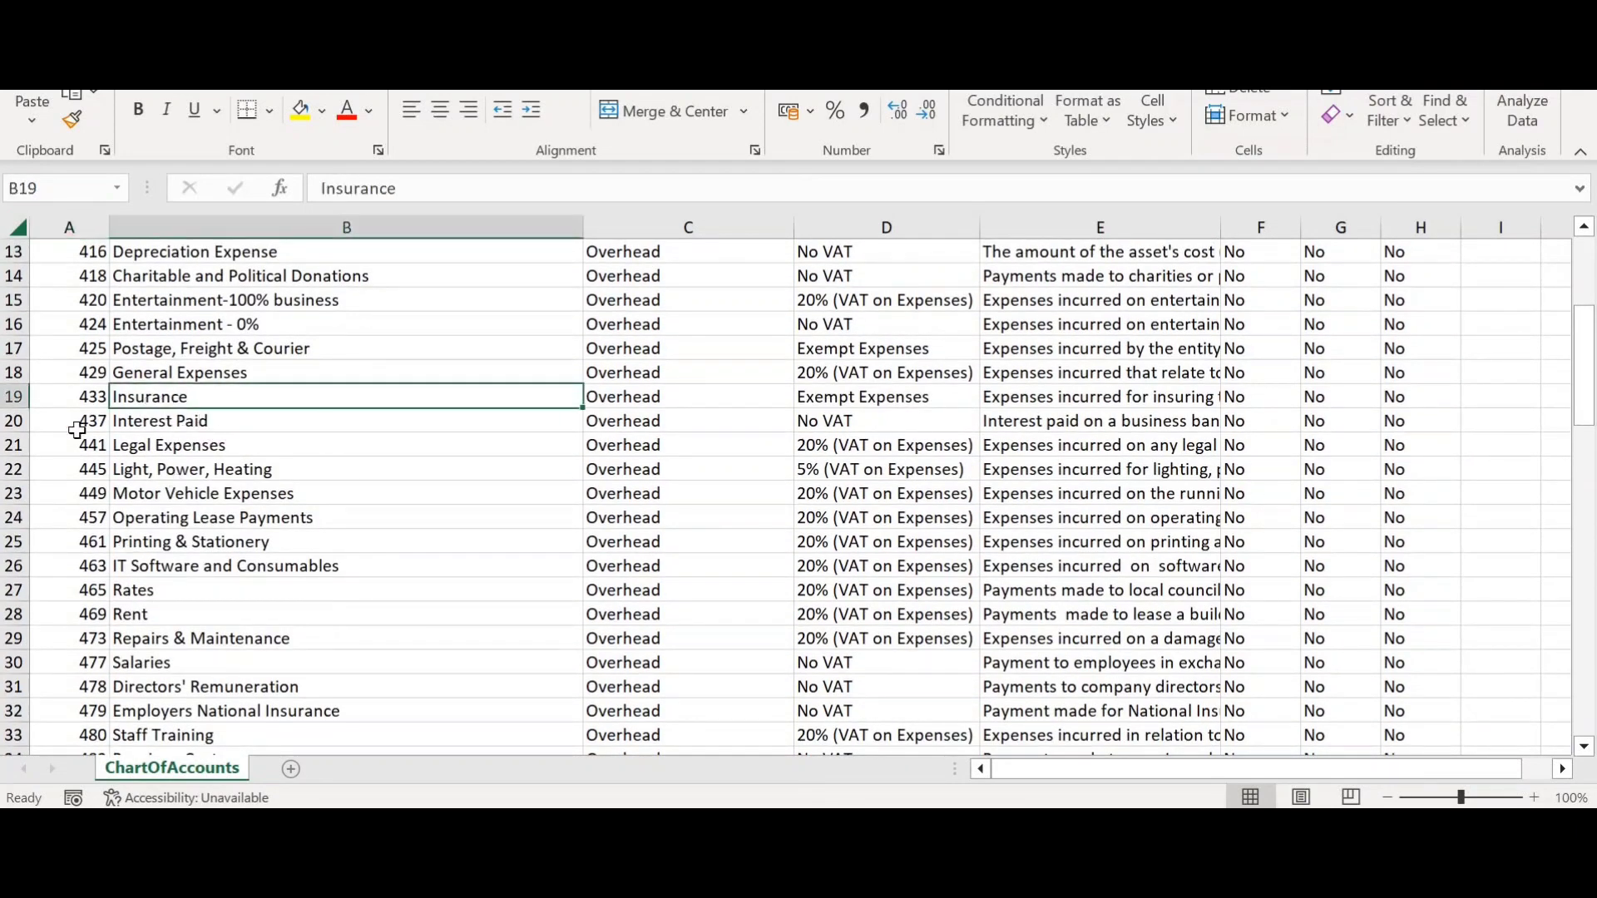
click(14, 420)
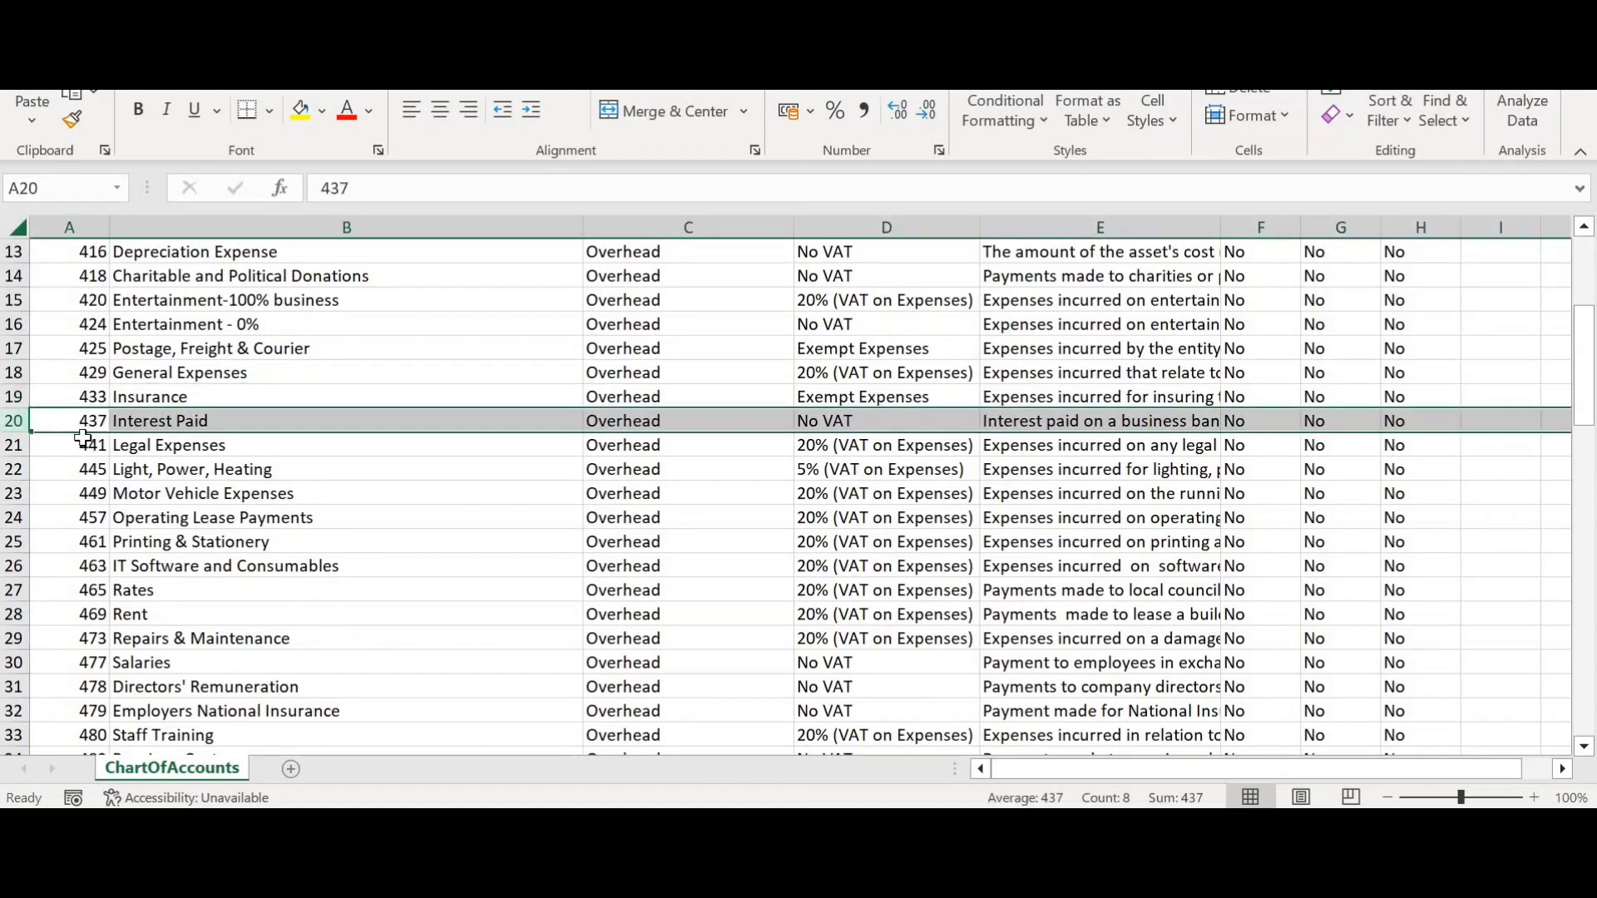
- Name the new account with code 434 "Insurance Vehicles", starting from a copy of the name above it
click(184, 417)
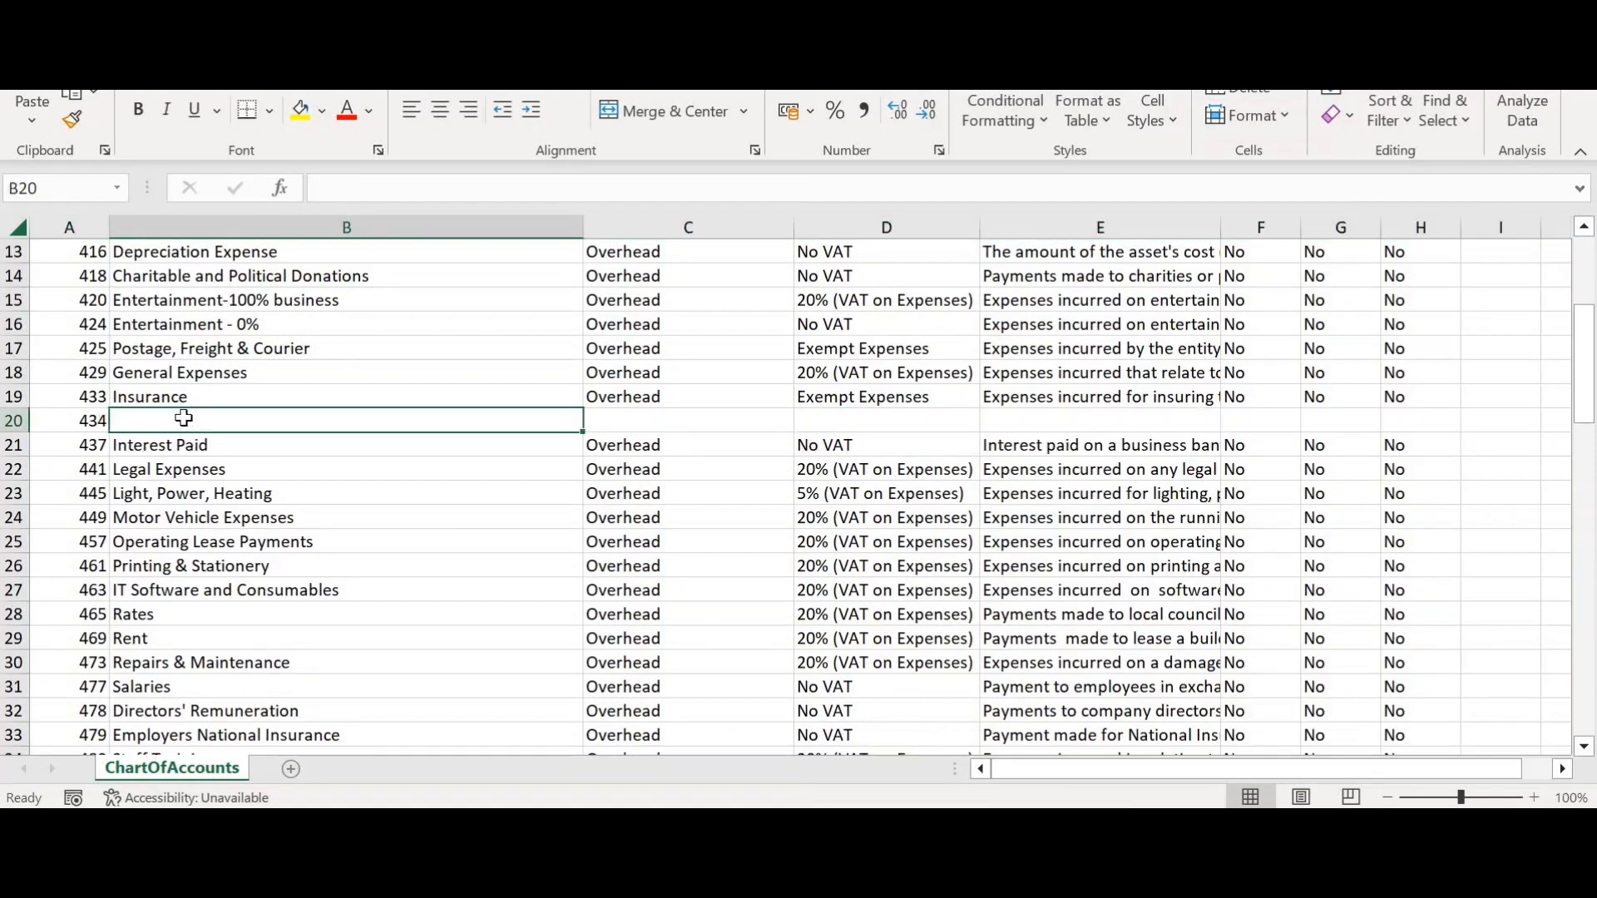
key(ctrl+d)
key(Tab)
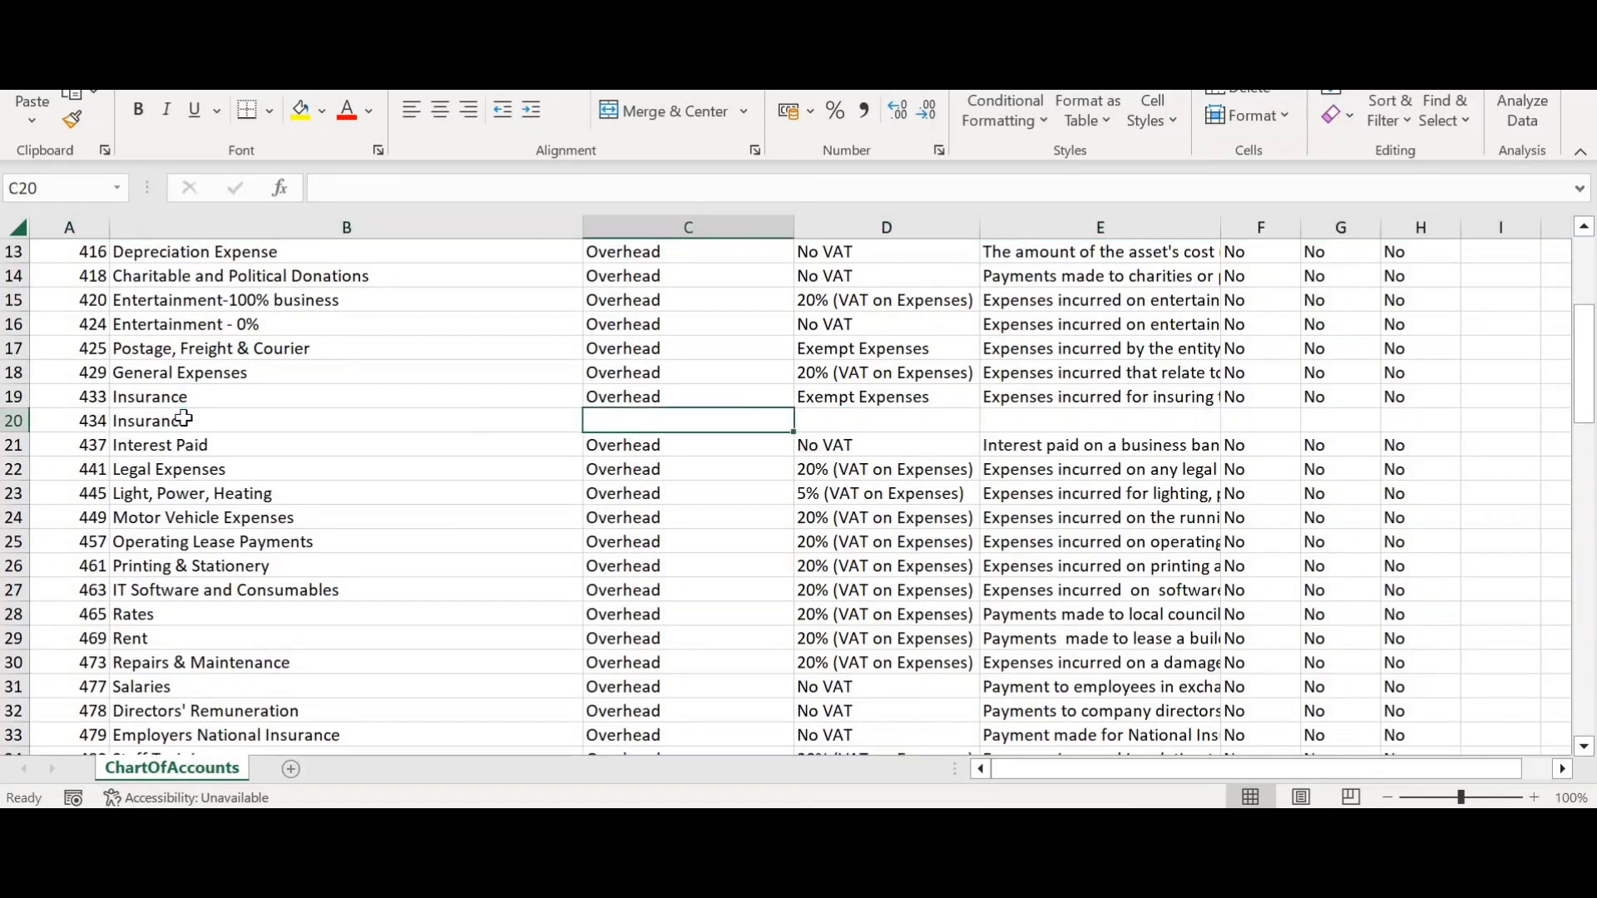
click(184, 417)
key(F2)
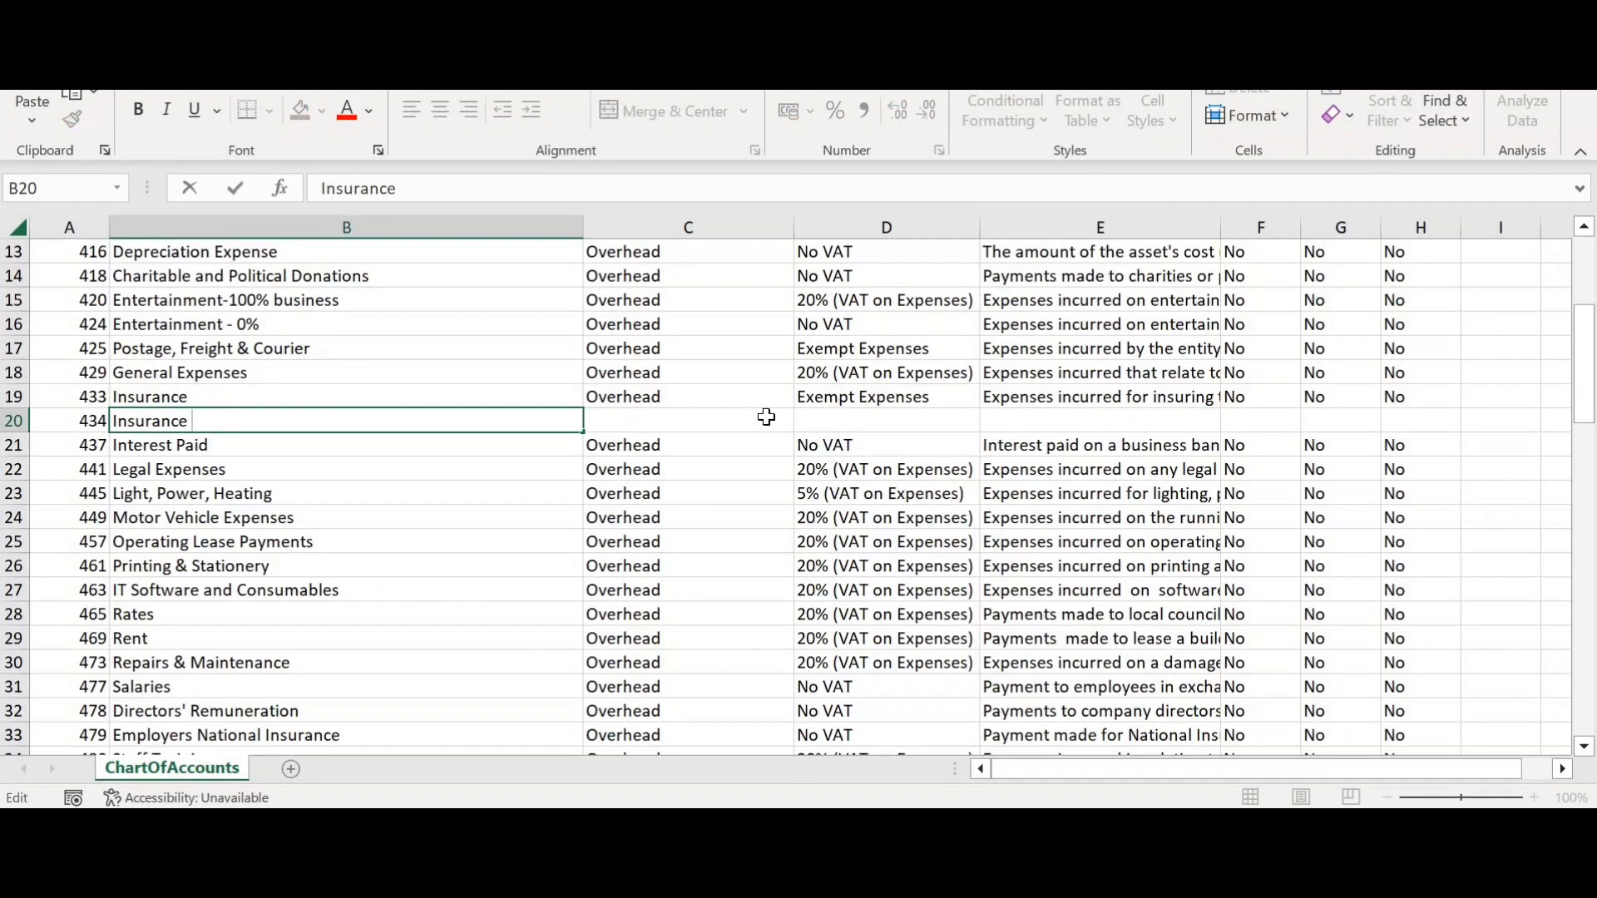
text(Vehicles)
click(488, 468)
- Rename the Insurance account with code 433 to "Insurance Building"
click(329, 396)
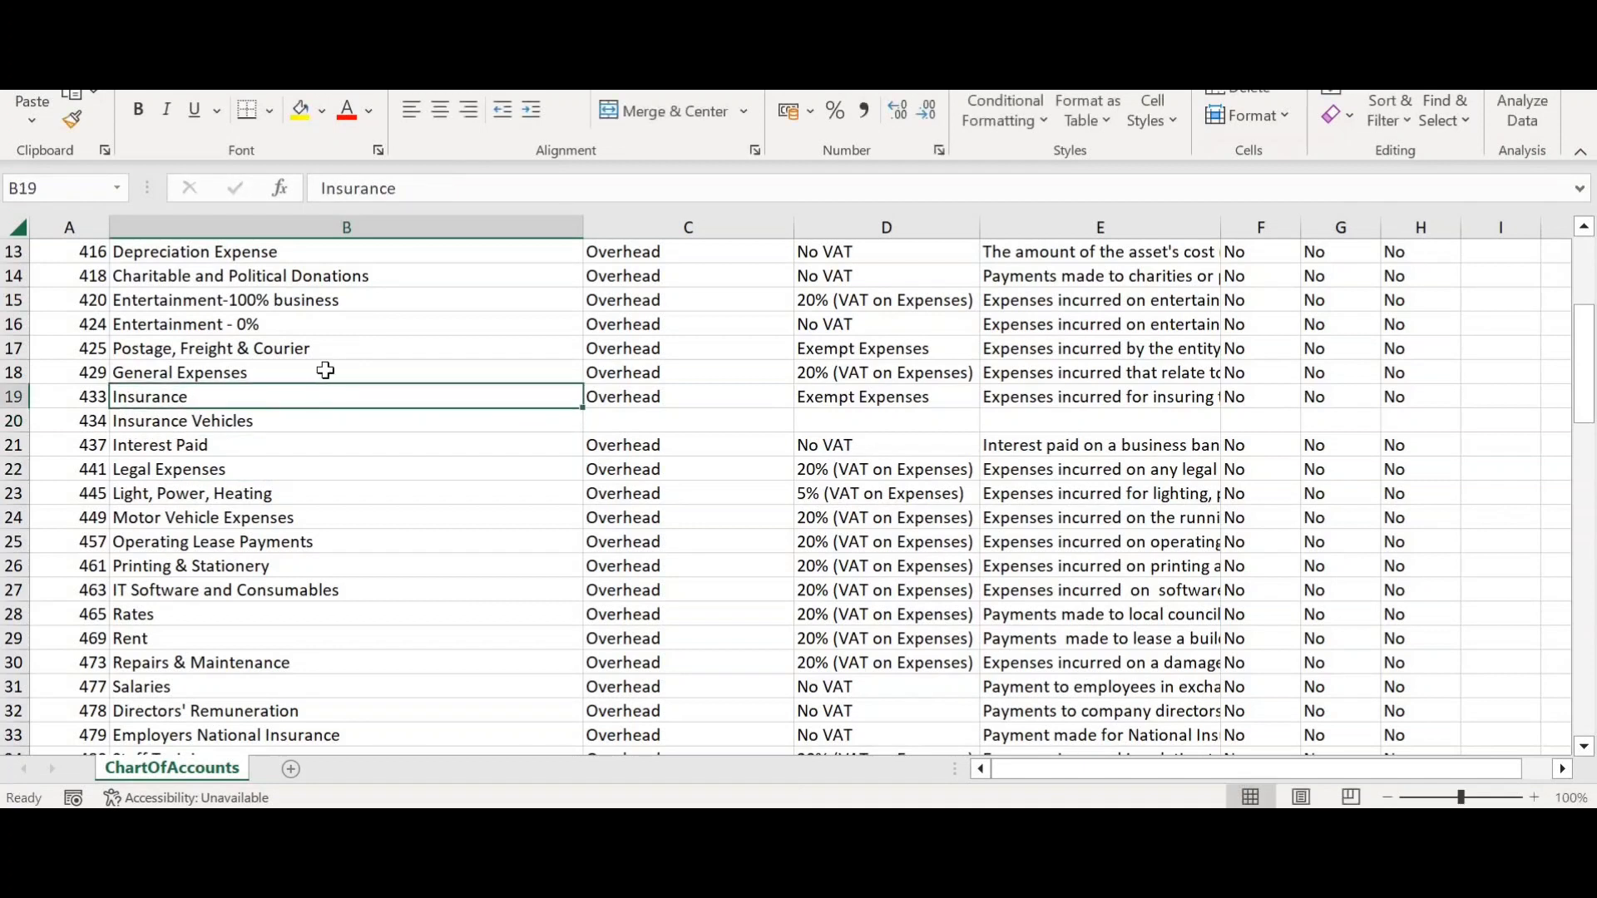
click(433, 188)
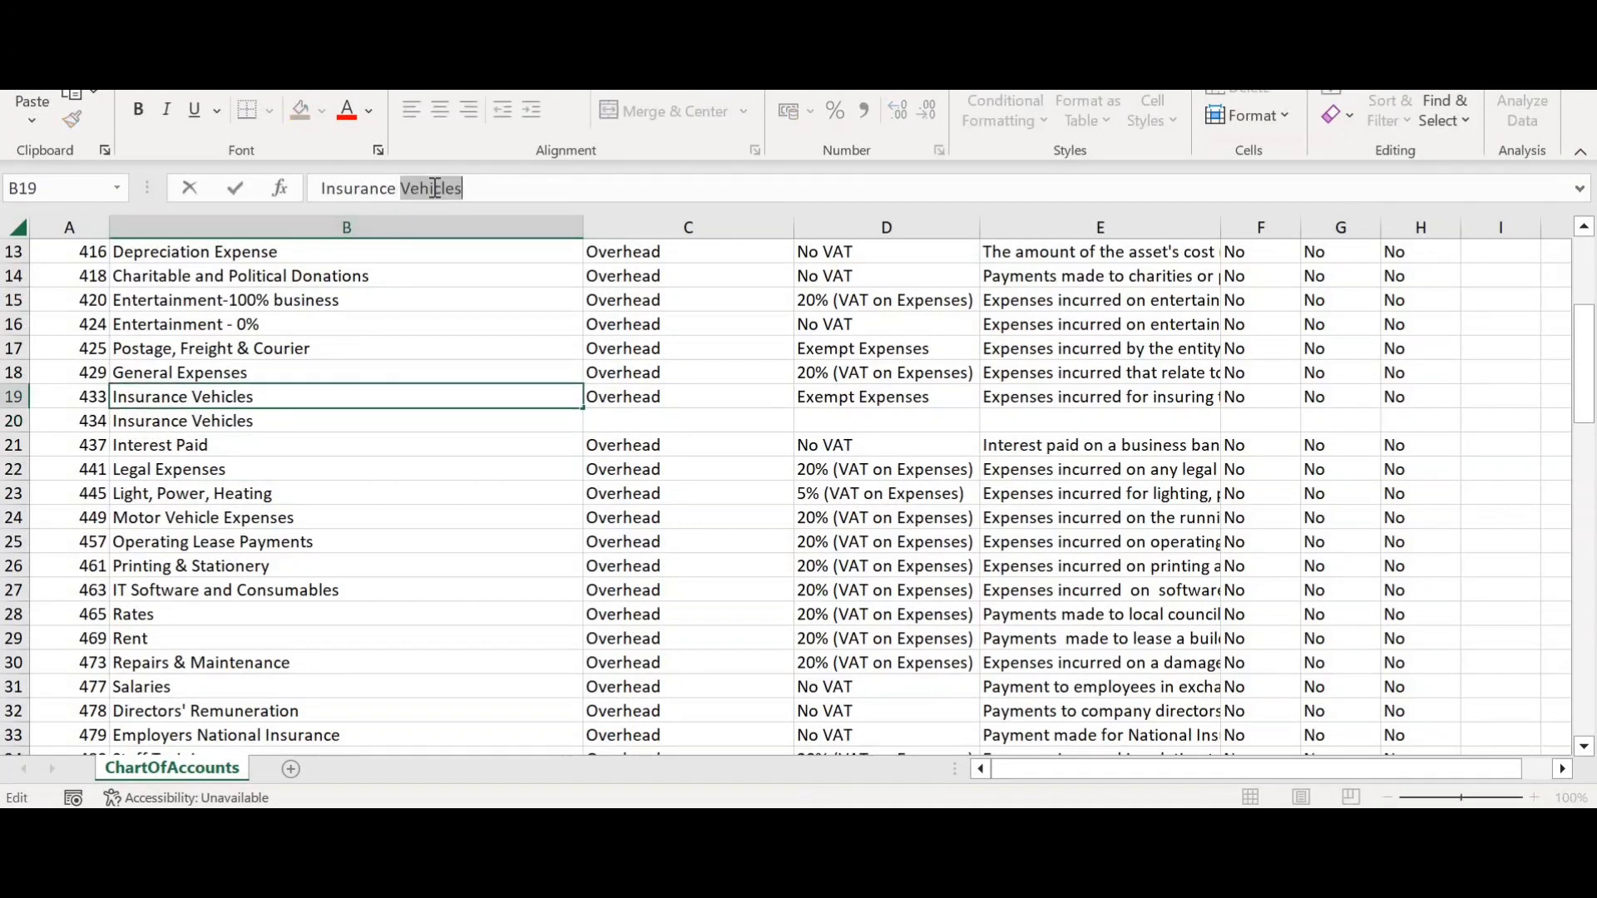
text(Building)
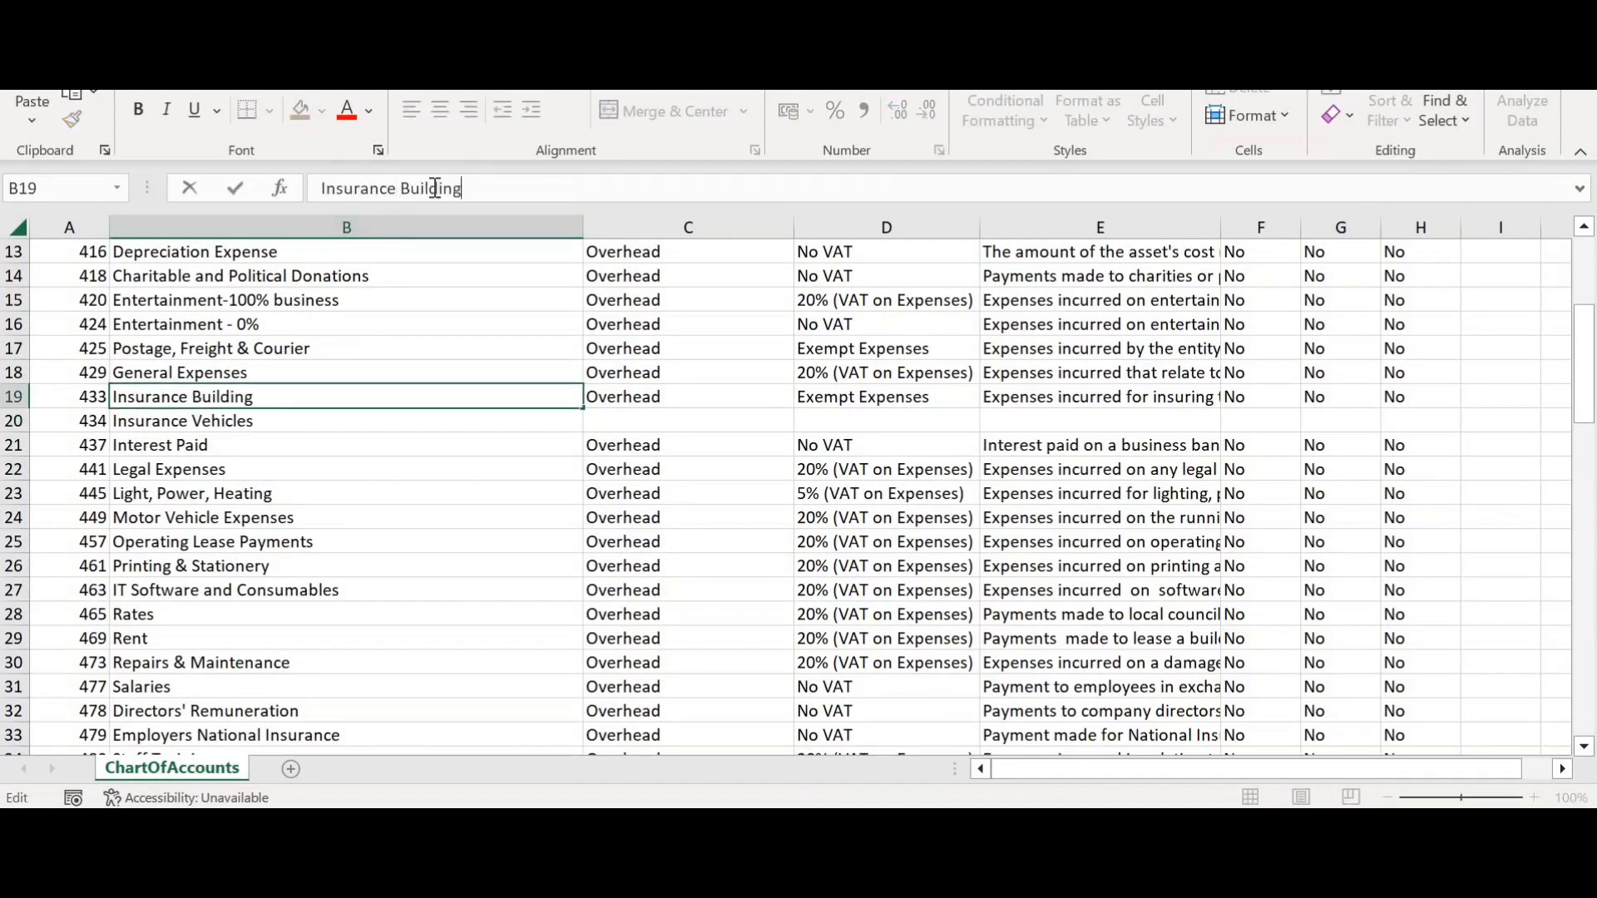
key(Tab)
- Copy the type Overhead and the tax code Exempt Expenses from account 433 down to the Insurance Vehicles row
key(Down)
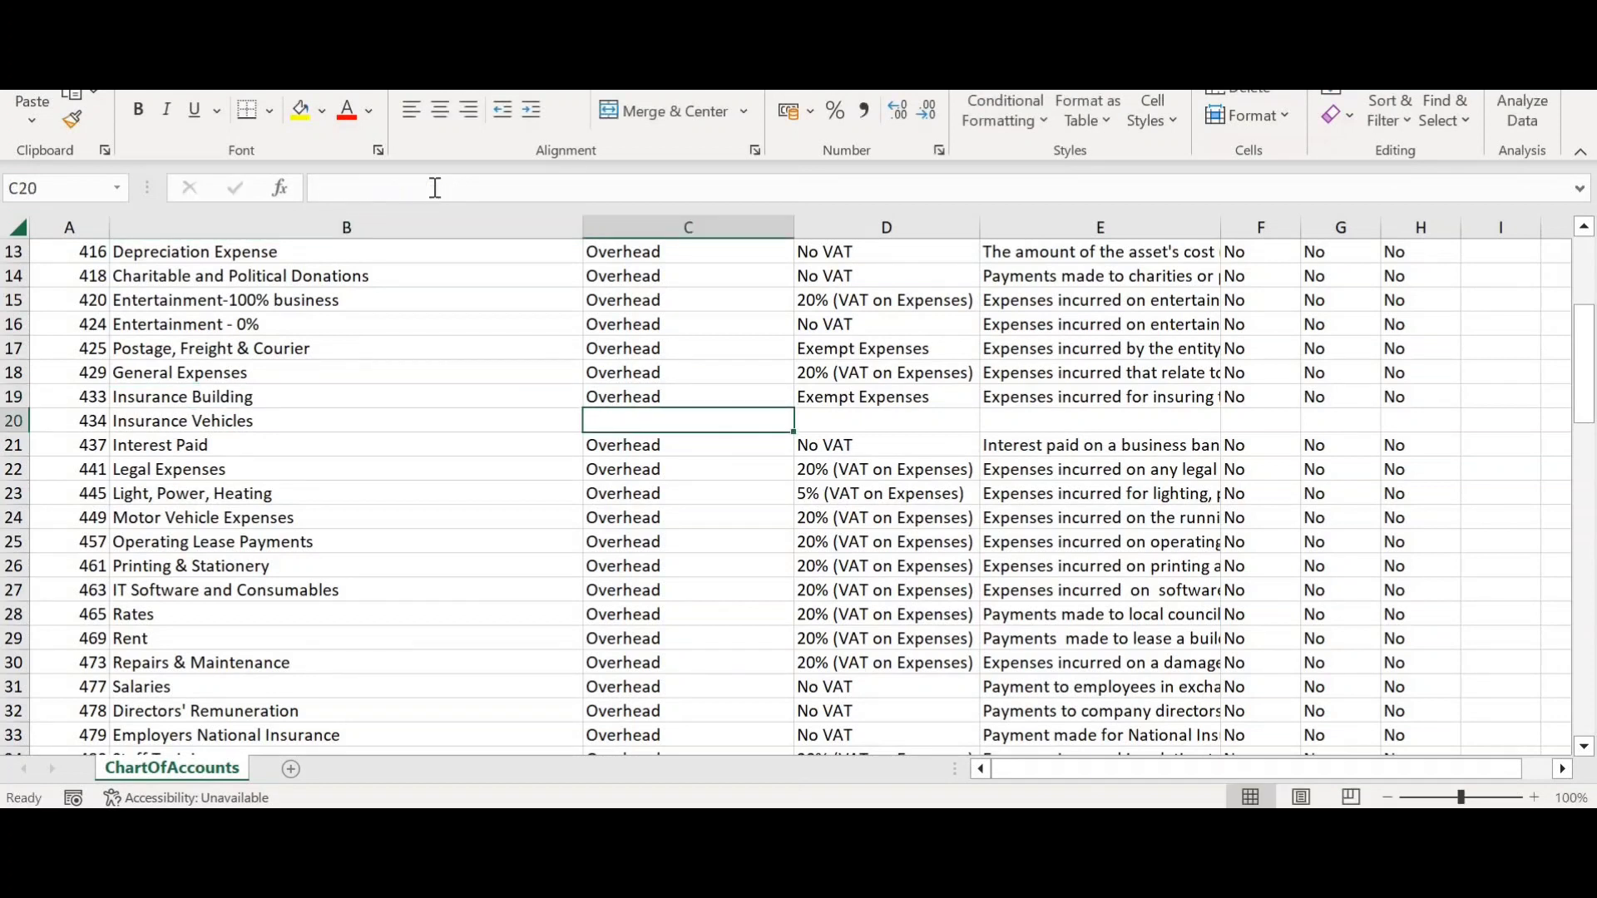
key(Up)
key(shift+Down)
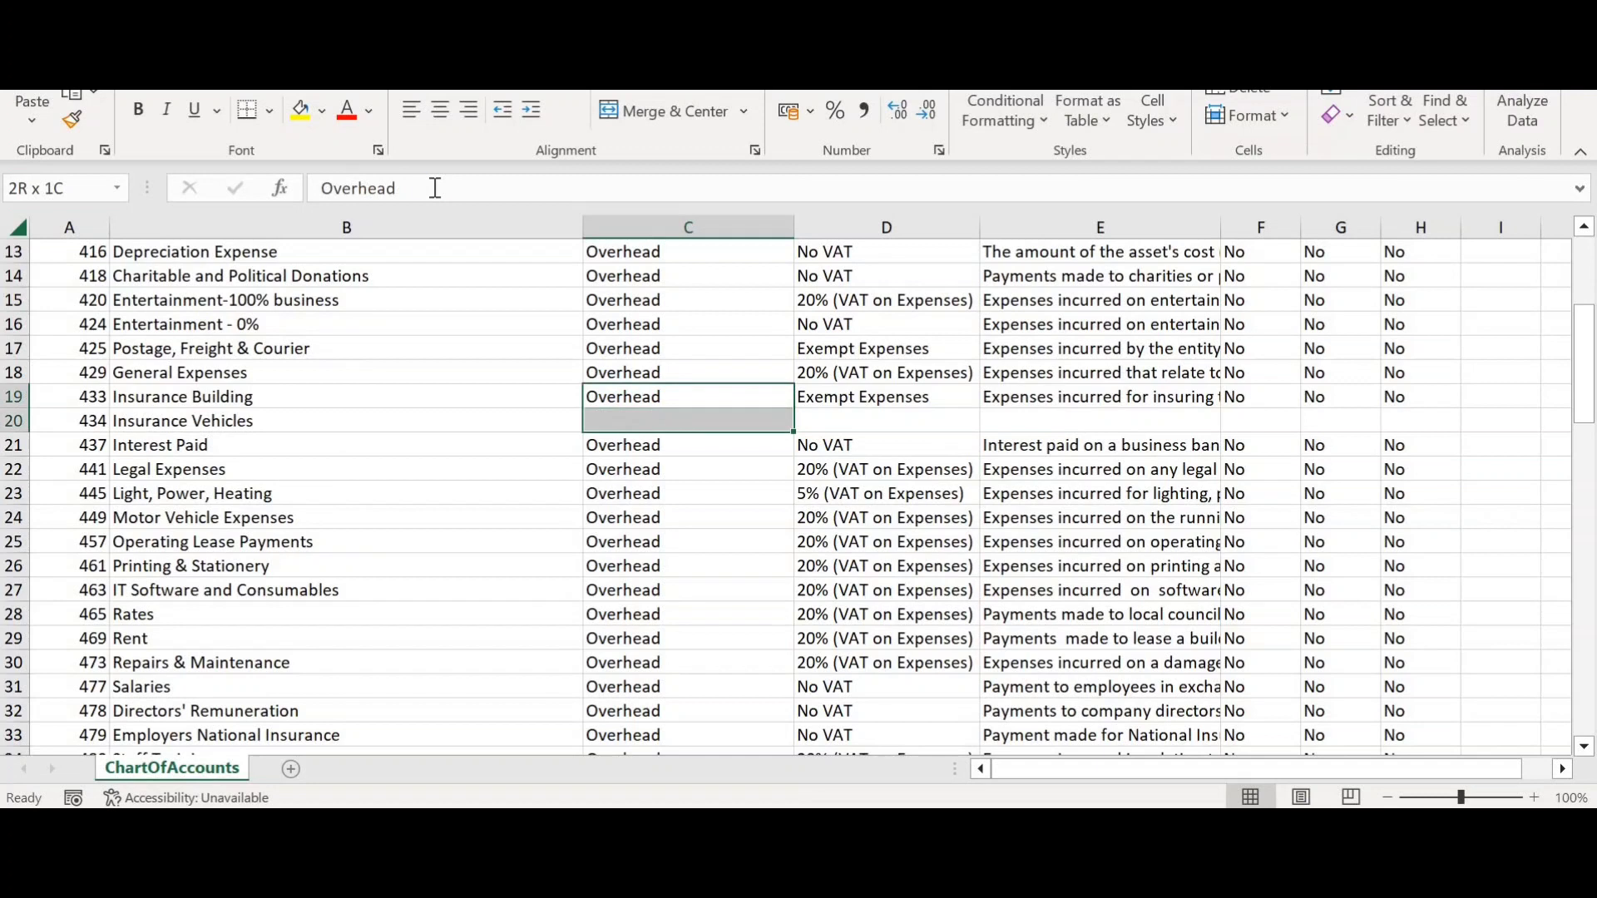
key(ctrl+d)
key(Right)
key(Down)
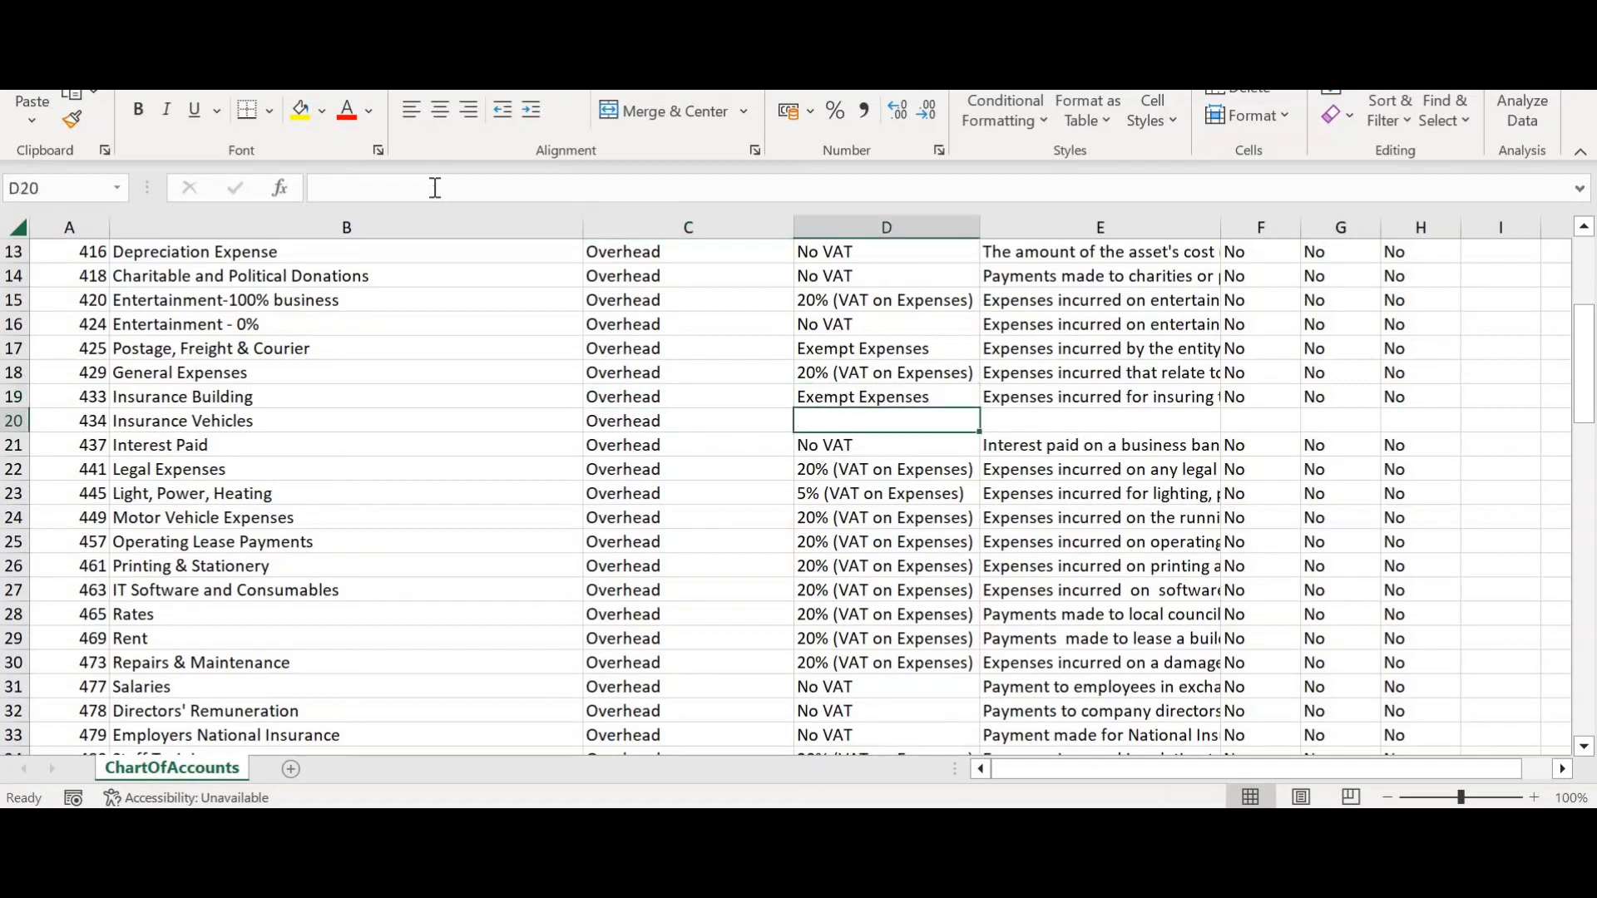
key(ctrl+d)
key(Right)
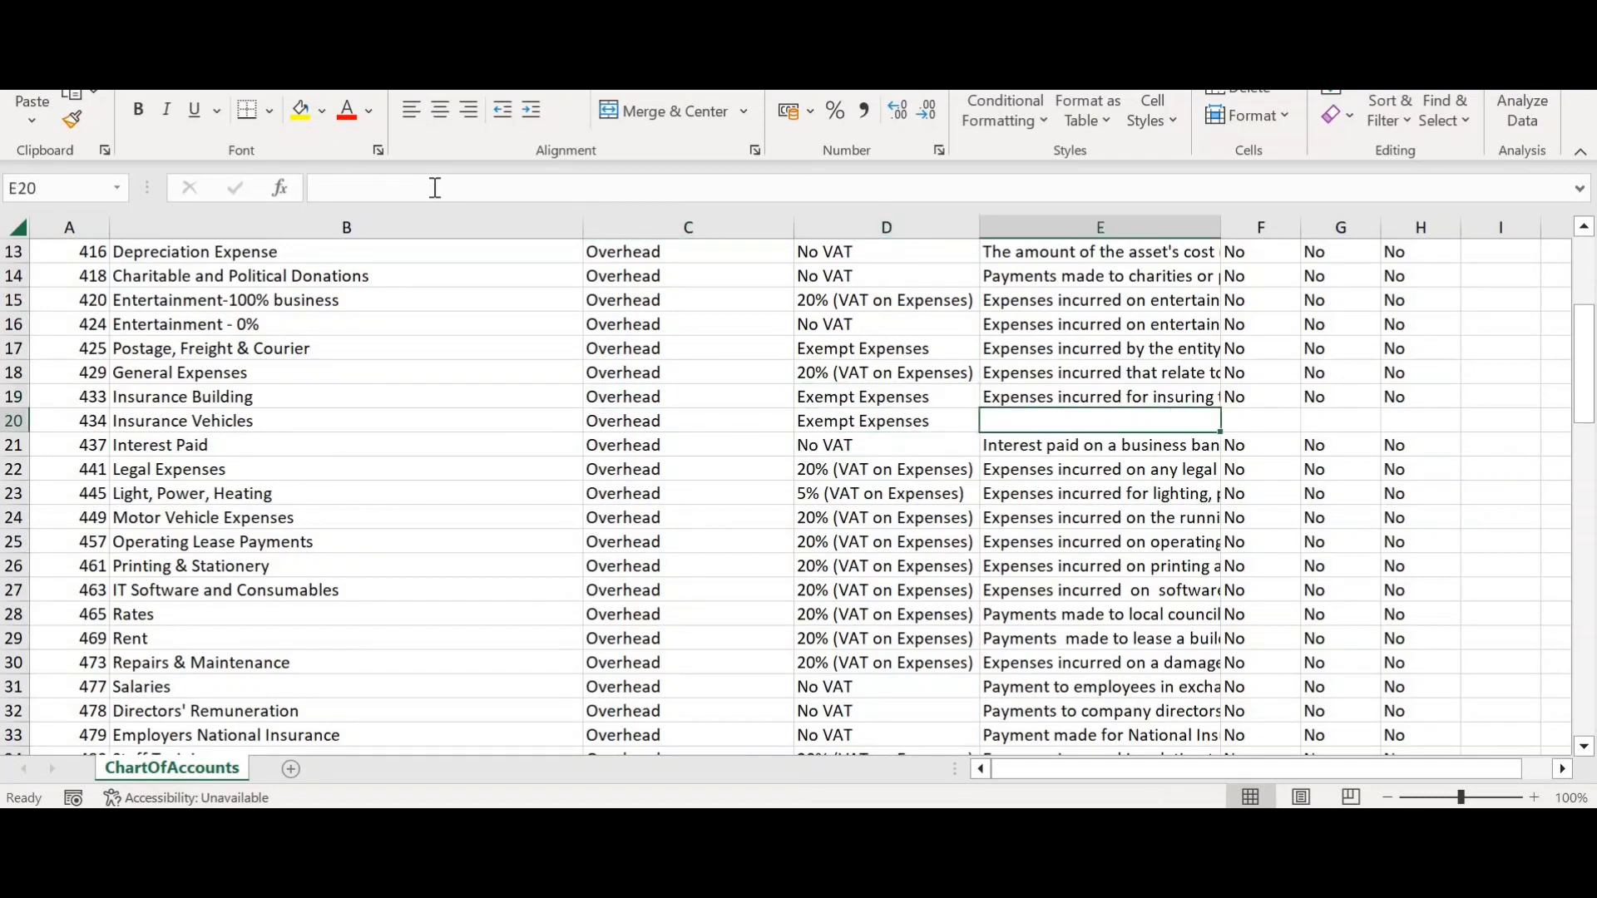
- Copy account 433's description and its No values for the dashboard, expense and payment columns down to the Insurance Vehicles row
key(ctrl+d)
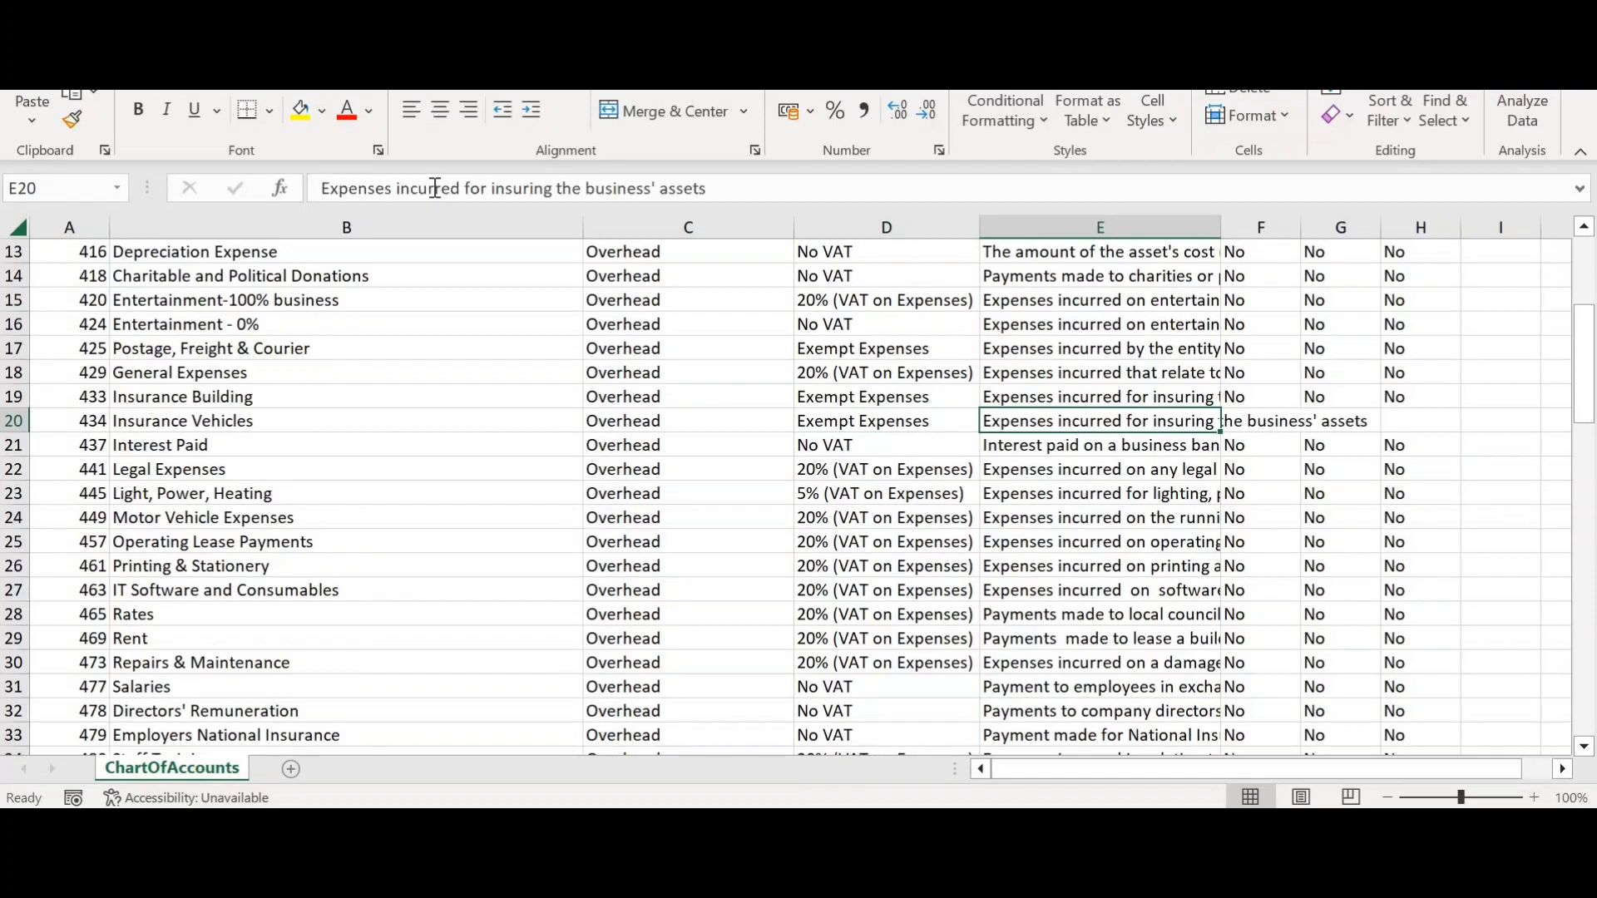
key(Right)
key(ctrl+d)
key(Right)
key(ctrl+d)
key(Right)
key(ctrl+d)
key(ctrl+Home)
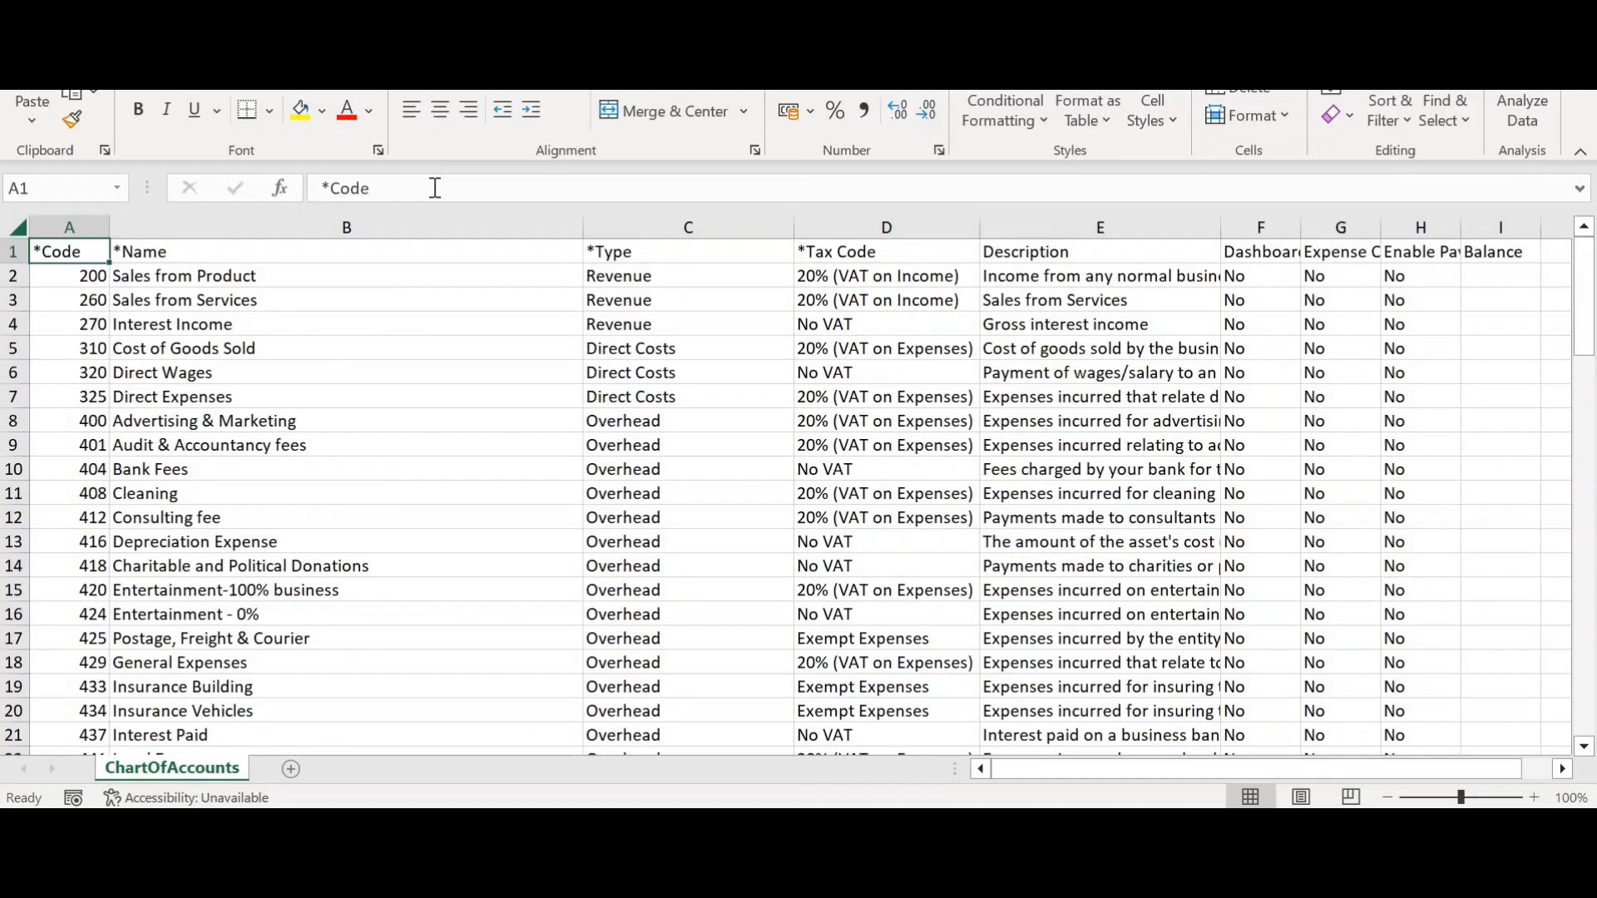
- Look over the edited account list, then switch to Xero and open the chart of accounts import page
key(Down)
key(Down)
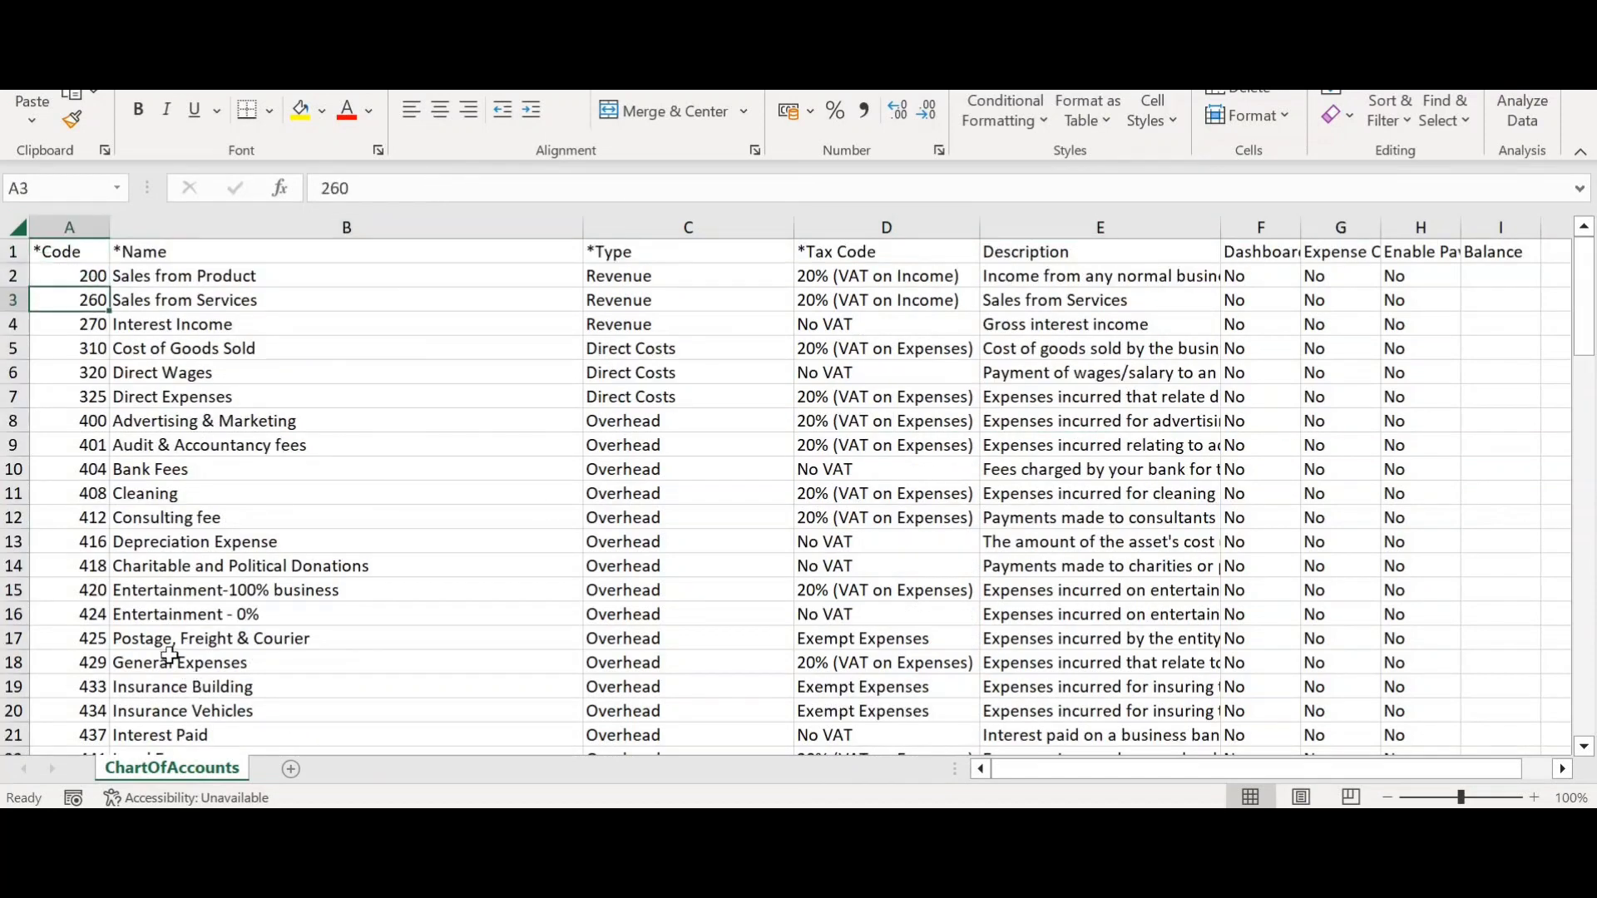
scroll(170, 656, down, 6)
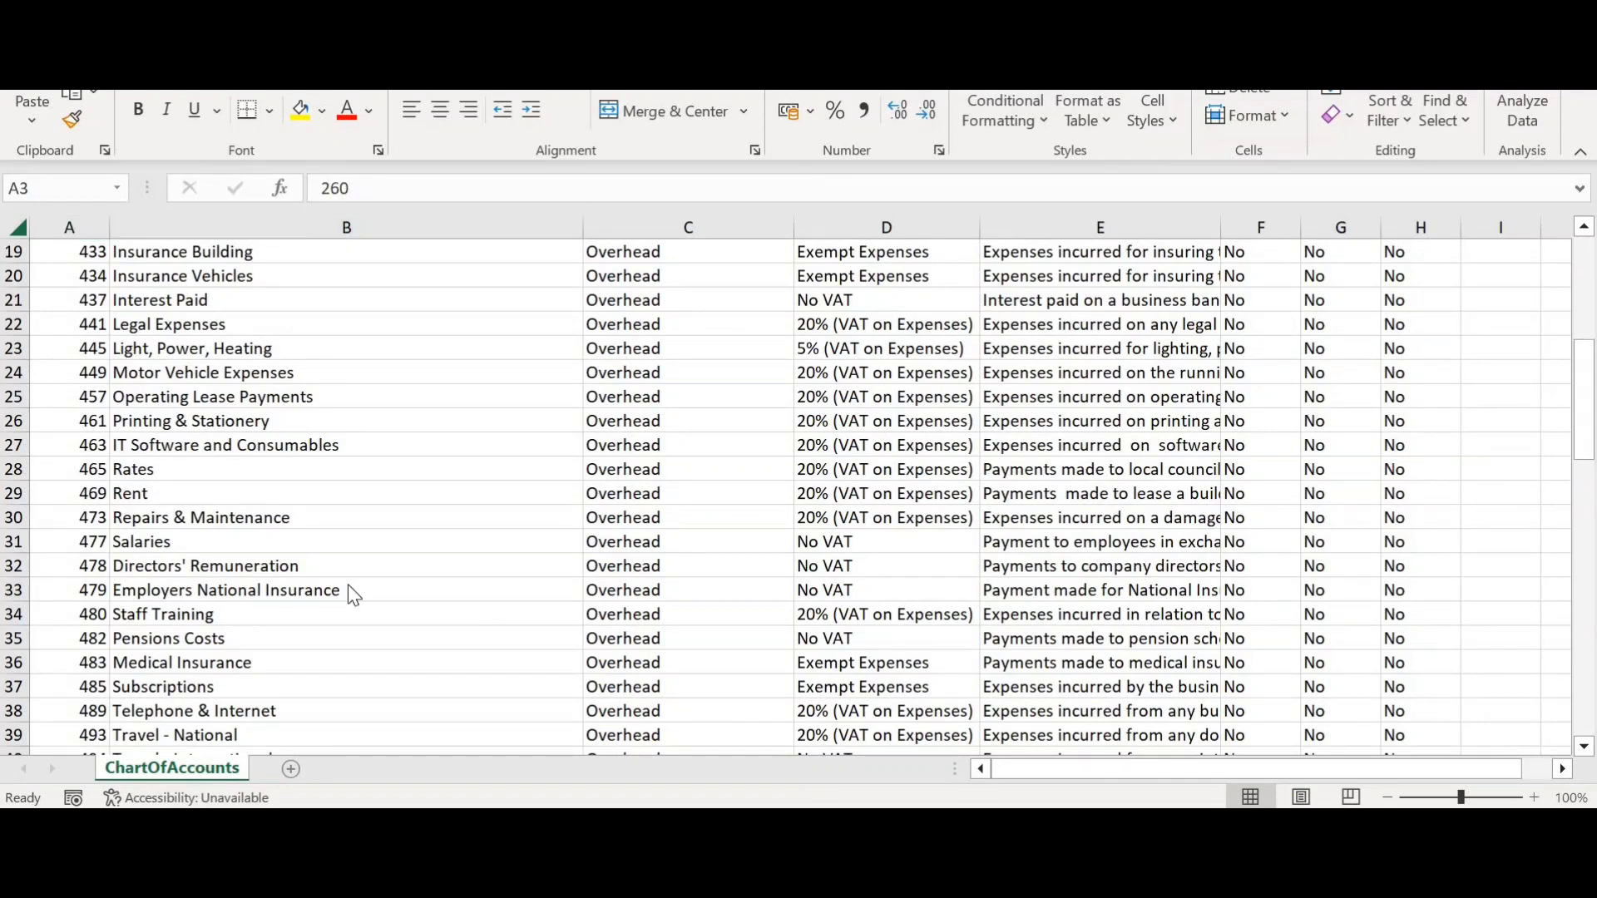
click(644, 836)
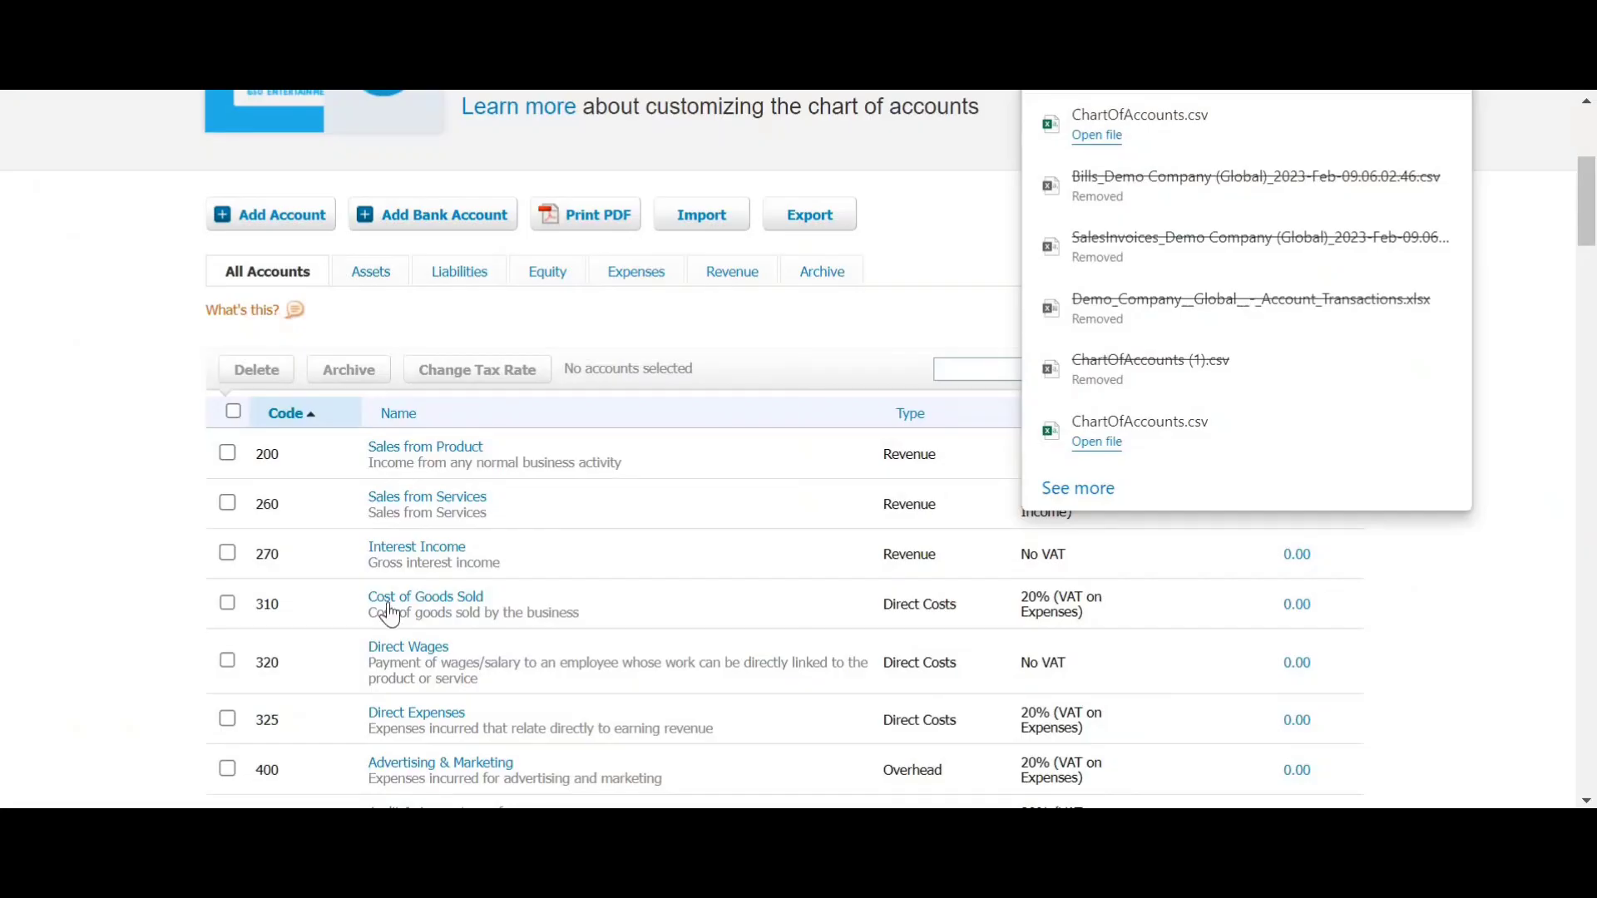
click(138, 313)
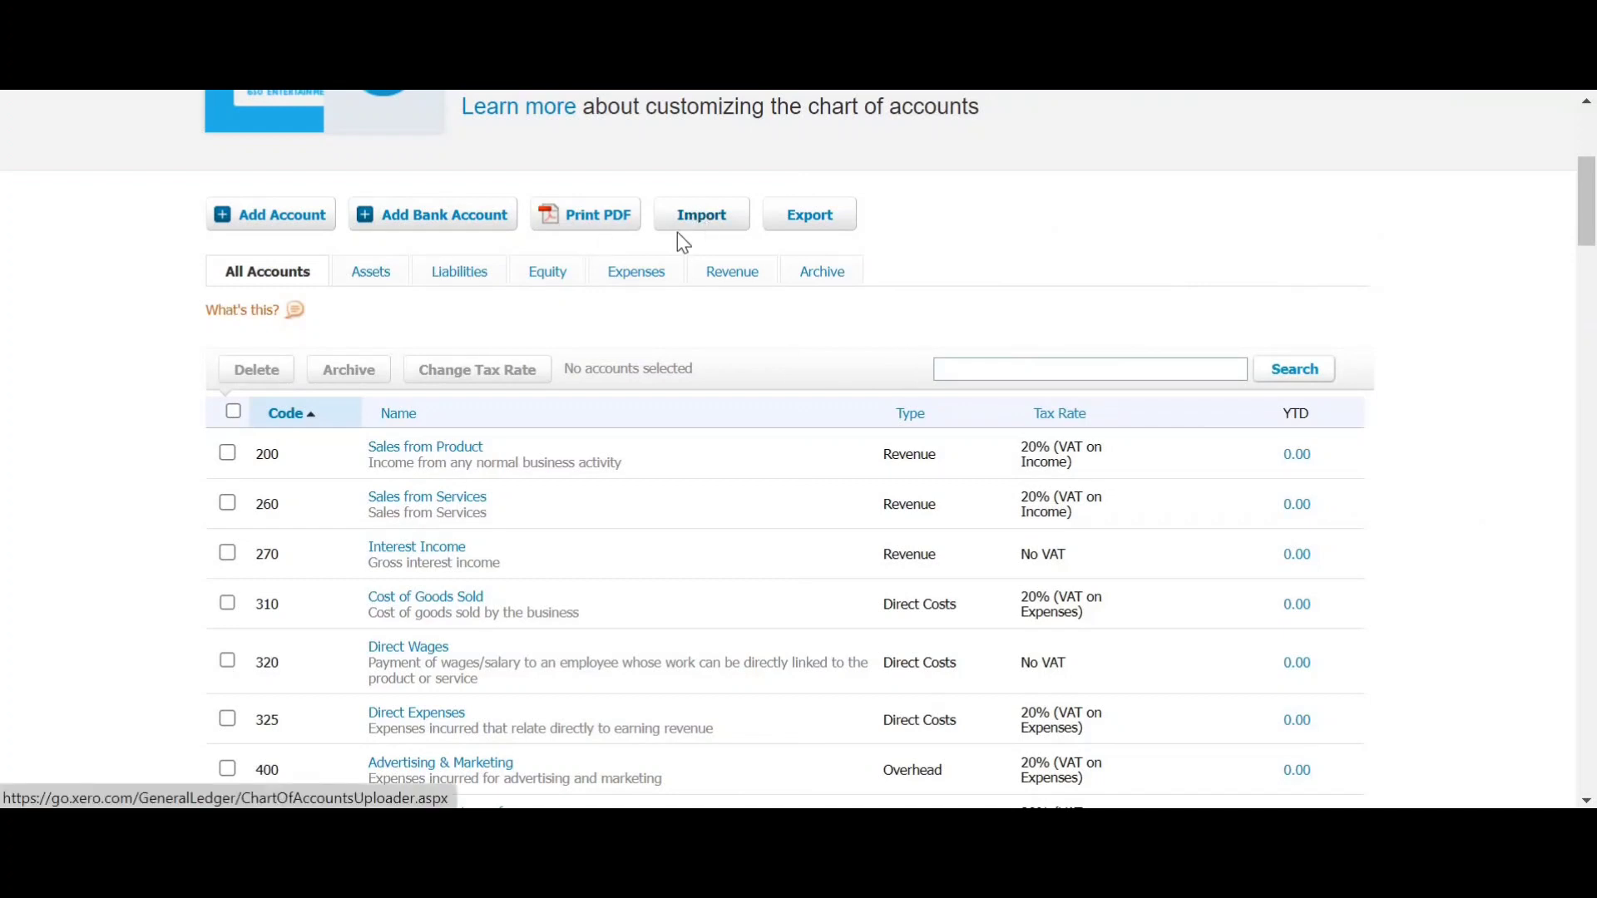
click(717, 230)
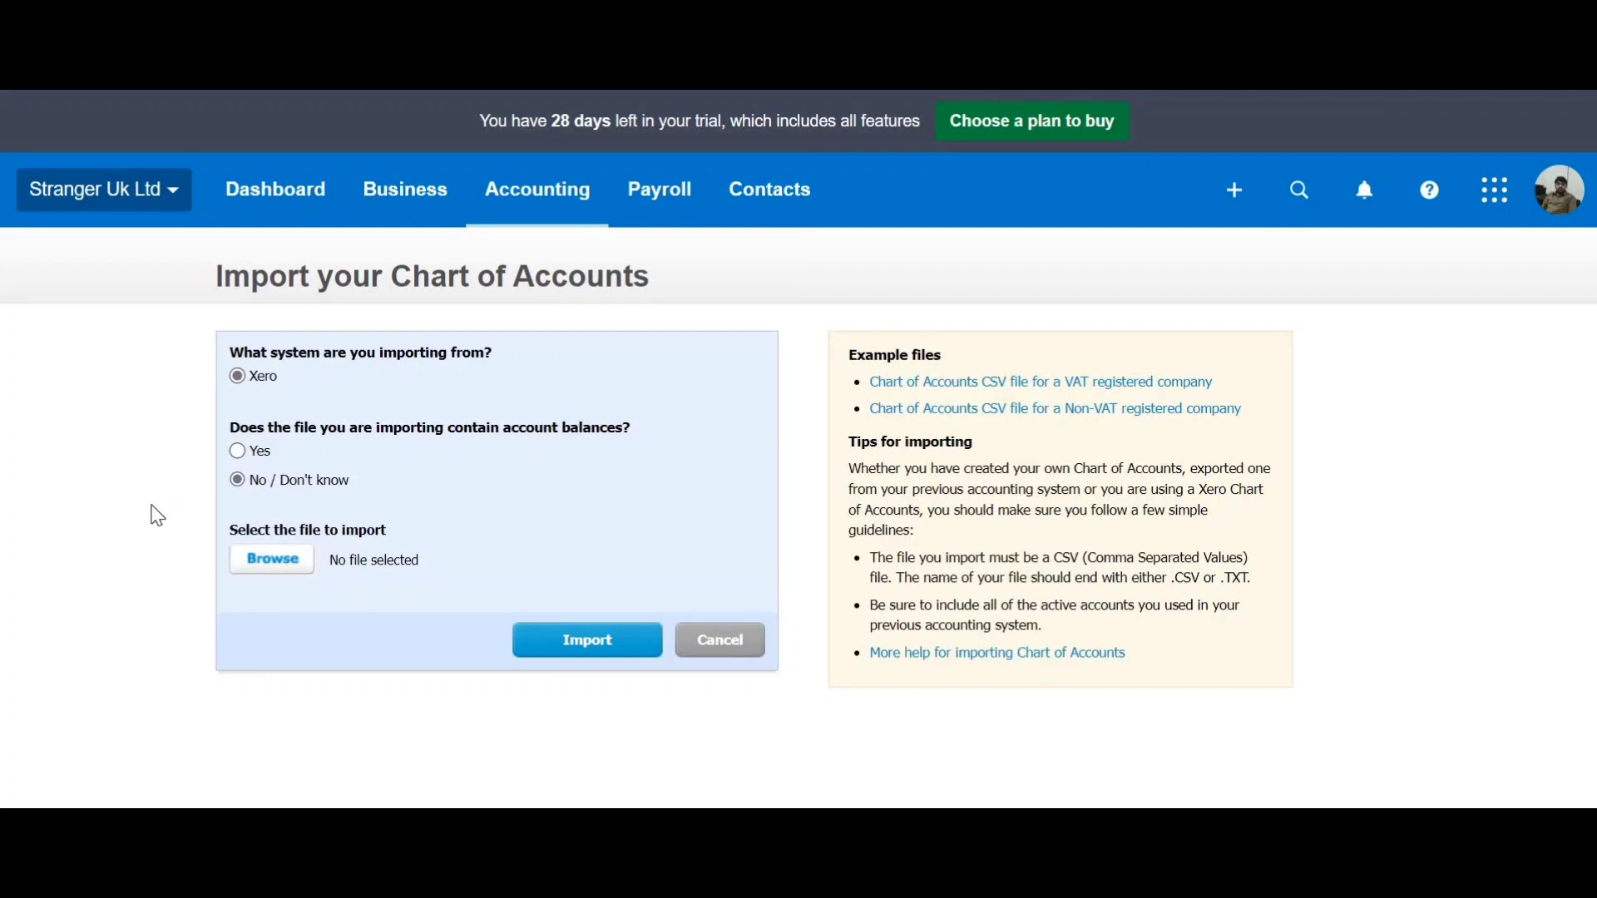
- Select the ChartOfAccounts file from the COA folder on the Desktop and import it as the chart of accounts
click(261, 566)
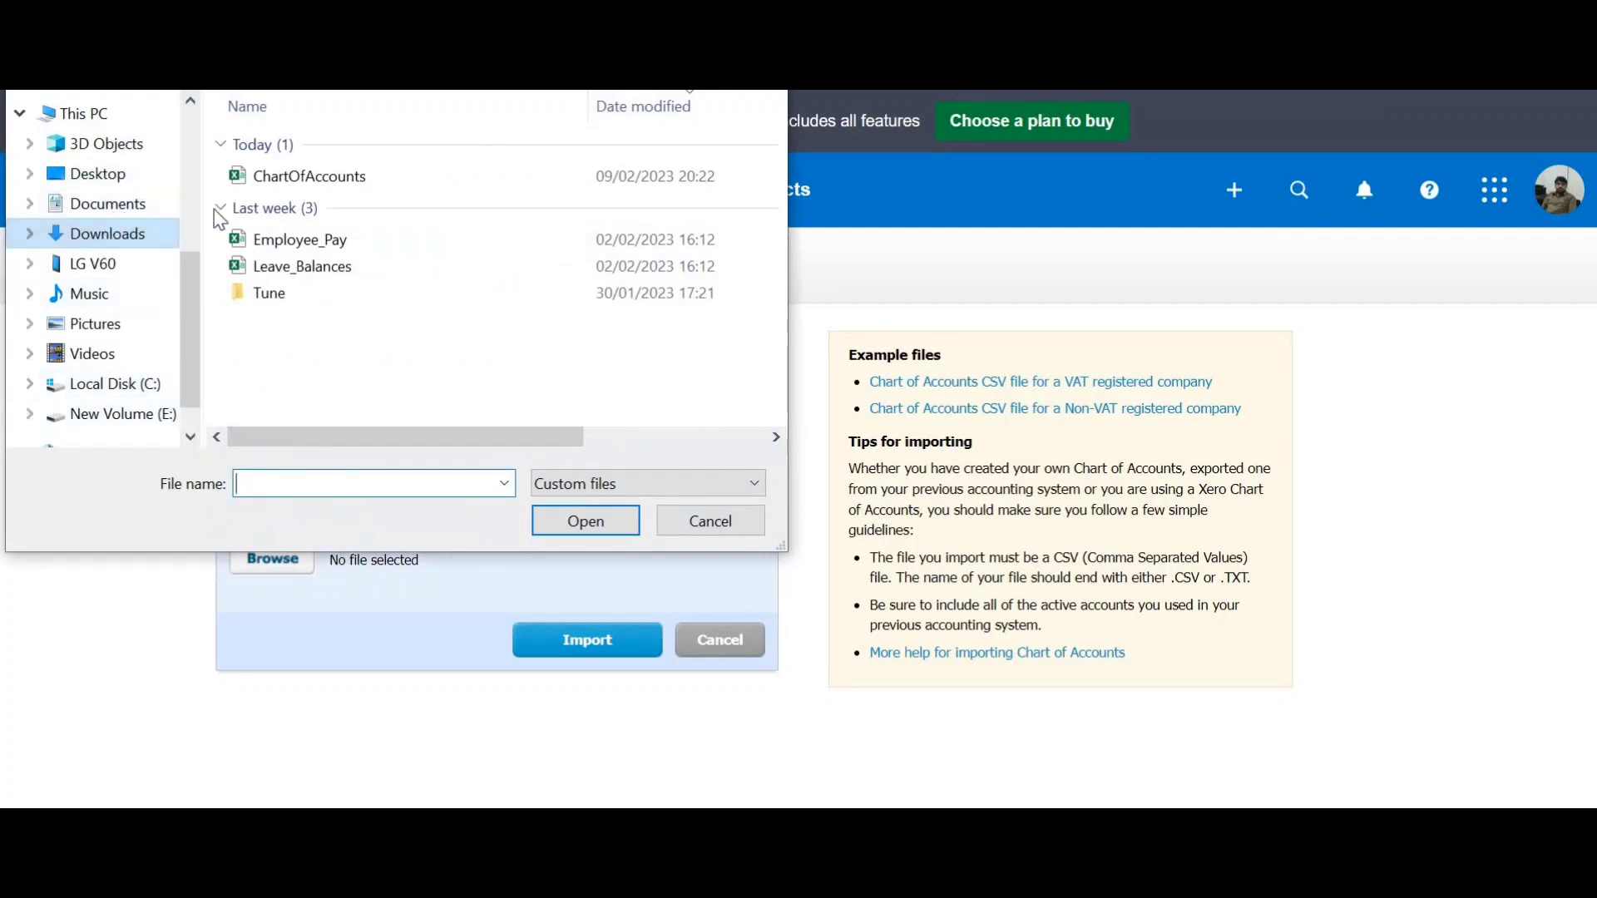
click(120, 185)
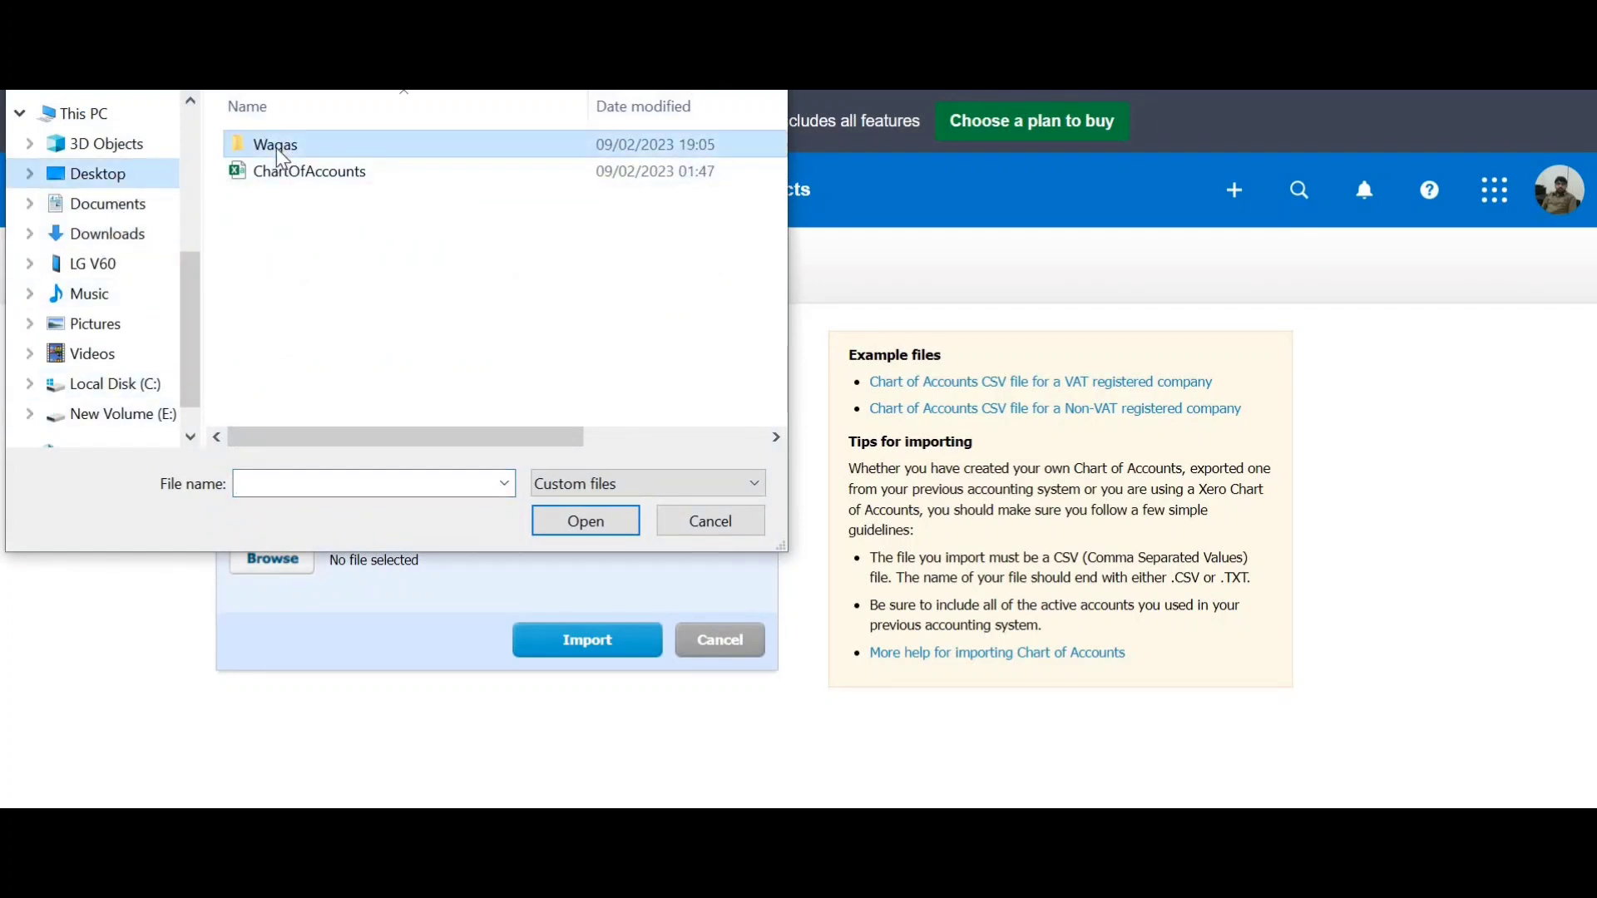
double_click(318, 323)
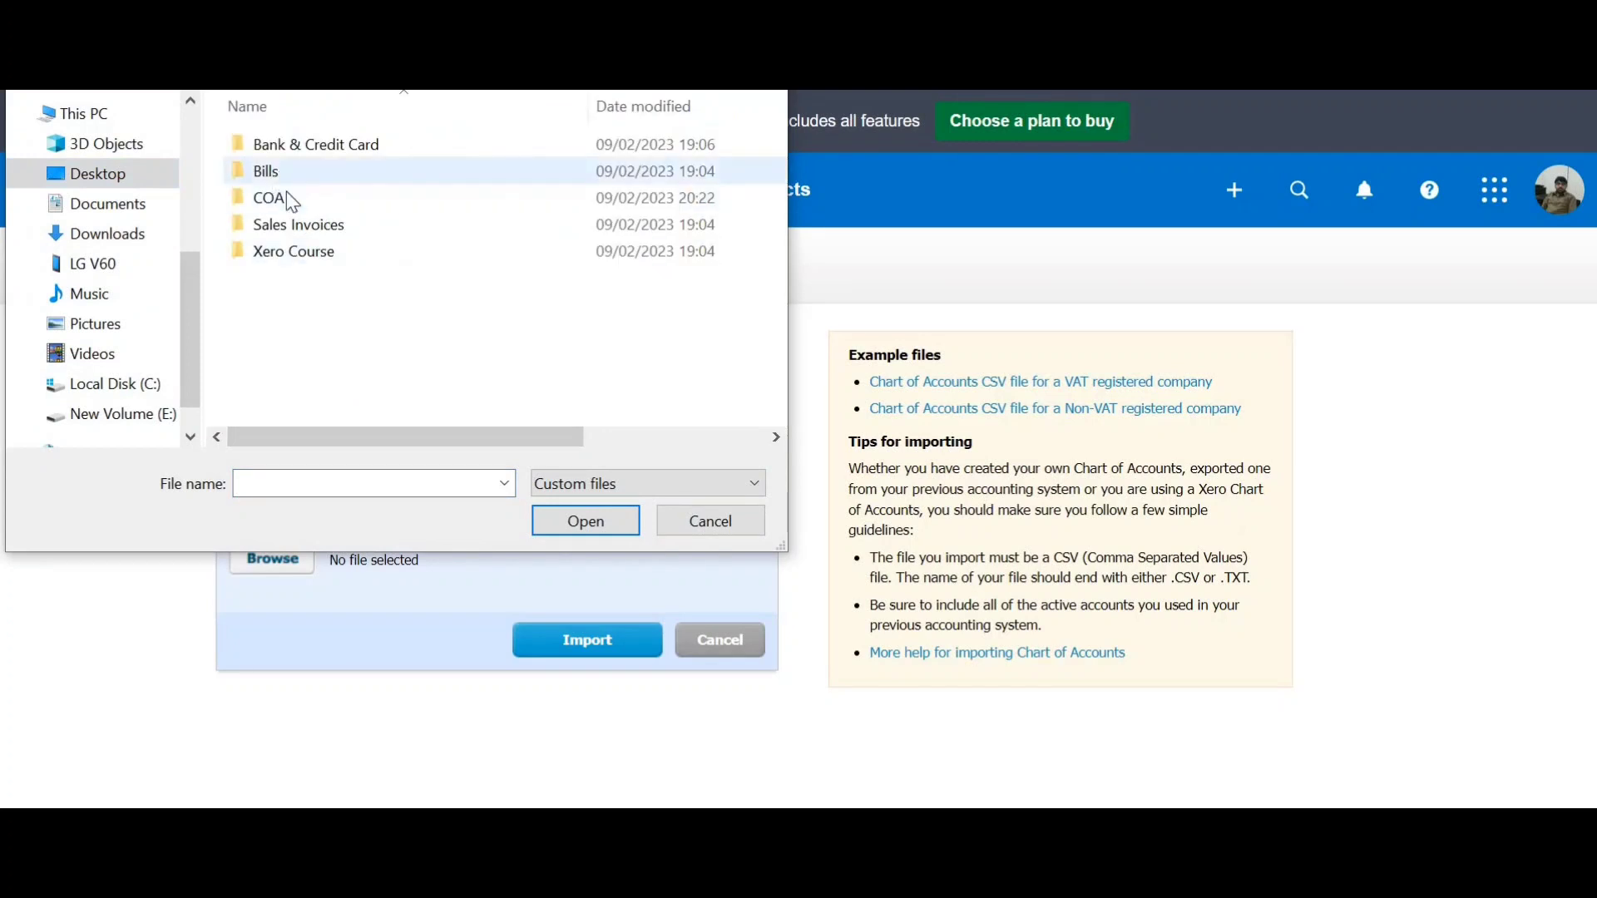
double_click(301, 209)
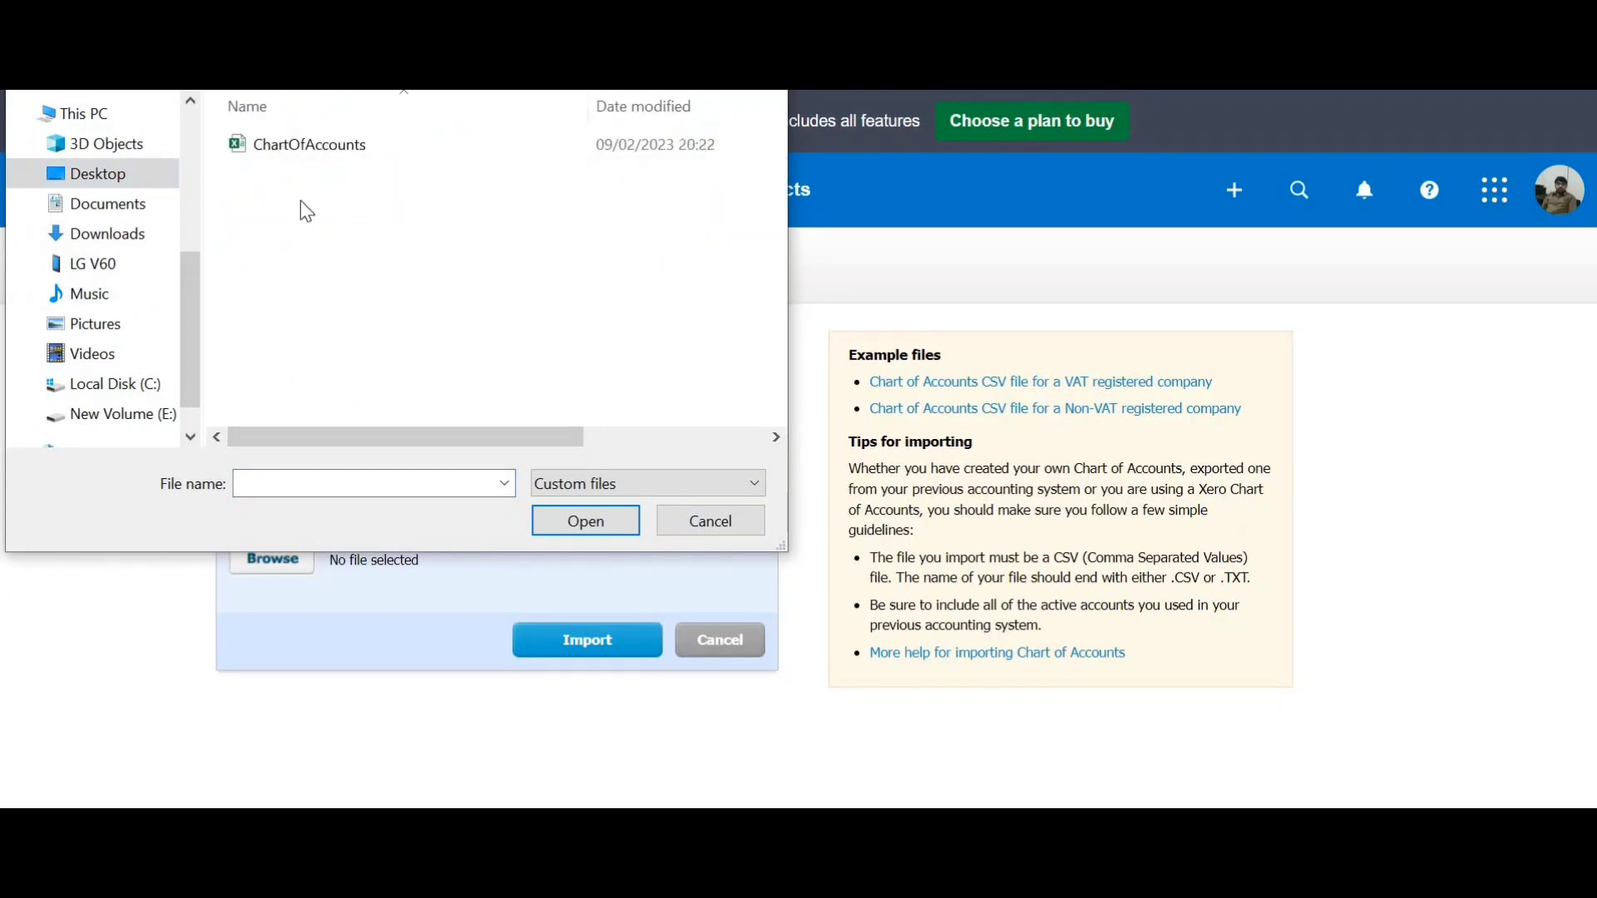
double_click(300, 150)
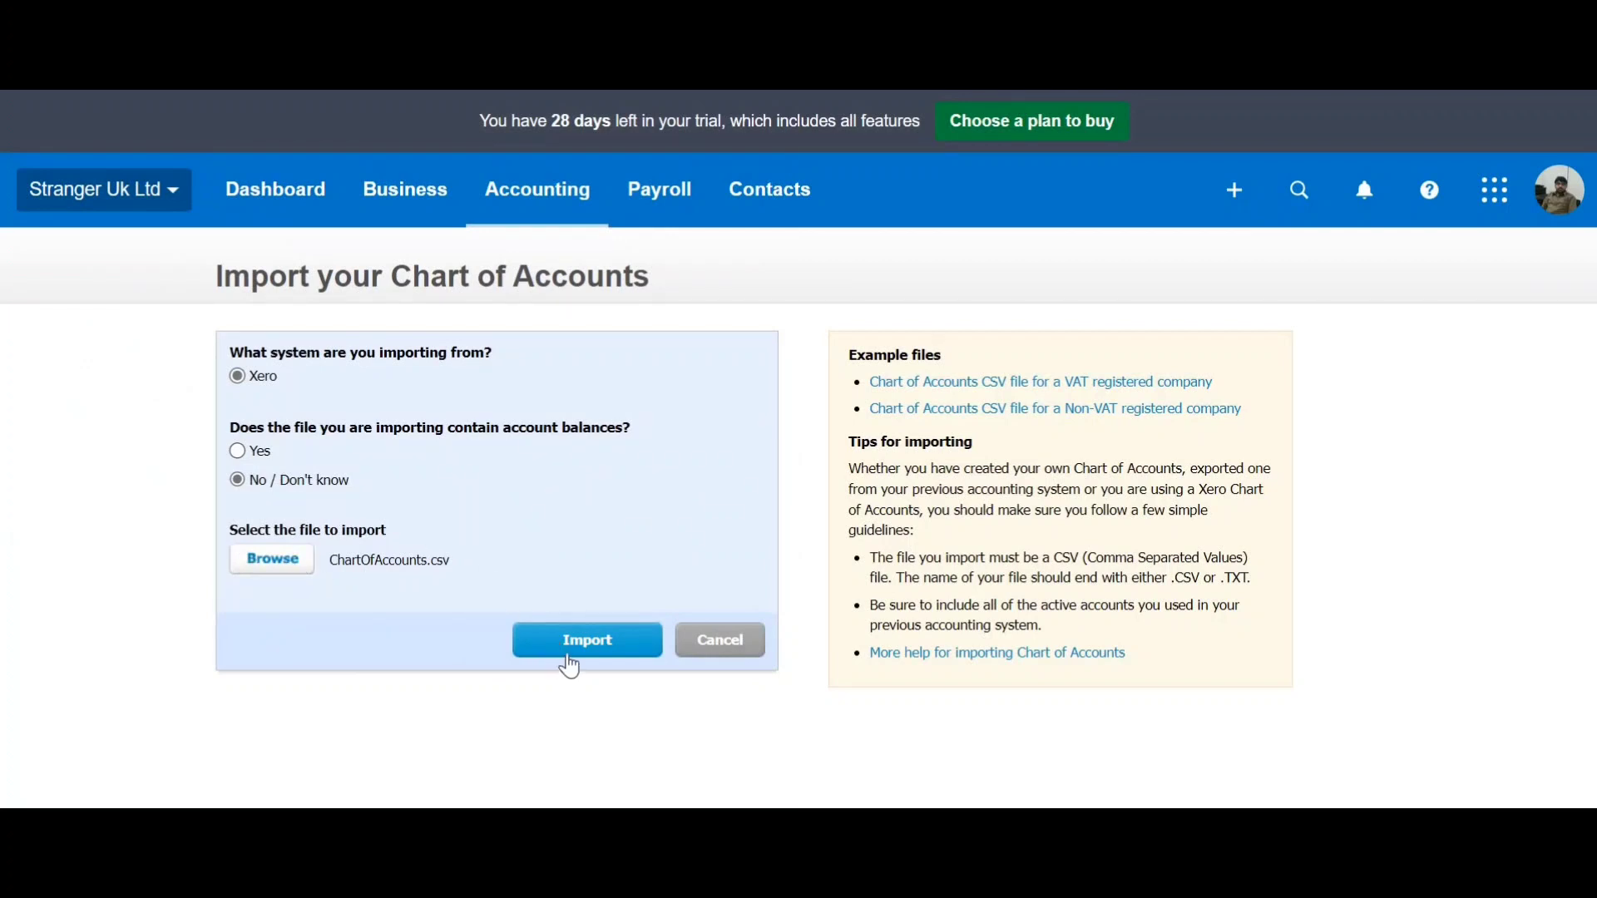
click(571, 652)
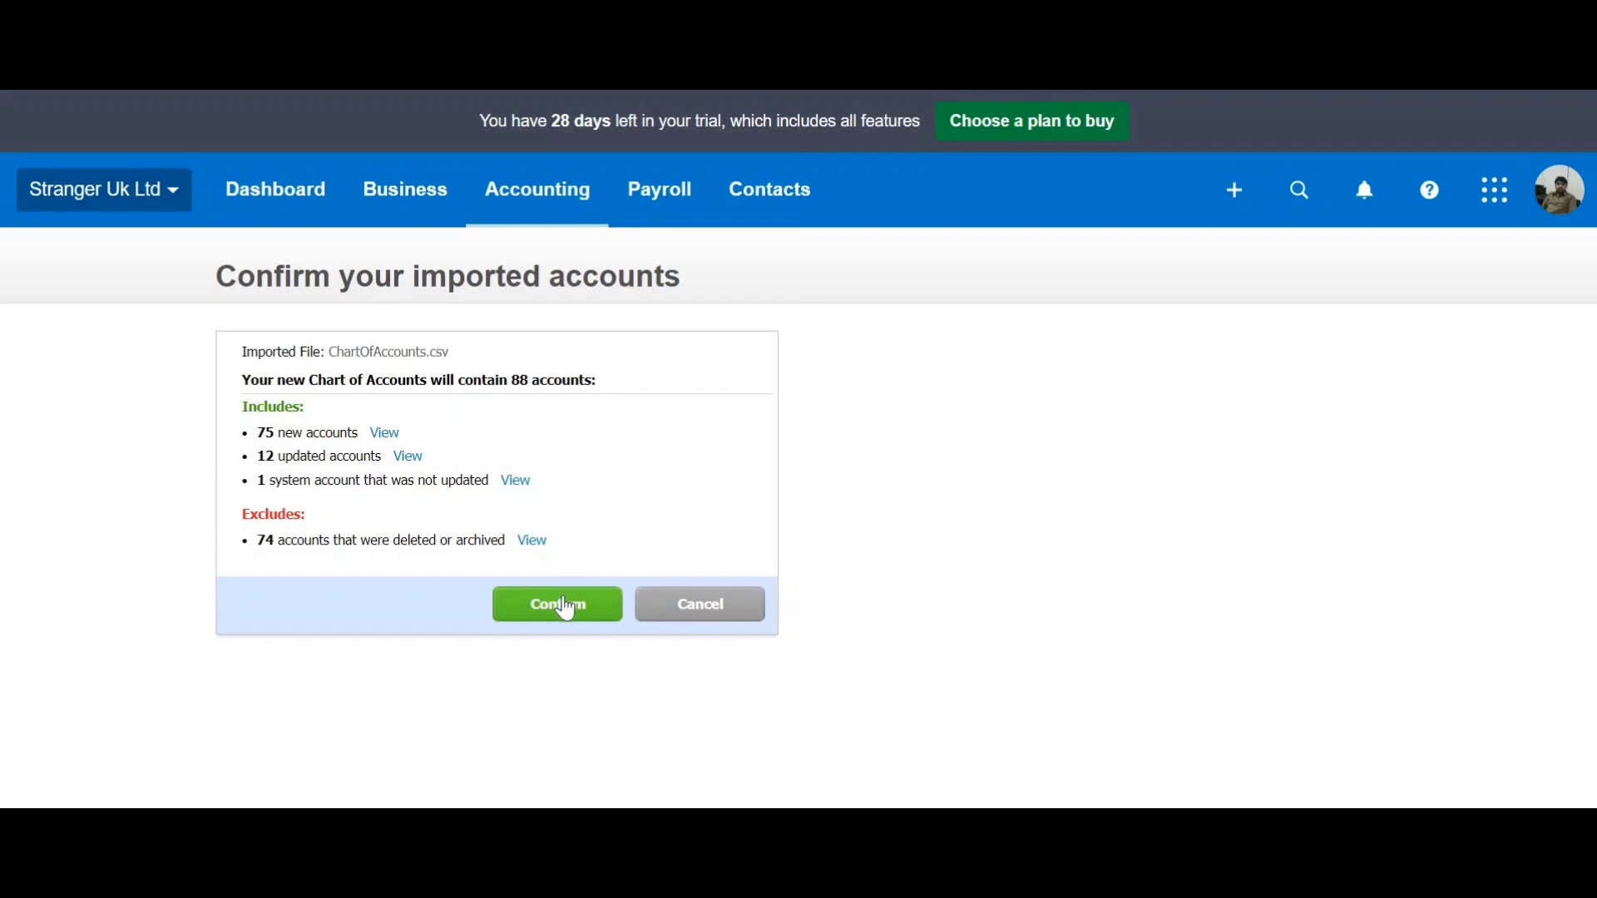
- Confirm the imported accounts and check the updated chart of accounts list for the renamed and added insurance accounts
click(559, 623)
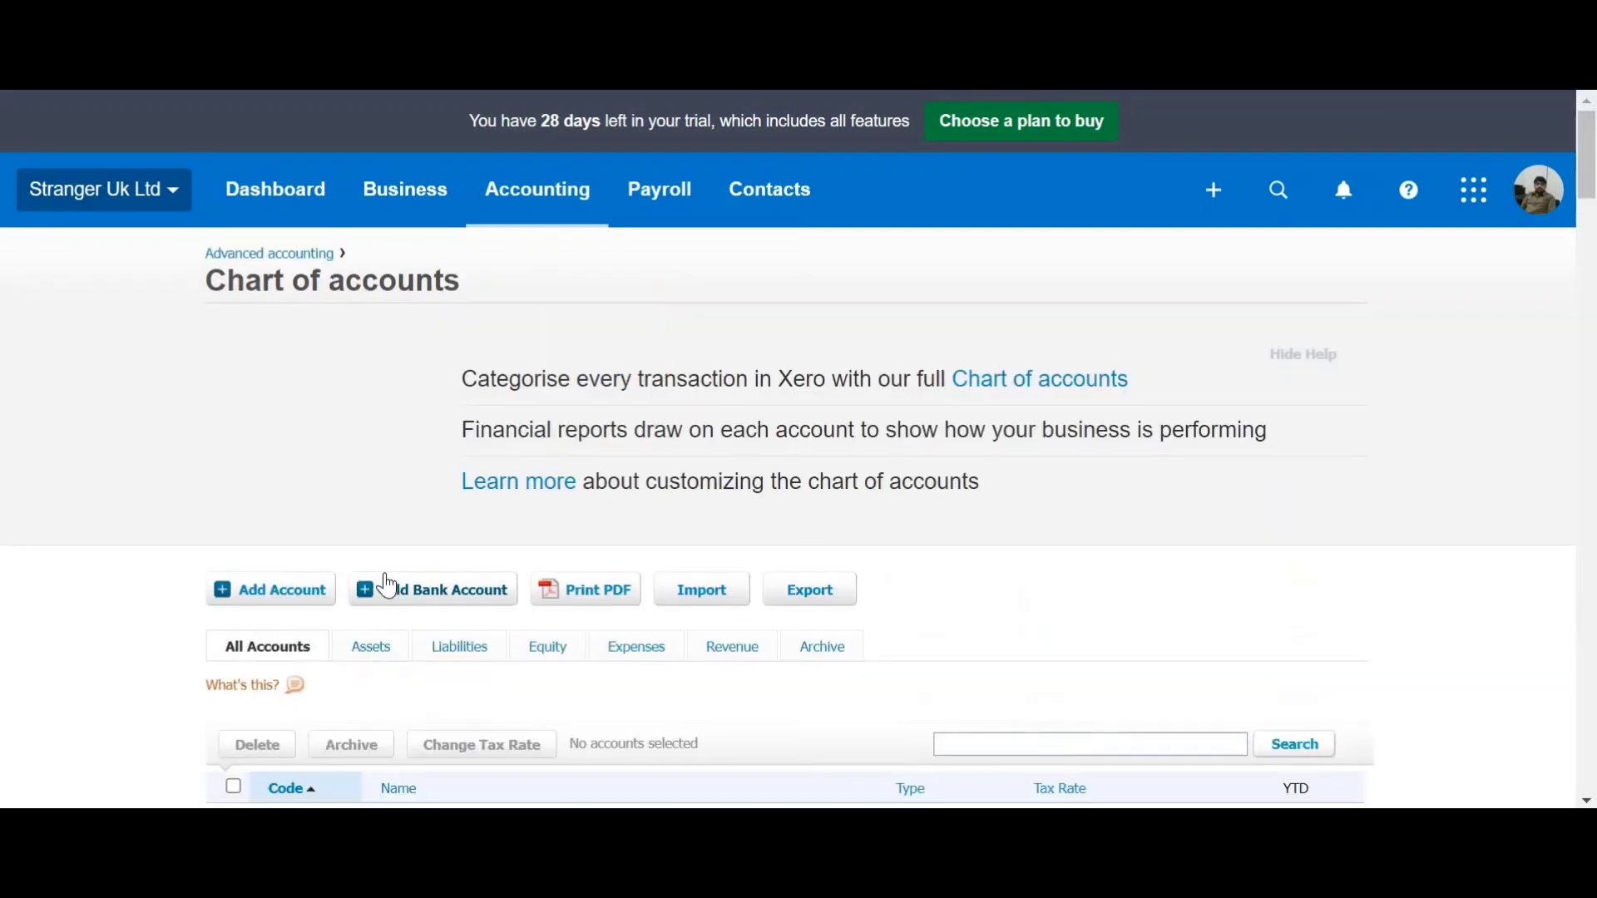
scroll(398, 592, down, 2)
scroll(397, 591, down, 10)
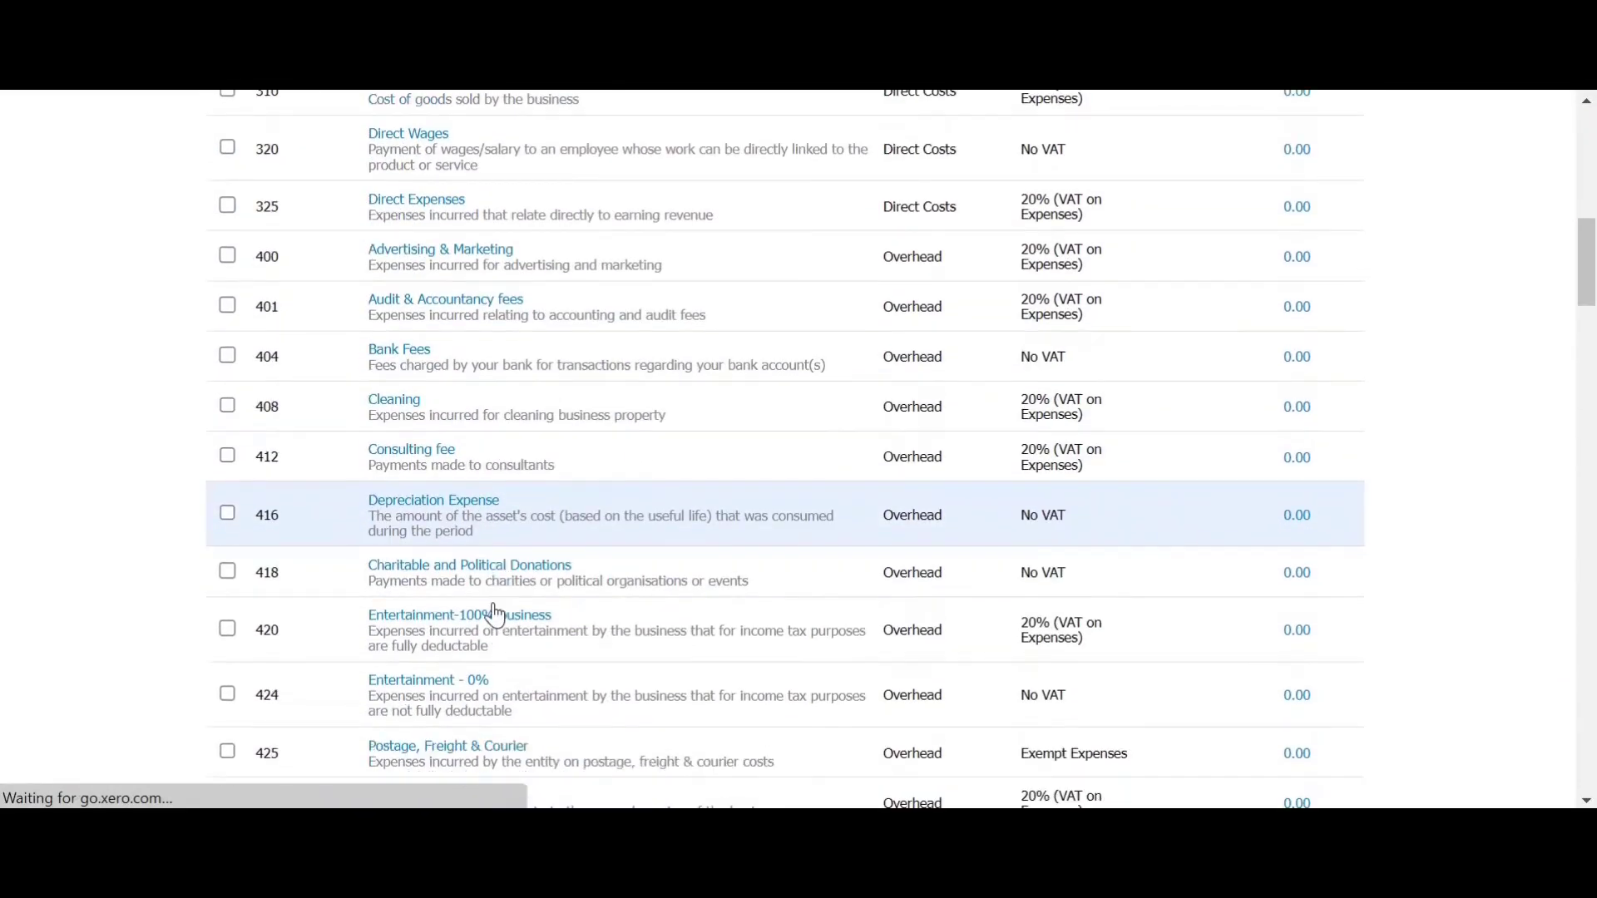
scroll(482, 618, down, 1)
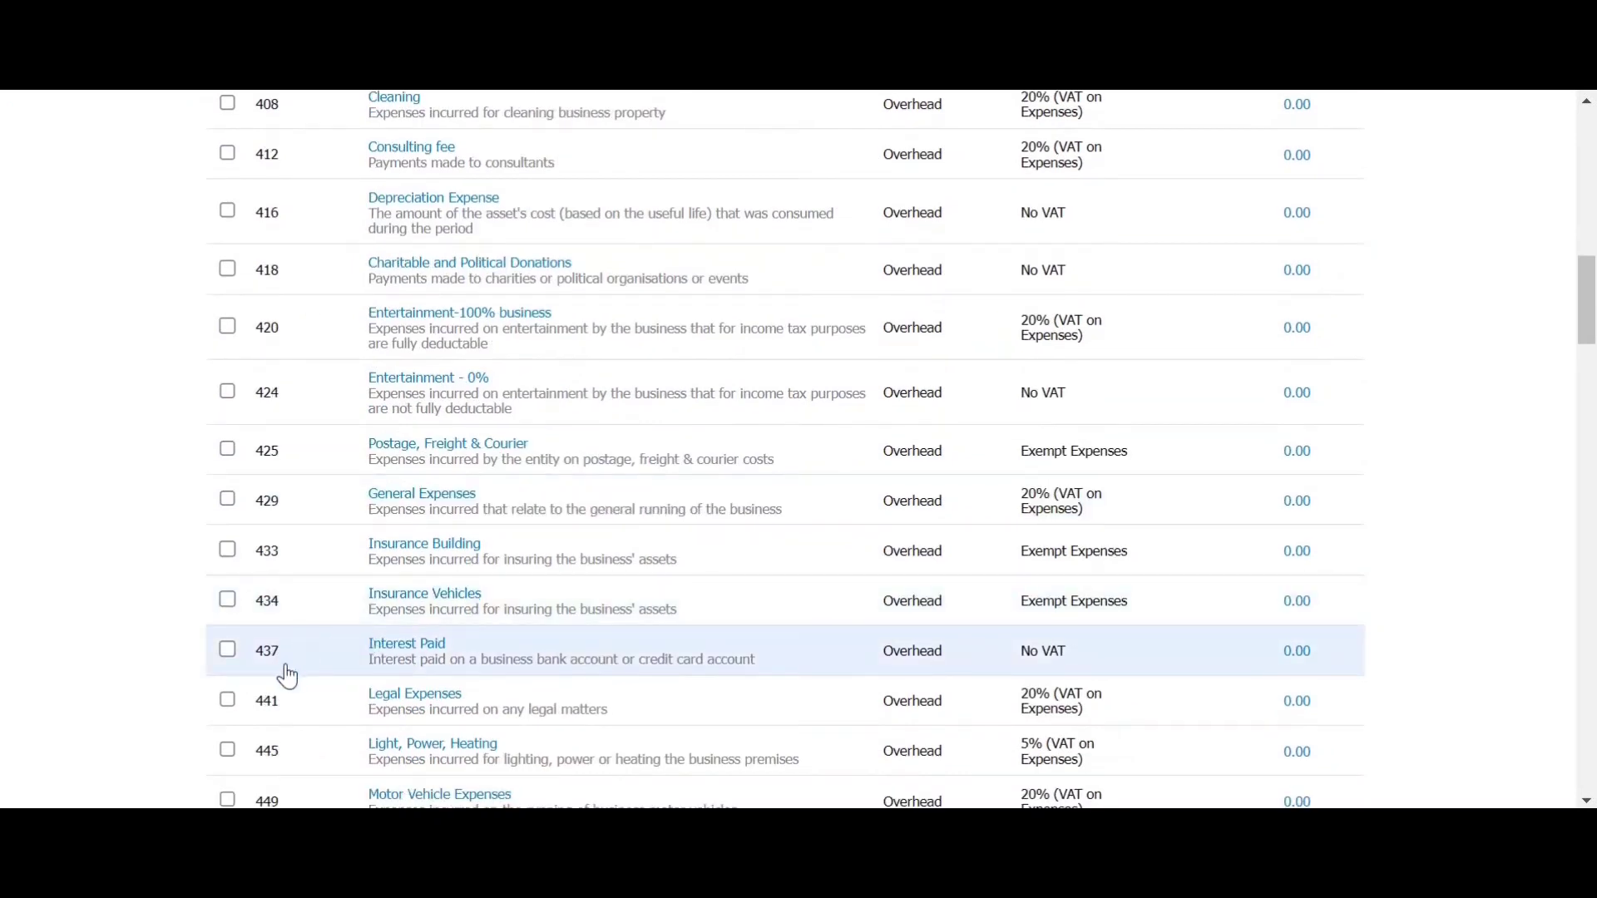
scroll(193, 598, down, 2)
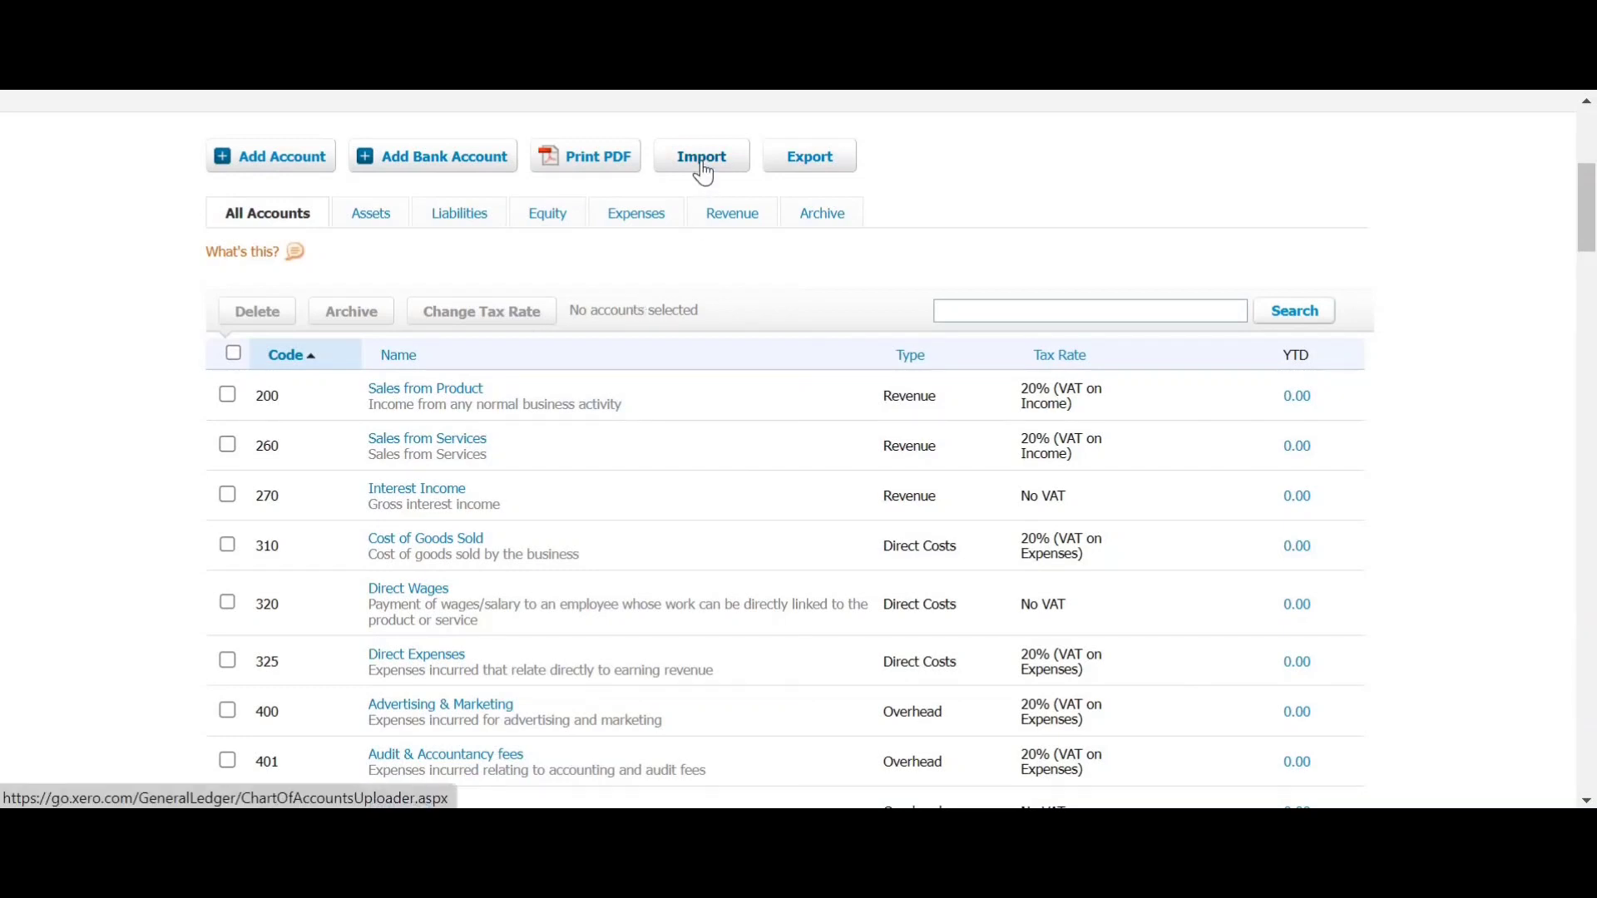
scroll(317, 321, up, 4)
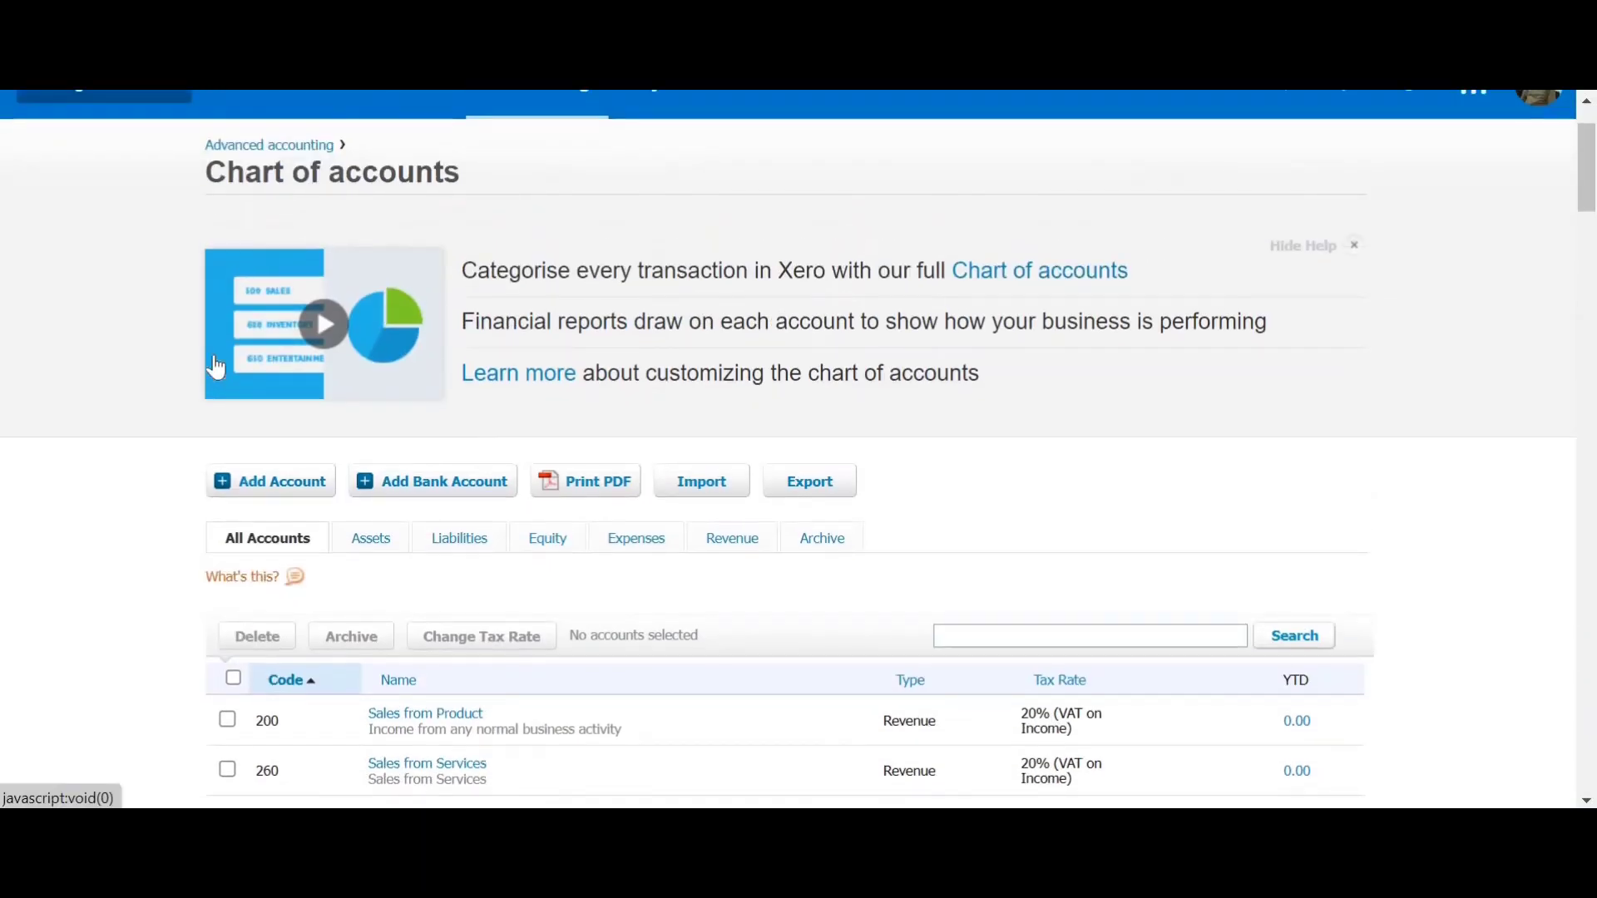
scroll(213, 366, down, 4)
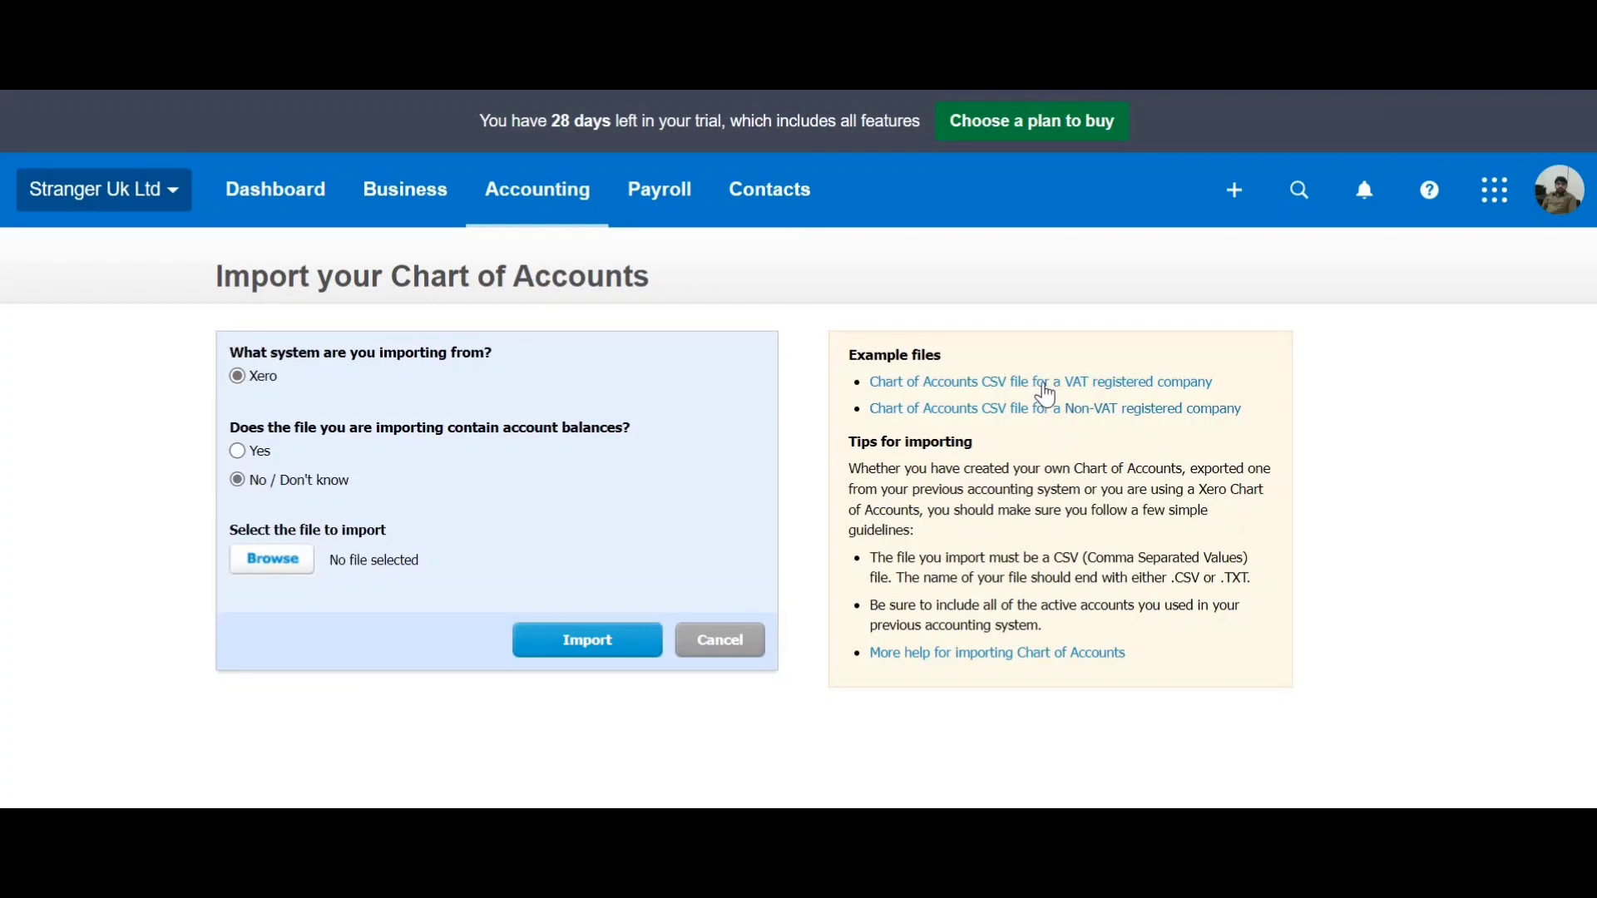
- Open the example Chart of Accounts CSV for a VAT registered company in Excel and widen its columns
click(1045, 391)
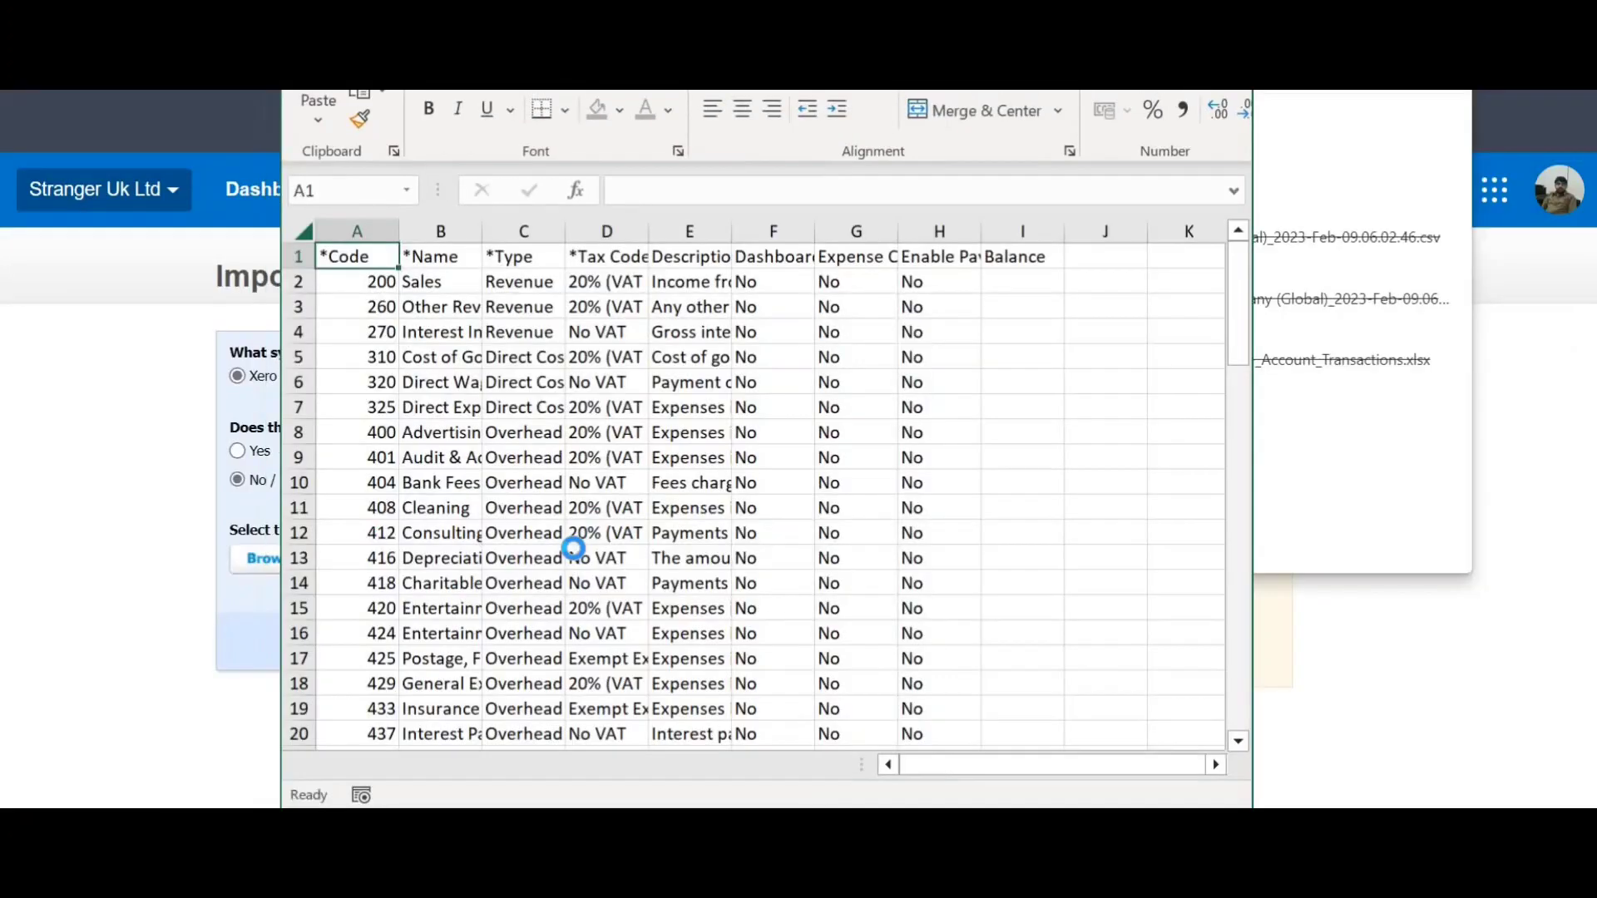
click(1178, 113)
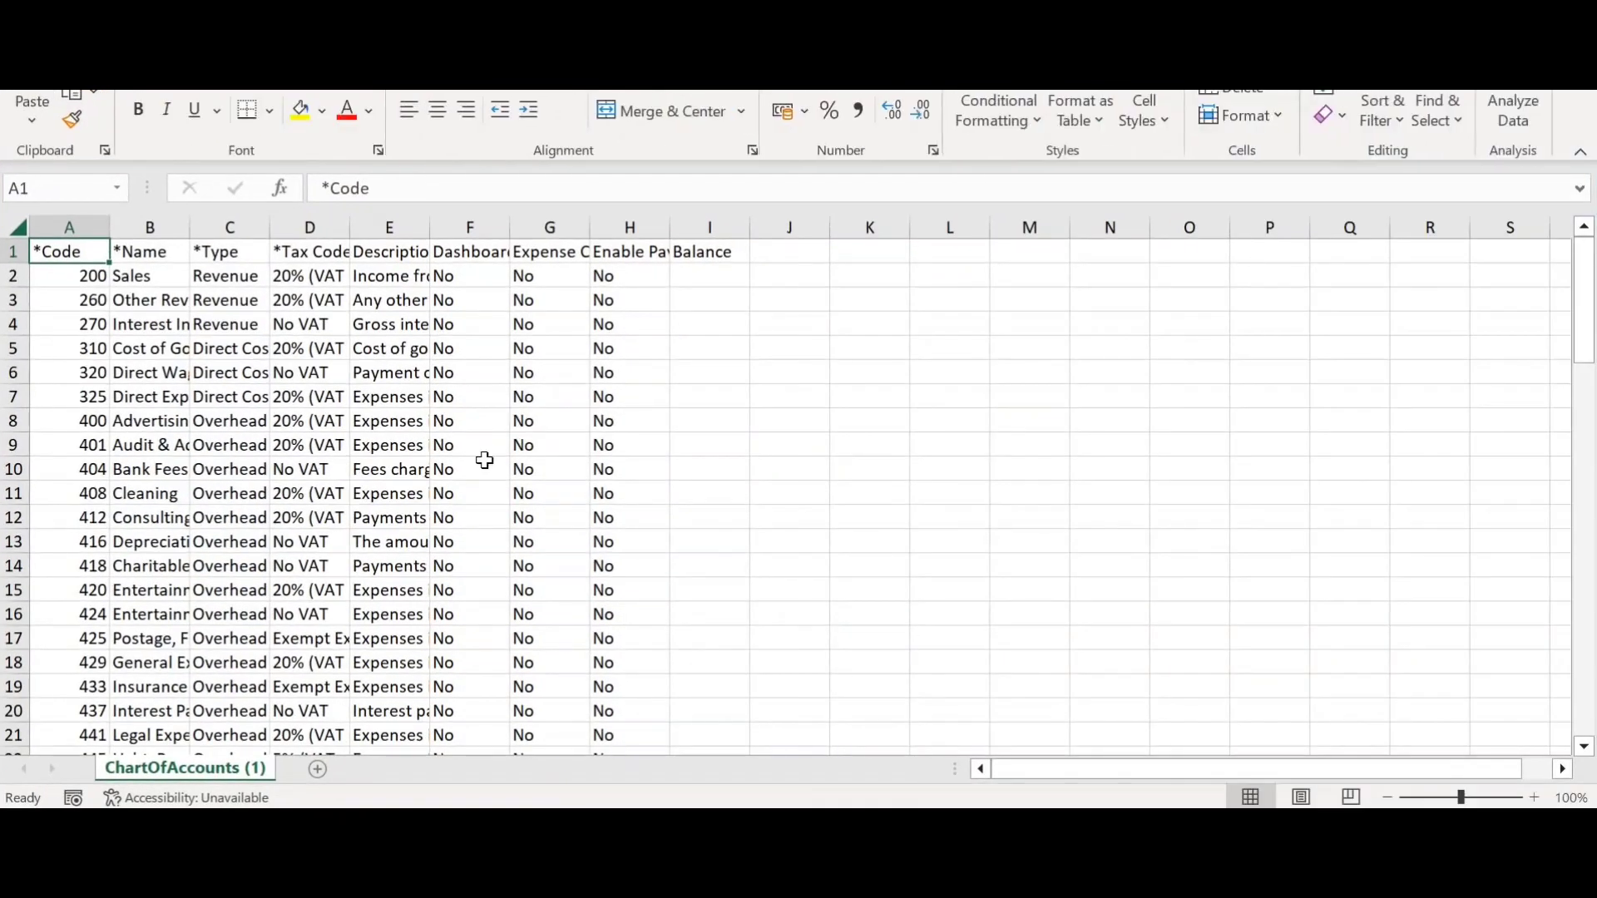
drag(269, 236, 374, 235)
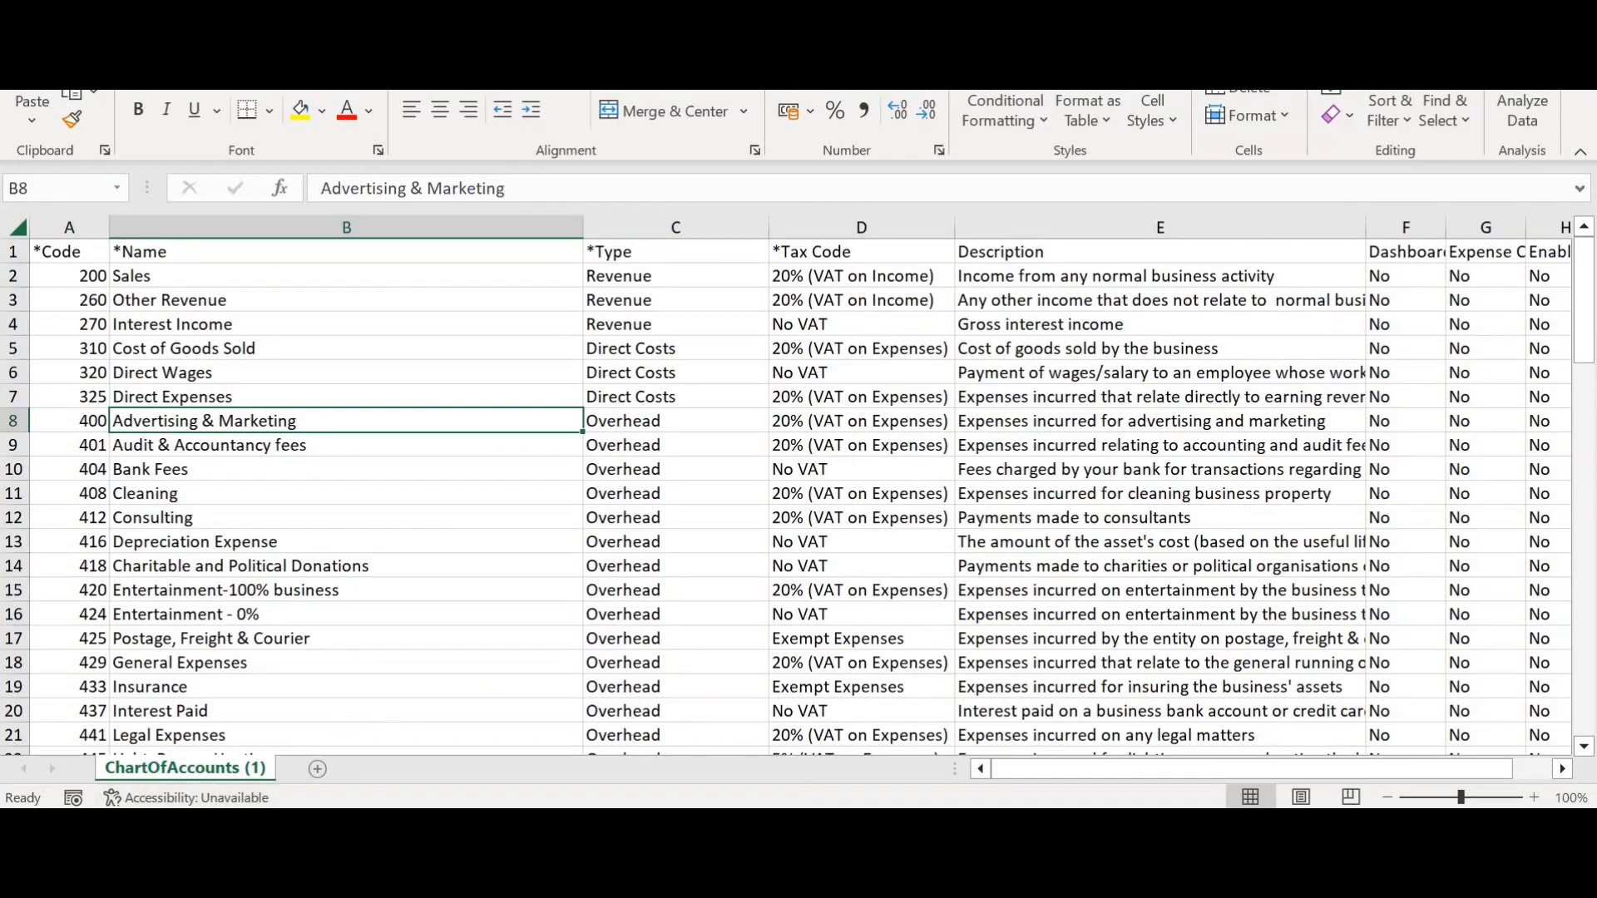
- Open the Sample workbook from the COA folder and maximise its window
click(153, 832)
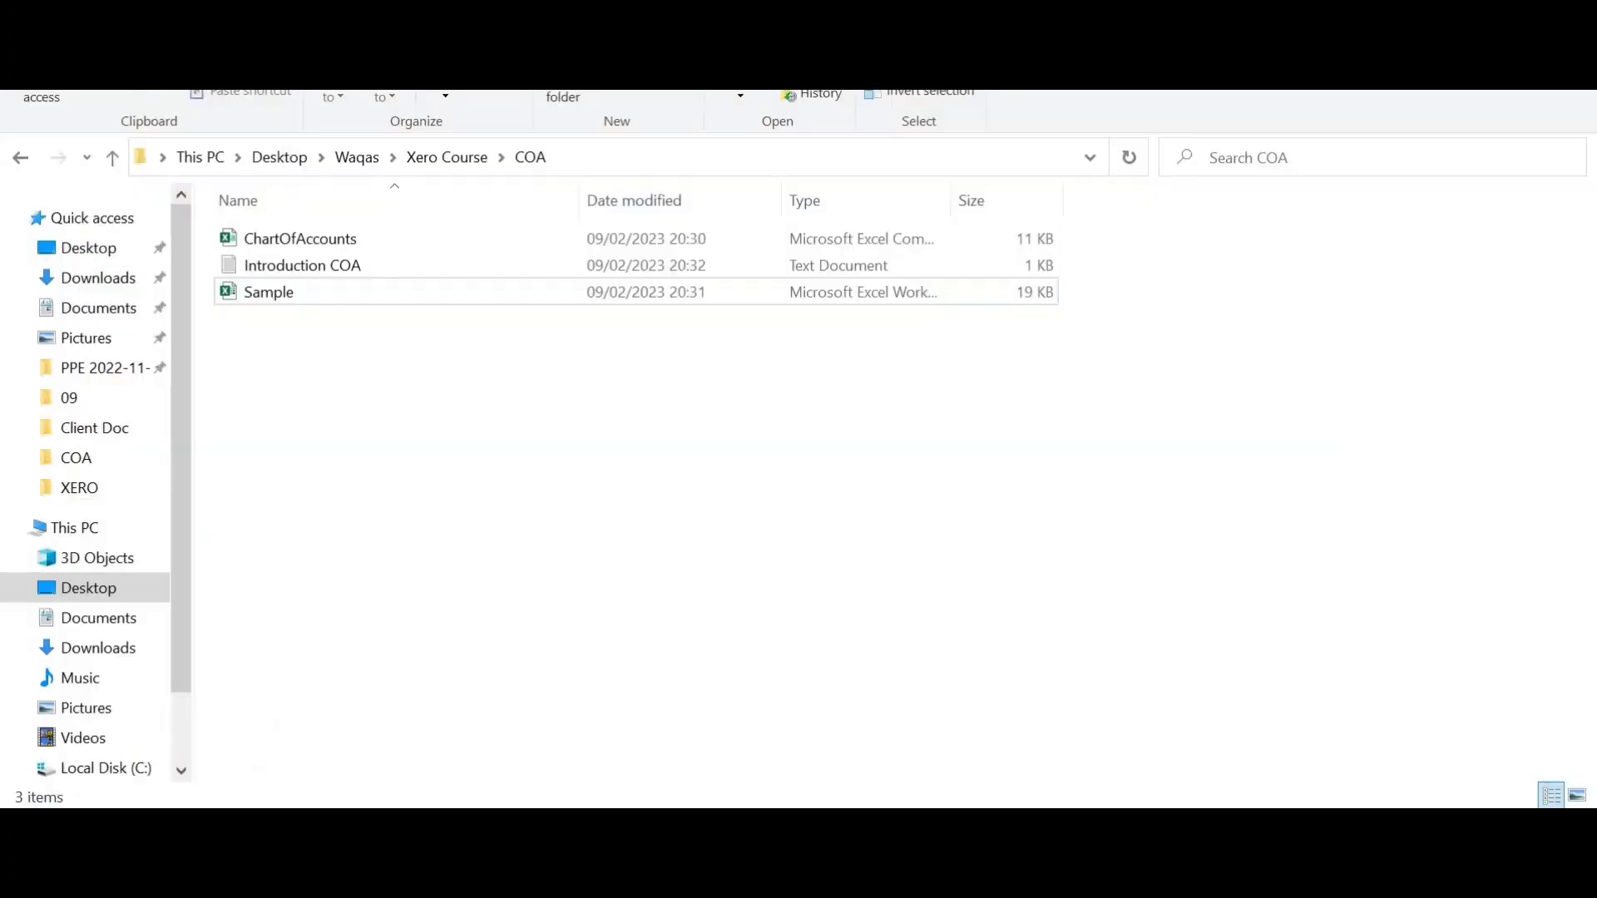
double_click(281, 298)
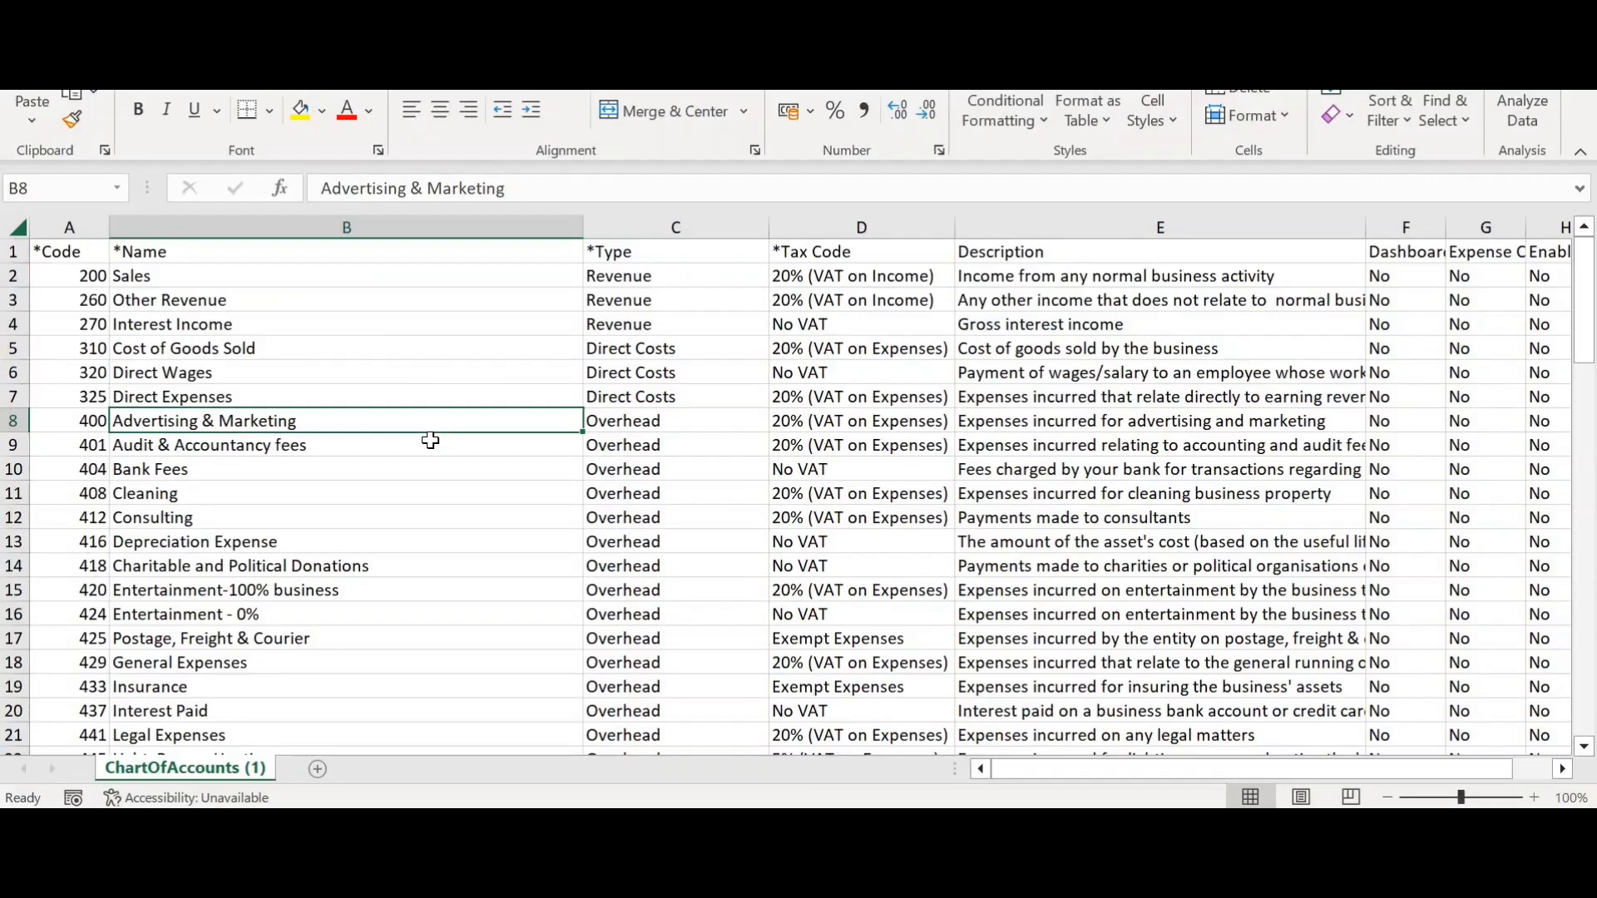
click(456, 329)
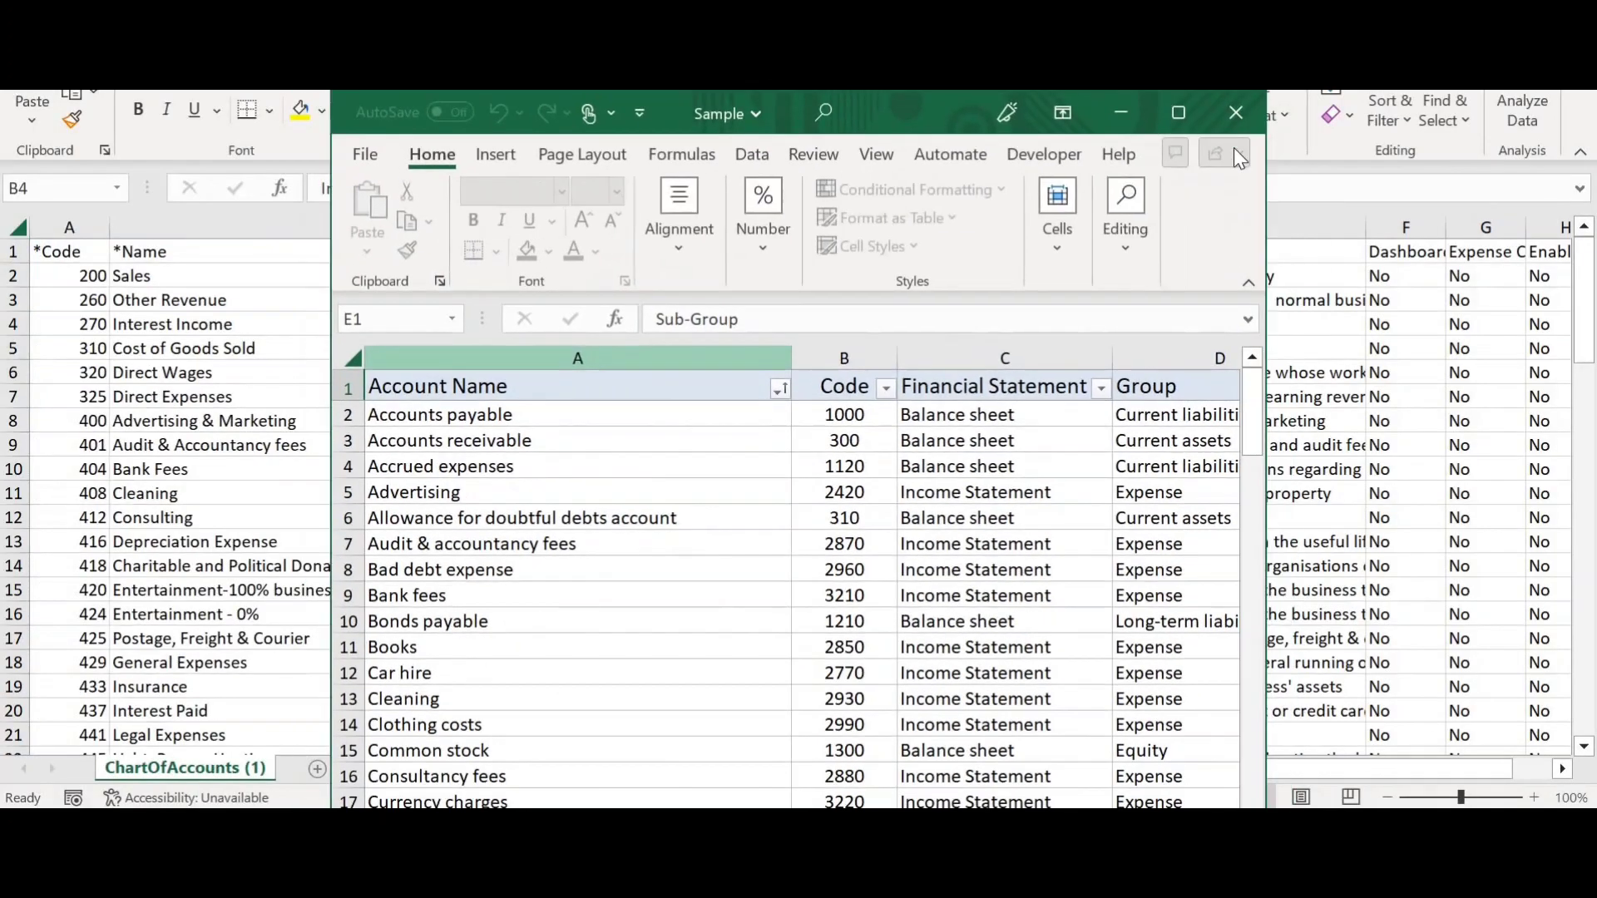
click(1179, 113)
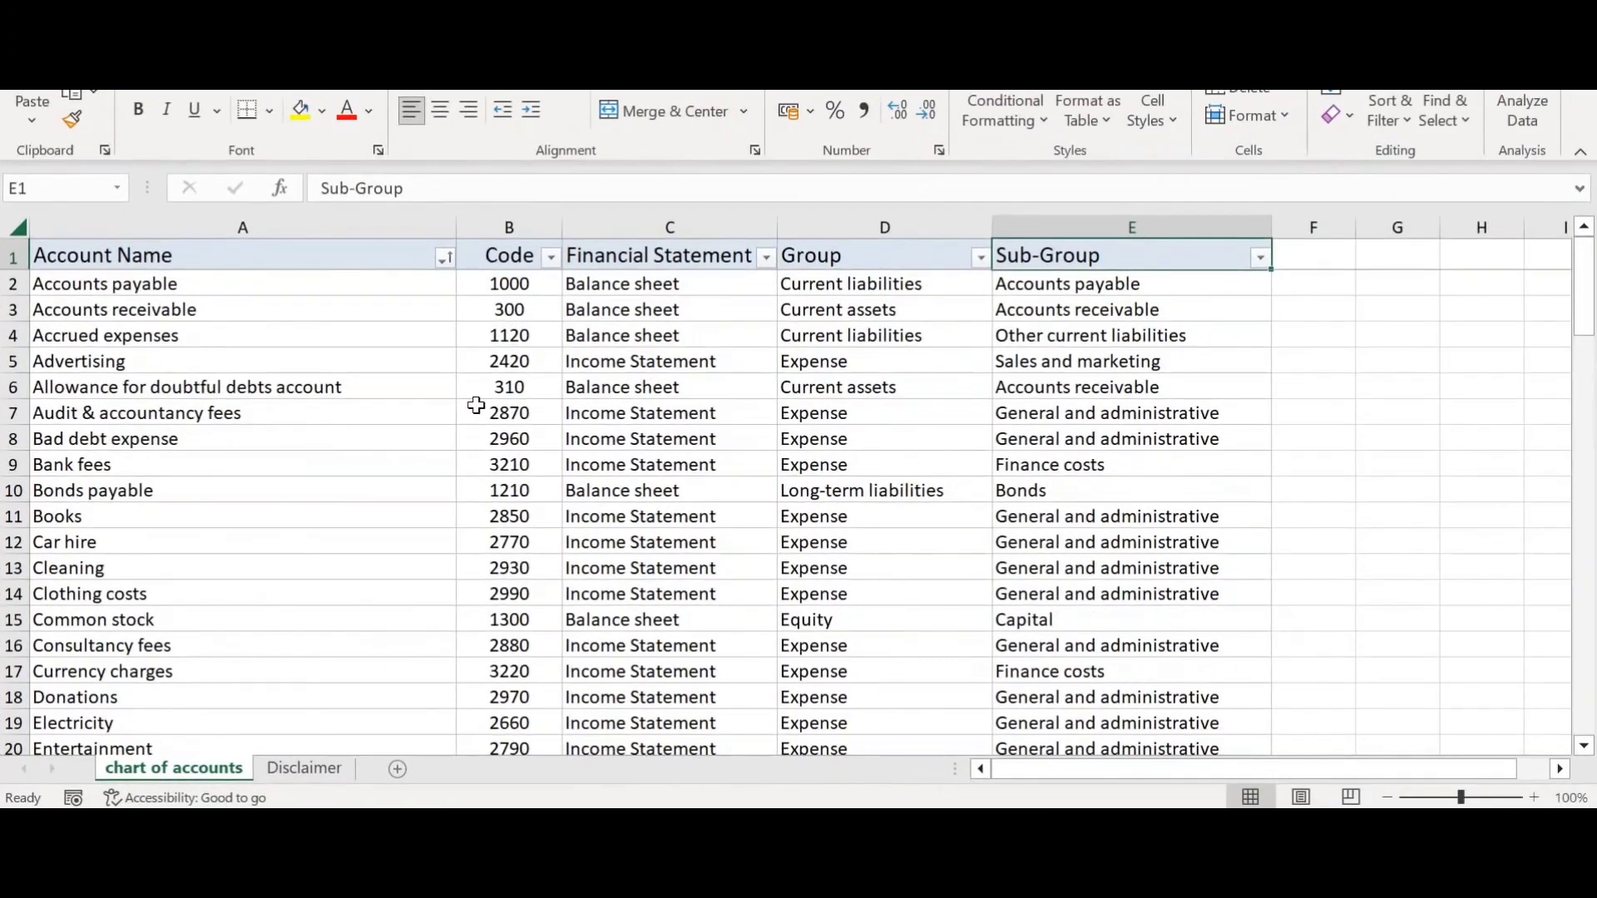
- Examine the Sample workbook's column headings from Account Name to Sub-Group
click(248, 434)
click(256, 283)
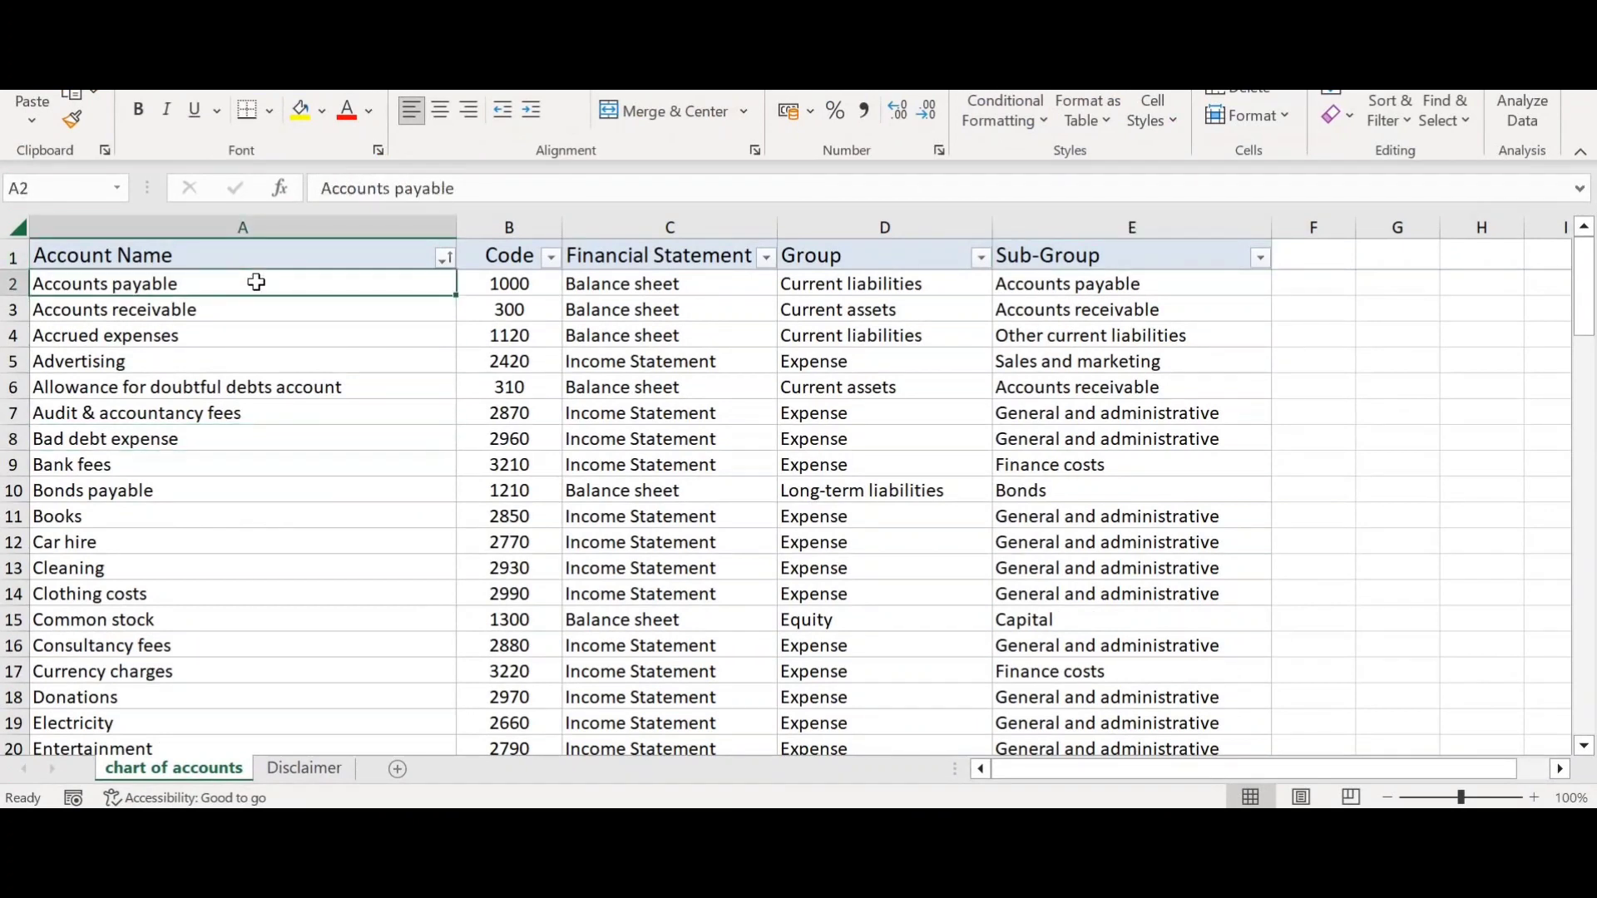
key(Up)
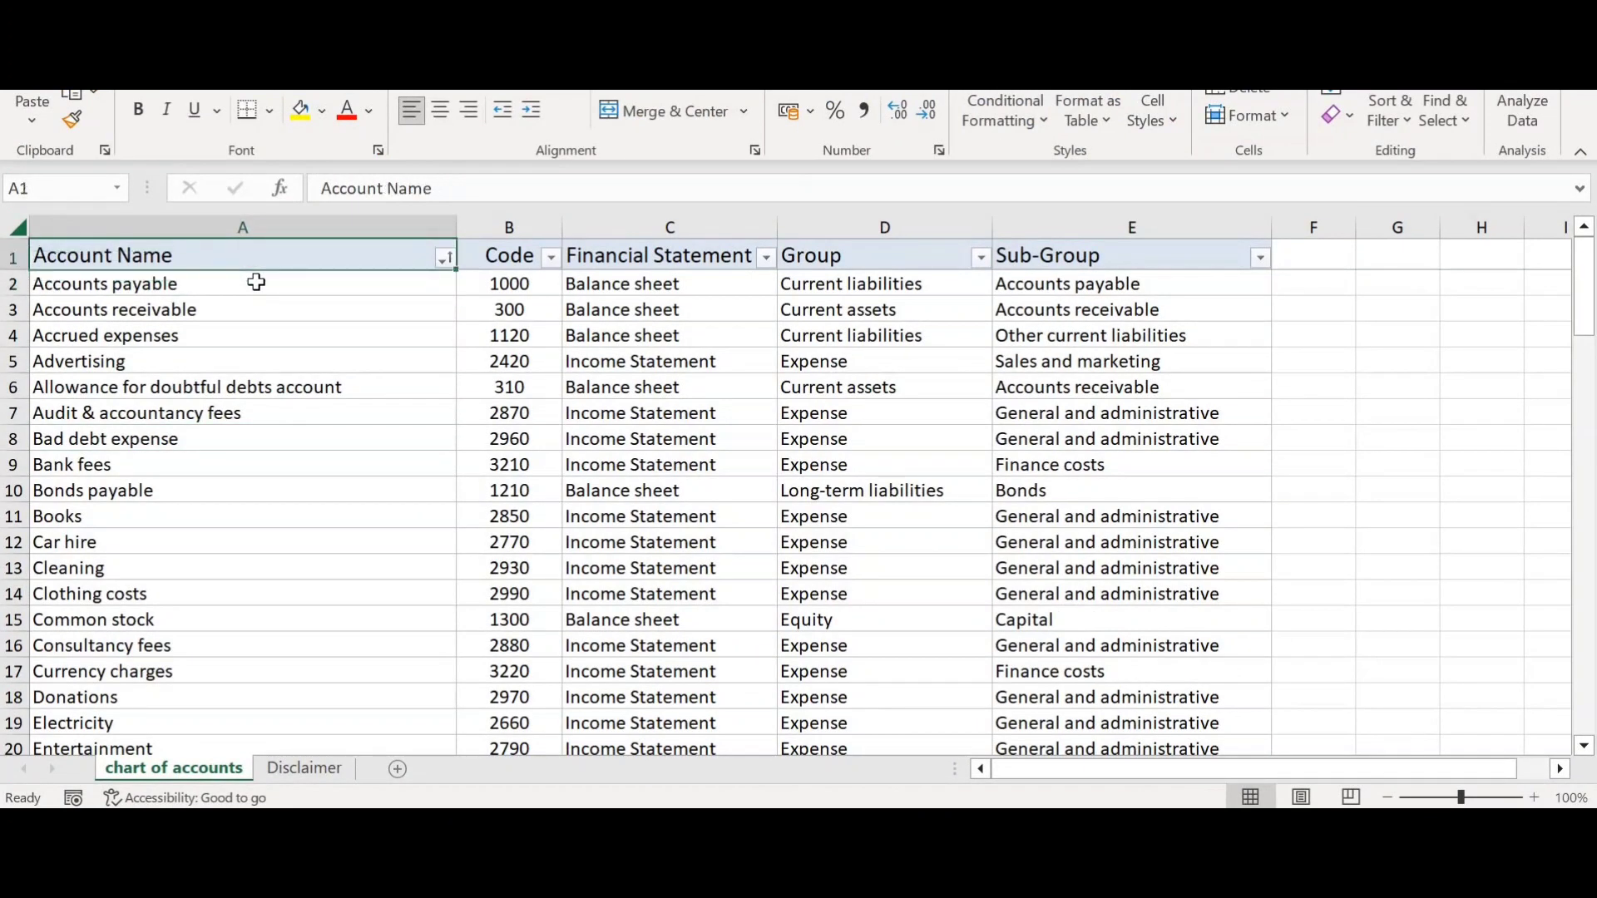
key(shift+Right)
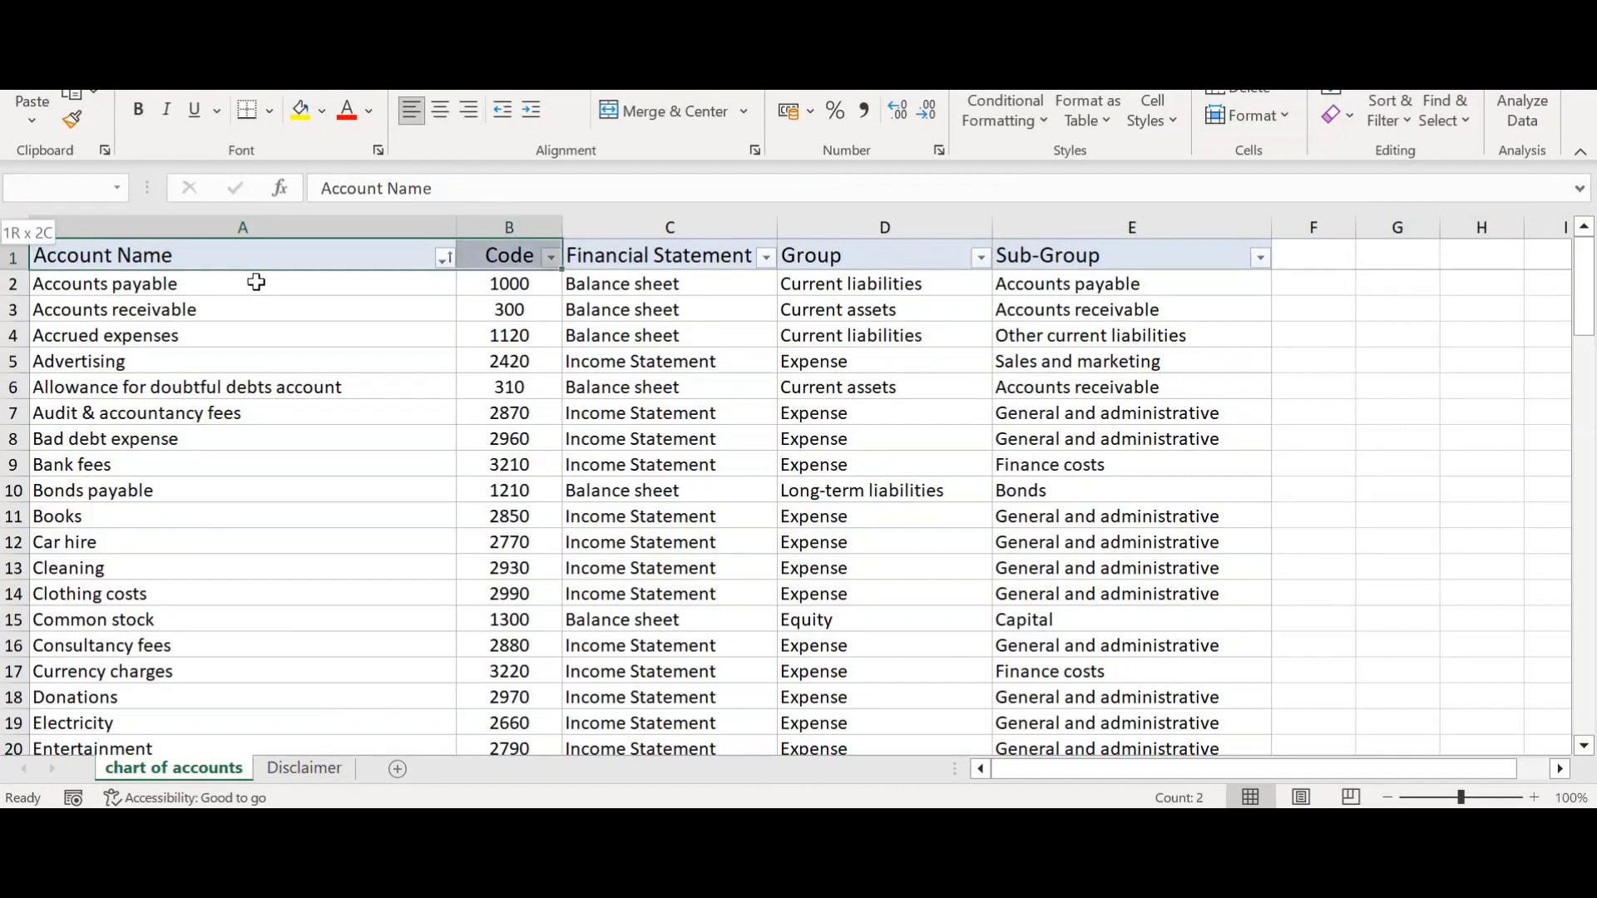
key(shift+Right)
key(shift+Right)
key(shift+Right)
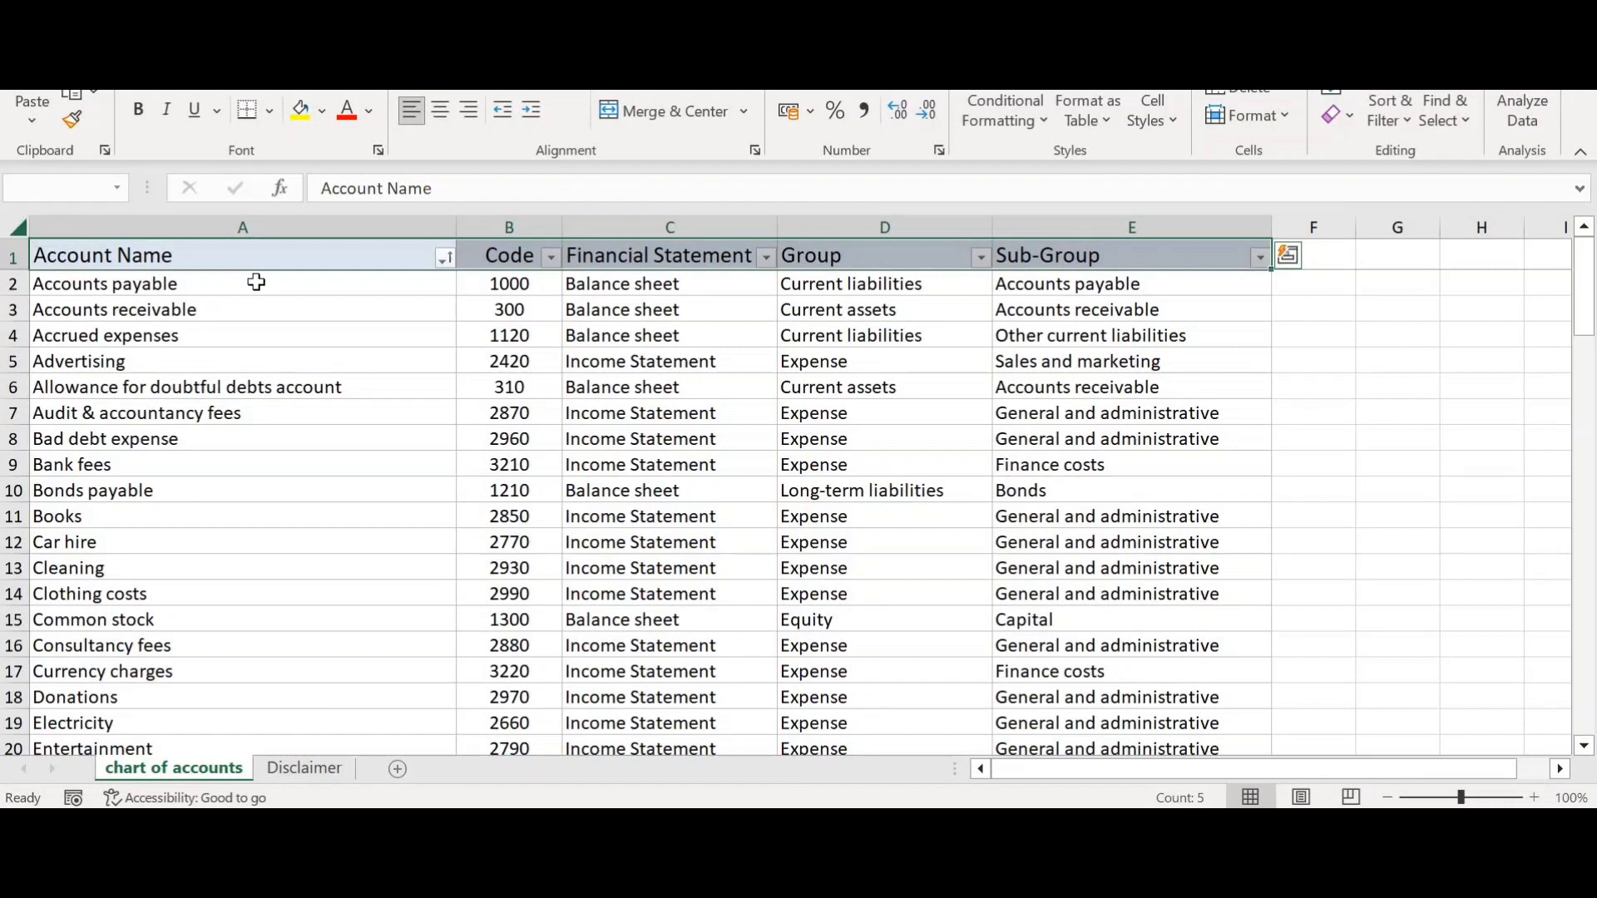
click(256, 283)
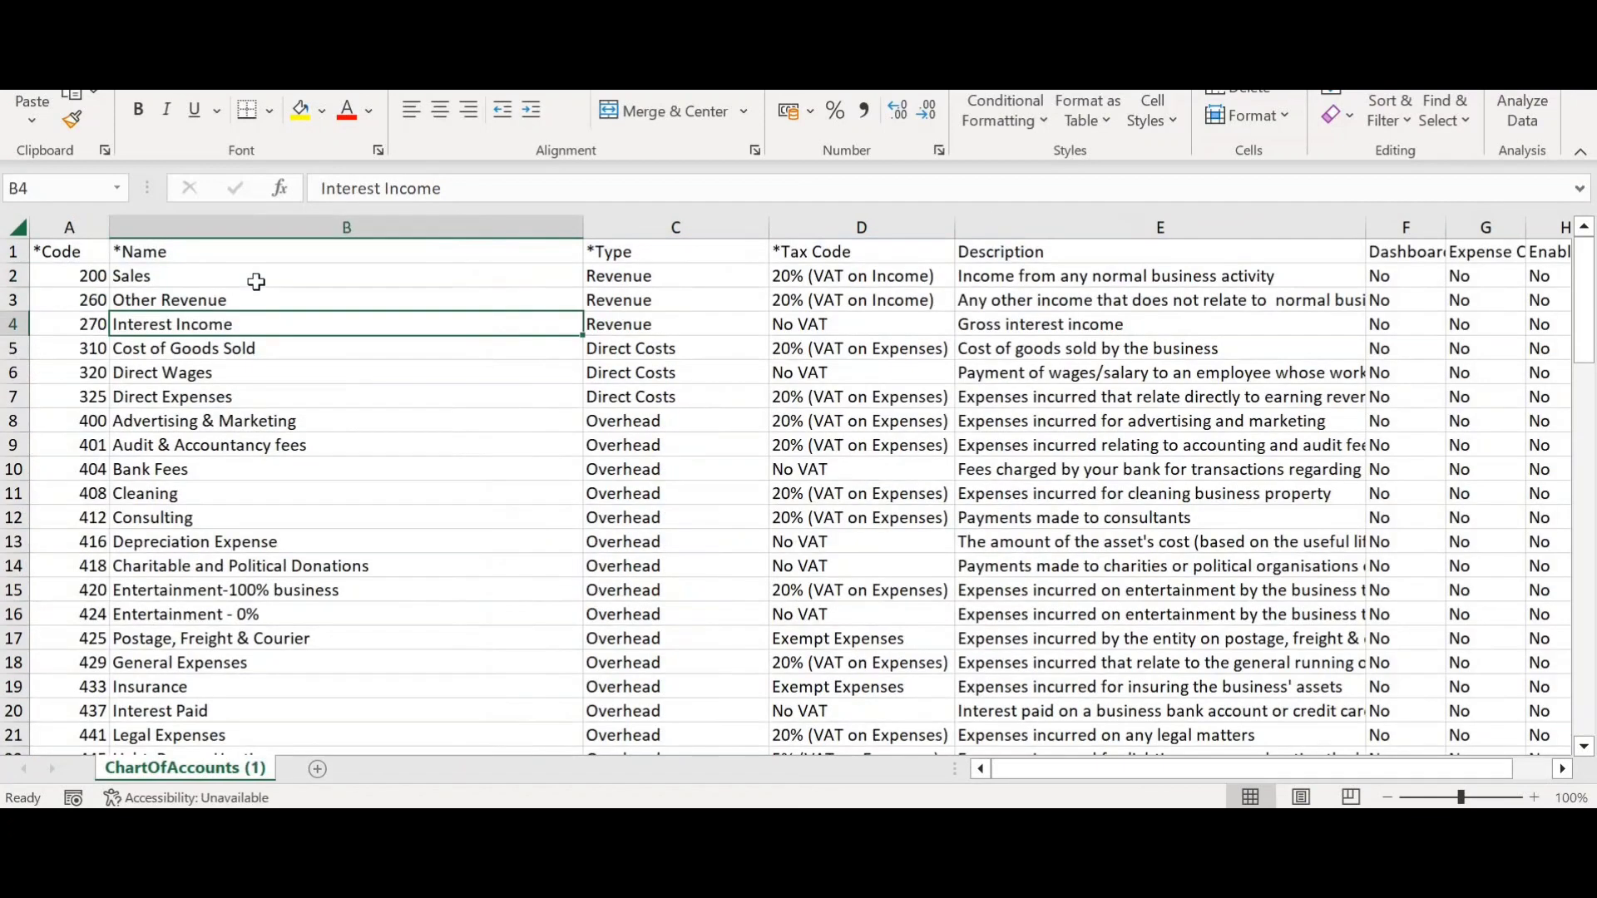
- Make A2 the active cell in ChartOfAccounts (1), then copy all the account codes below the Code heading in the Sample workbook
key(Up)
key(Up)
key(Up)
key(Left)
key(Down)
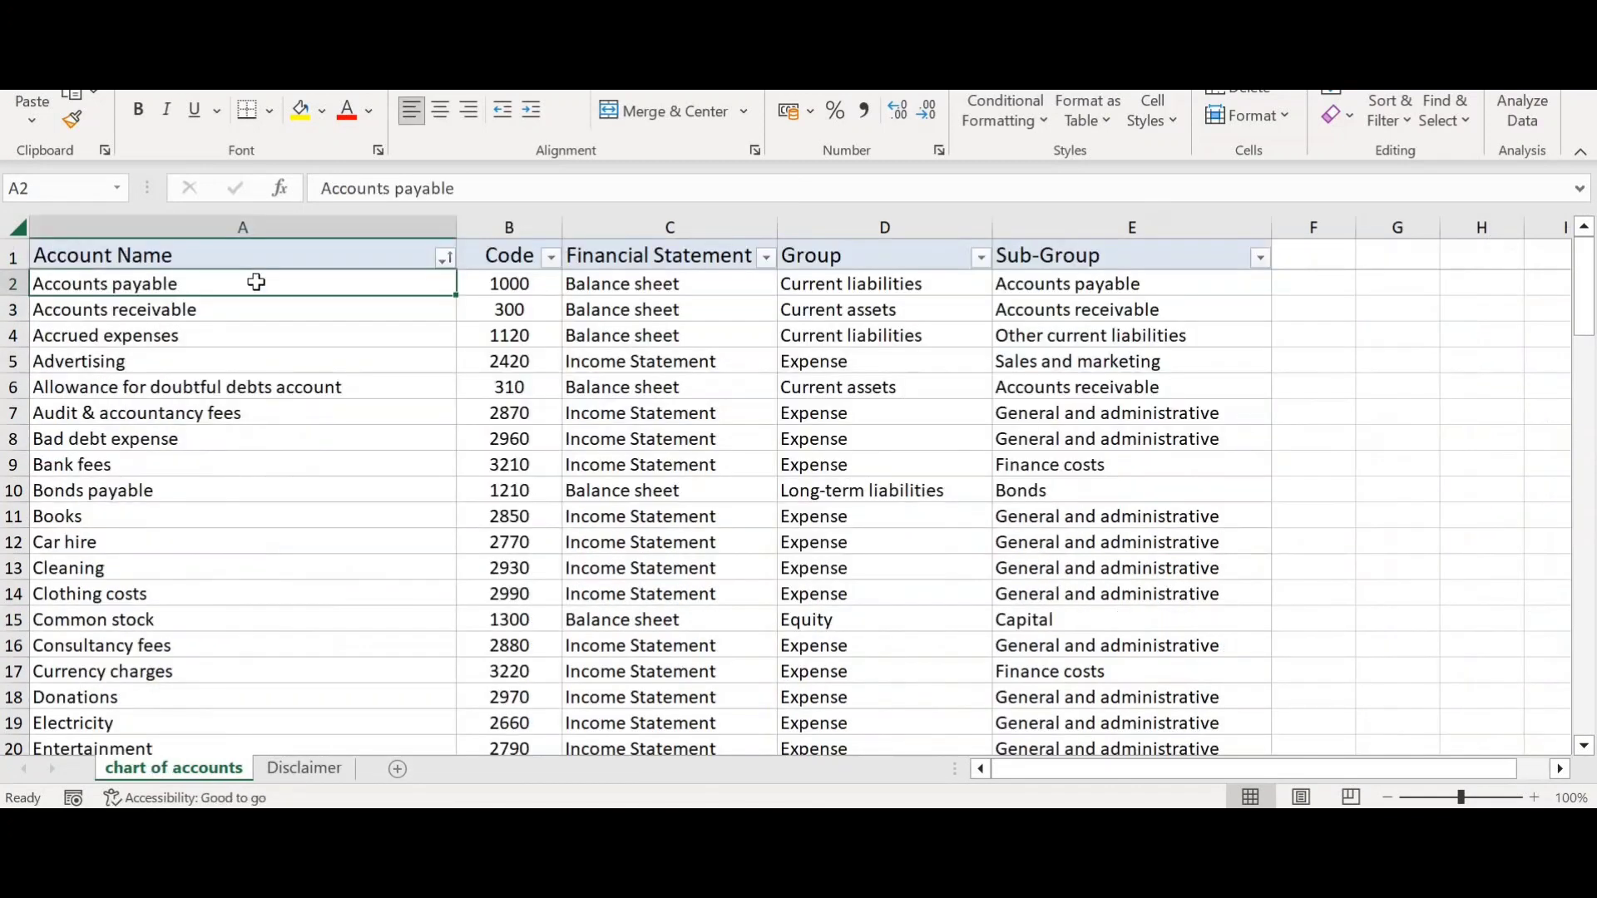
key(Right)
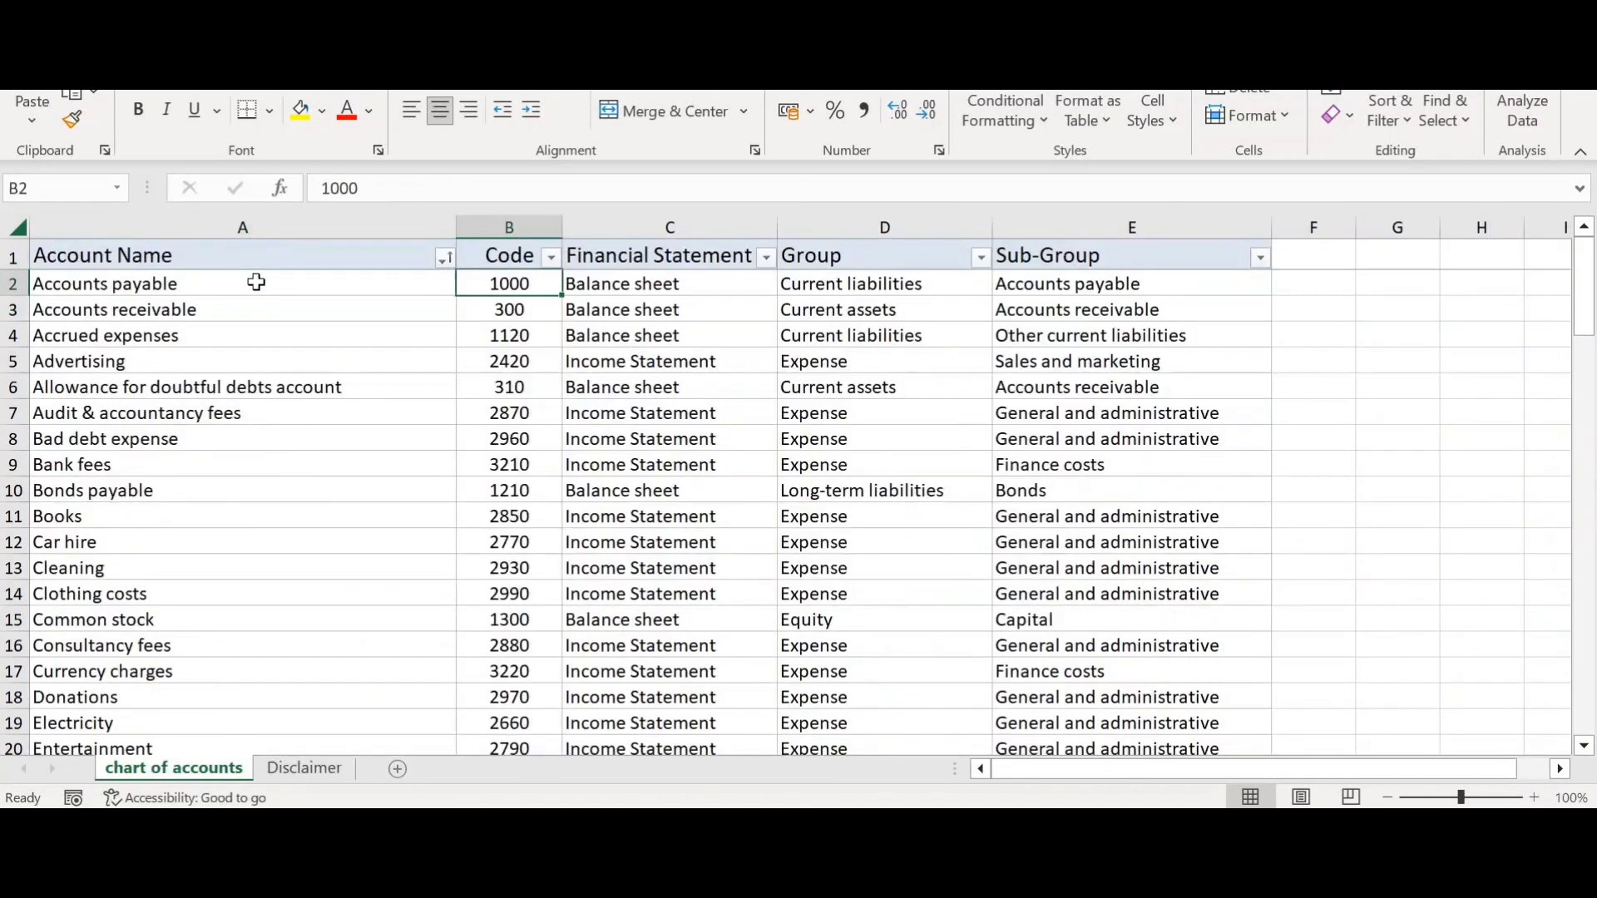
key(ctrl+shift+Down)
key(ctrl+c)
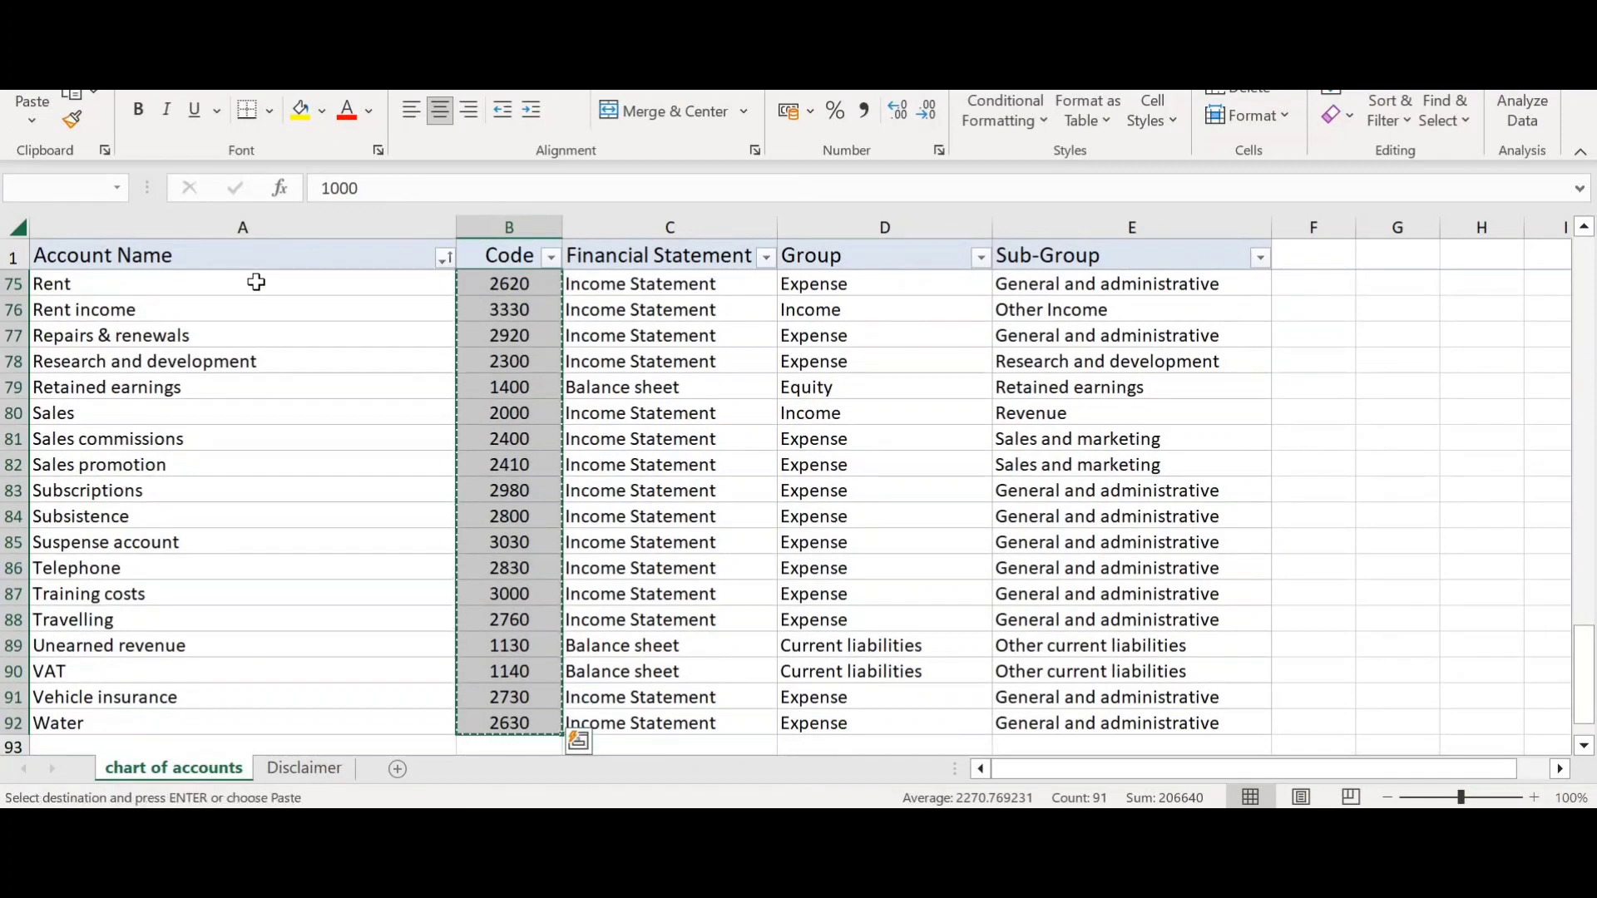
- Paste the copied codes as values into the Code column of ChartOfAccounts (1), starting at cell A2
key(alt+Tab)
key(ctrl+alt+v)
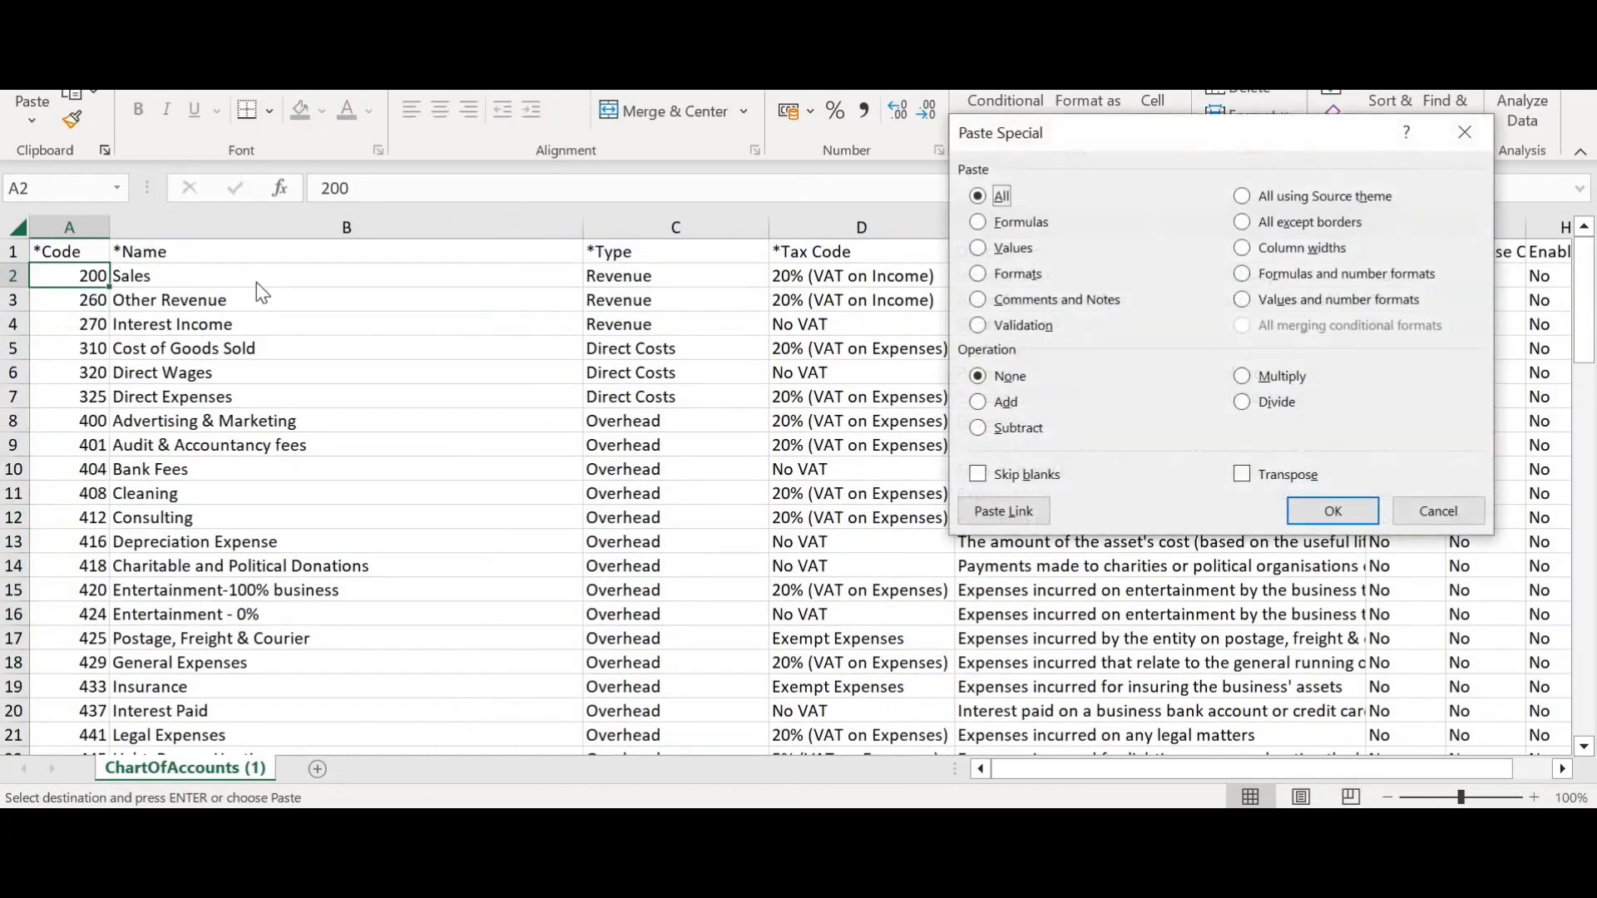
key(Down)
key(Down)
key(Return)
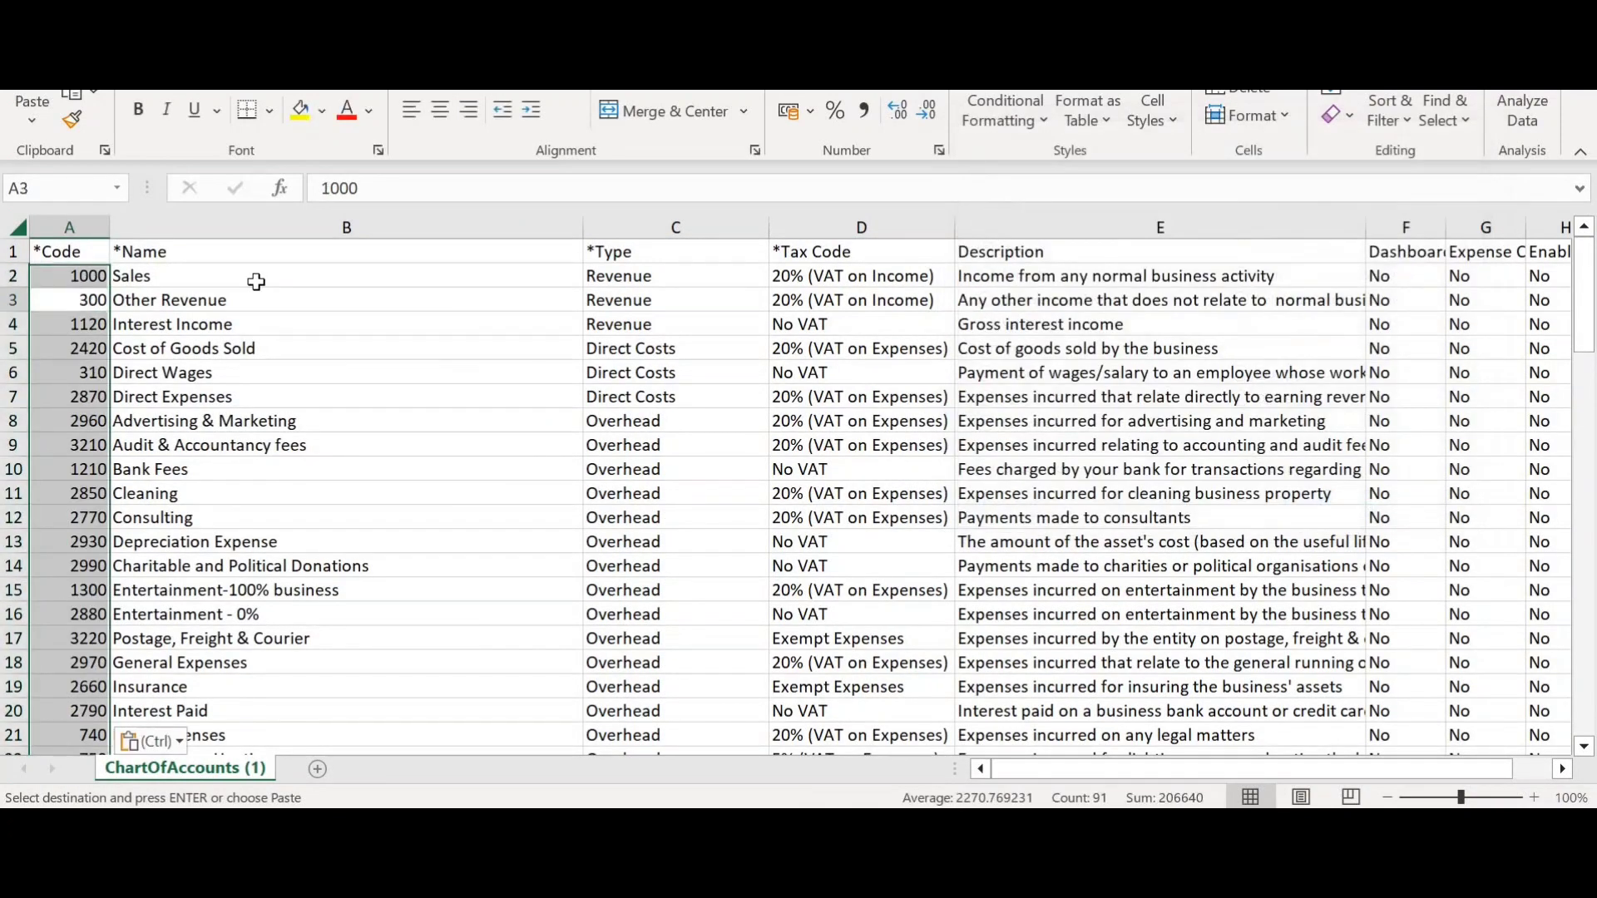
key(Down)
key(Down)
- Copy all the account names below the Account Name heading in the Sample workbook
key(alt+Tab)
key(ctrl+Home)
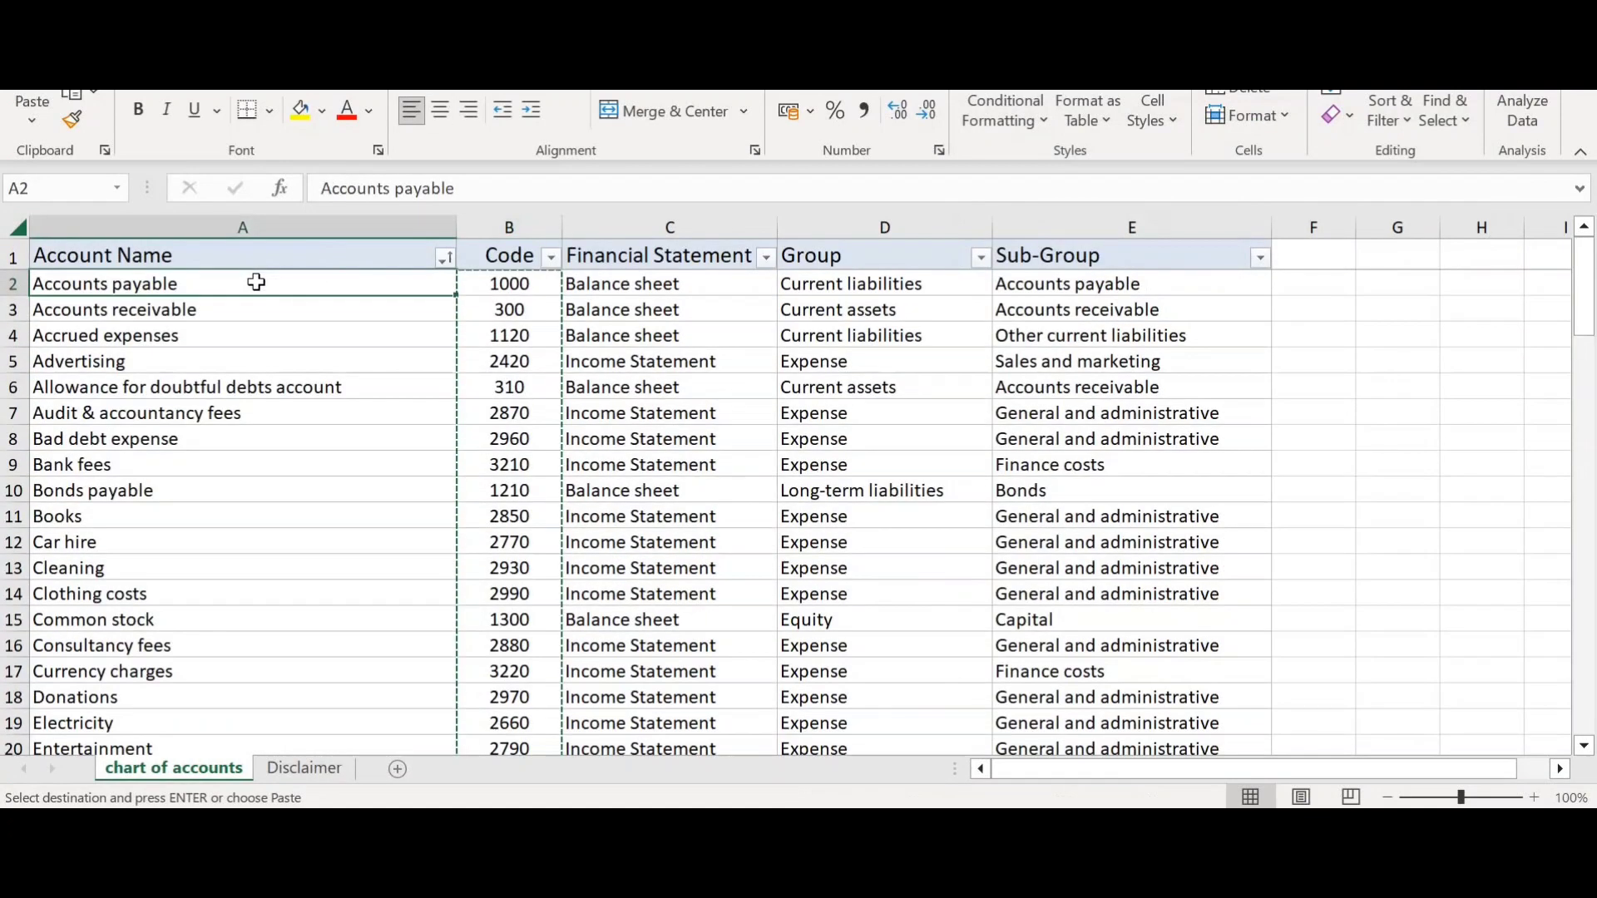
key(Up)
key(Down)
key(ctrl+shift+Down)
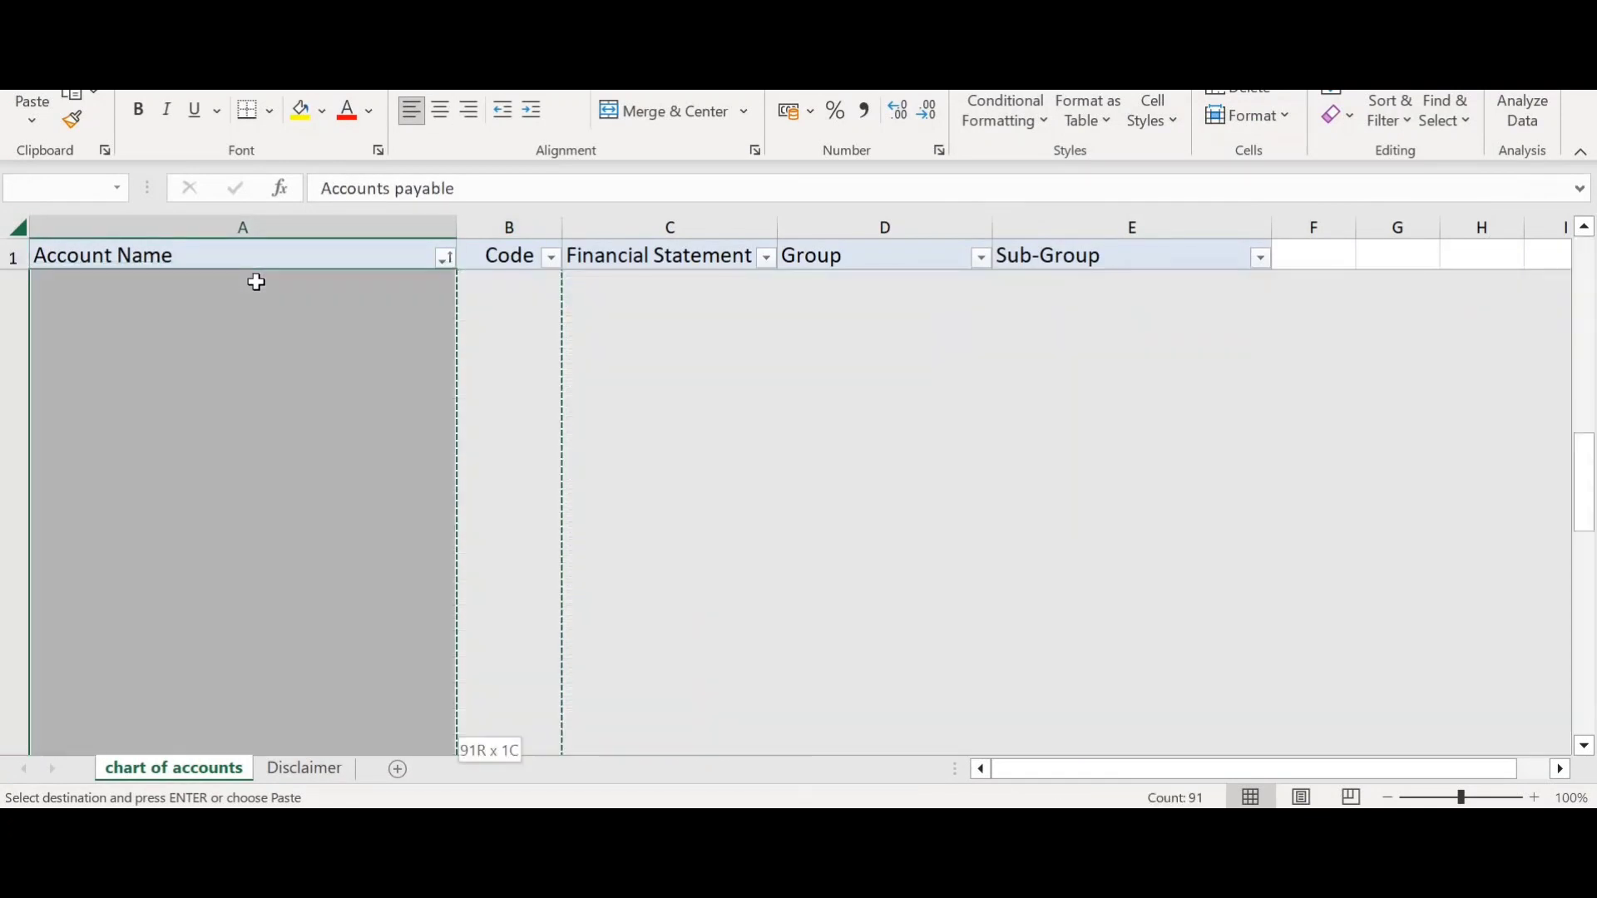
- Paste the account names as values into the Name column of ChartOfAccounts (1), starting at cell B2
key(alt+Tab)
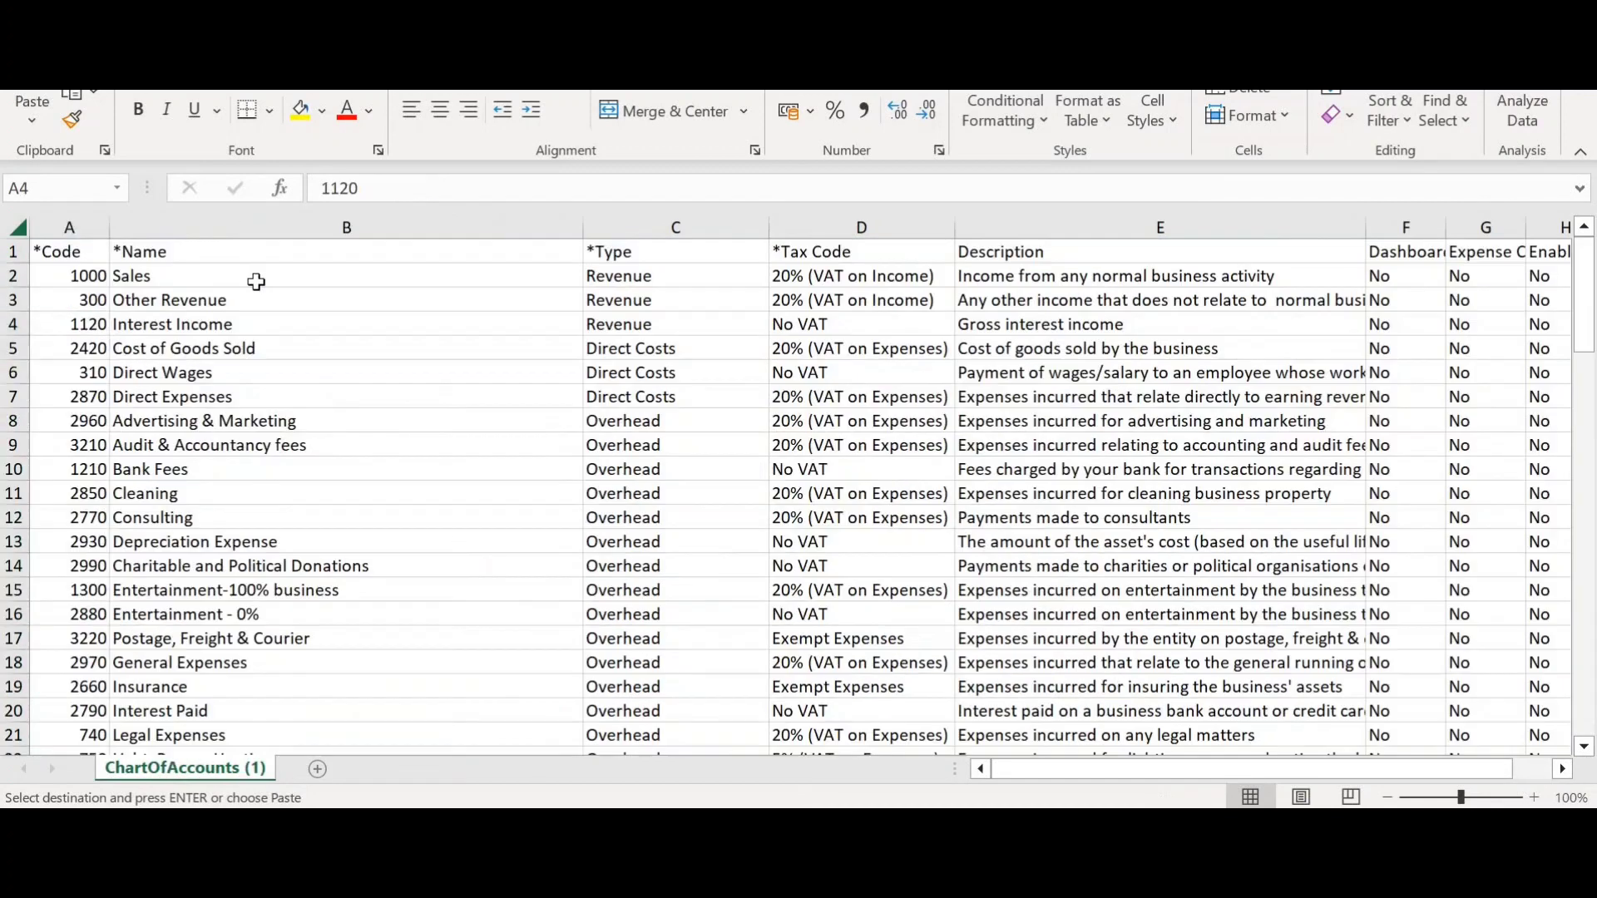
key(Up)
key(Up)
key(Right)
key(ctrl+alt+v)
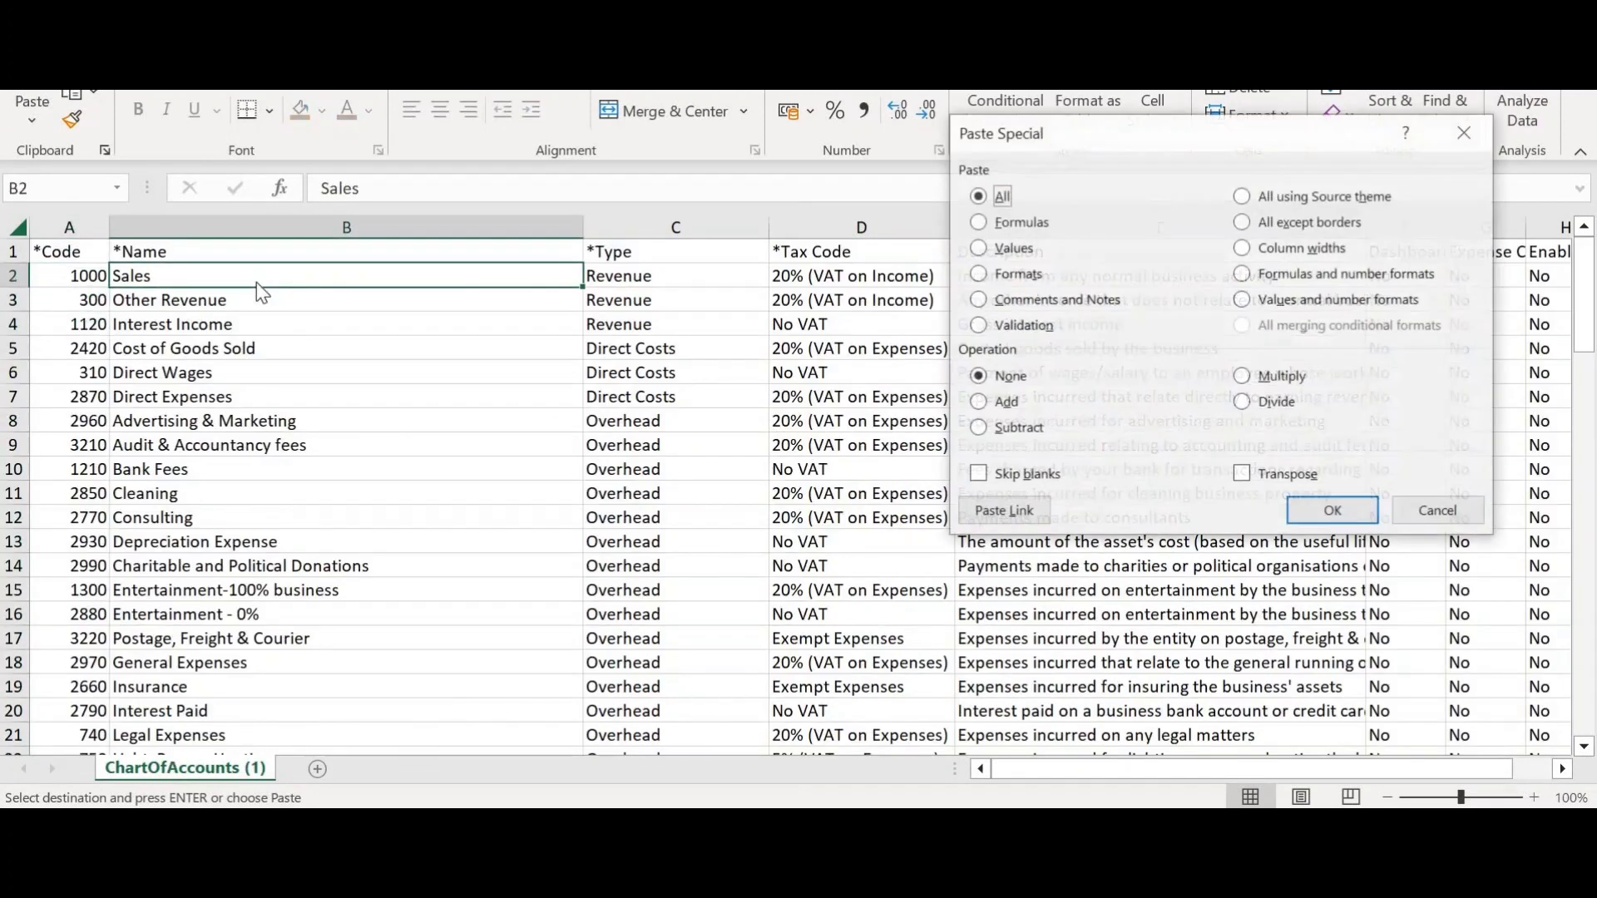
key(v)
key(Return)
key(Right)
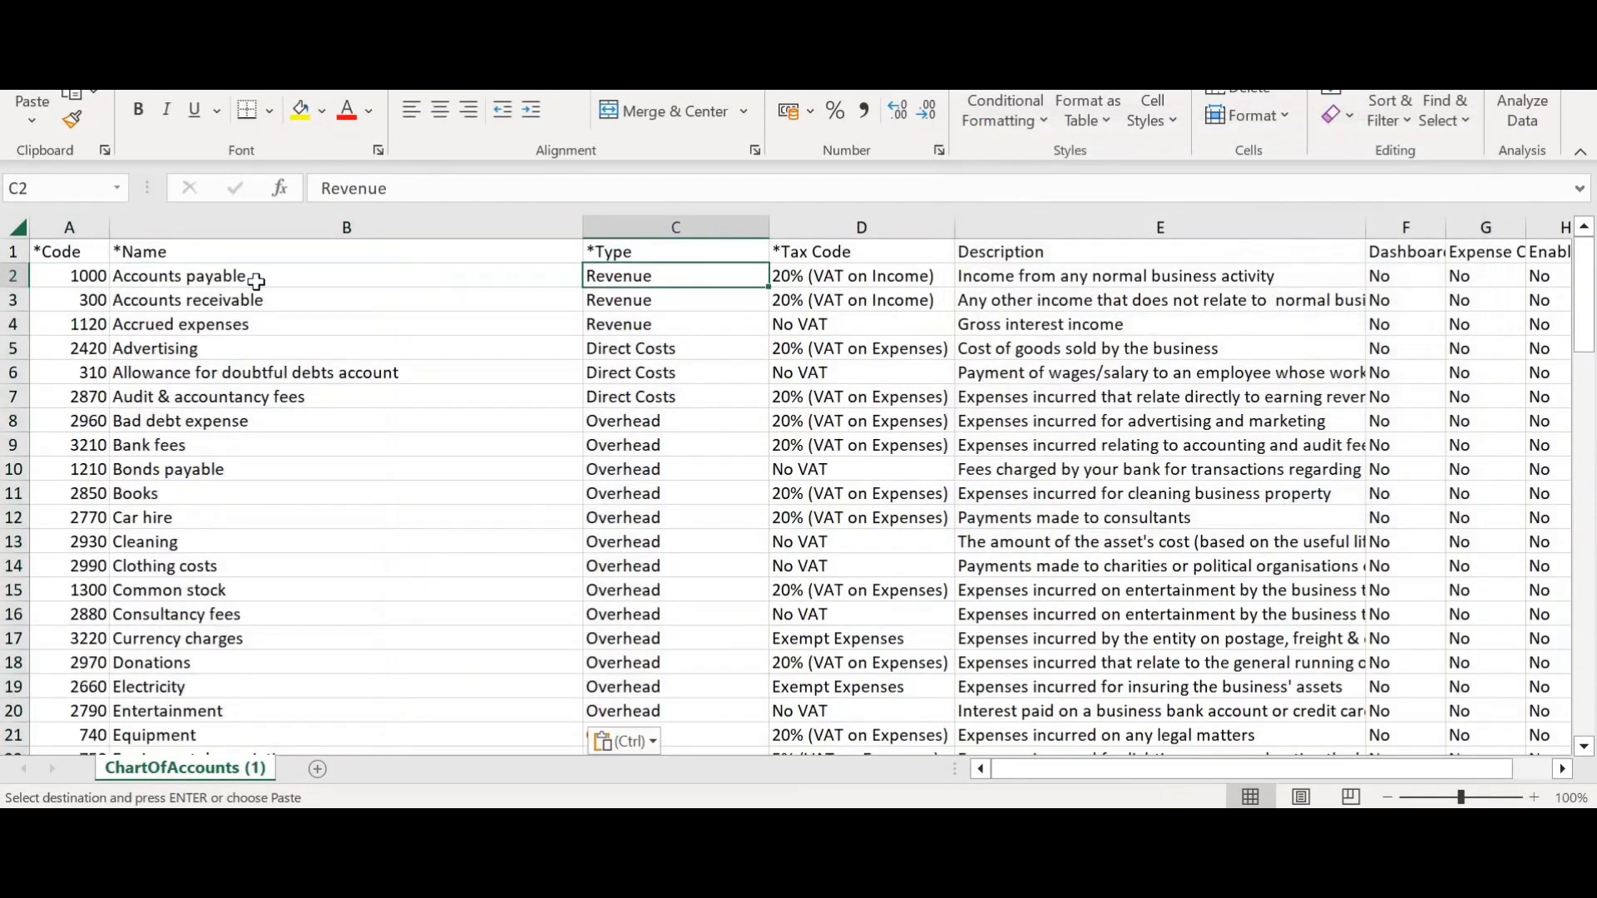
- Return to the Sample workbook and compare its Financial Statement, Group and Sub-Group columns as a source for the account types
key(alt+Tab)
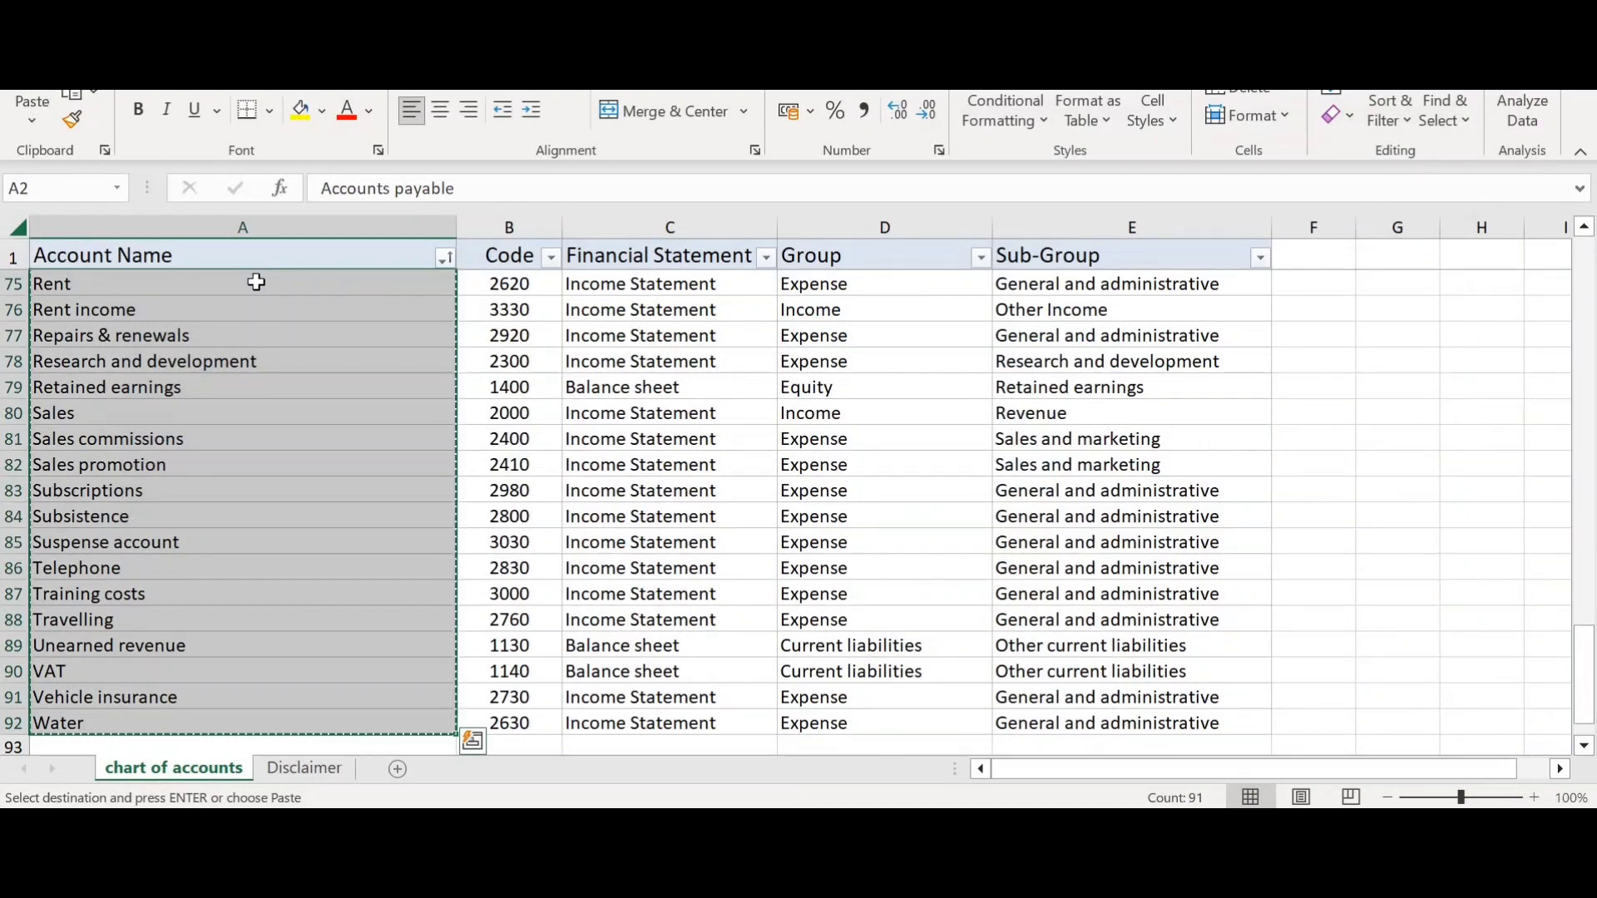
key(Right)
key(Right)
key(Right)
key(Right)
key(Up)
key(Left)
key(Left)
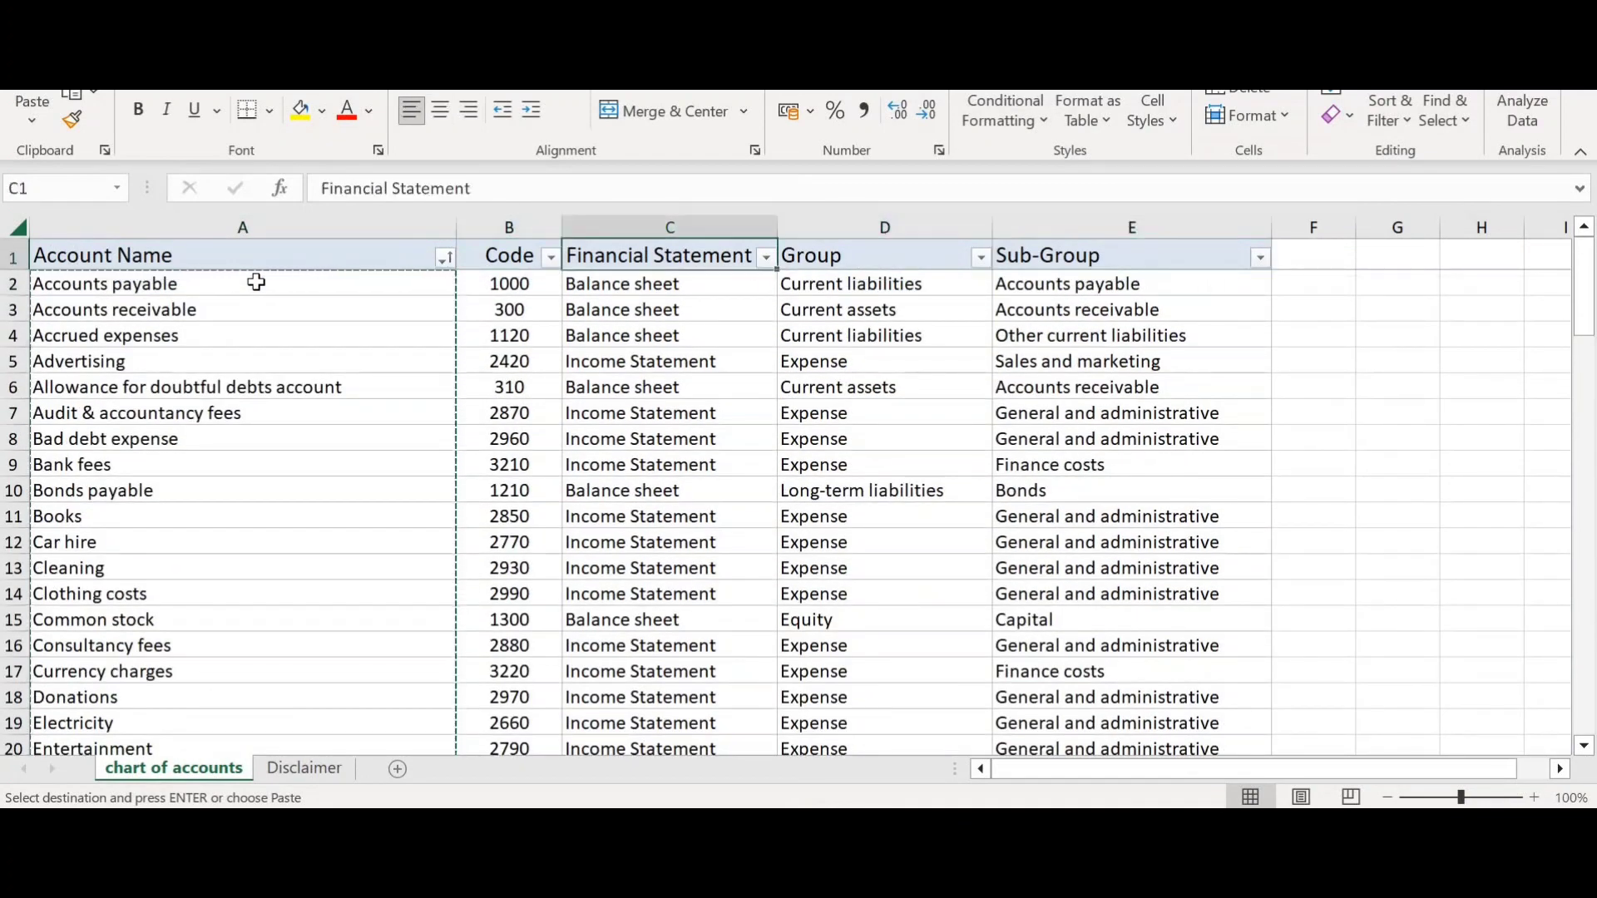
key(Left)
key(Right)
key(Right)
key(Down)
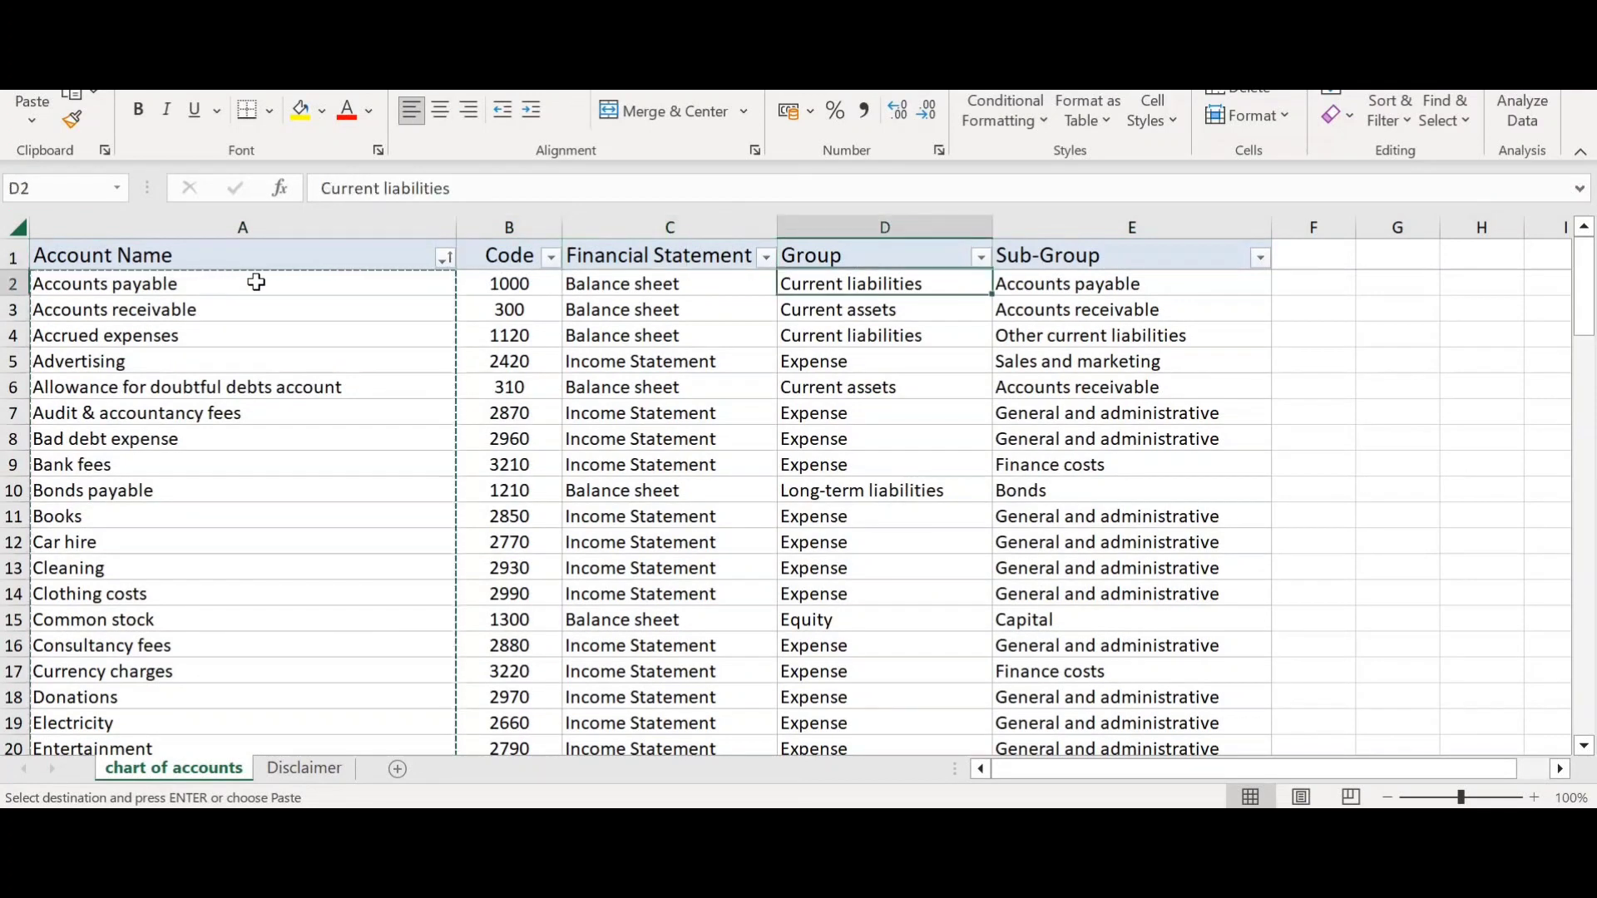
- Look through the Group column of the Sample workbook to see how each account is classified
key(Down)
key(Down)
key(Down)
key(Down)
key(Down)
key(Down)
key(Down)
key(Down)
key(Down)
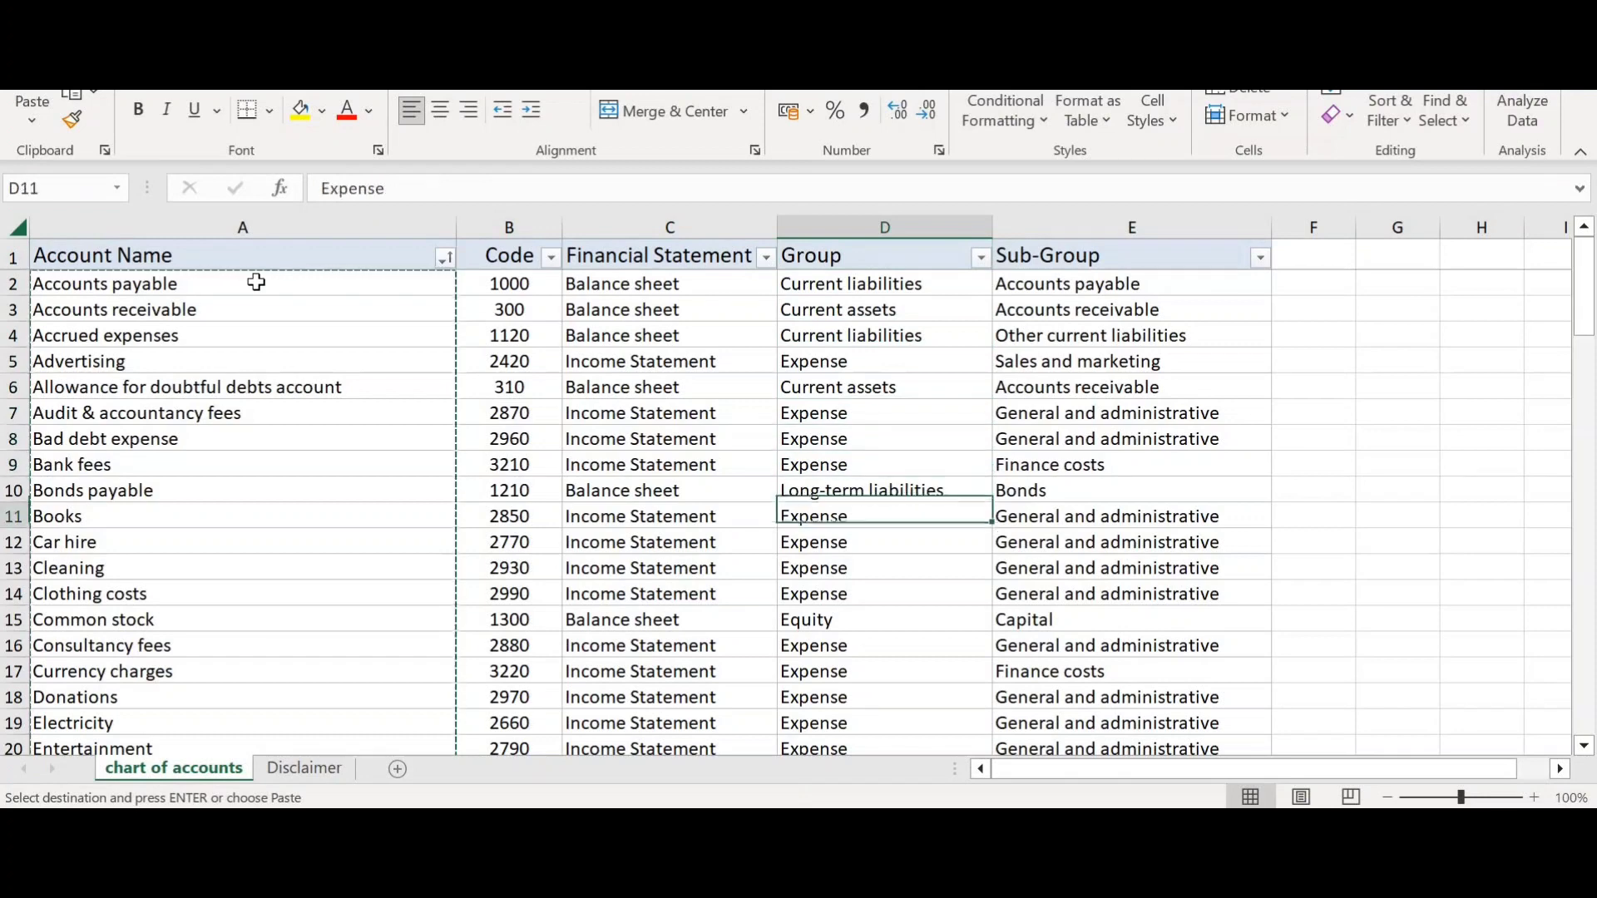
key(ctrl+Down)
key(ctrl+Down)
key(ctrl+Up)
key(ctrl+Up)
key(Down)
key(Down)
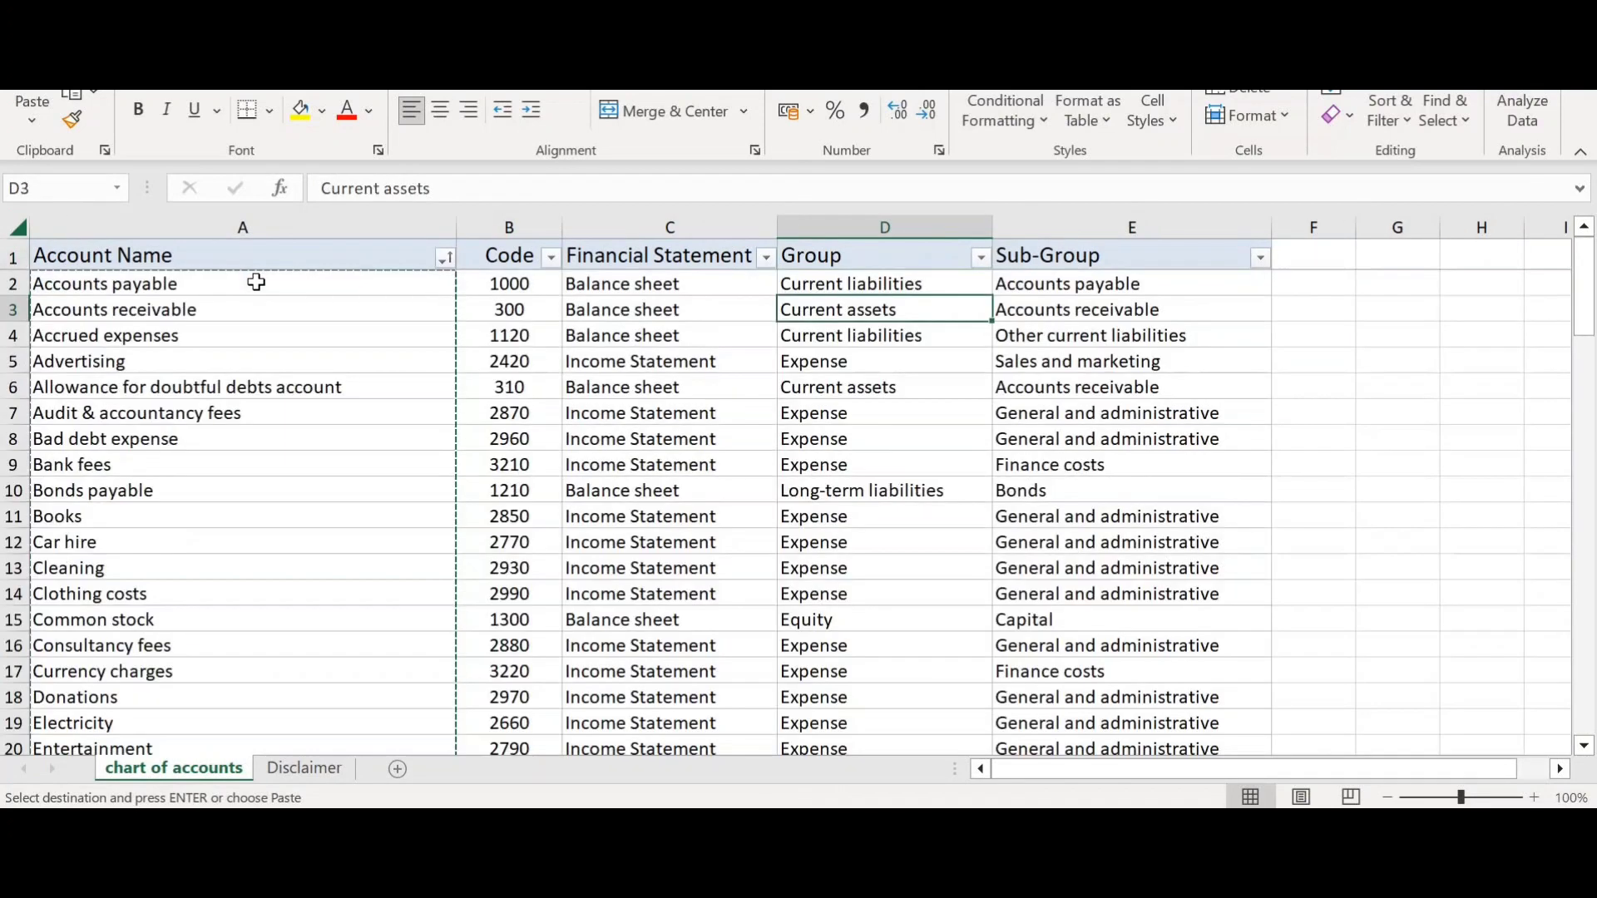
key(Down)
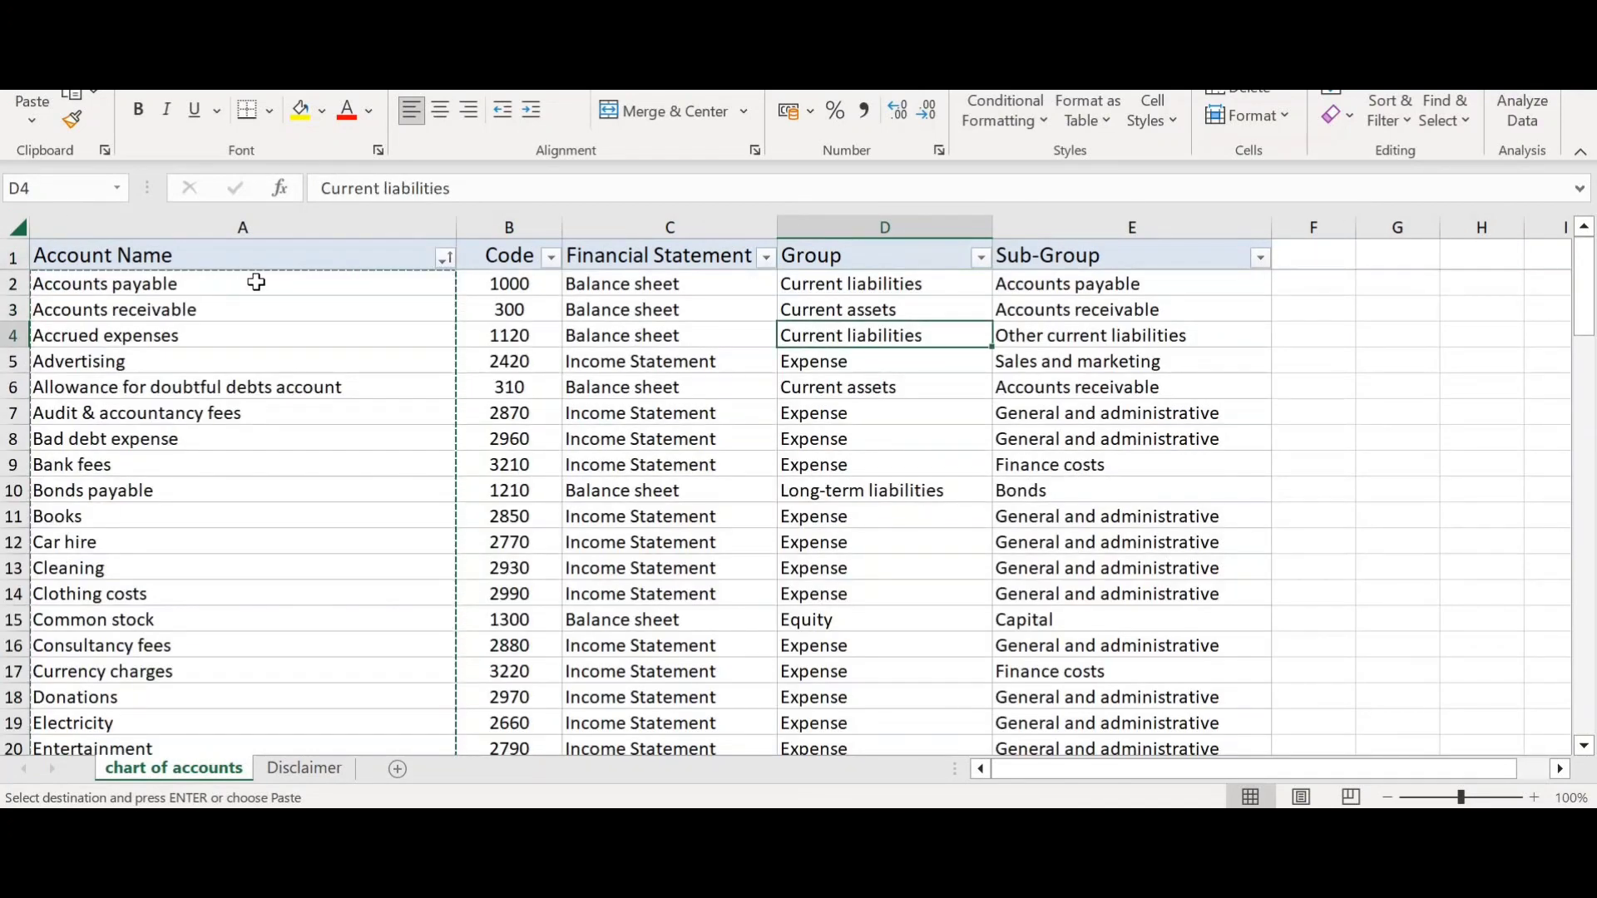
key(Up)
key(Up)
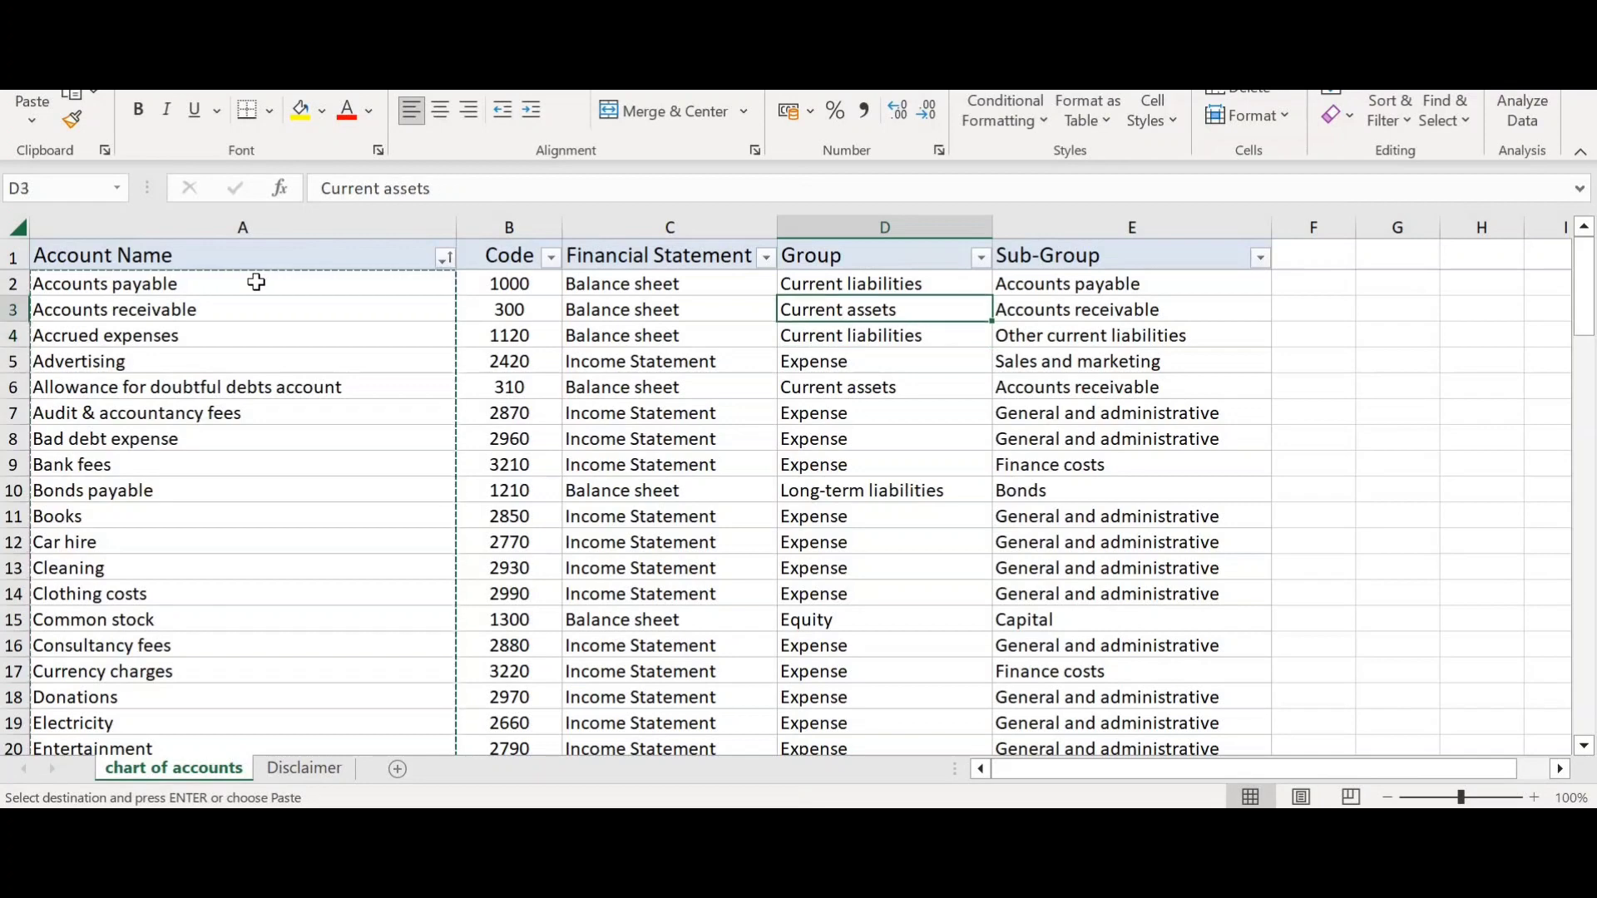
- Copy the Current Liability type from ChartOfAccounts (1) into the Accounts payable row of the Sample workbook's Group column
key(alt+Tab)
key(Down)
key(Down)
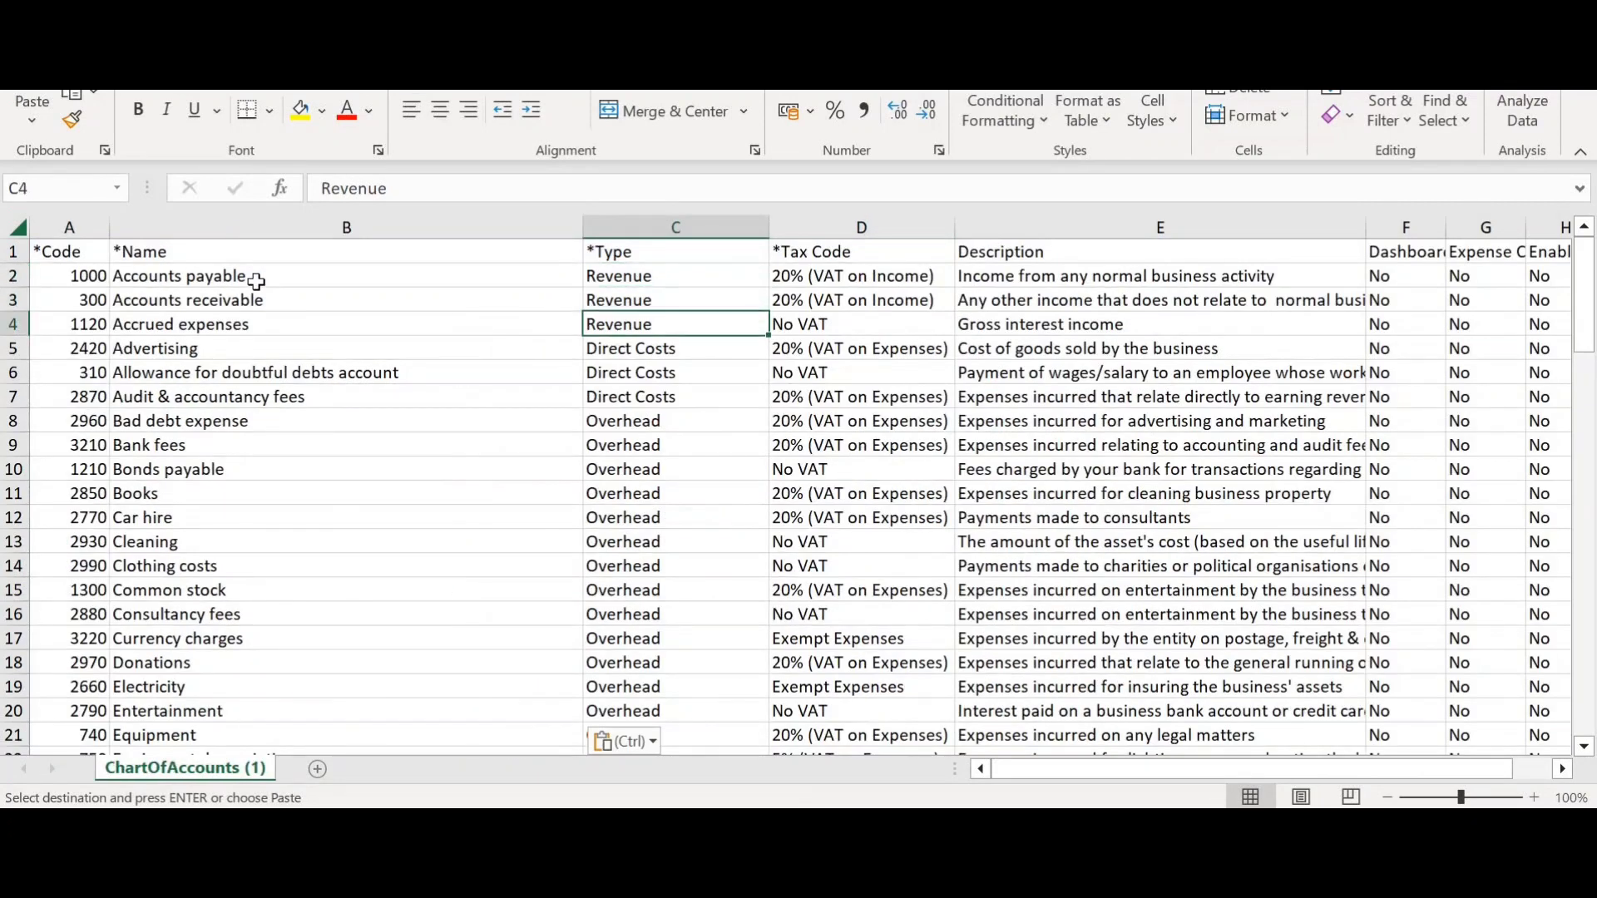
scroll(638, 594, down, 4)
scroll(638, 594, down, 12)
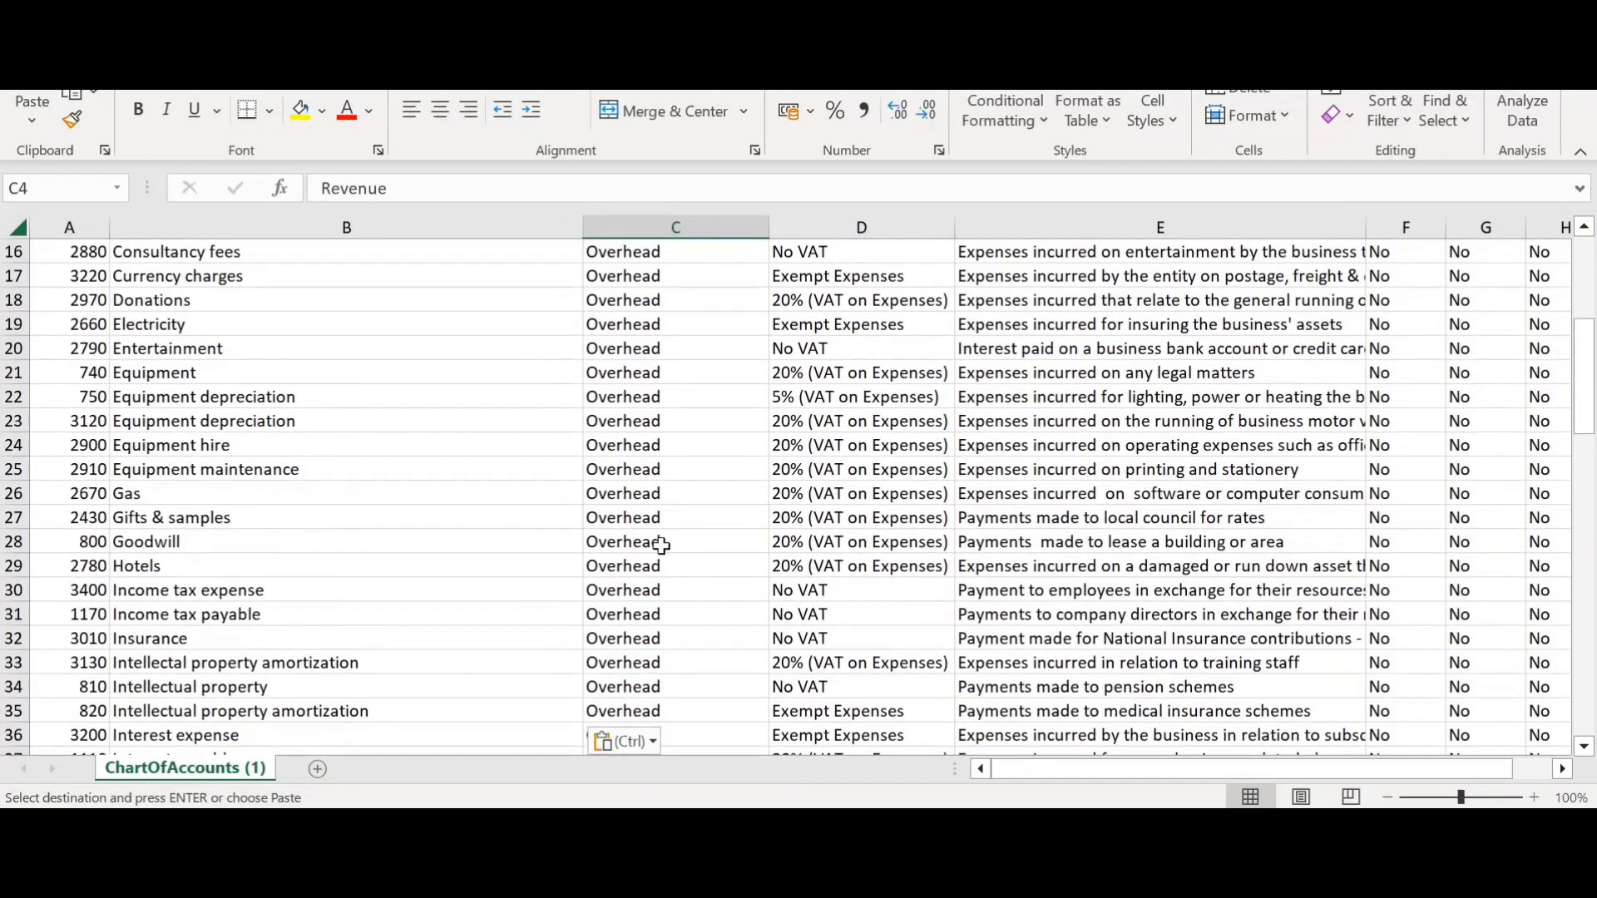
scroll(663, 523, down, 3)
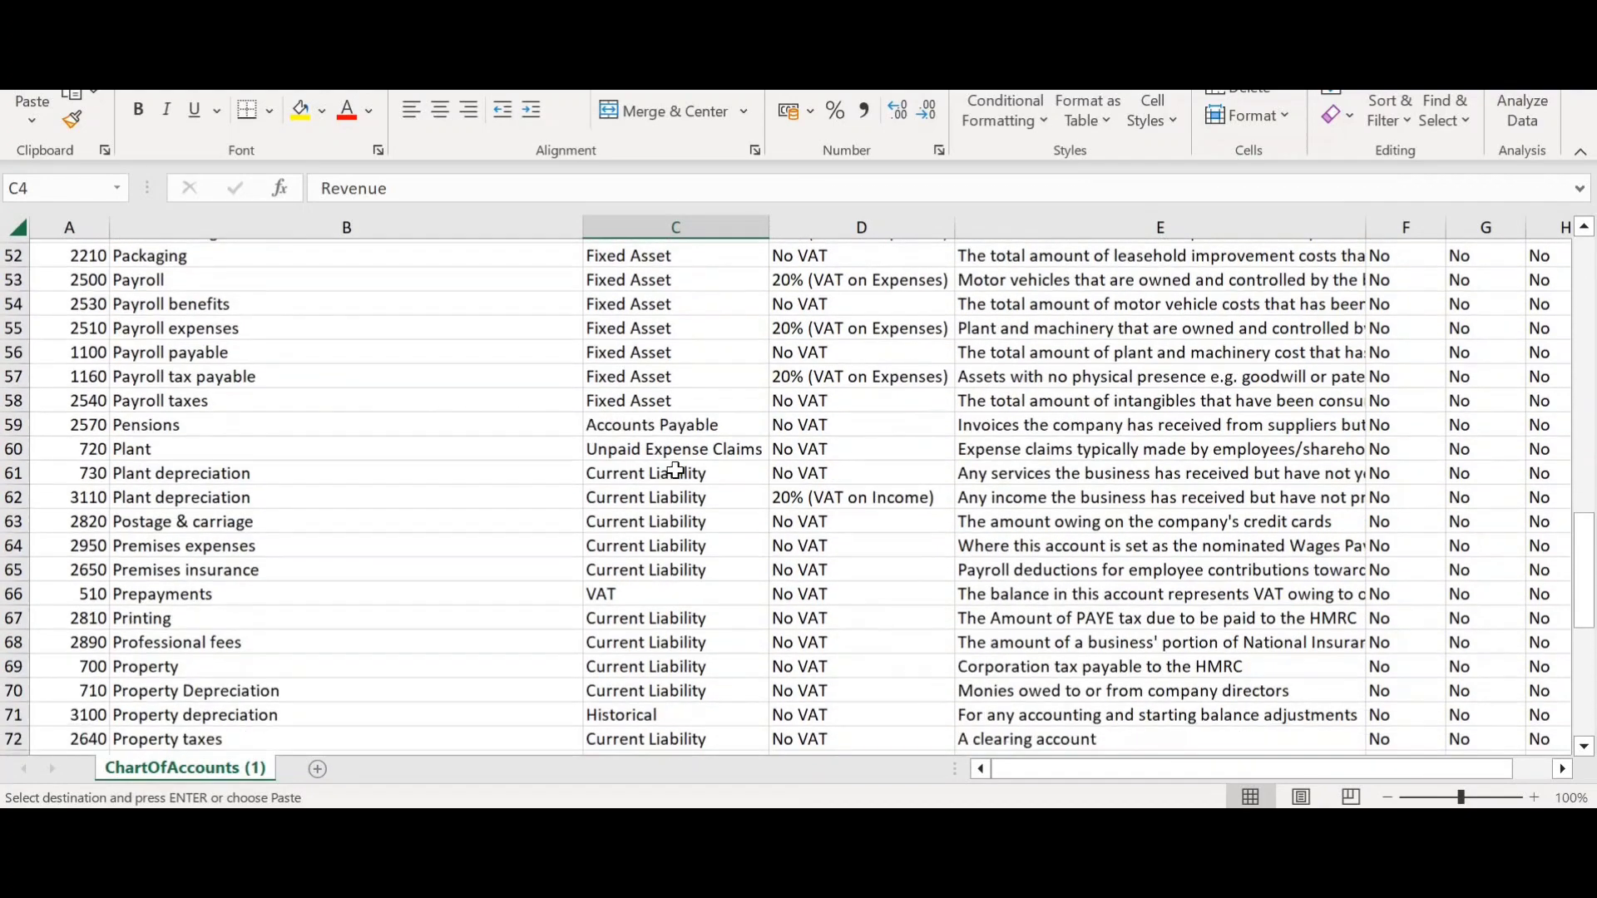
click(678, 326)
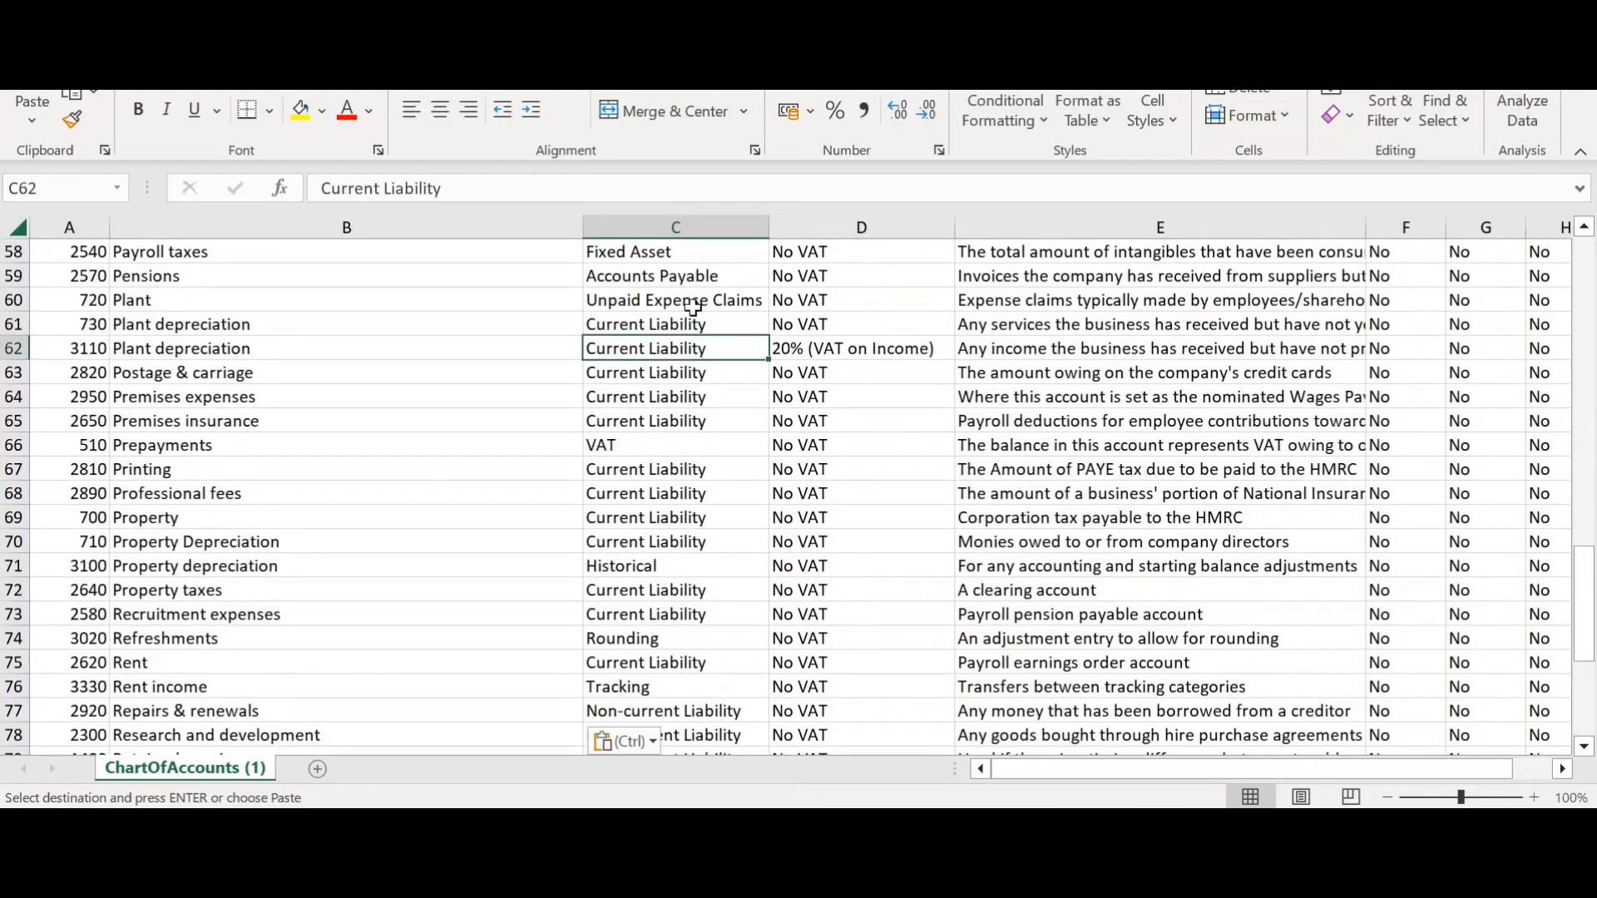
click(694, 307)
click(737, 331)
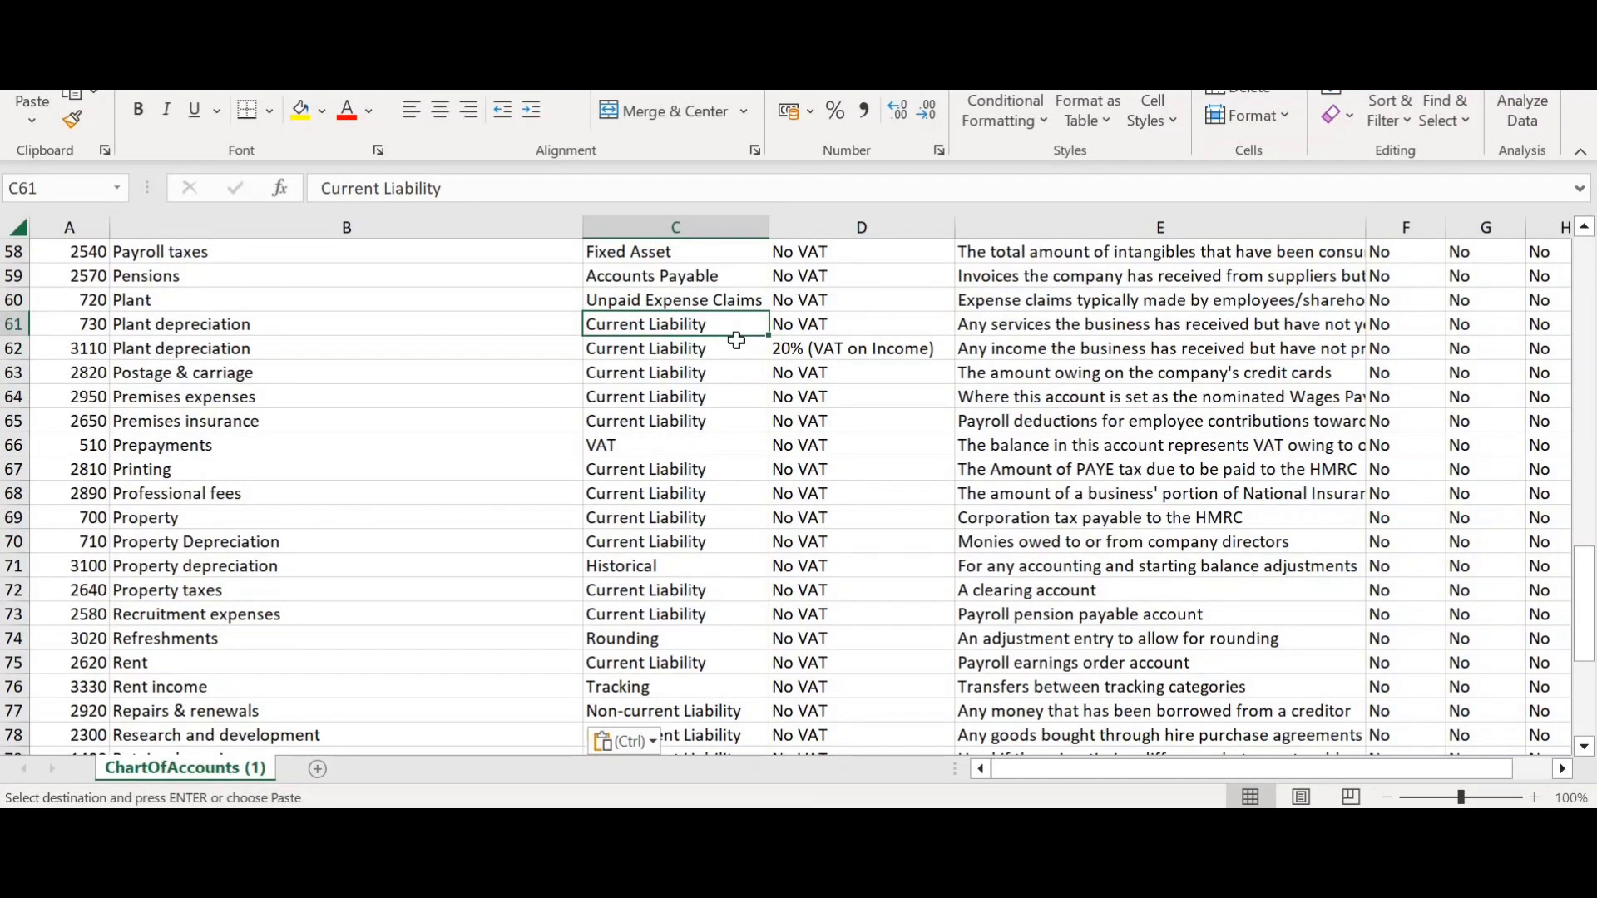
key(ctrl+c)
key(alt+Tab)
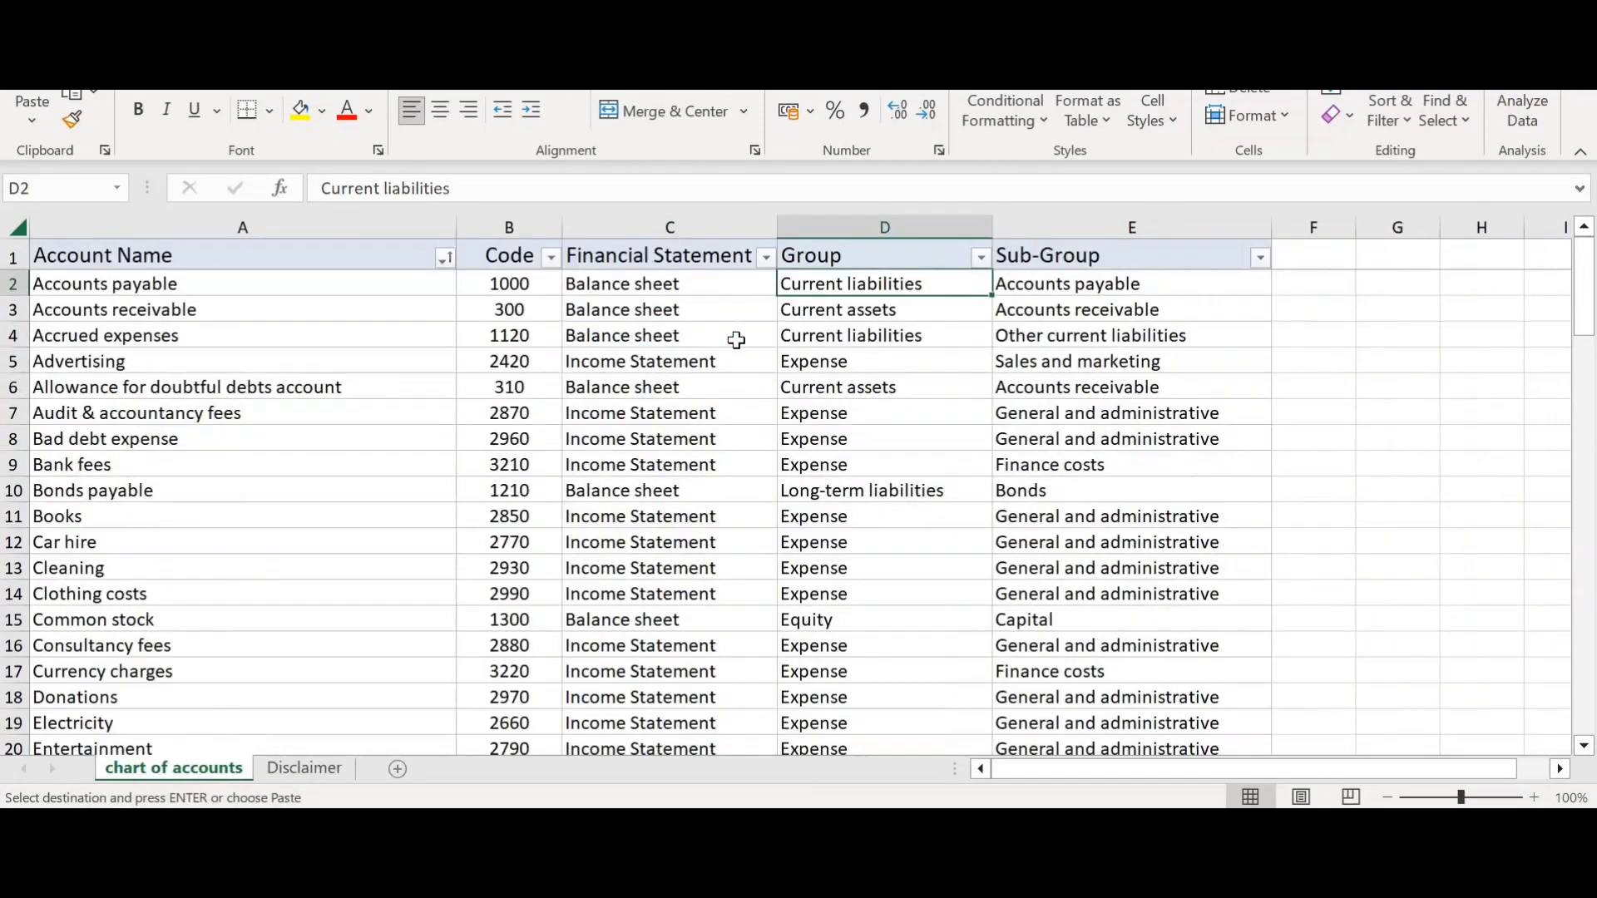
key(ctrl+v)
- Sort the Sample workbook's account list by the Group column in ascending order
key(Up)
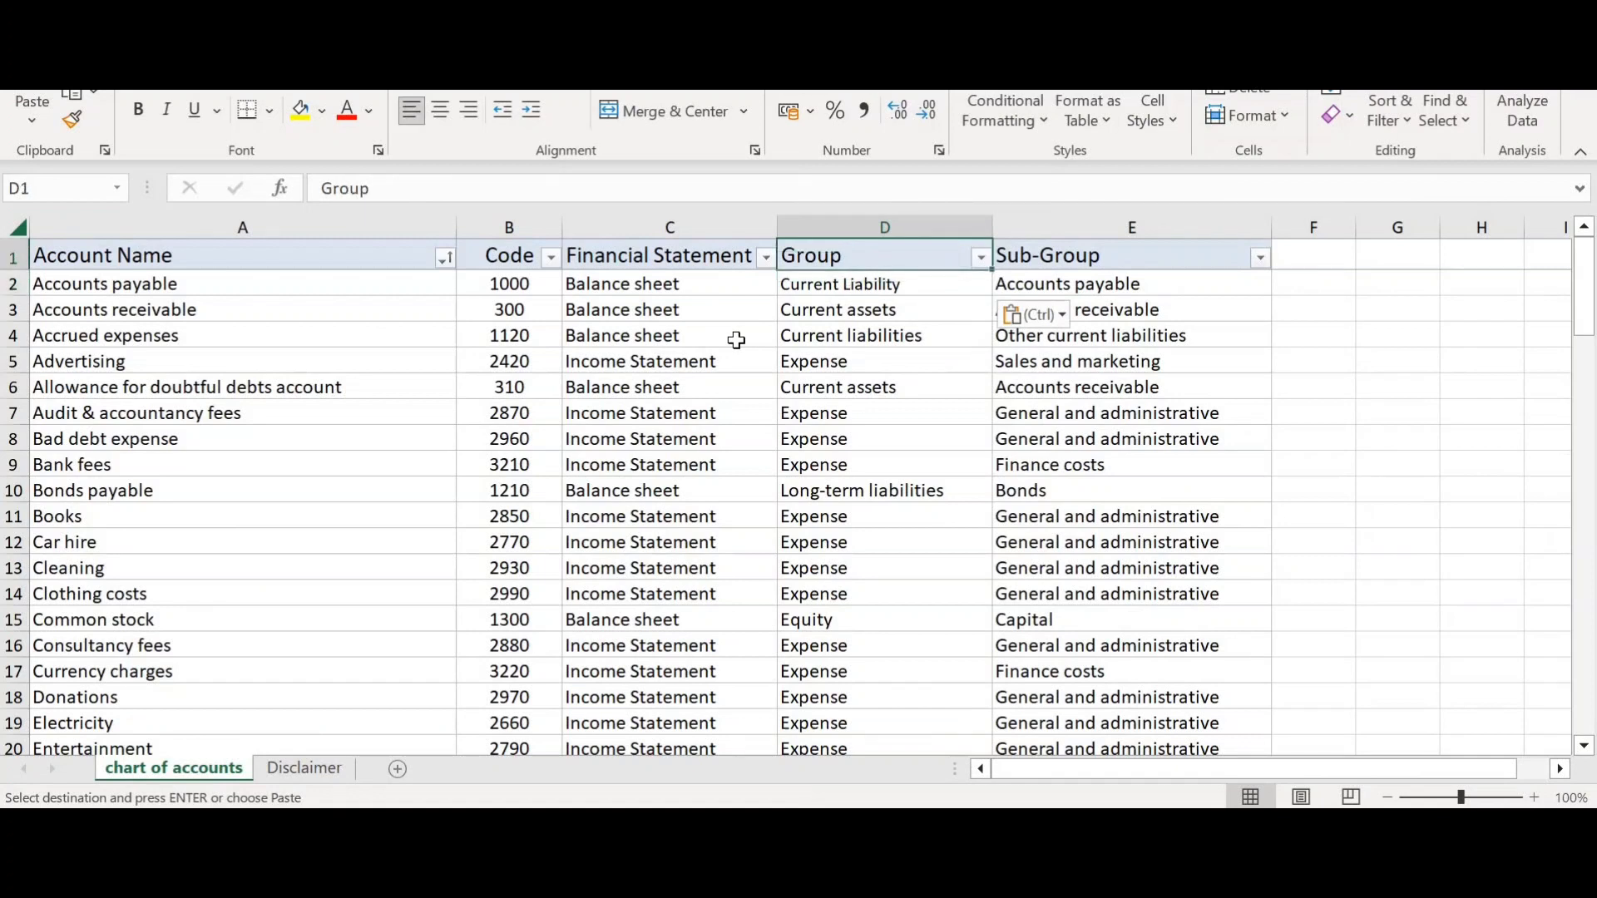
key(alt+Down)
key(Down)
key(Return)
key(Down)
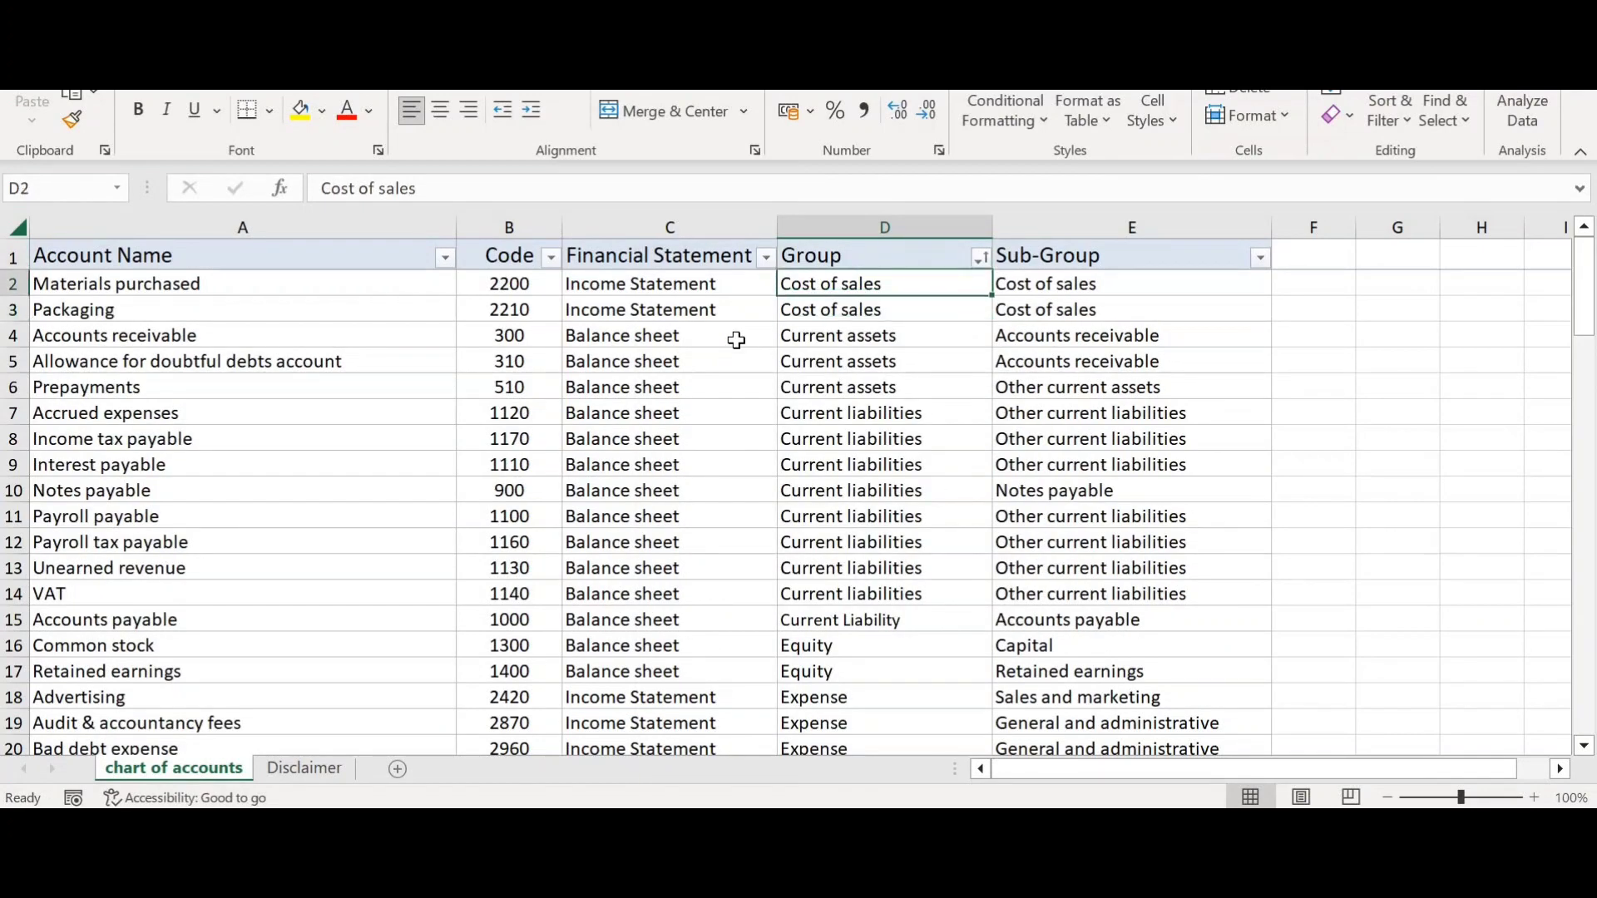
- Replace the Cost of sales entries in Group cells D2:D3 with Direct Costs copied from the Type column of ChartOfAccounts (1)
key(Up)
key(Up)
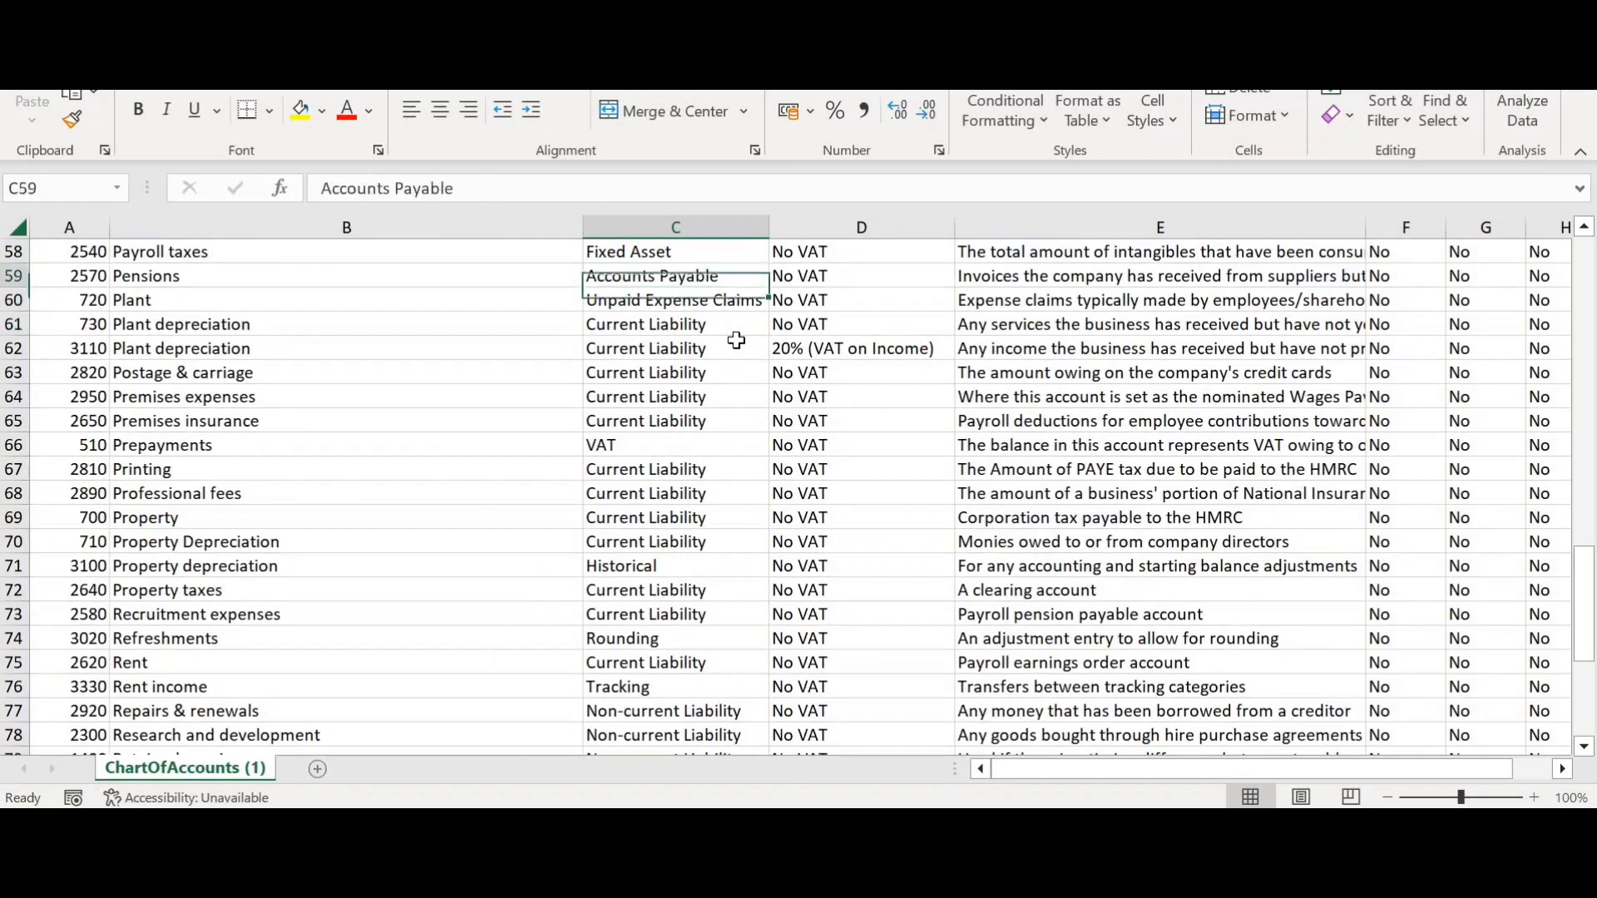
key(ctrl+Up)
key(Down)
key(Down)
key(Down)
key(Down)
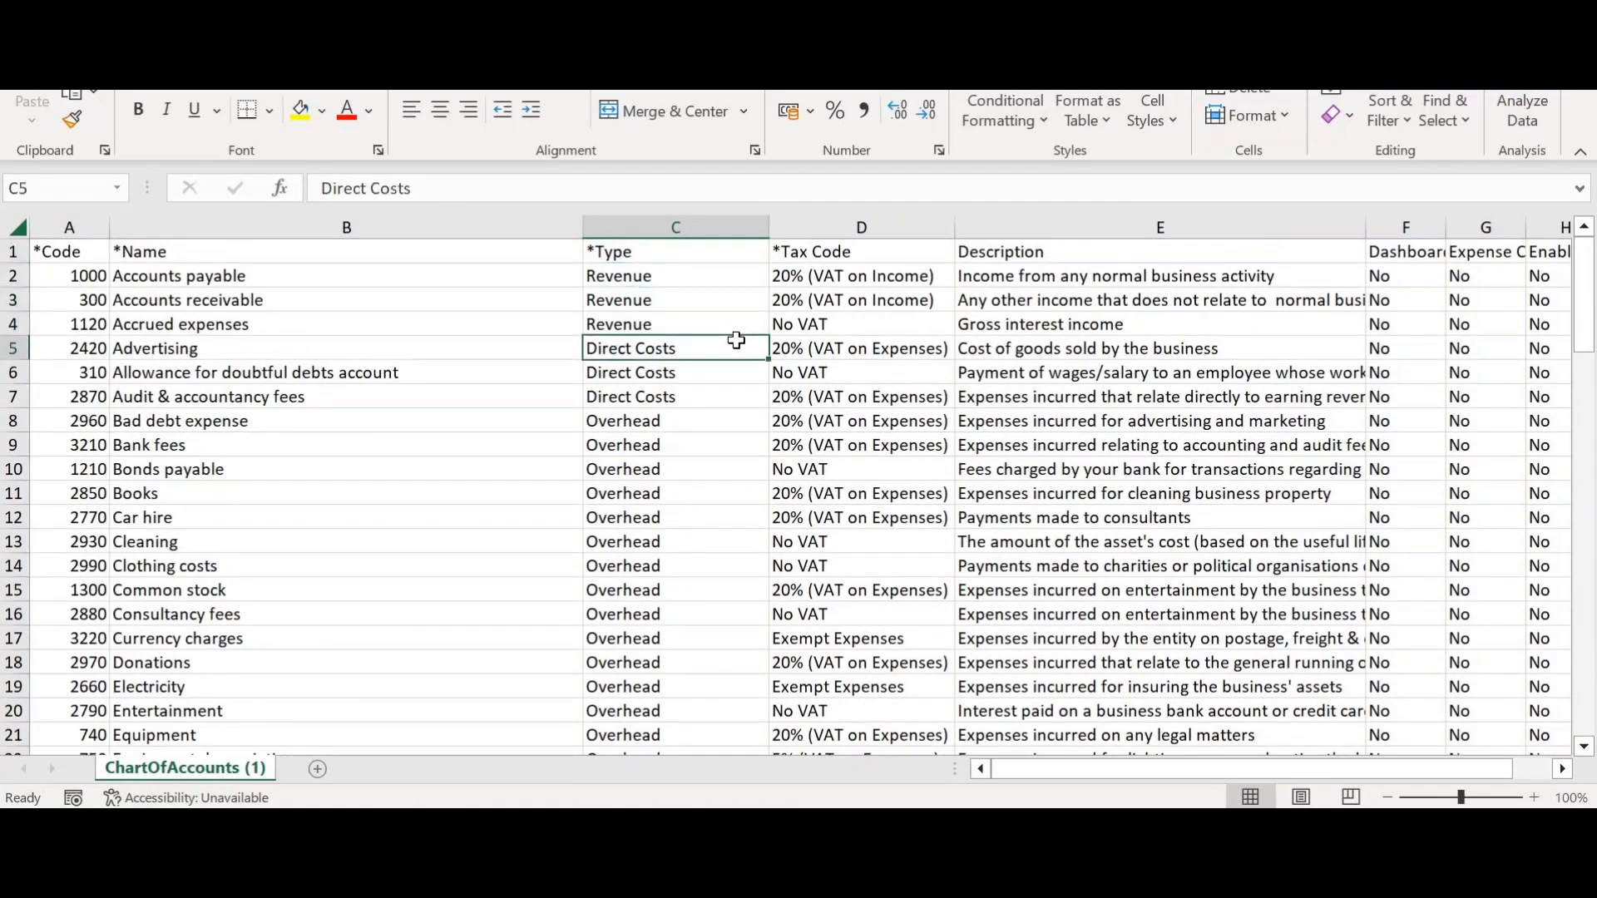
key(ctrl+c)
key(ctrl+Tab)
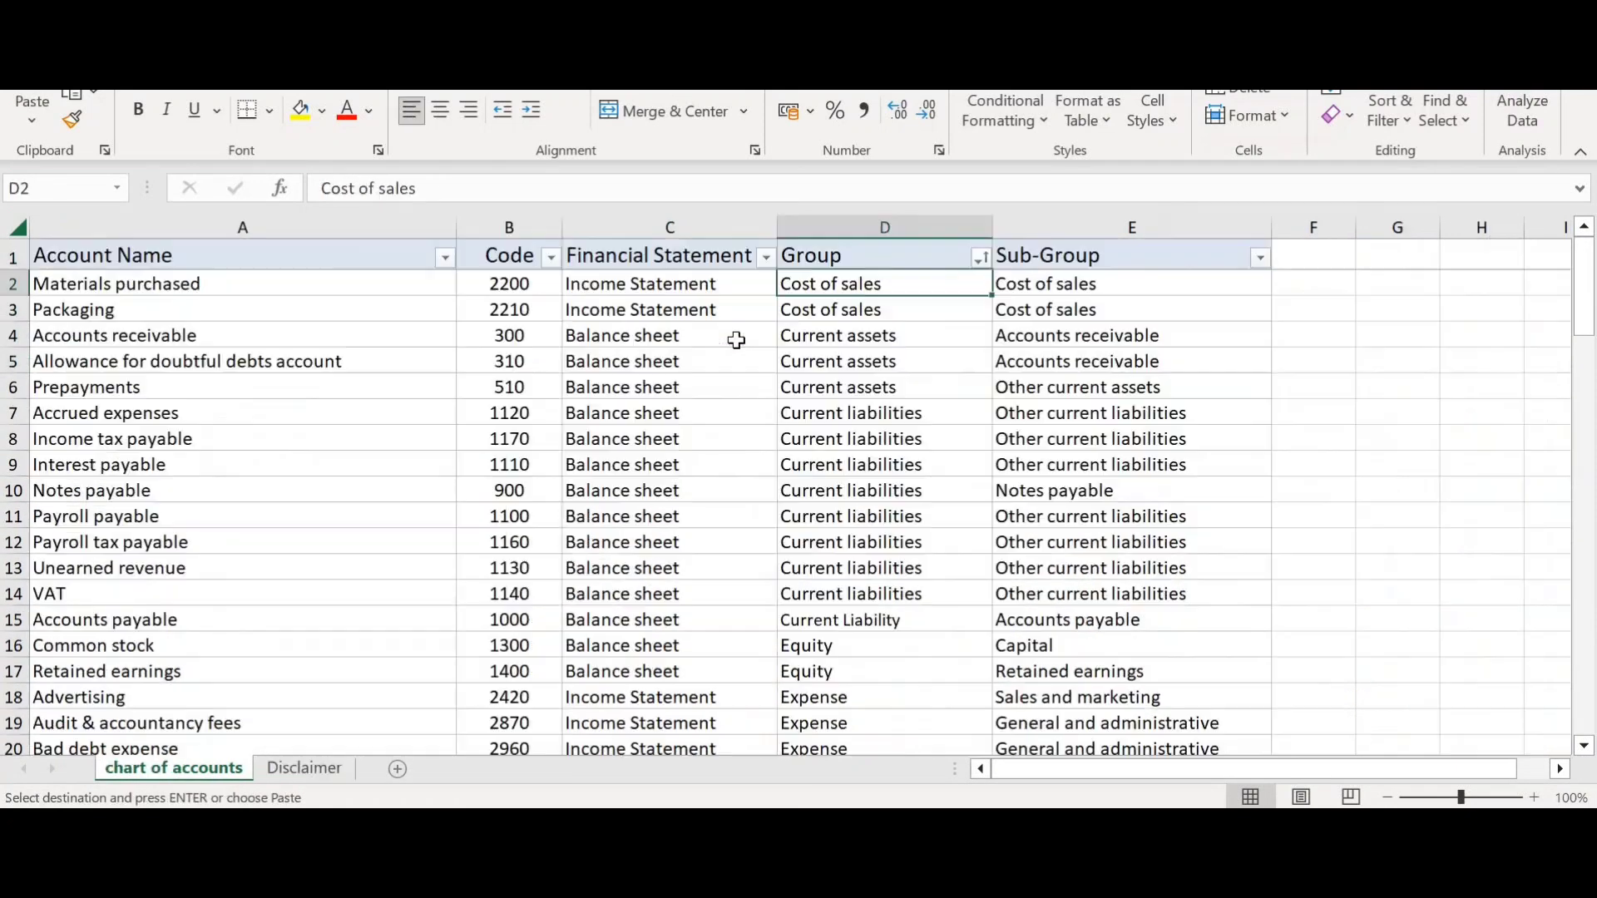
key(ctrl+v)
key(shift+Down)
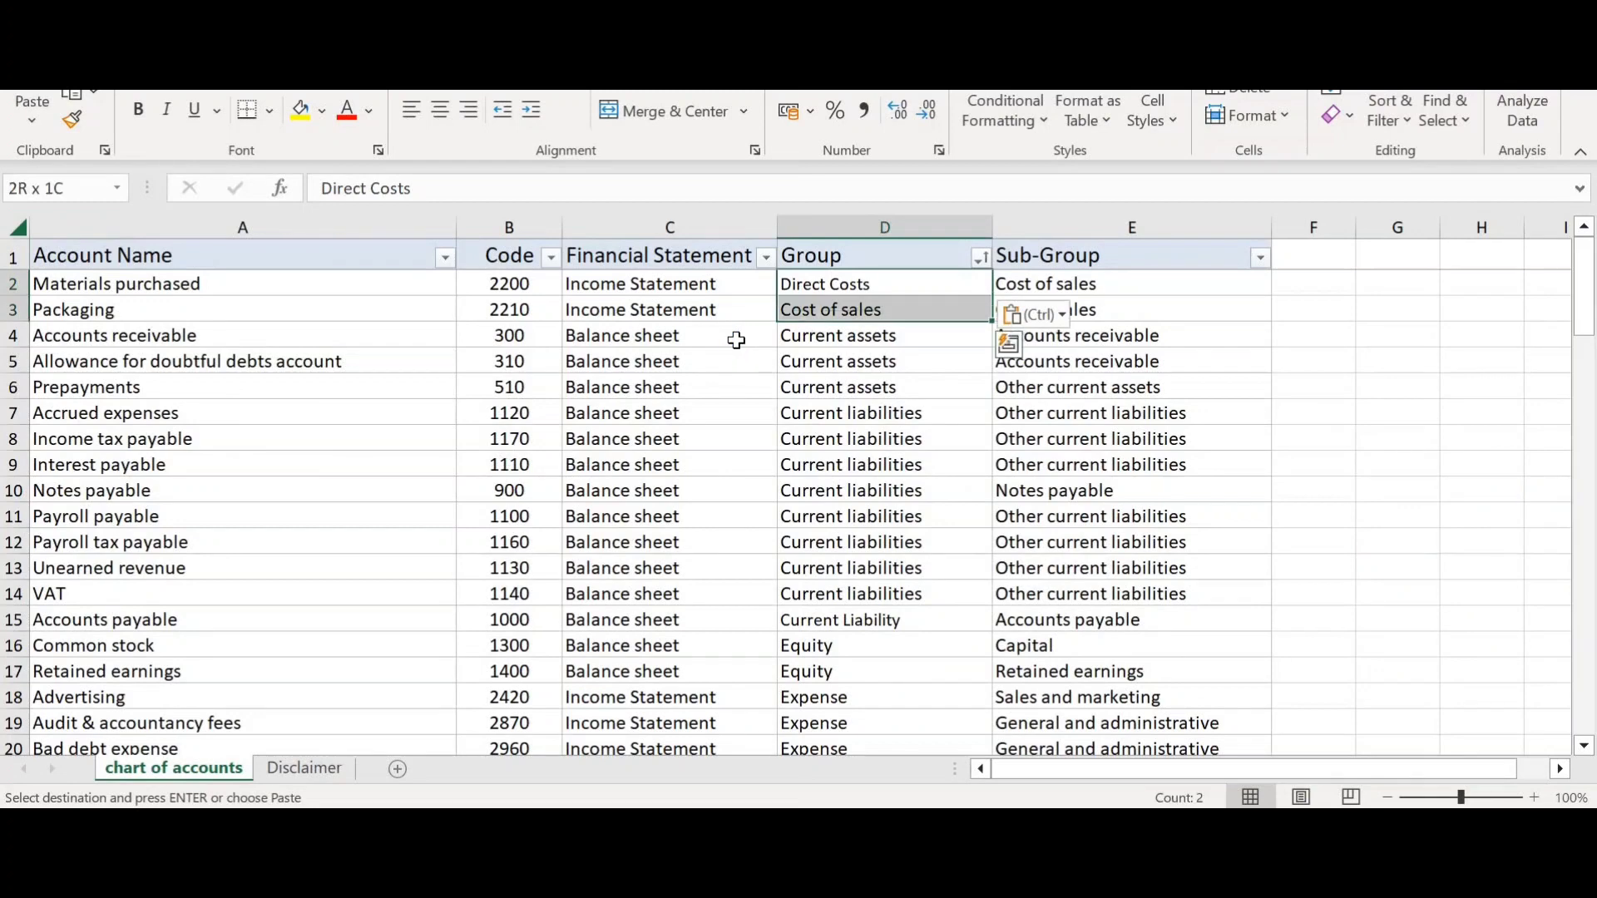
key(Return)
- Replace the Current assets entries in Group cells D4:D6 with Current Asset copied from the Type column of ChartOfAccounts (1)
key(Down)
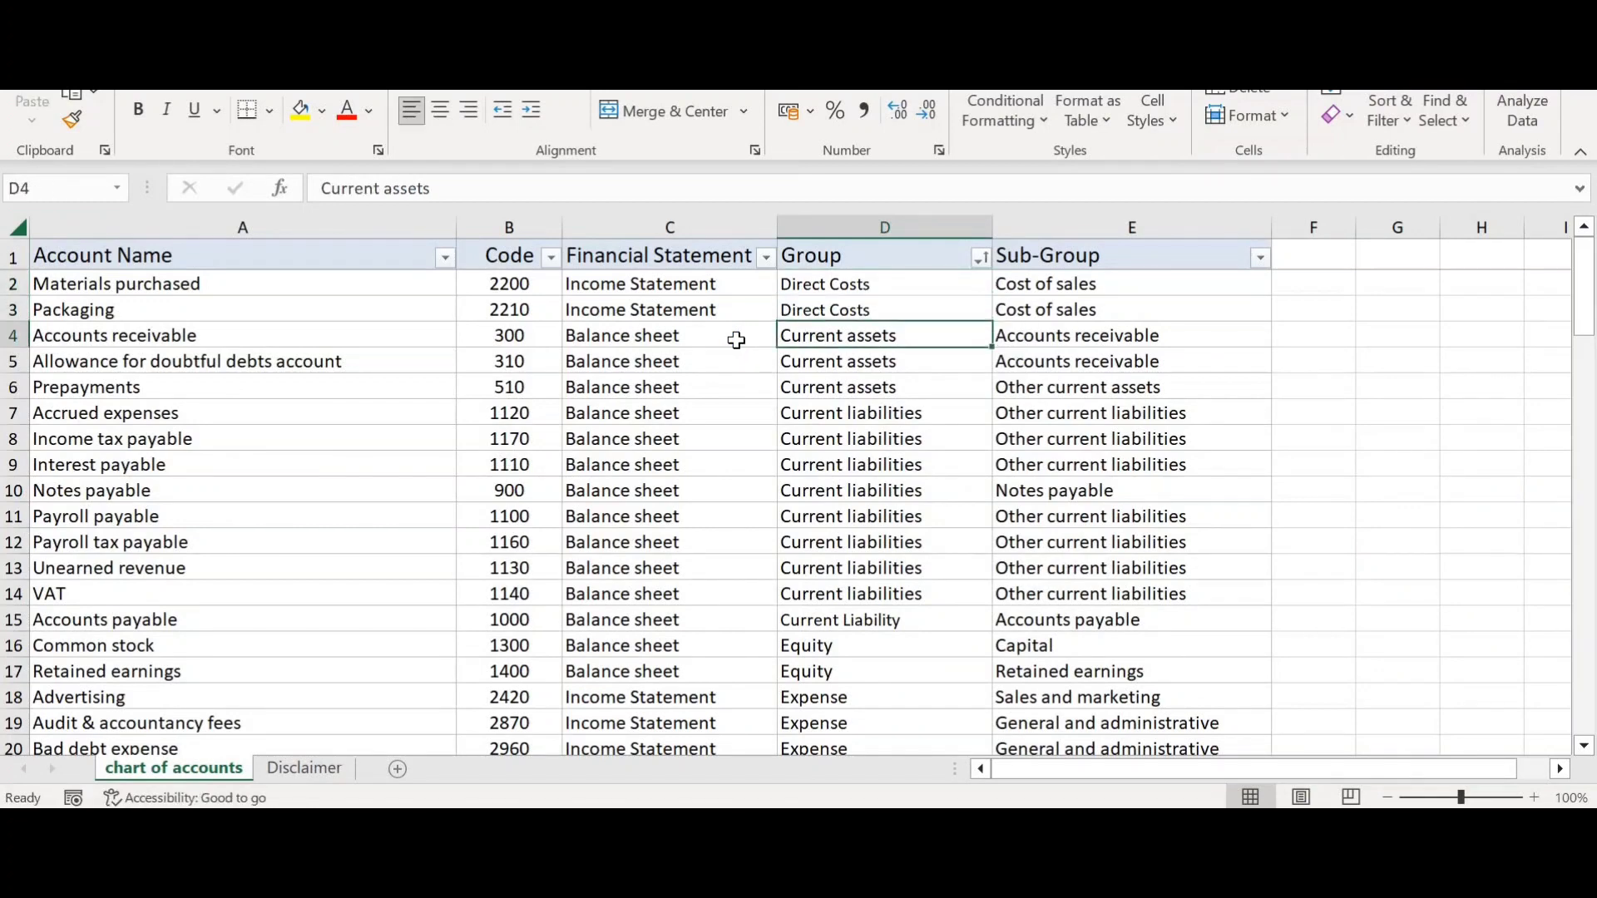
key(ctrl+Tab)
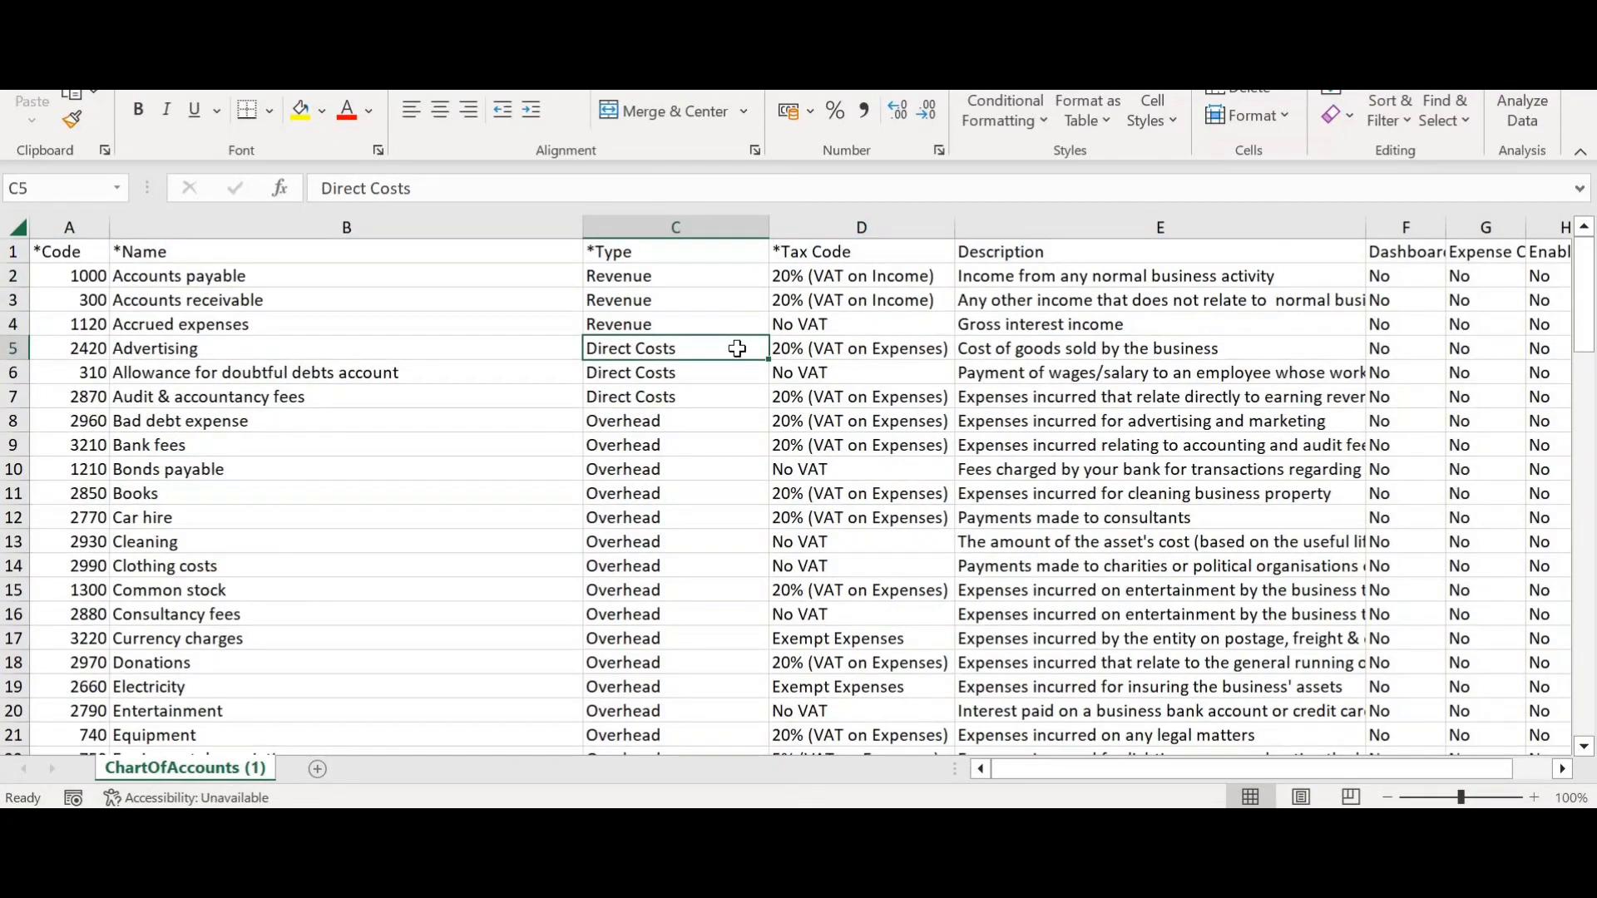
scroll(696, 510, down, 9)
scroll(682, 570, down, 6)
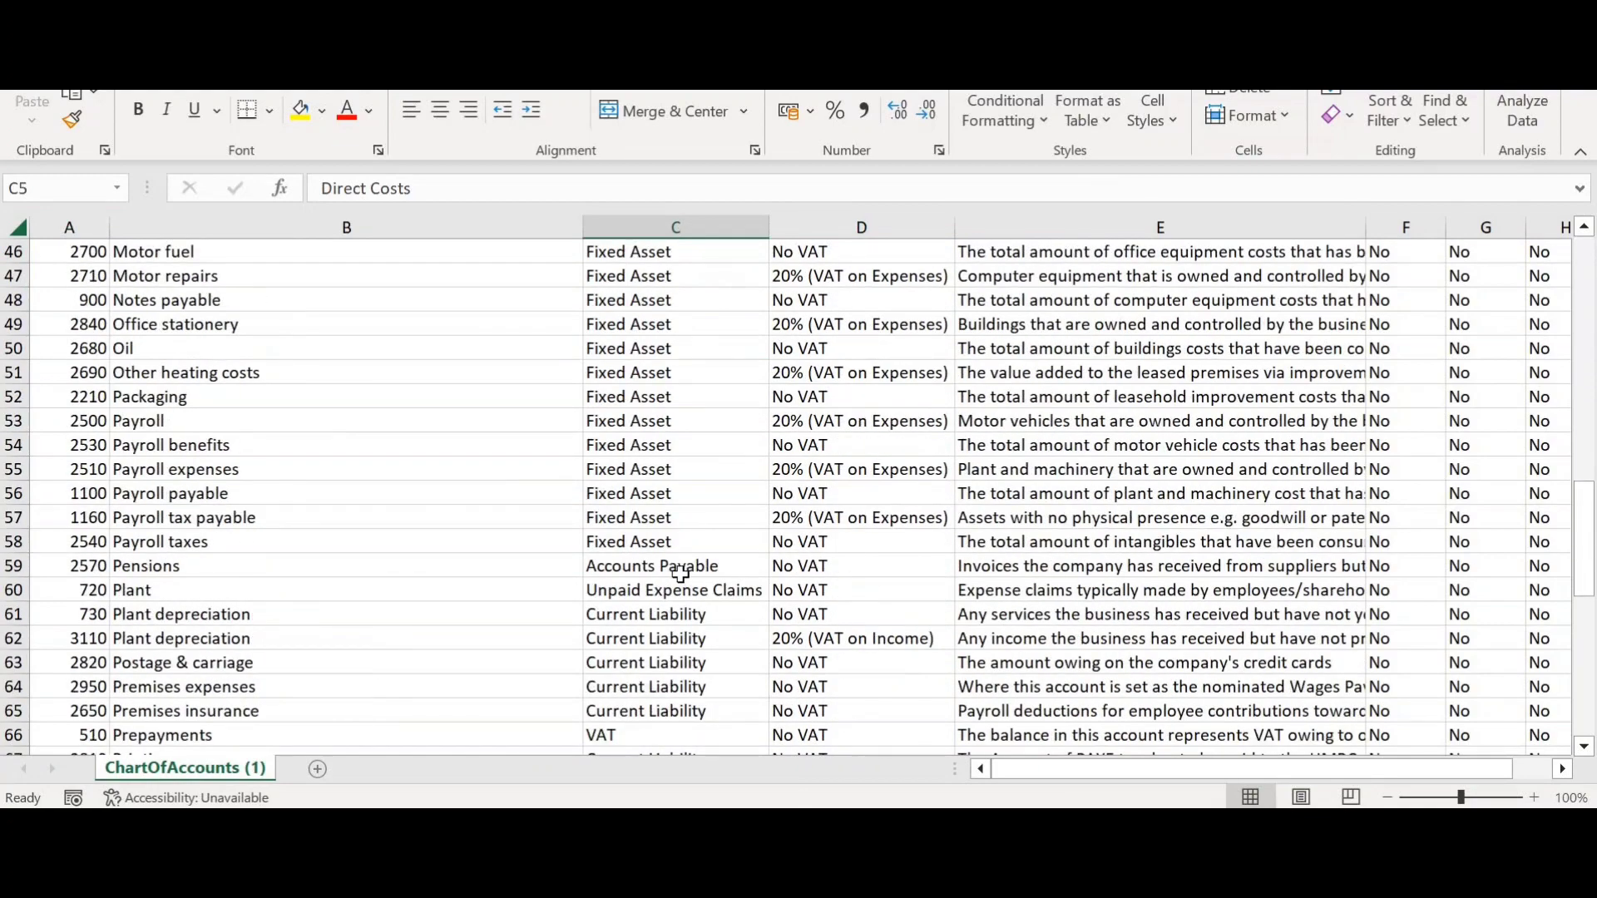
scroll(679, 566, up, 2)
click(677, 300)
key(ctrl+c)
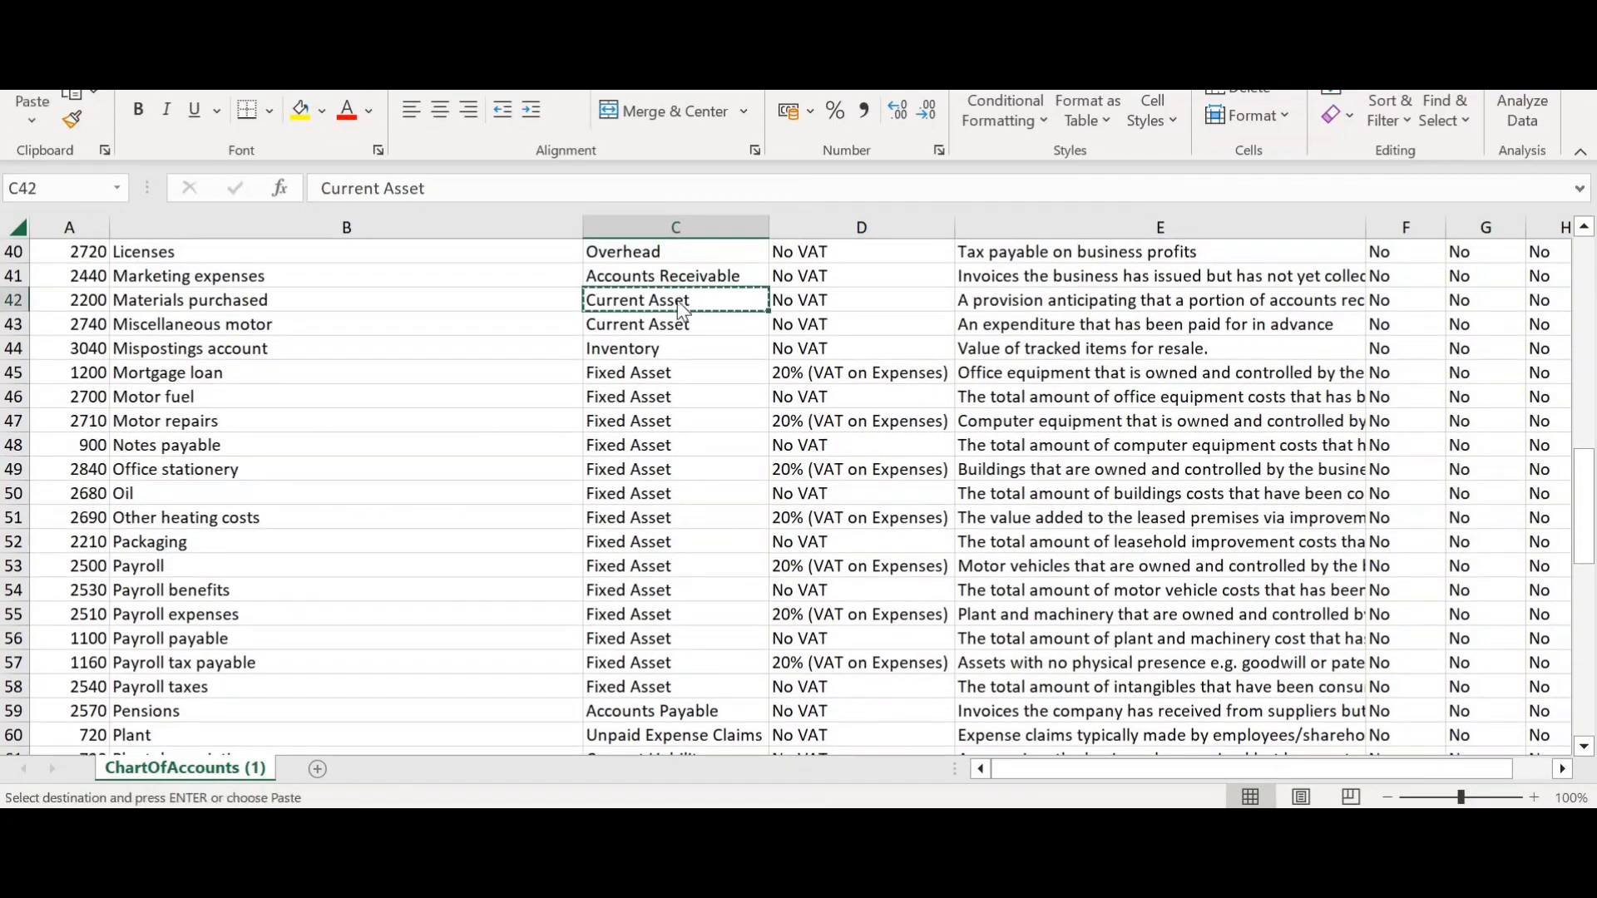
key(ctrl+Tab)
key(ctrl+v)
key(shift+Down)
key(shift+Down)
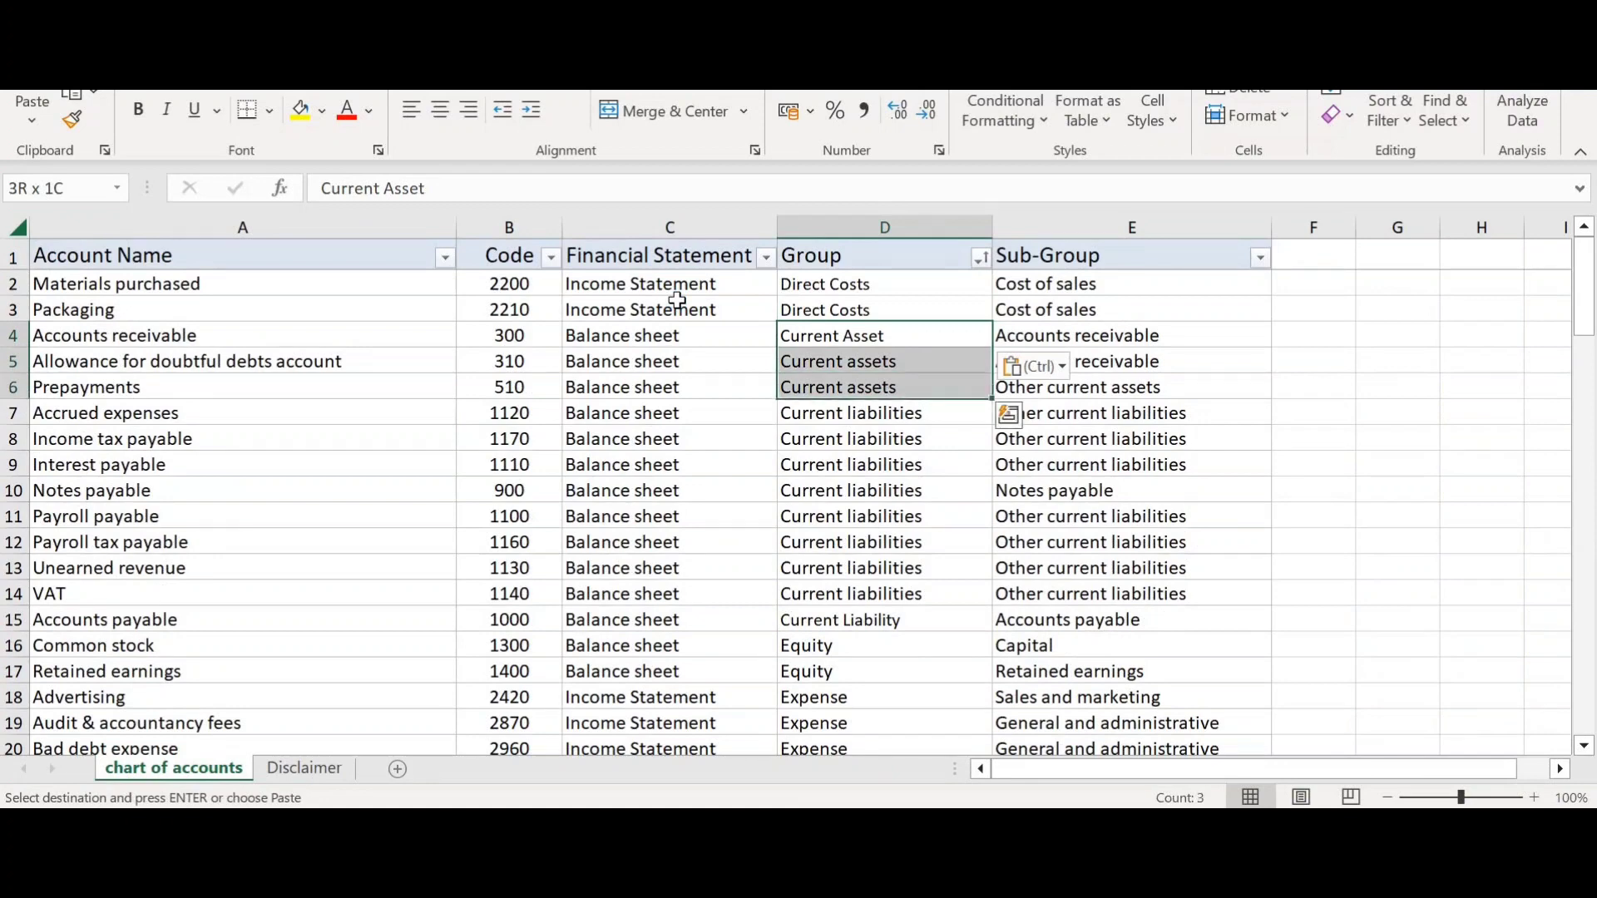
key(Return)
- Replace the Current liabilities entries in Group cells D7:D14 with Current Liability copied from the Accounts payable row
key(Down)
key(Down)
key(Down)
key(ctrl+Tab)
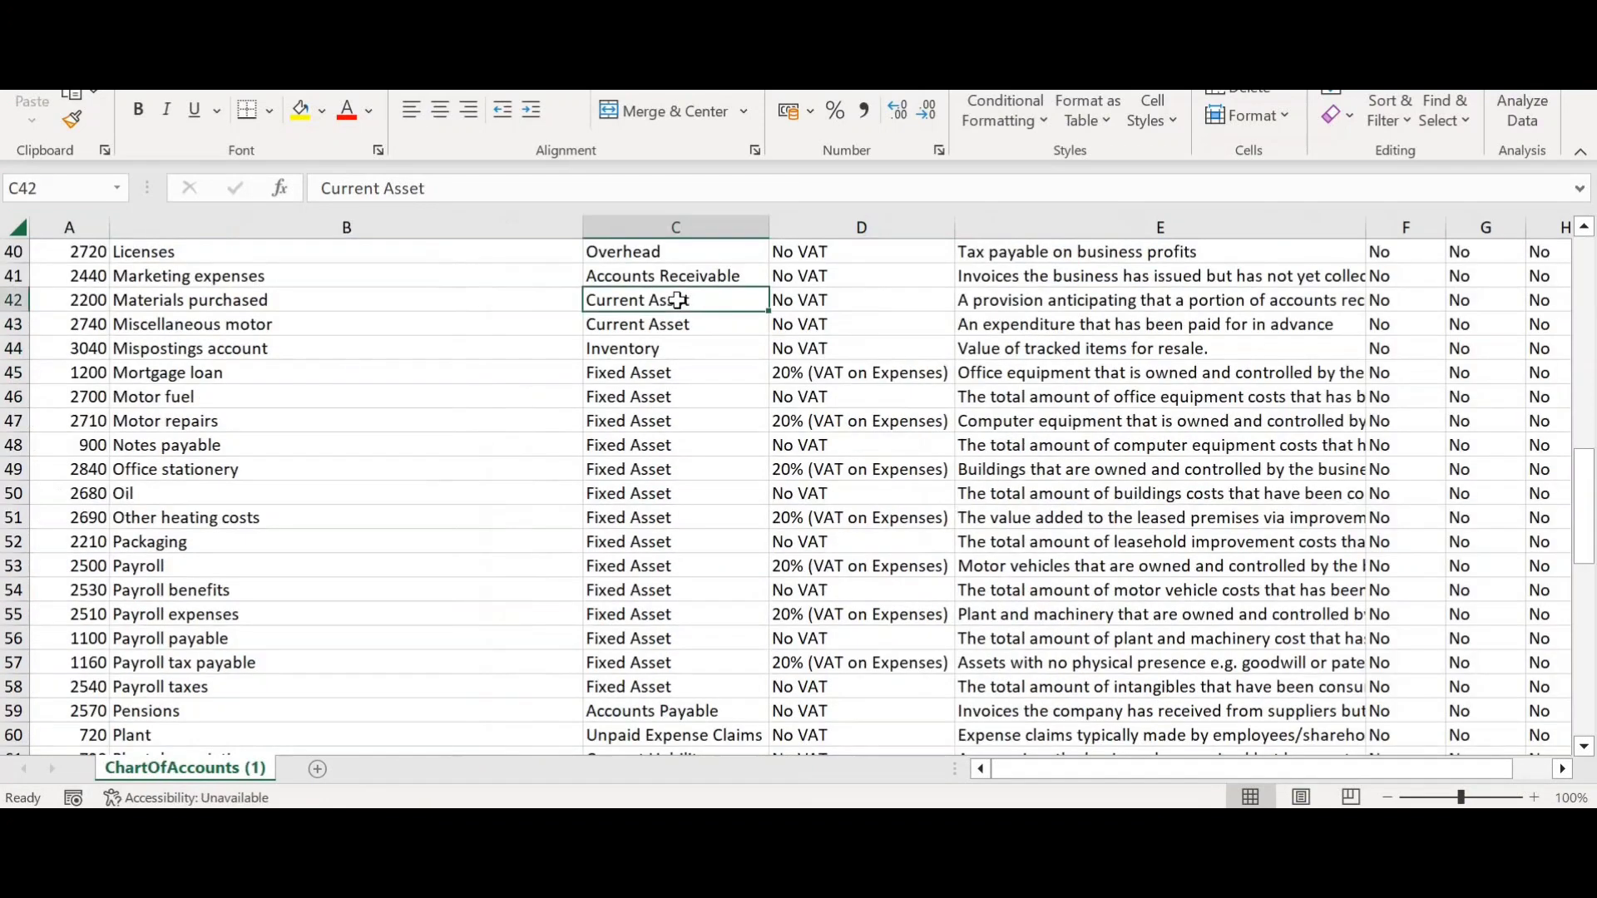
scroll(688, 313, down, 2)
key(ctrl+Tab)
key(Down)
key(Down)
key(Down)
key(Down)
key(Down)
key(Down)
key(Down)
key(Down)
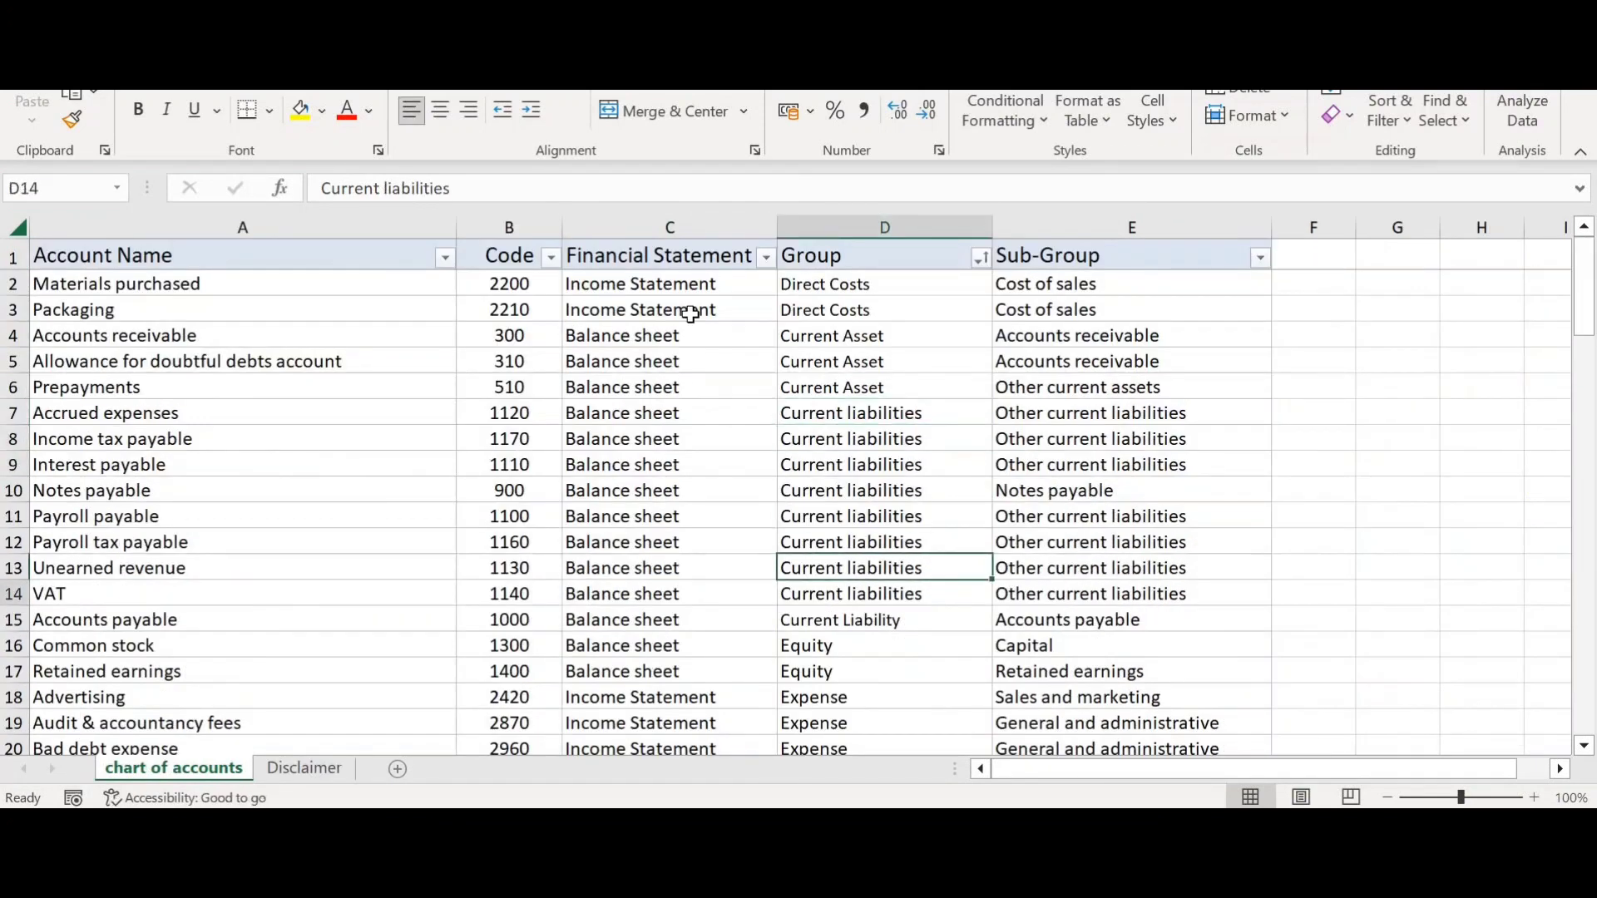
key(Up)
key(ctrl+c)
key(Up)
key(Up)
key(Up)
key(Up)
key(Up)
key(Up)
key(Up)
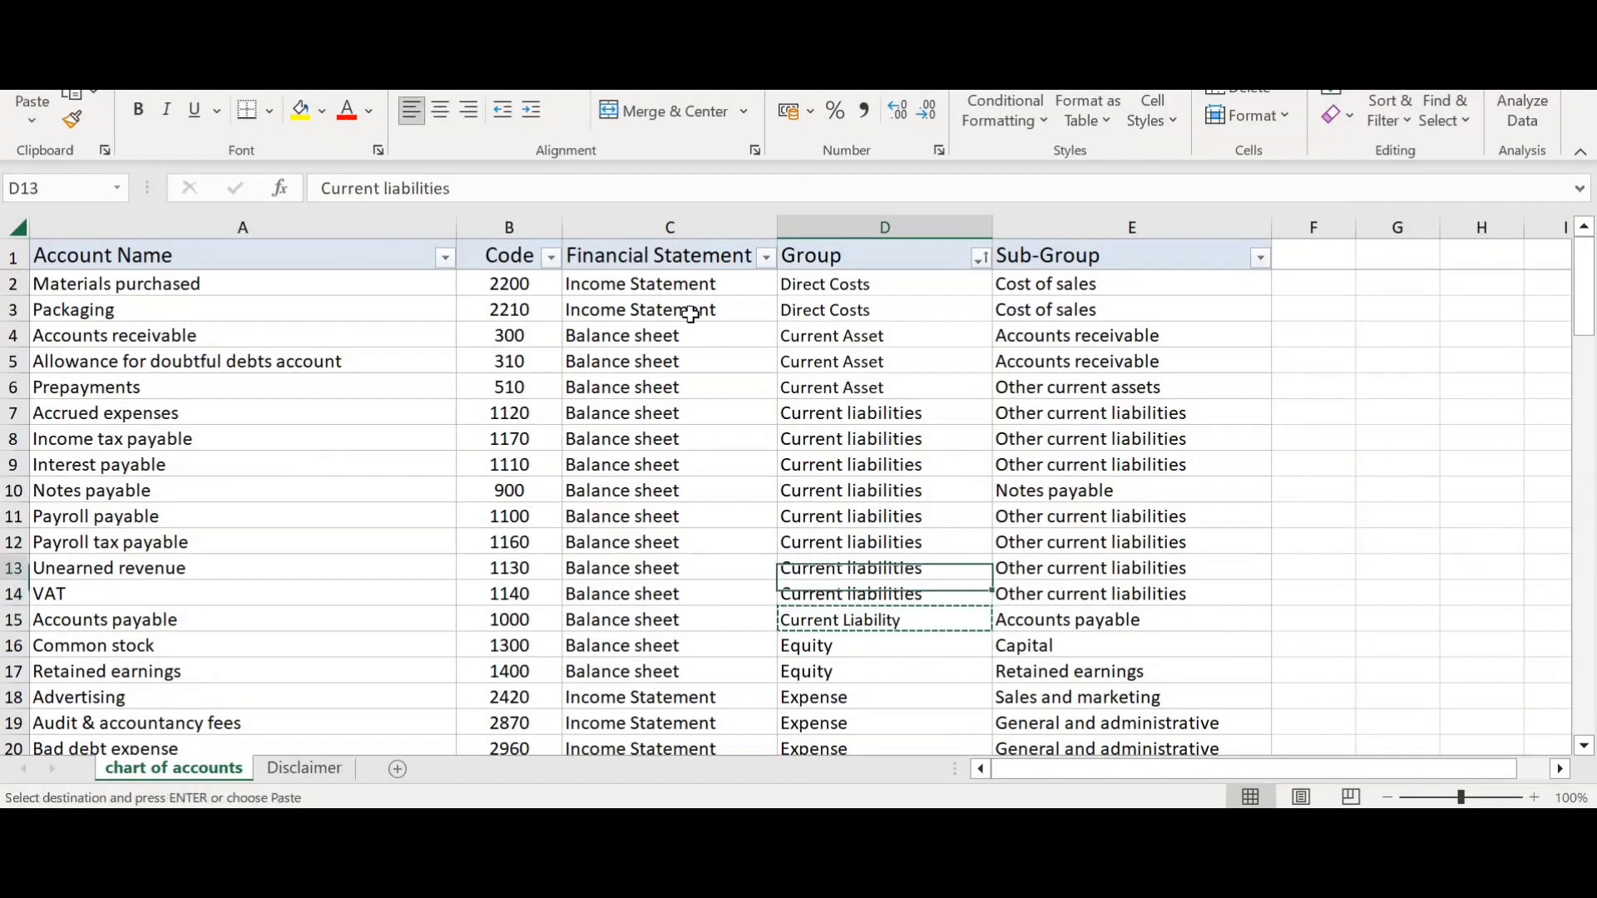
key(ctrl+v)
key(shift+Down)
key(shift+Down)
key(shift+Down)
key(shift+Down)
key(shift+Down)
key(shift+Down)
key(shift+Down)
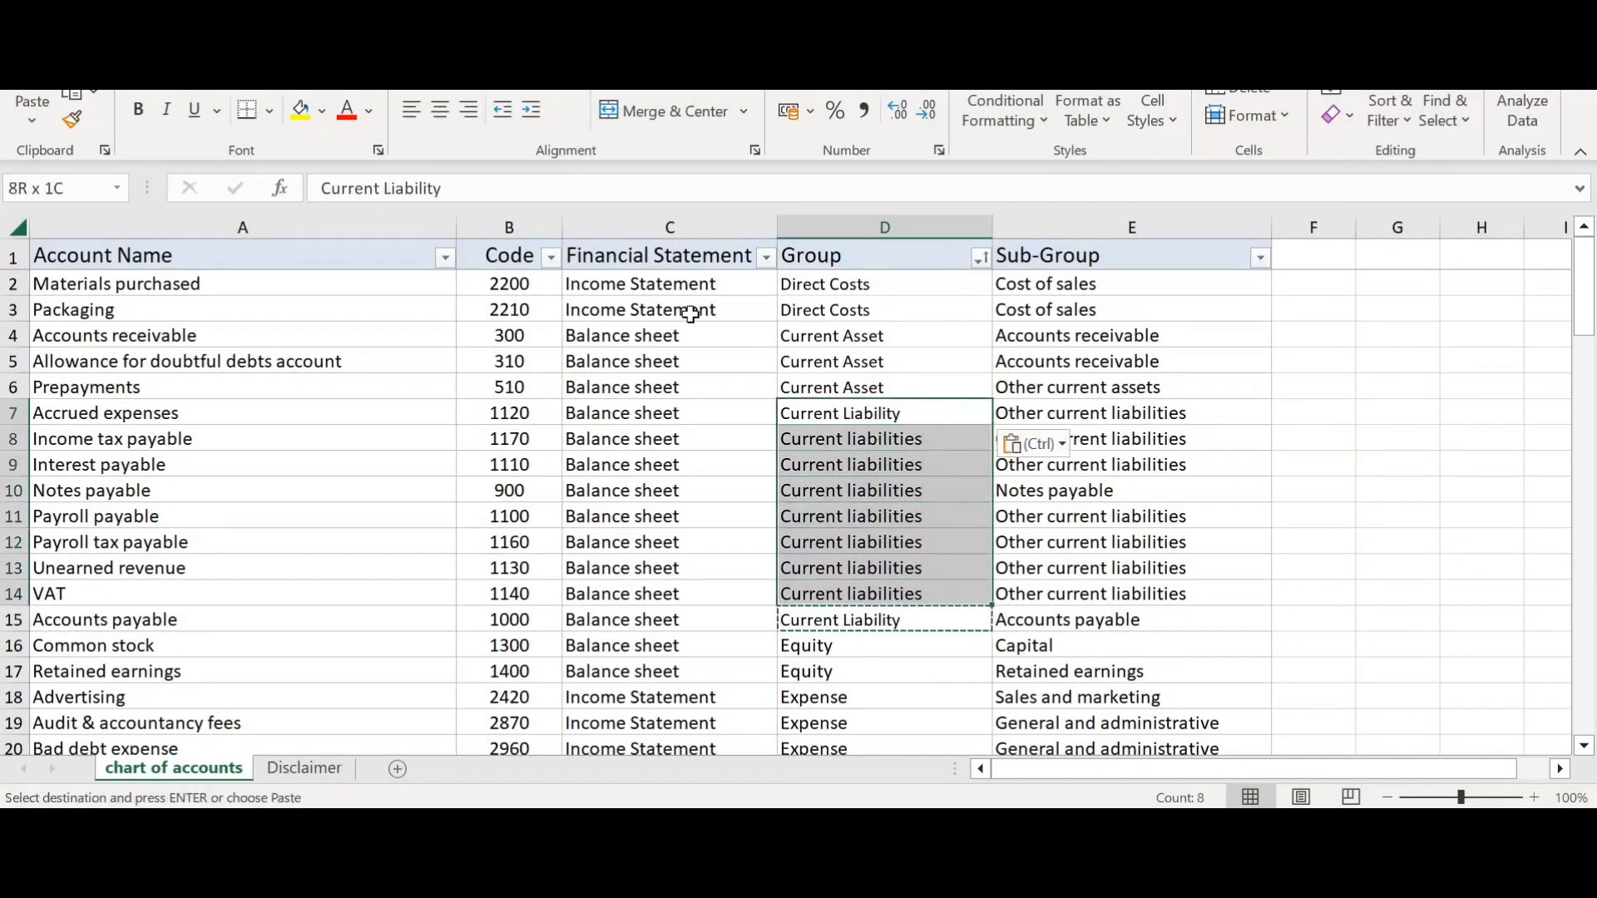
key(Return)
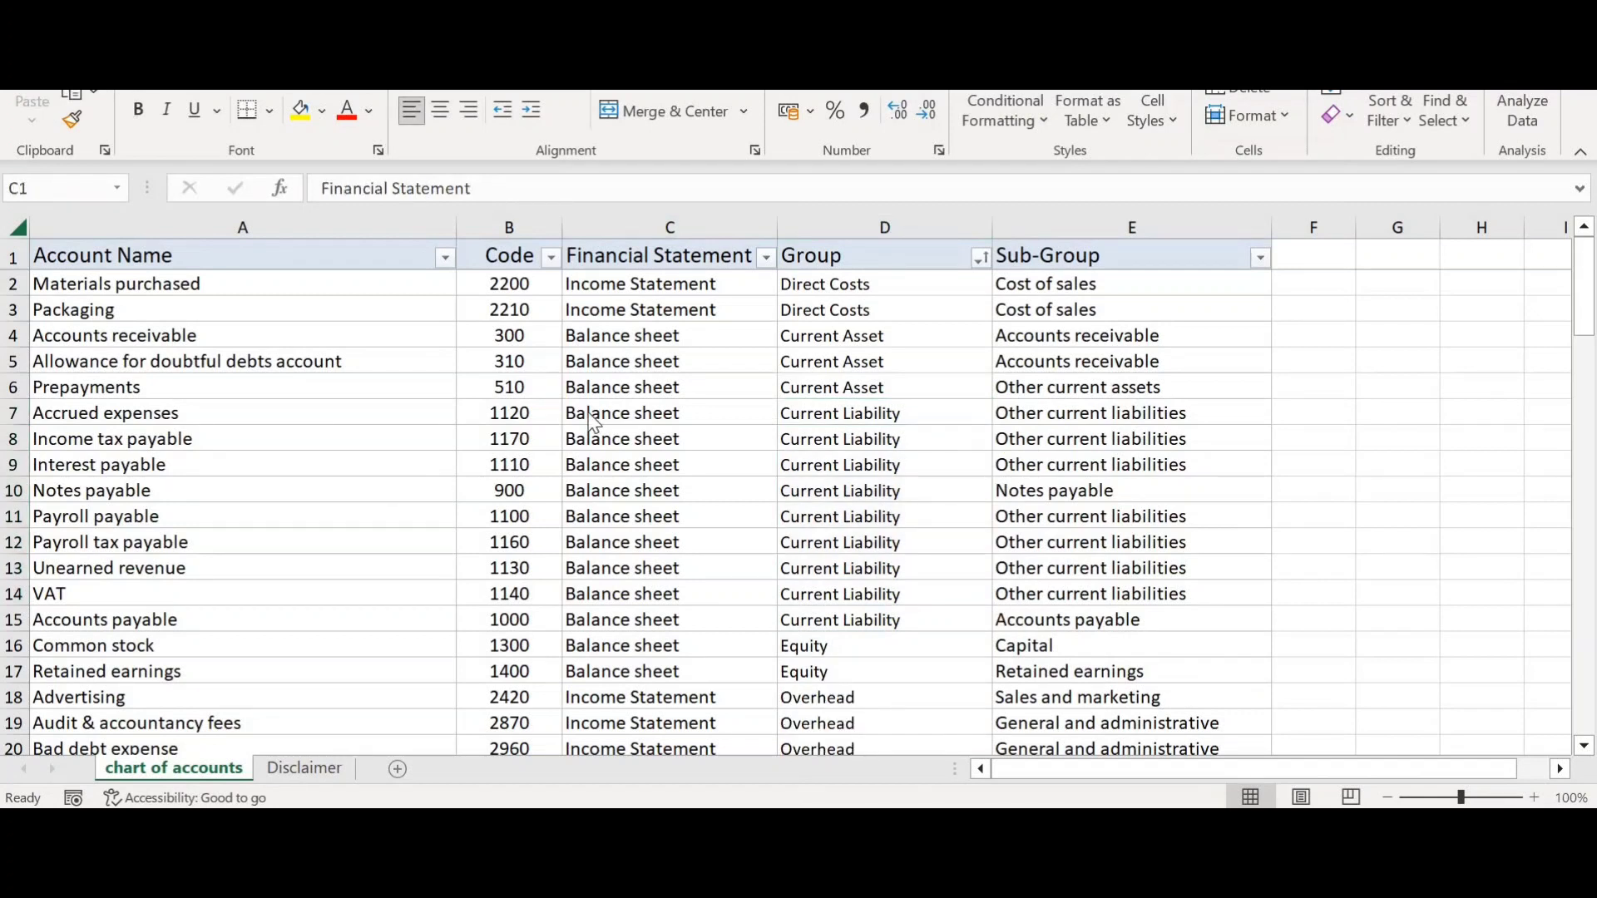
- Copy all the Sample workbook's Group entries from D2 down and paste them as values into the ChartOfAccounts (1) Type column, starting at C2
click(870, 288)
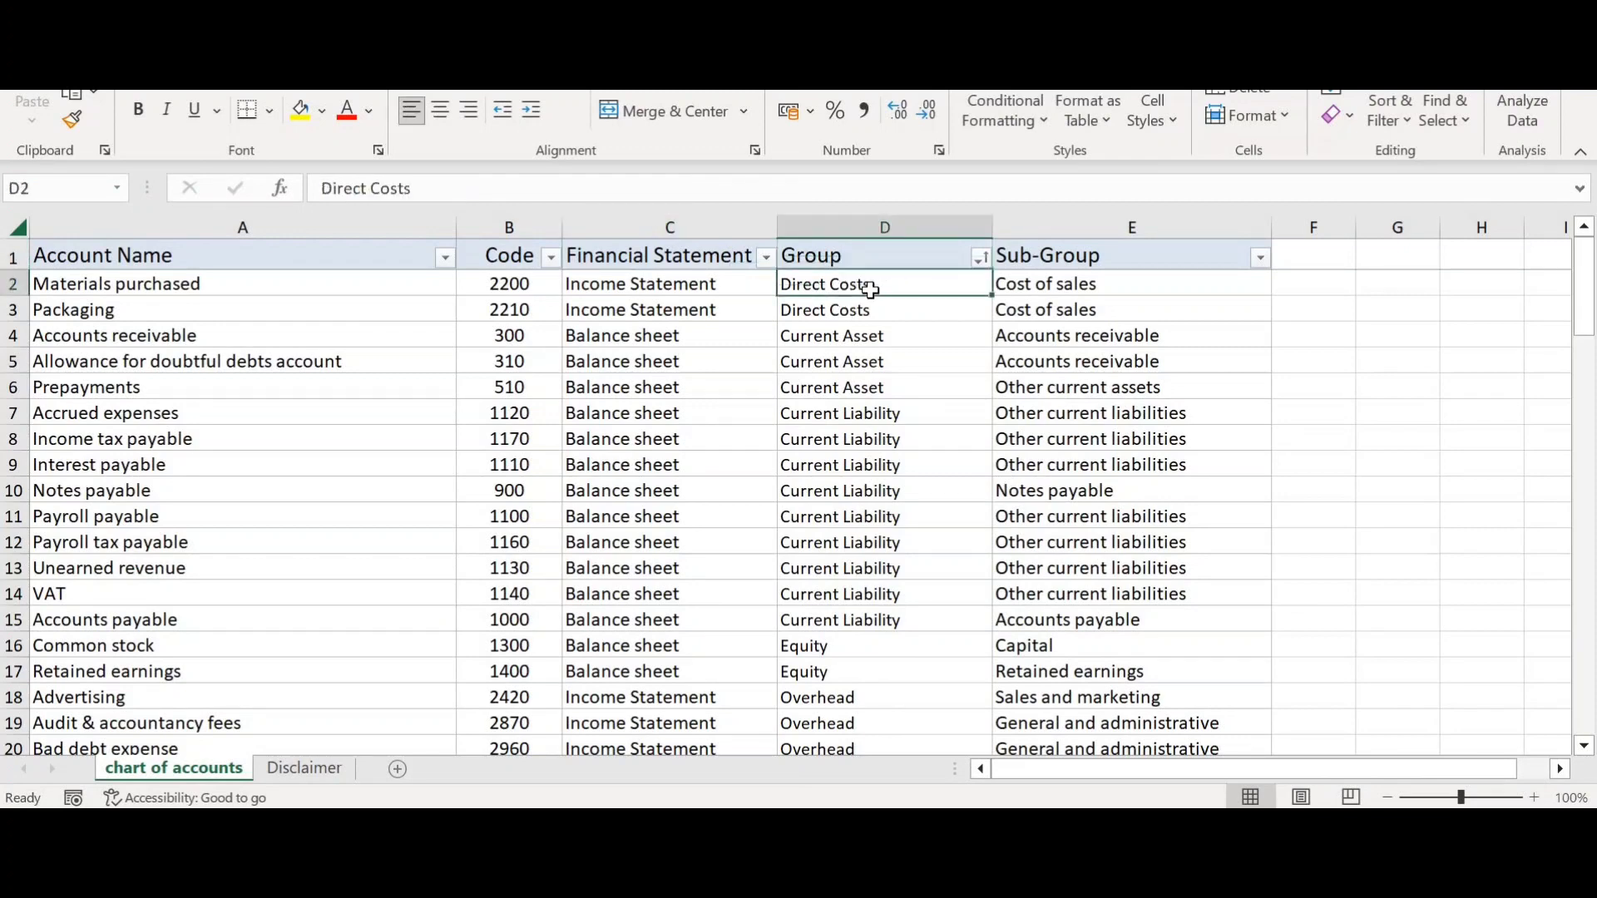
key(ctrl+shift+Down)
key(ctrl+c)
key(alt+Tab)
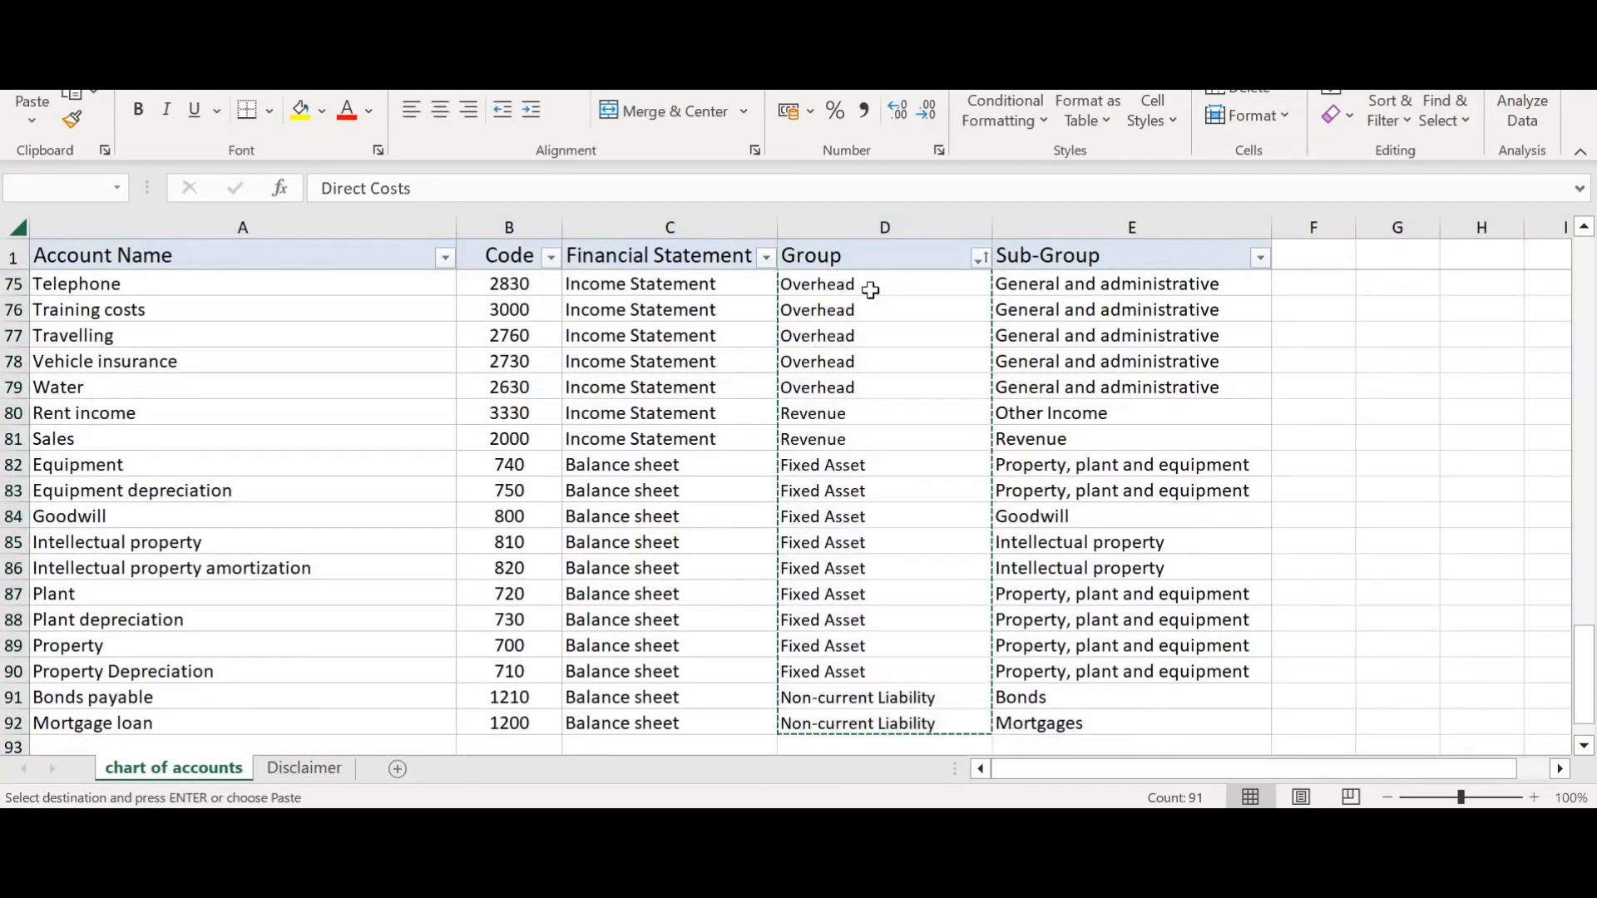
key(ctrl+Up)
key(Down)
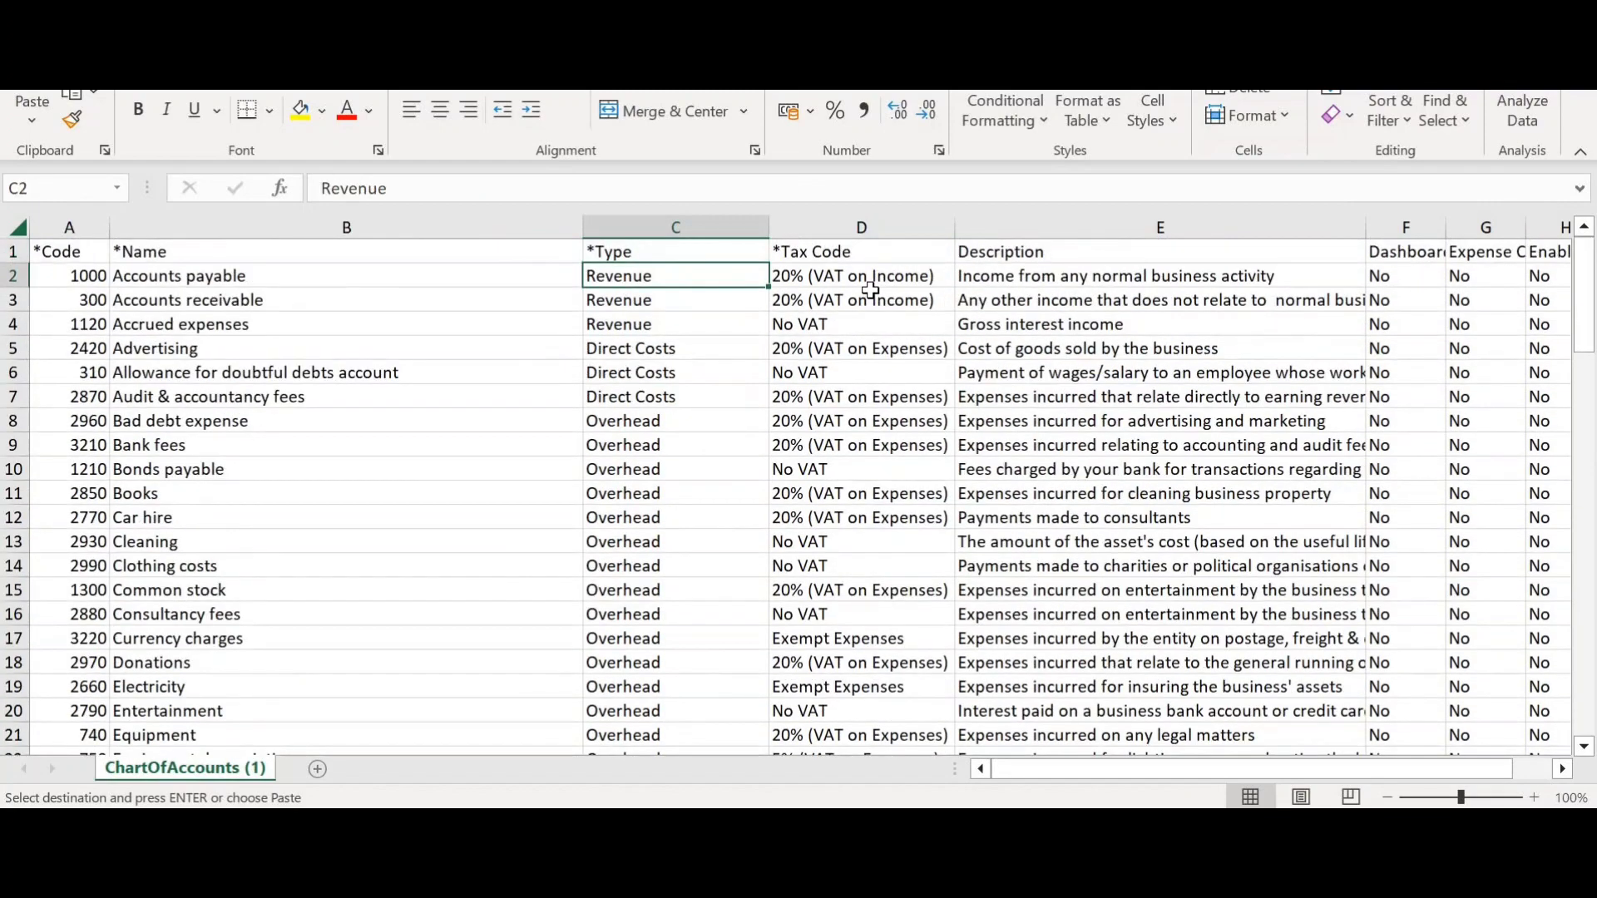
key(ctrl+alt+v)
key(v)
key(Return)
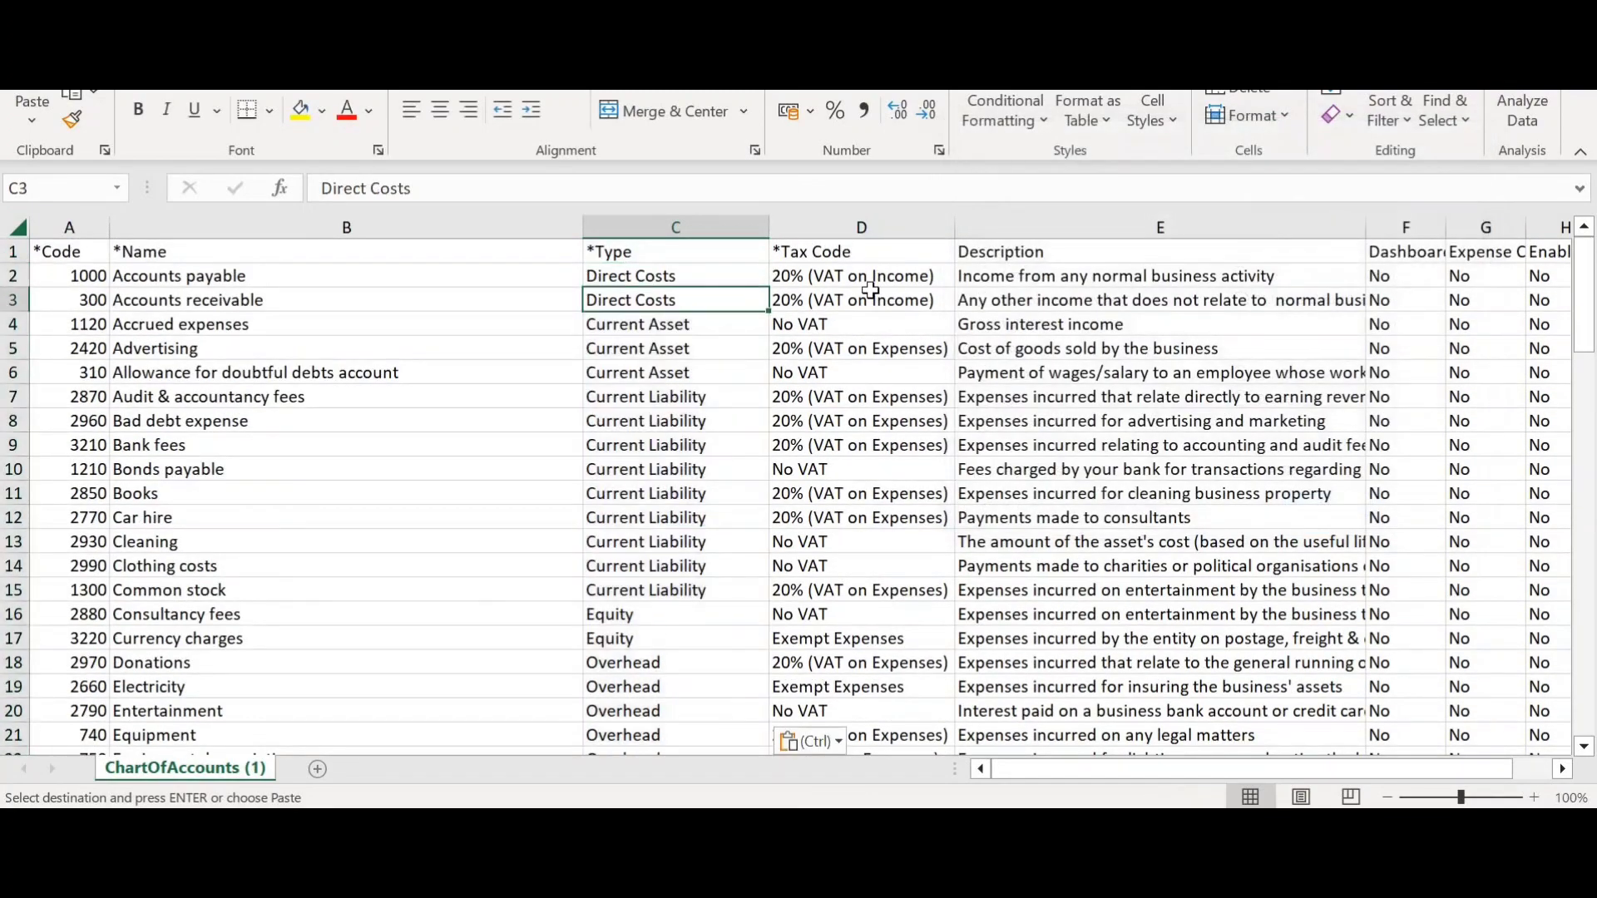
- Check the last rows of ChartOfAccounts (1) to compare how far the Type and Tax Code columns are filled
key(ctrl+Down)
key(Up)
key(Up)
key(Up)
key(Up)
key(Up)
key(Up)
key(Up)
key(Up)
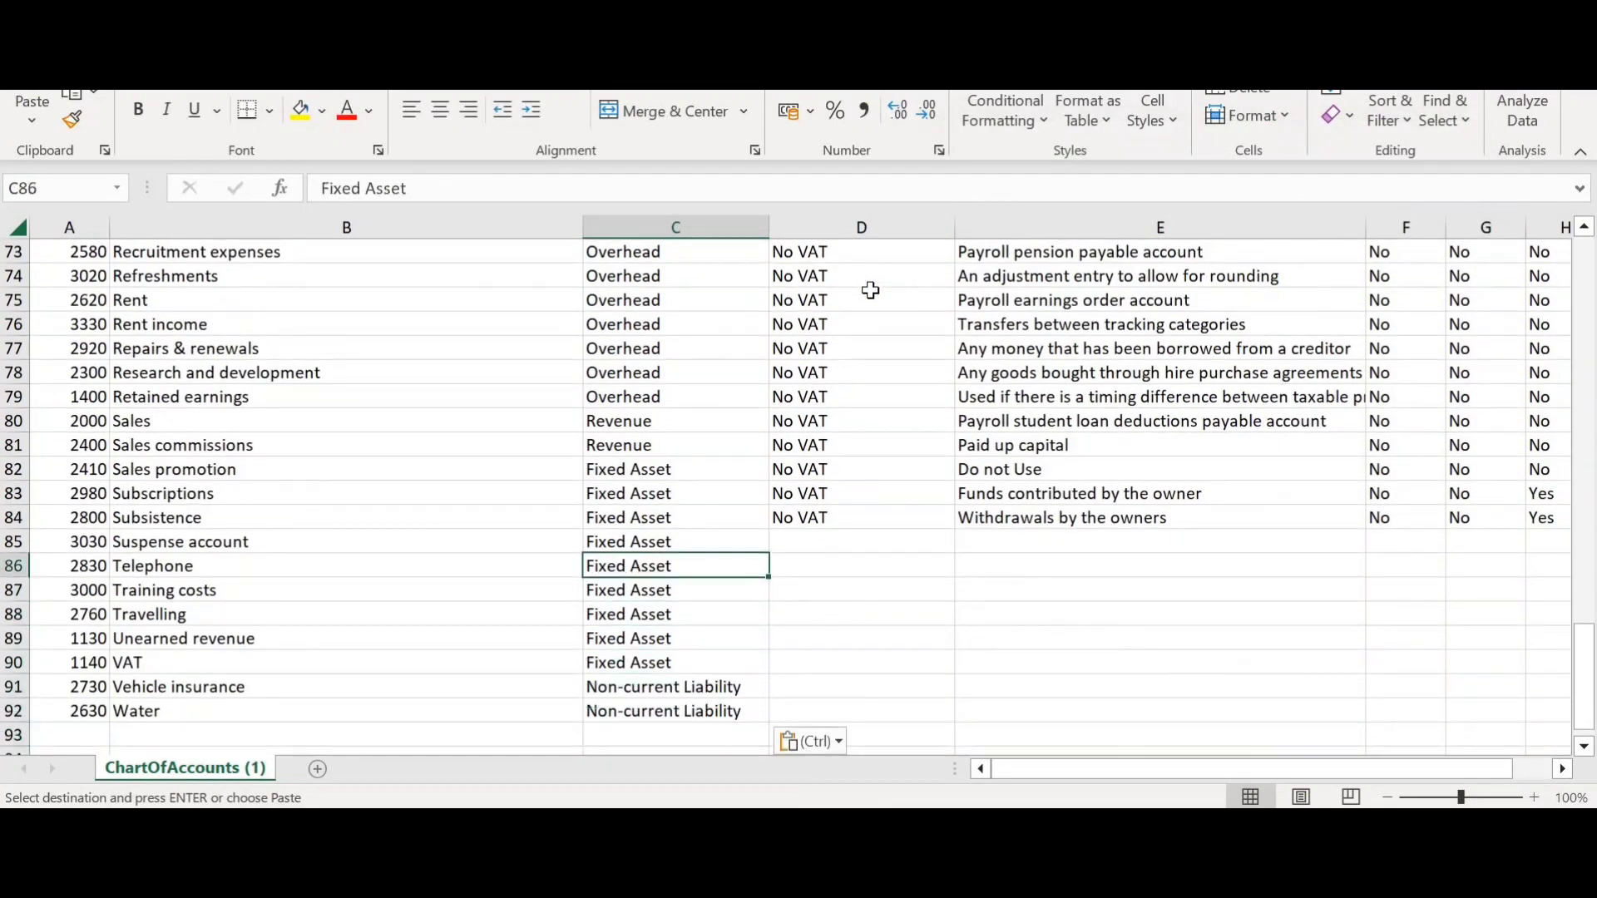
key(Right)
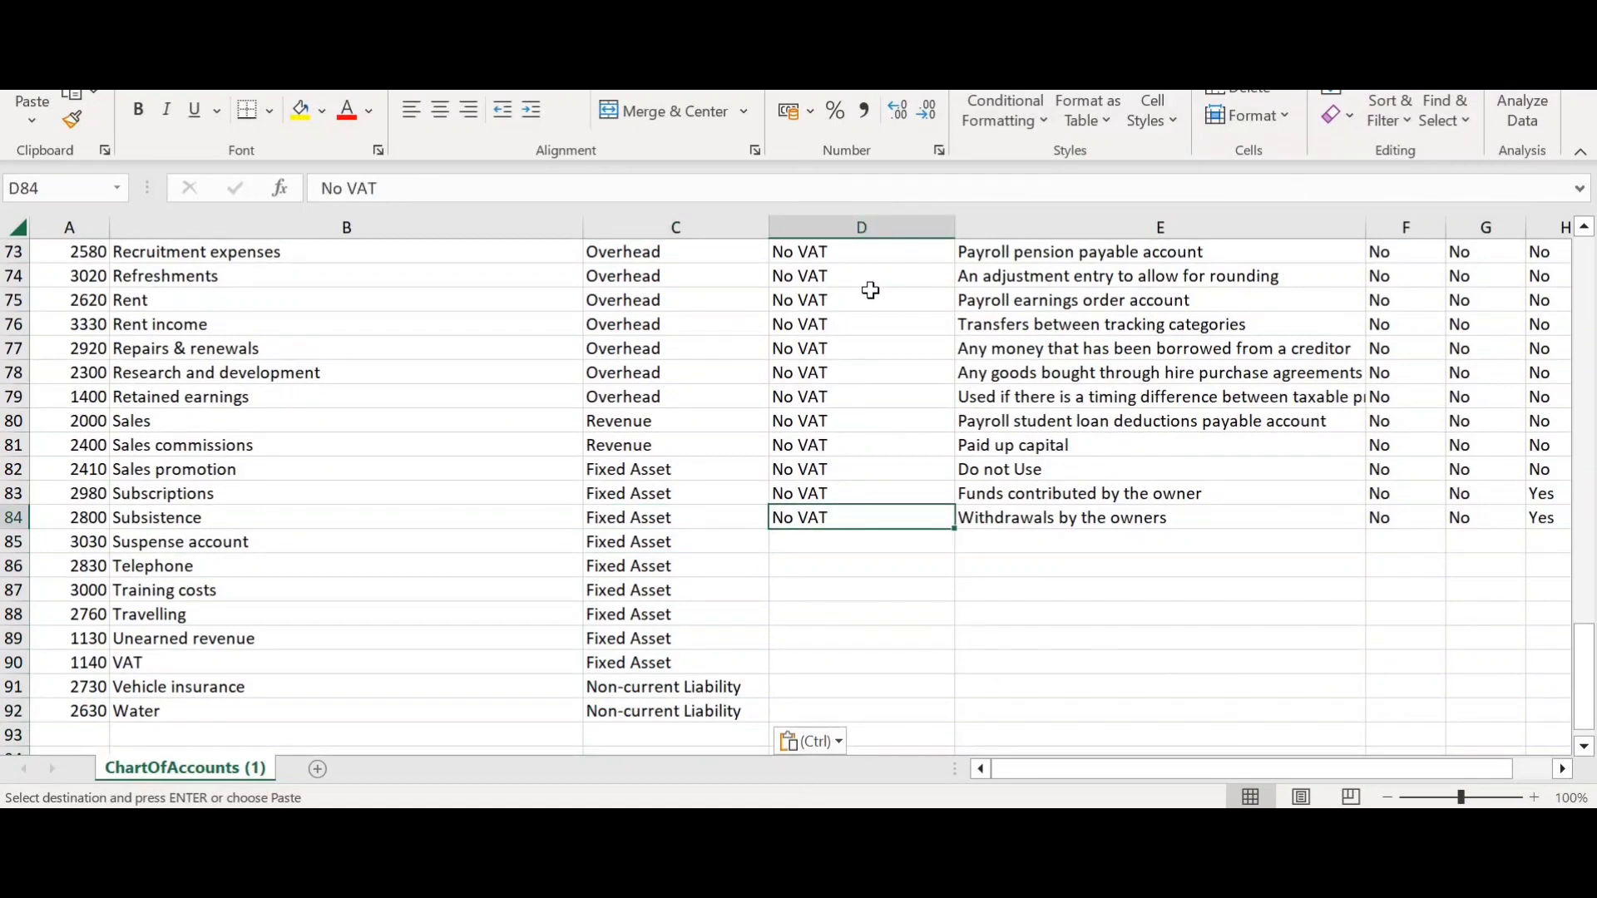
key(Up)
key(ctrl+Up)
key(Down)
- Copy all the Sample workbook's Sub-Group entries from E2 down and paste them as values into the ChartOfAccounts (1) Description column, starting at E2
key(alt+Tab)
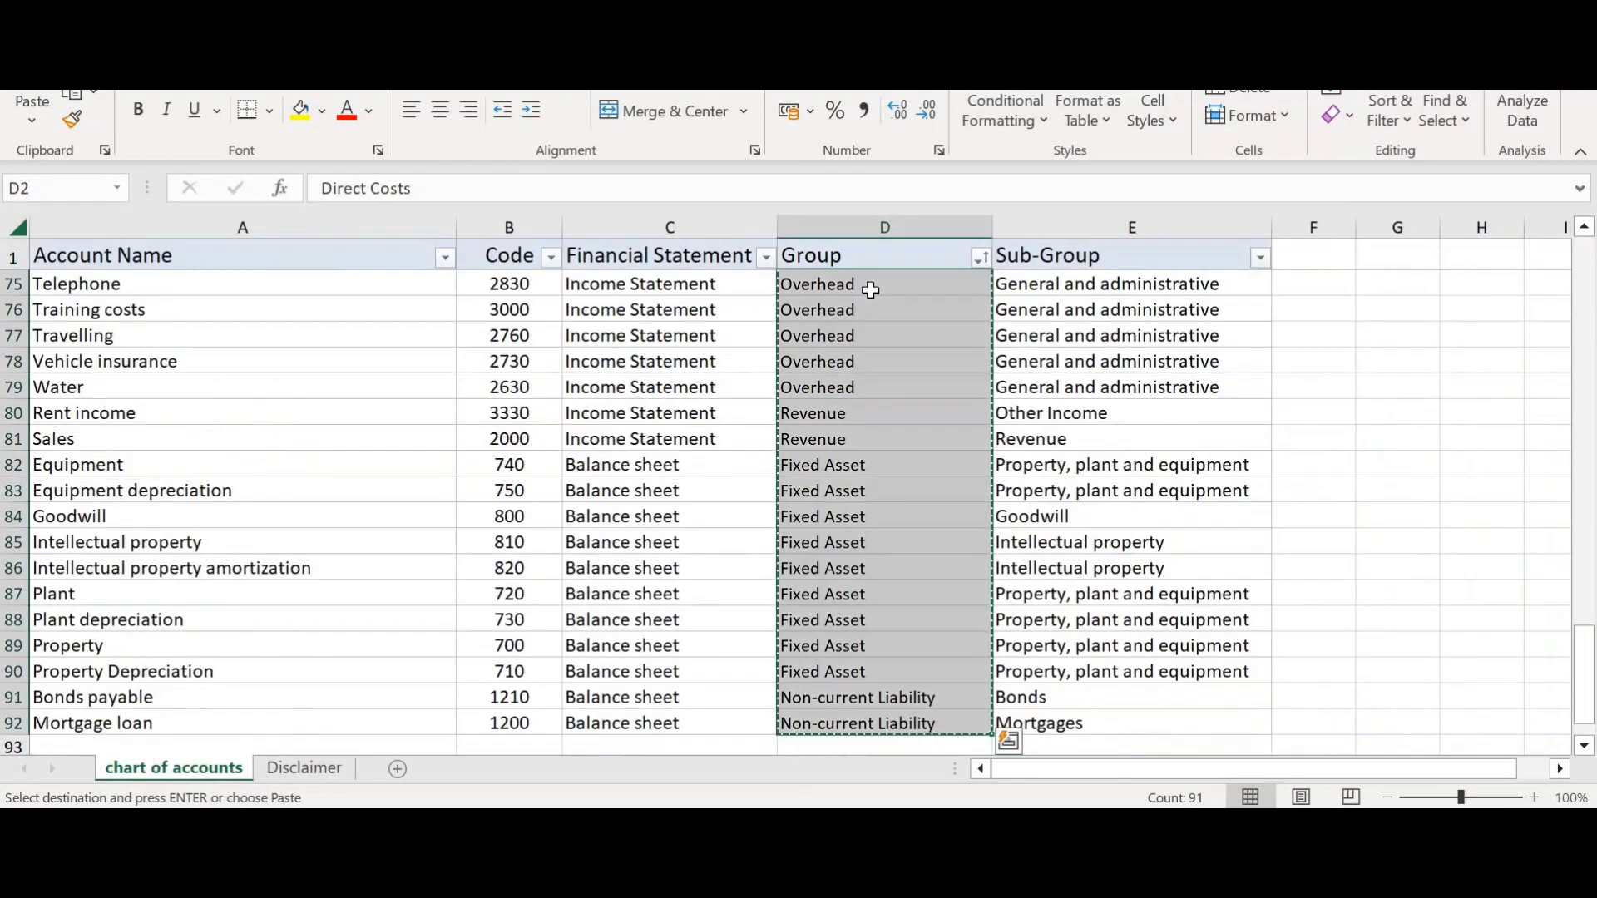
key(Left)
key(Right)
key(Right)
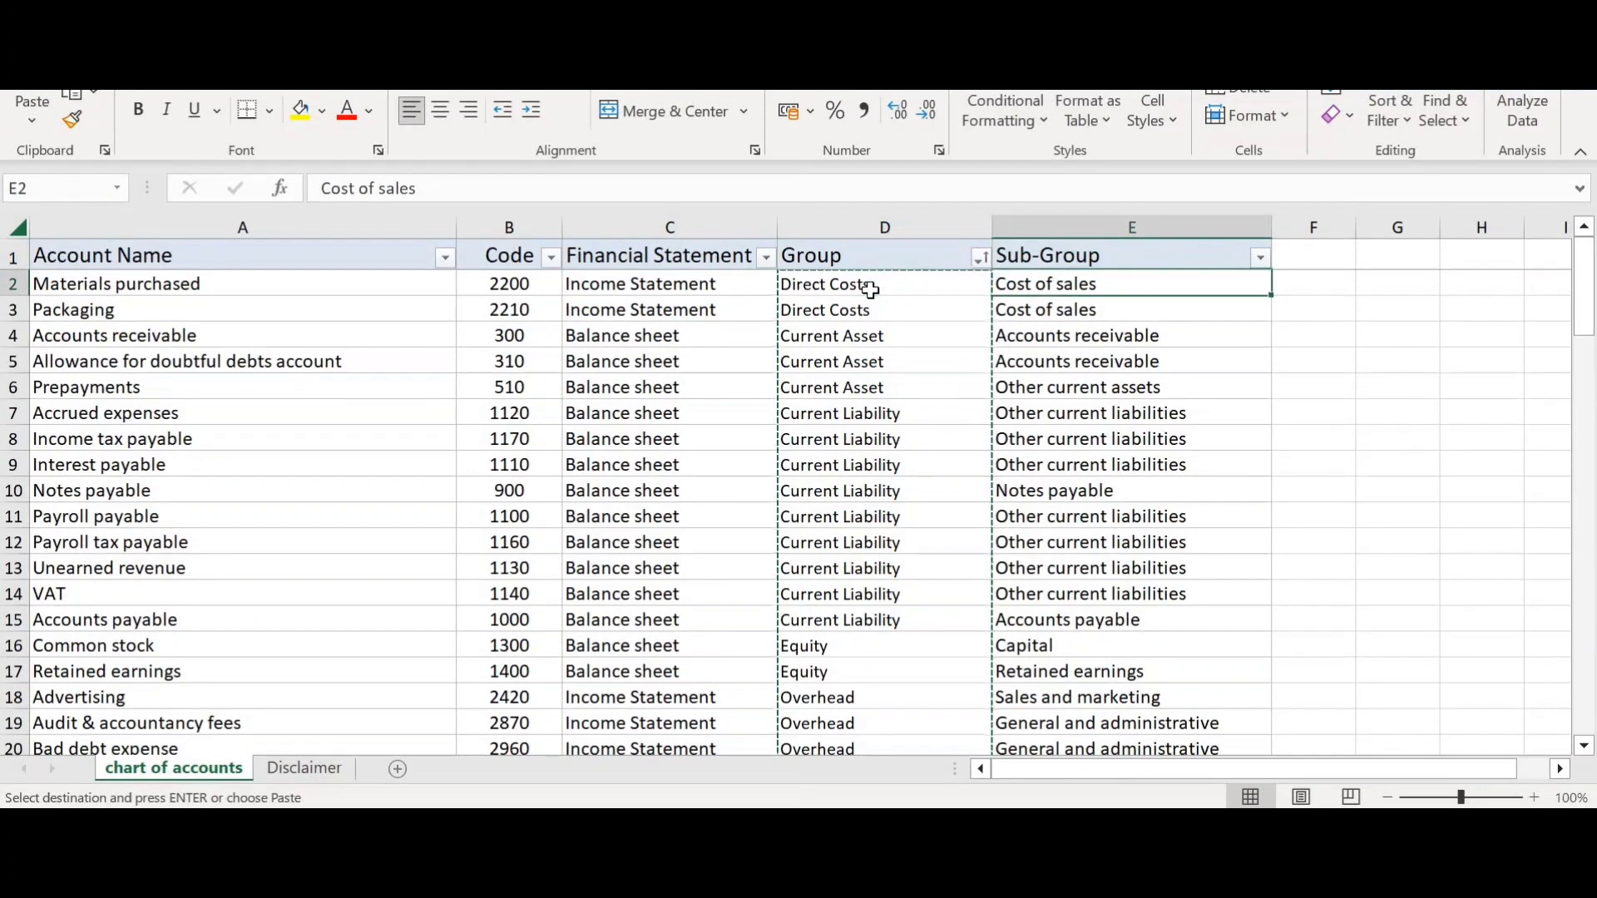
key(ctrl+shift+Down)
key(ctrl+c)
key(alt+Tab)
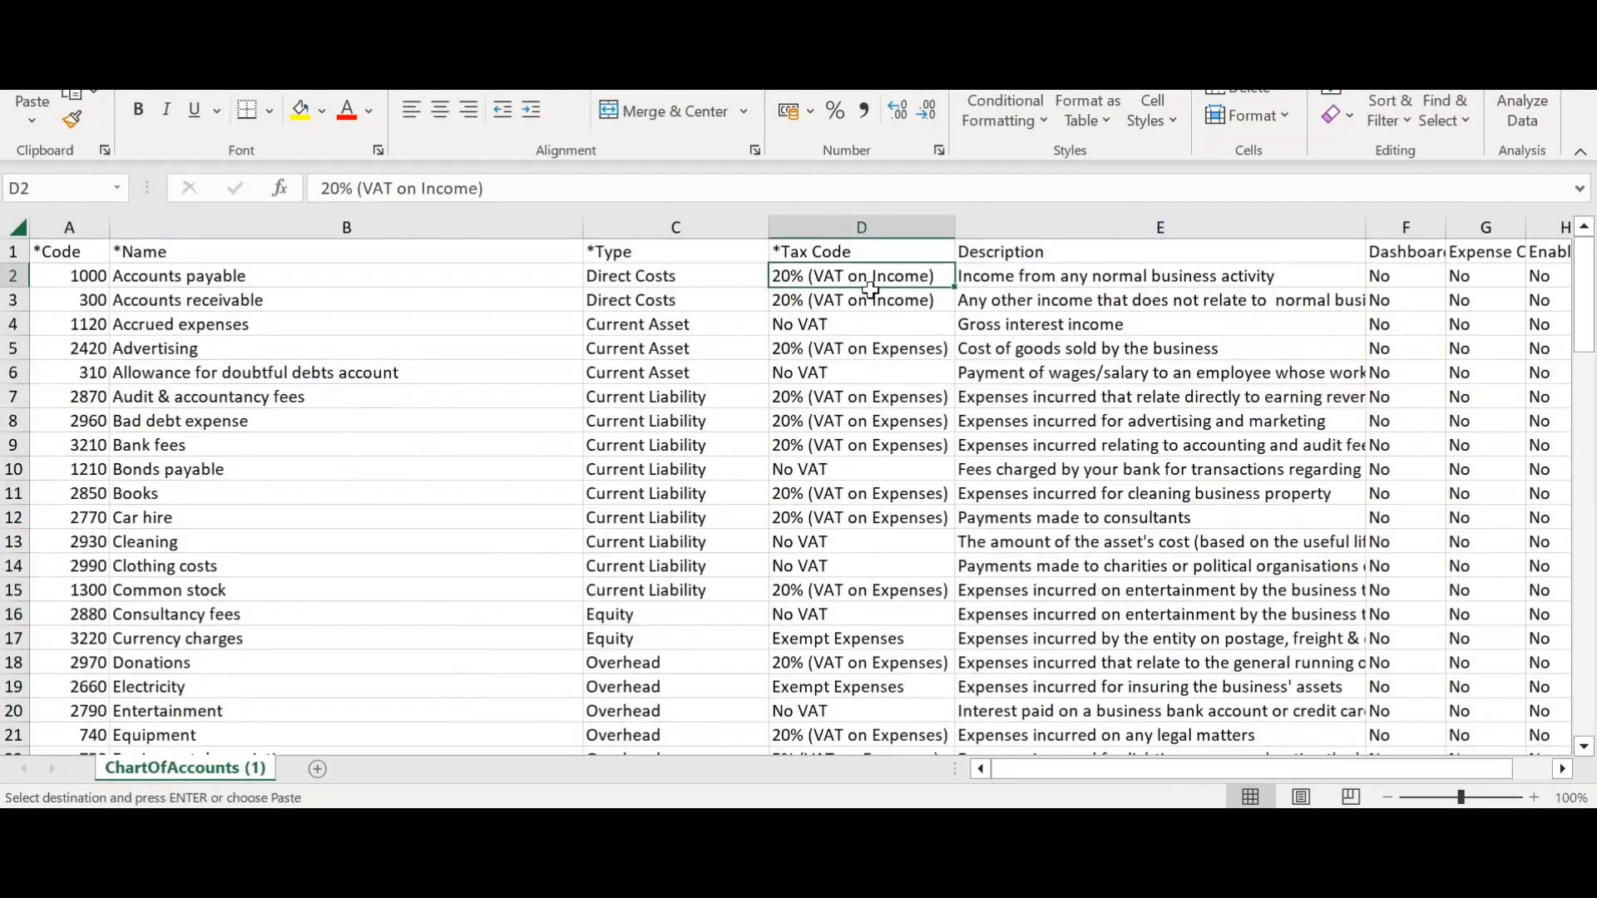
key(Up)
key(Right)
key(Down)
key(ctrl+alt+v)
key(v)
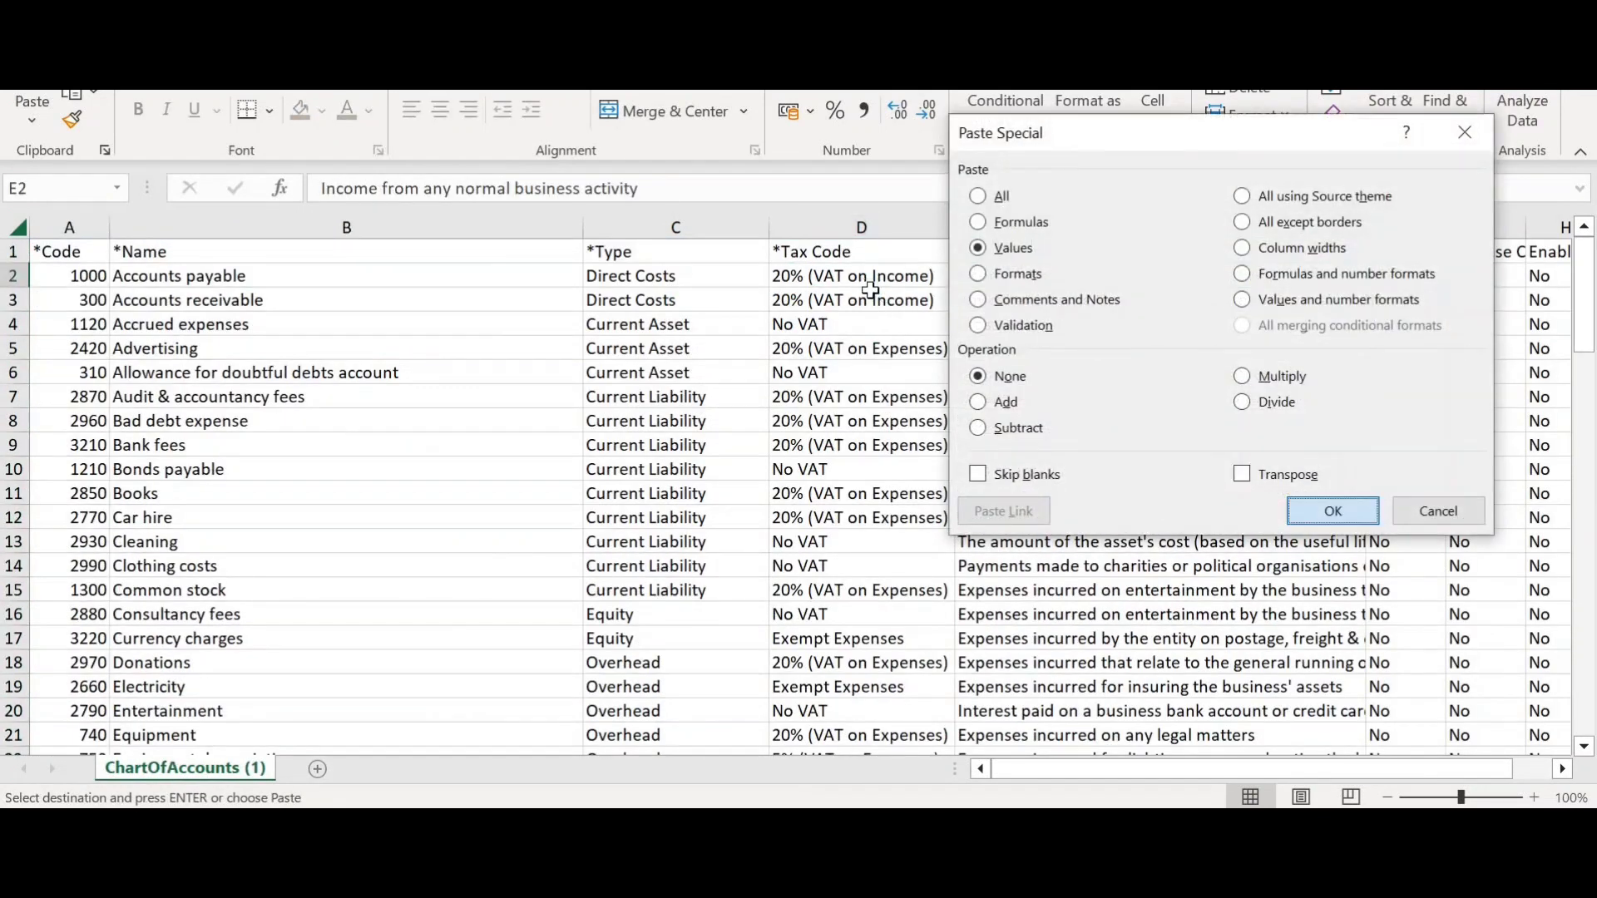
key(Return)
- Fill No VAT down the Tax Code column from row 83 to the last account in row 92
key(Left)
key(Left)
key(ctrl+Down)
key(Right)
key(Up)
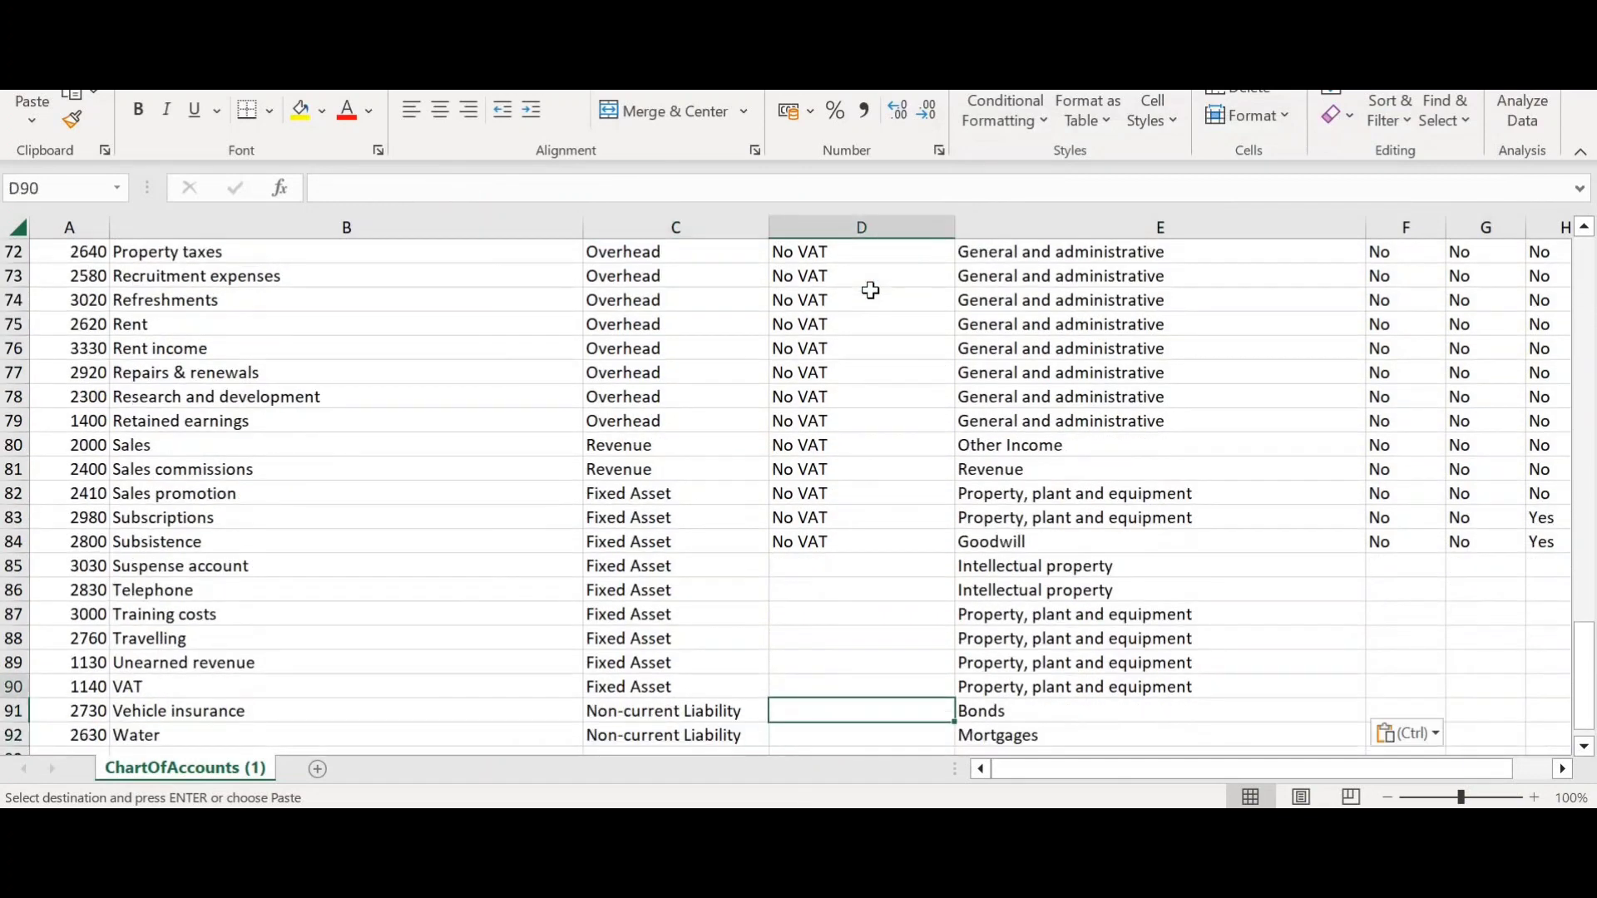
key(Up)
key(Up)
key(Up)
key(Up)
key(Up)
key(Up)
key(Up)
key(Up)
key(shift+Down)
key(shift+Down)
key(shift+Down)
key(shift+Down)
key(shift+Down)
key(shift+Down)
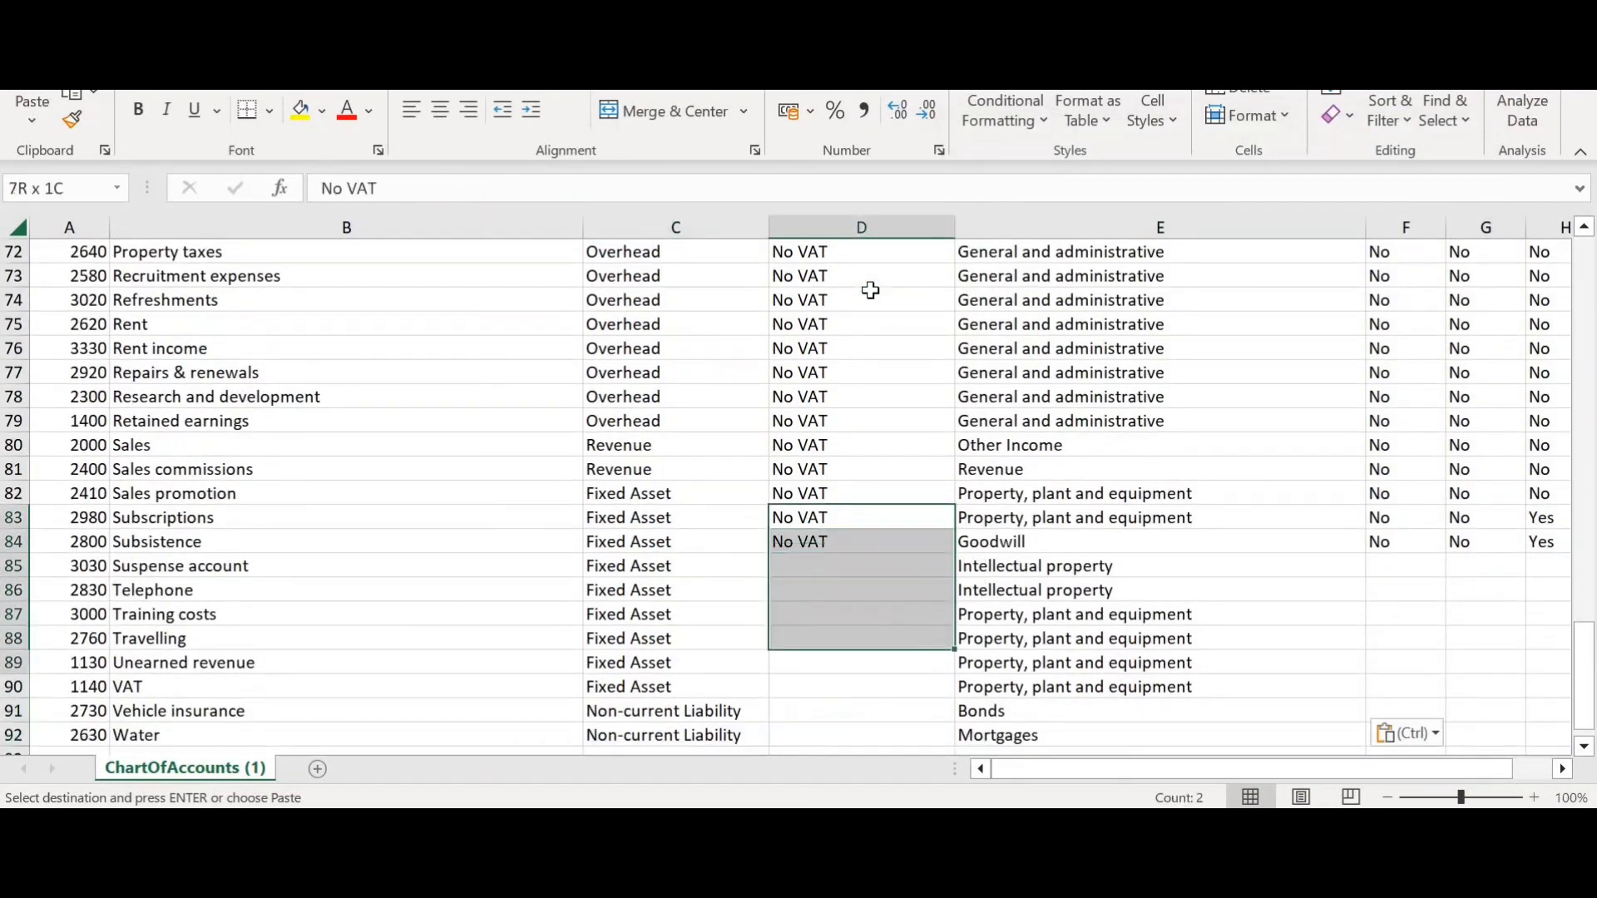
key(shift+Down)
key(shift+Down)
key(shift+Down)
key(shift+Down)
key(Return)
key(Left)
key(Left)
key(Left)
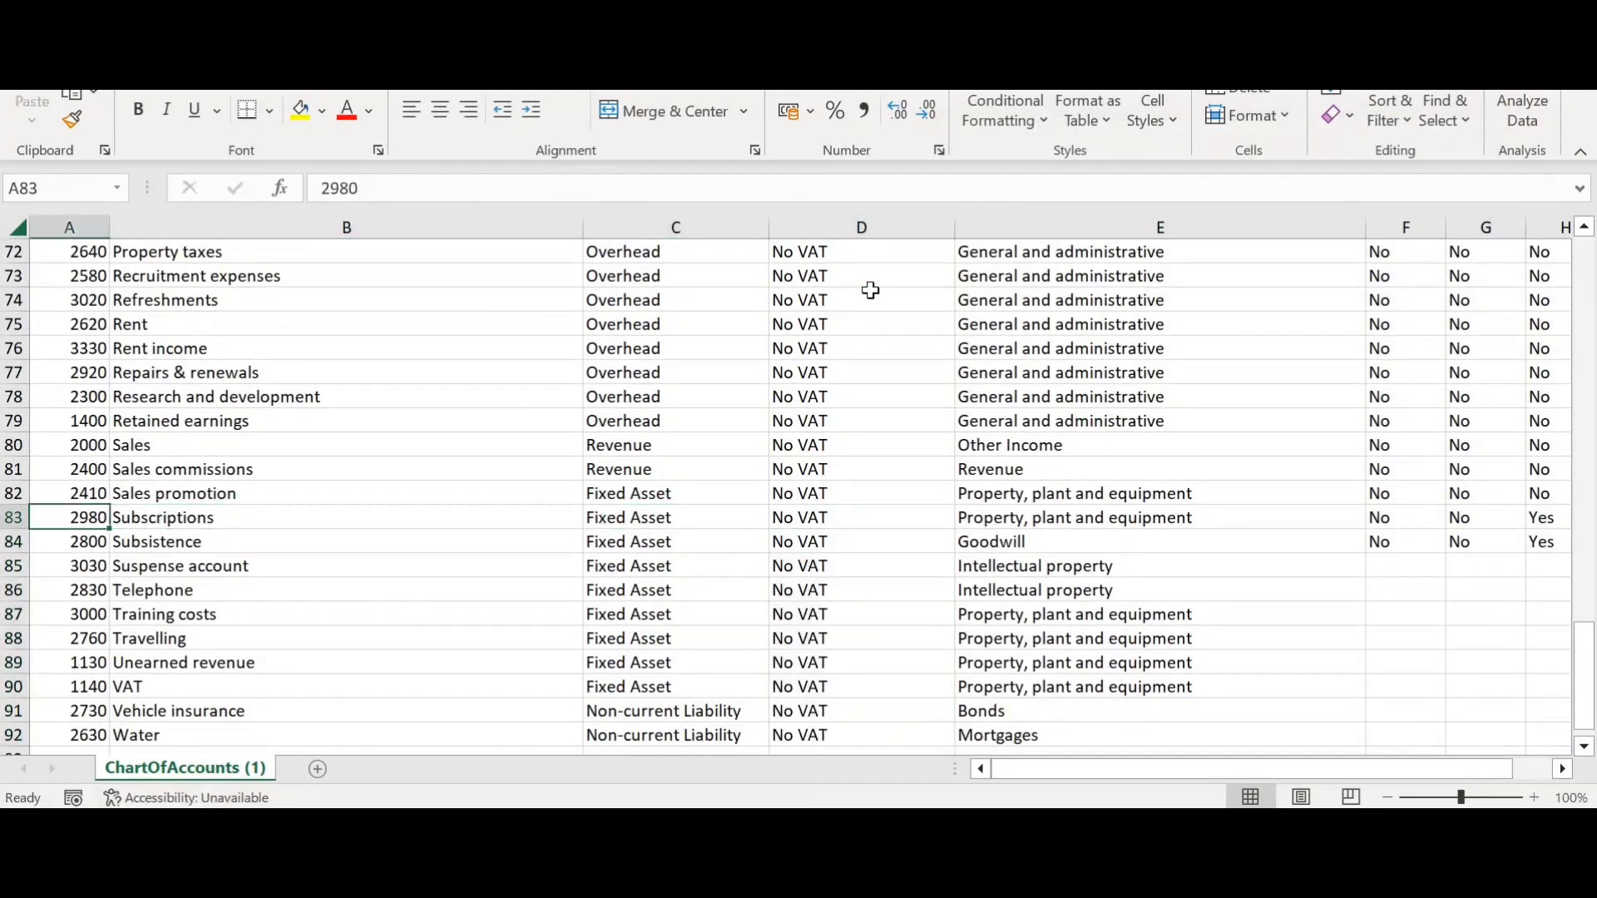
- Fill the row 84 values No, No and Yes in columns F to H down to the last account in row 92
key(Down)
key(Down)
key(Down)
key(Right)
key(Right)
key(Right)
key(Right)
key(Right)
key(Right)
key(Up)
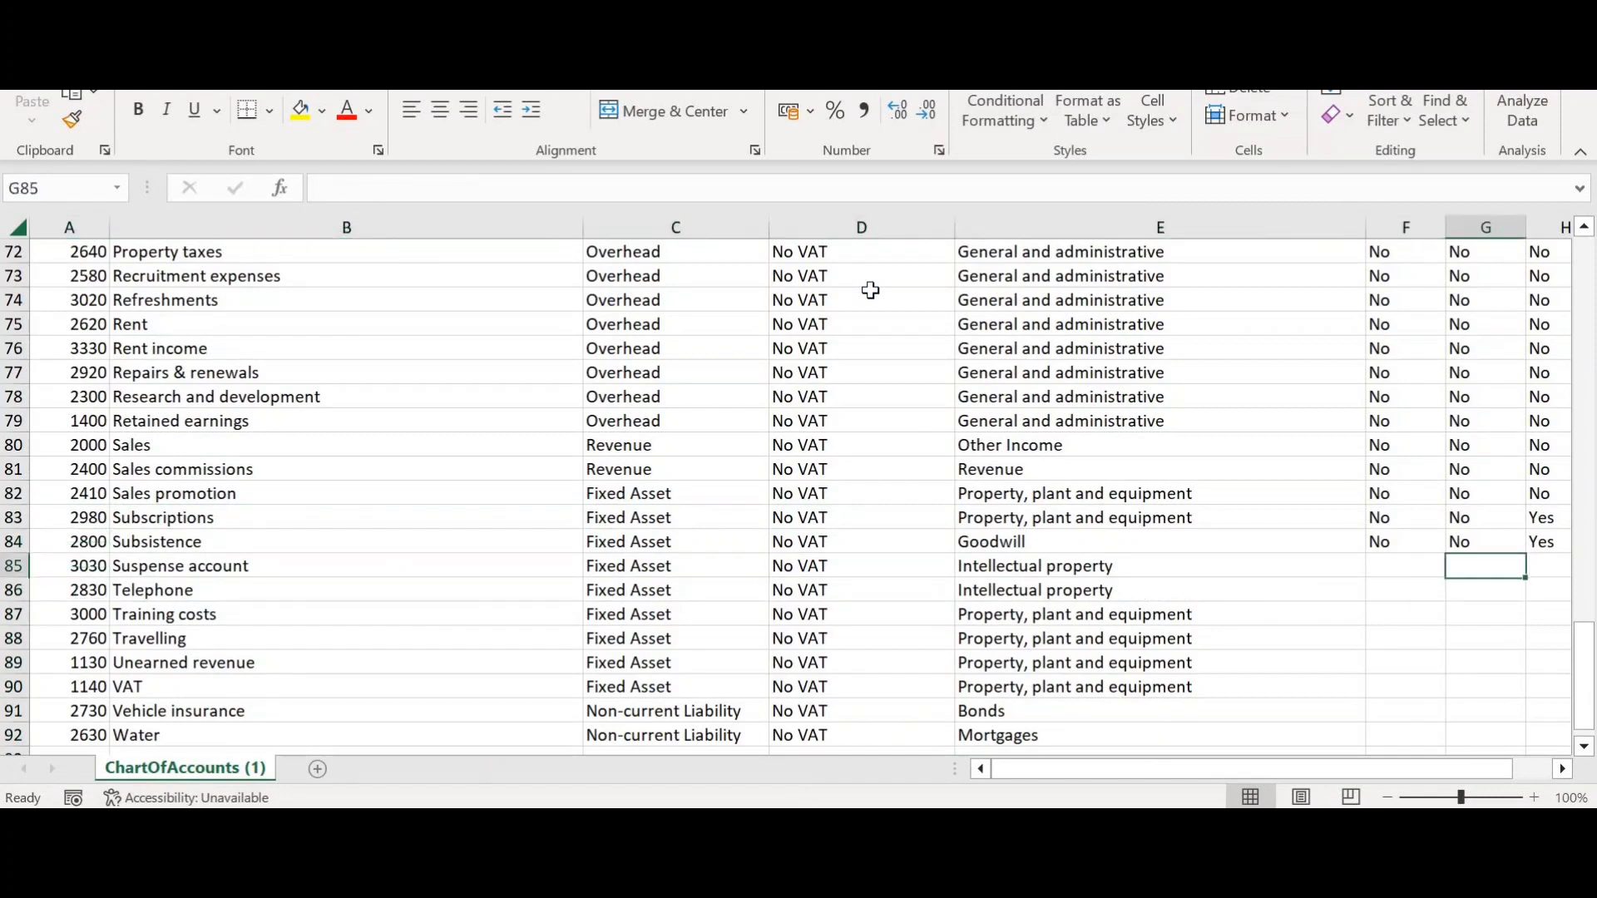
key(Up)
key(Left)
key(shift+Right)
key(shift+Right)
key(shift+Down)
key(shift+Down)
key(shift+Down)
key(shift+Down)
key(shift+Down)
key(shift+Down)
key(shift+Down)
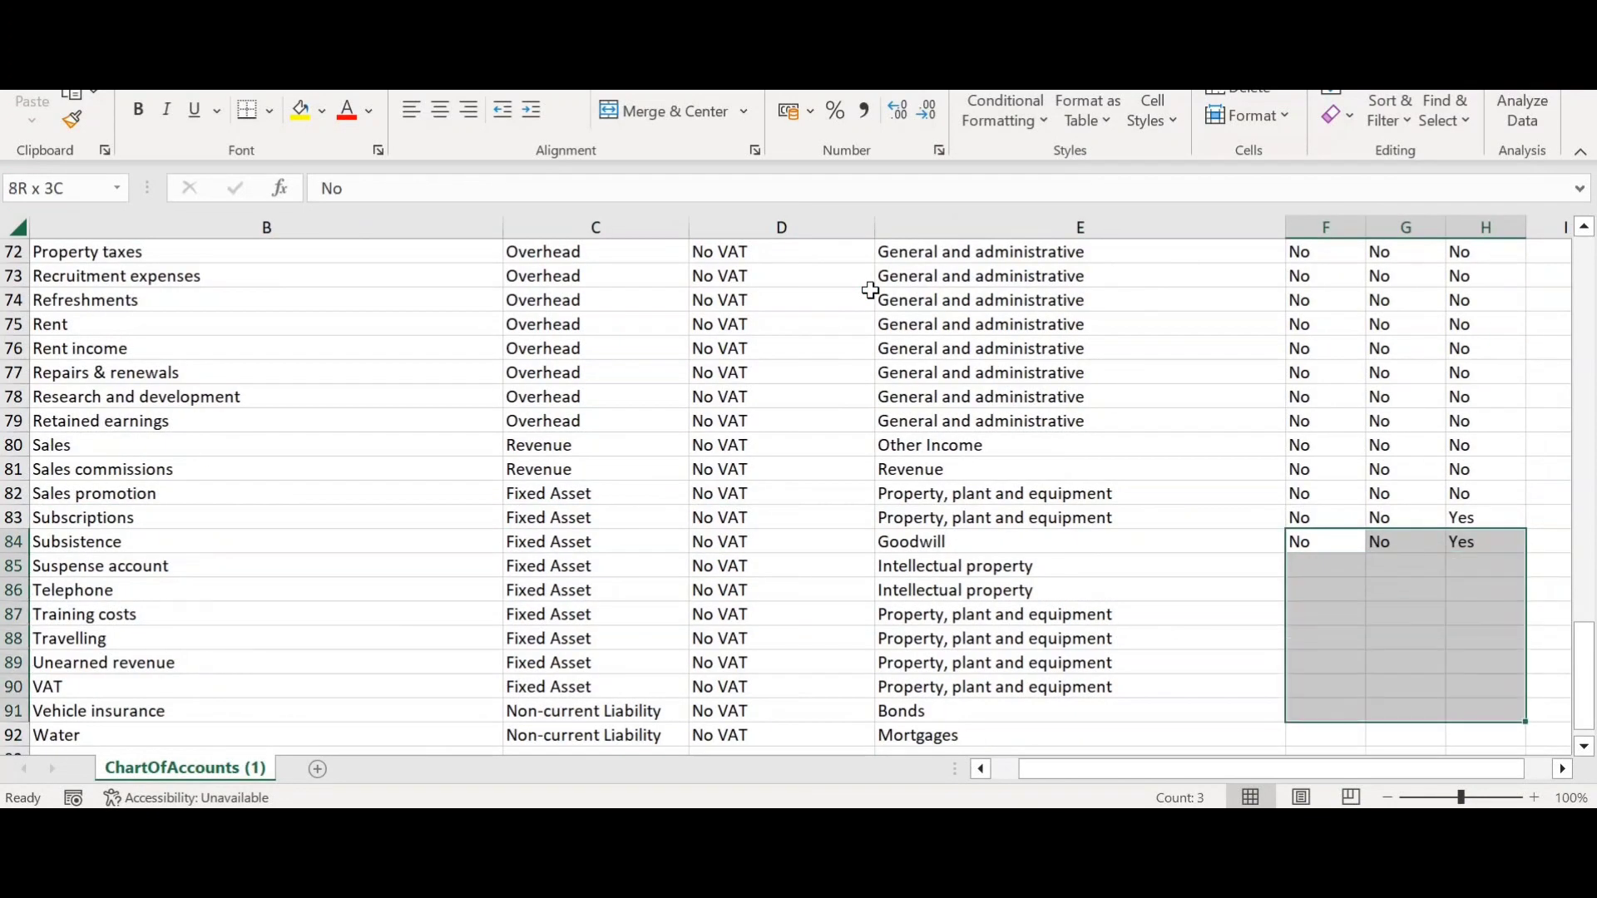
key(shift+Down)
key(shift+Up)
key(ctrl+d)
key(shift+Down)
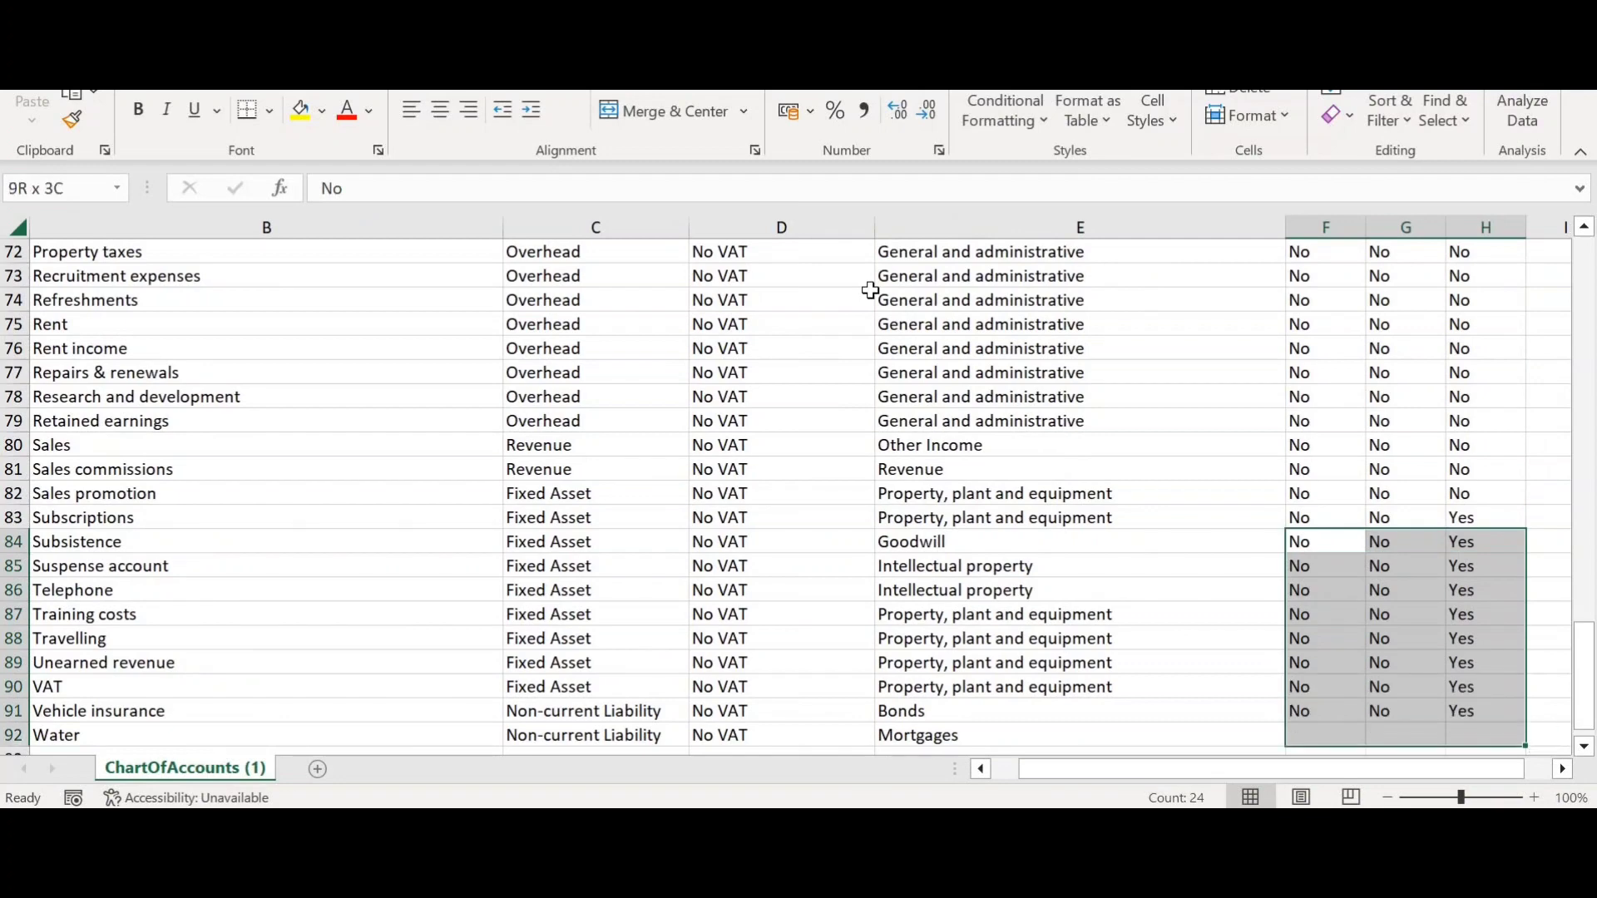
key(ctrl+d)
key(ctrl+Down)
key(Down)
key(Down)
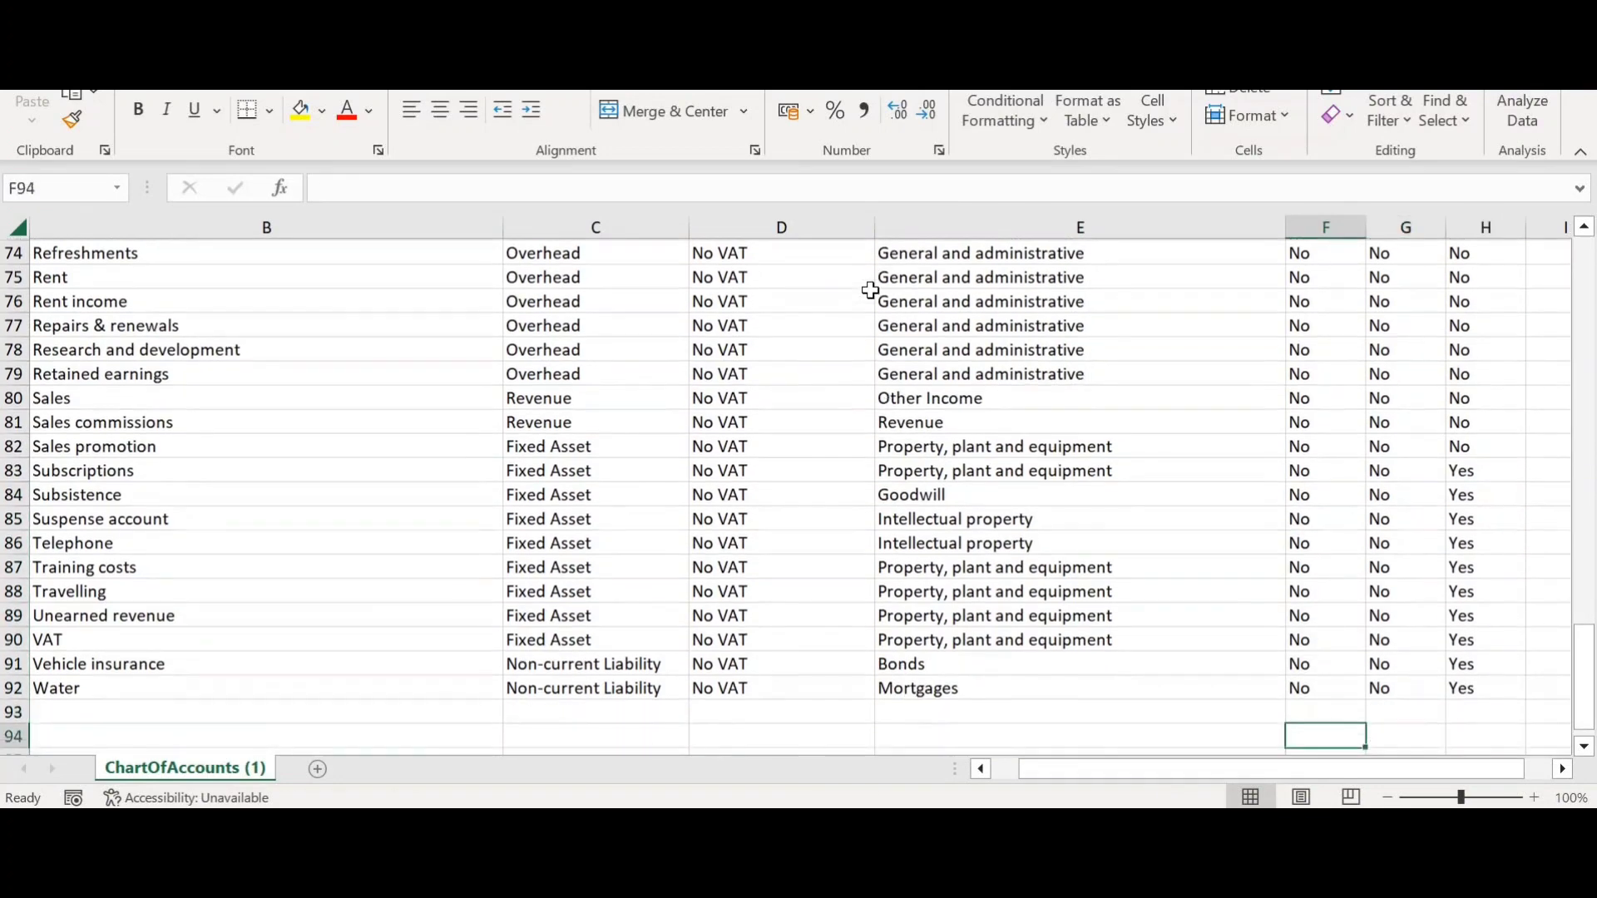
key(ctrl+Up)
key(ctrl+Left)
key(ctrl+Up)
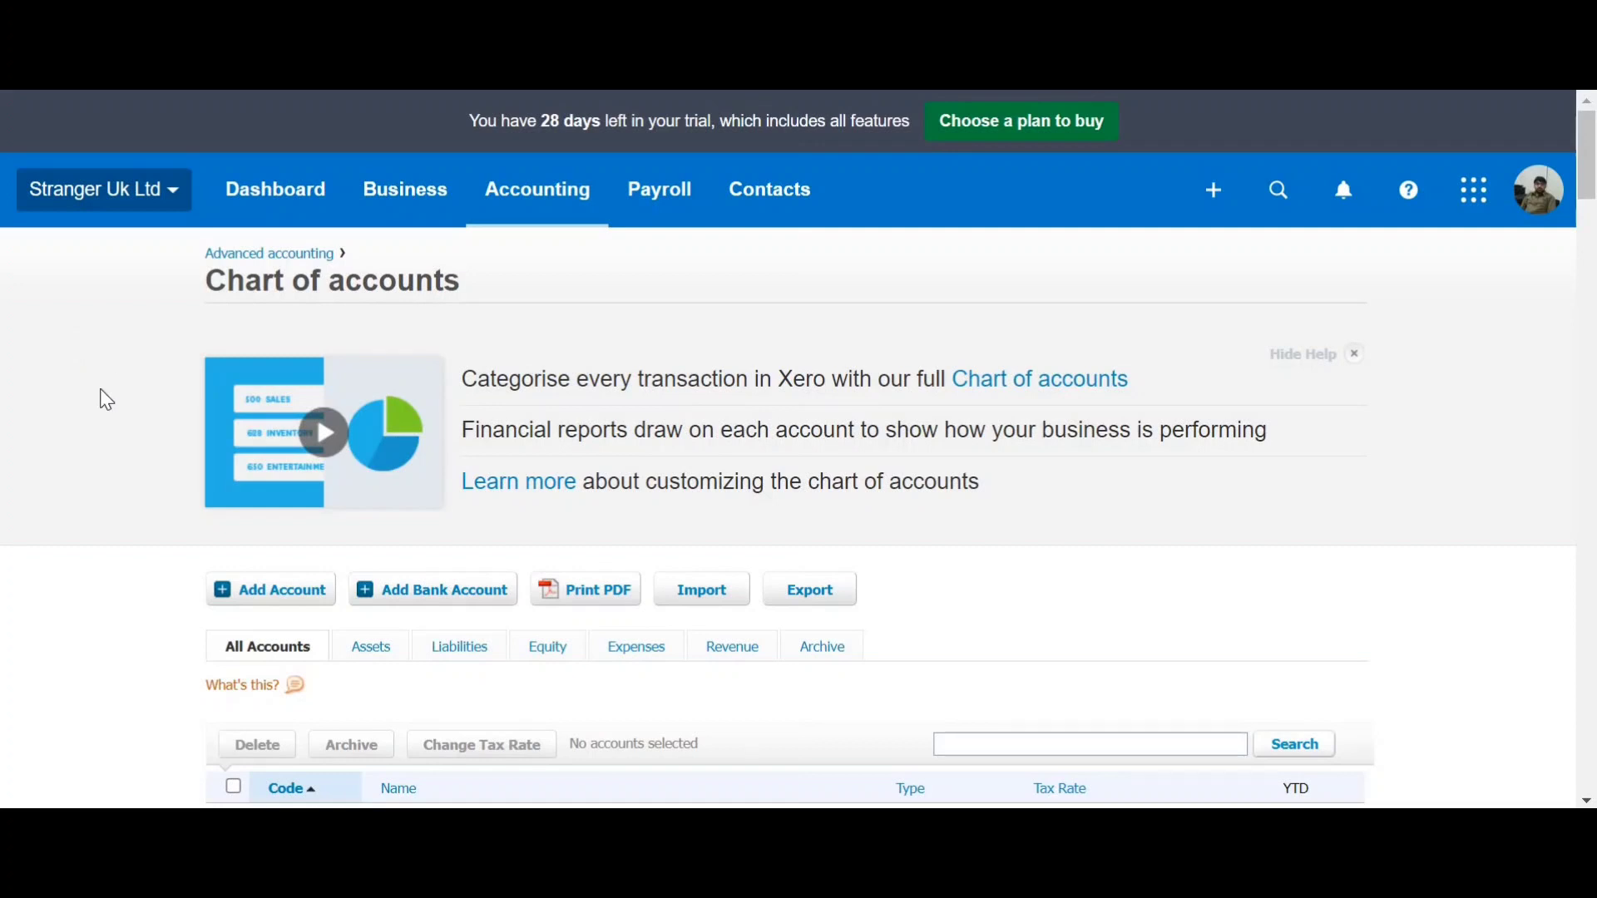
- Switch to Xero's Chart of accounts page and upload ChartofAccounts_new.csv through the chart of accounts import
scroll(99, 399, down, 1)
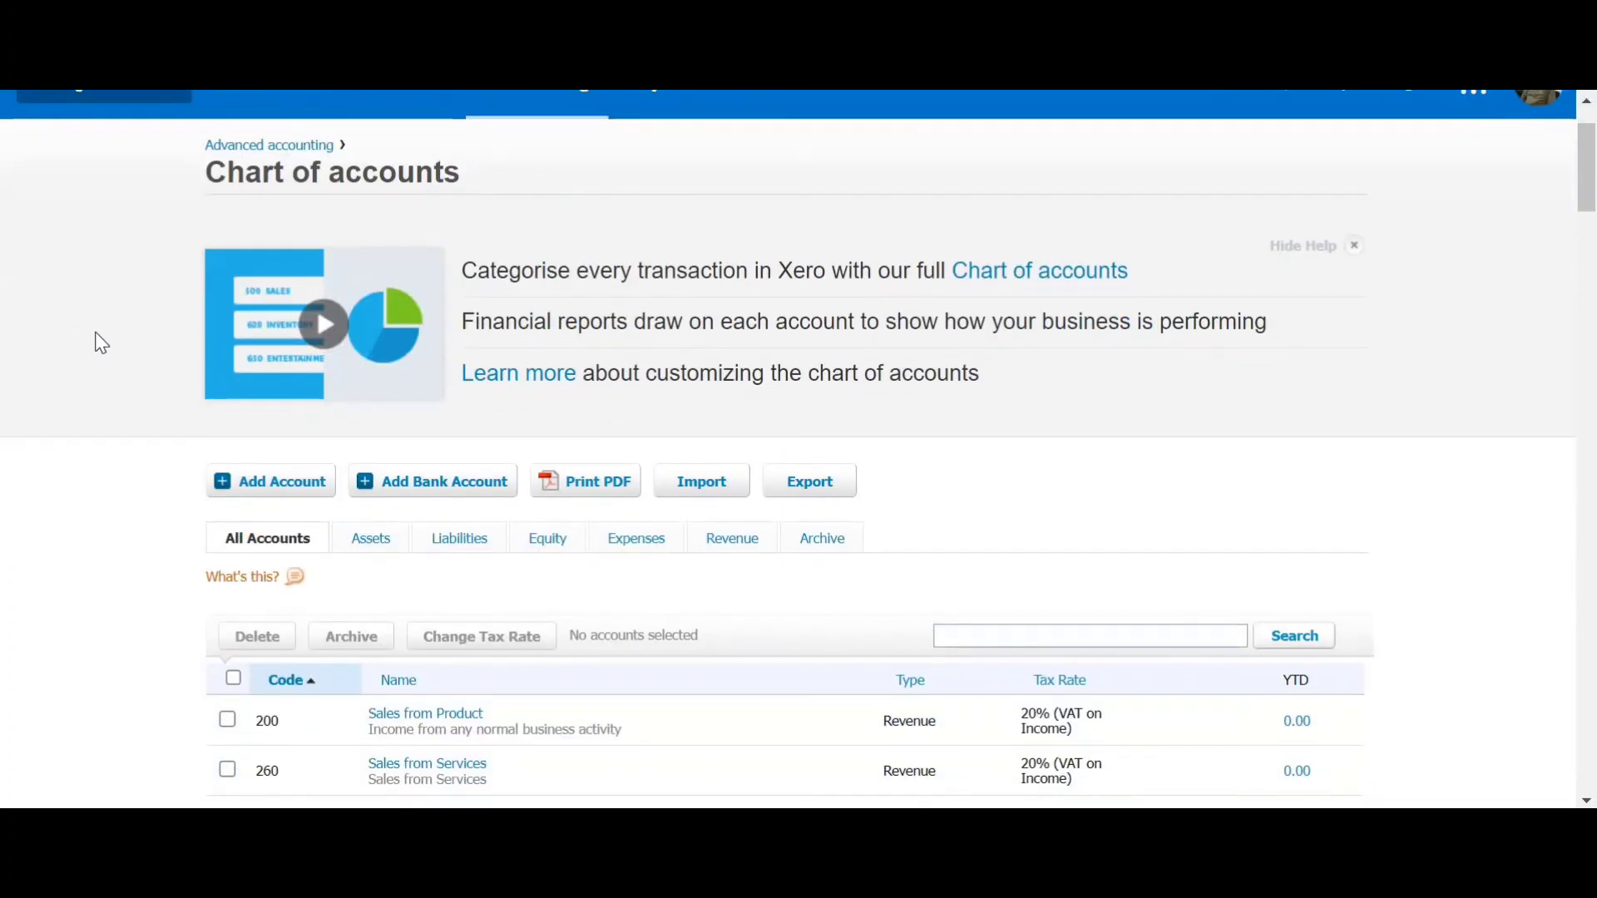
click(697, 484)
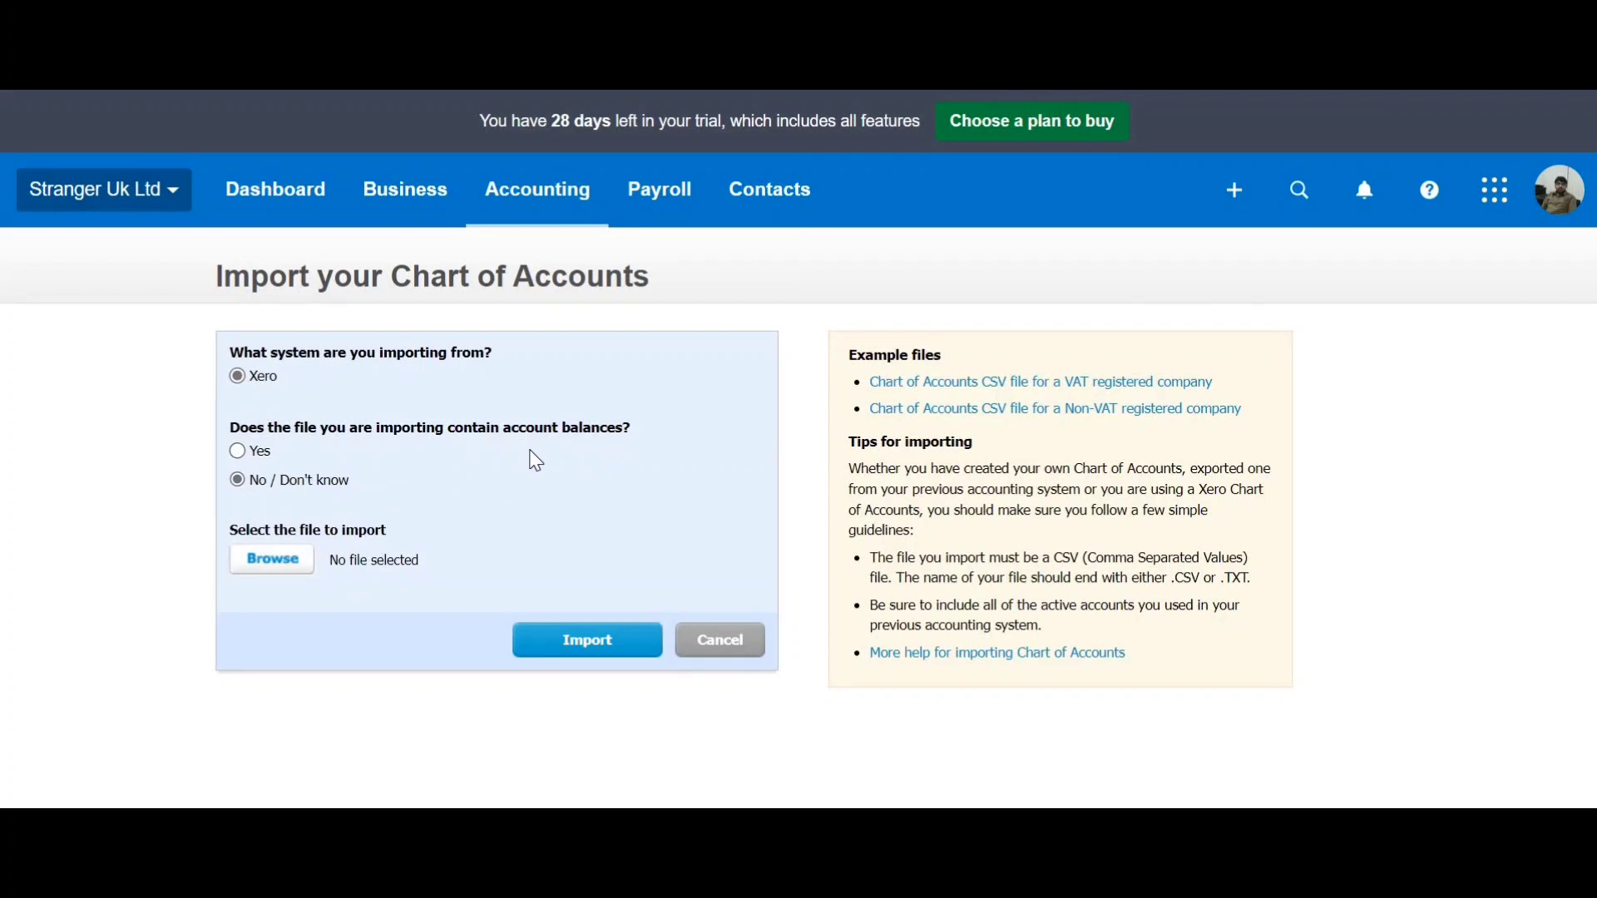
click(267, 566)
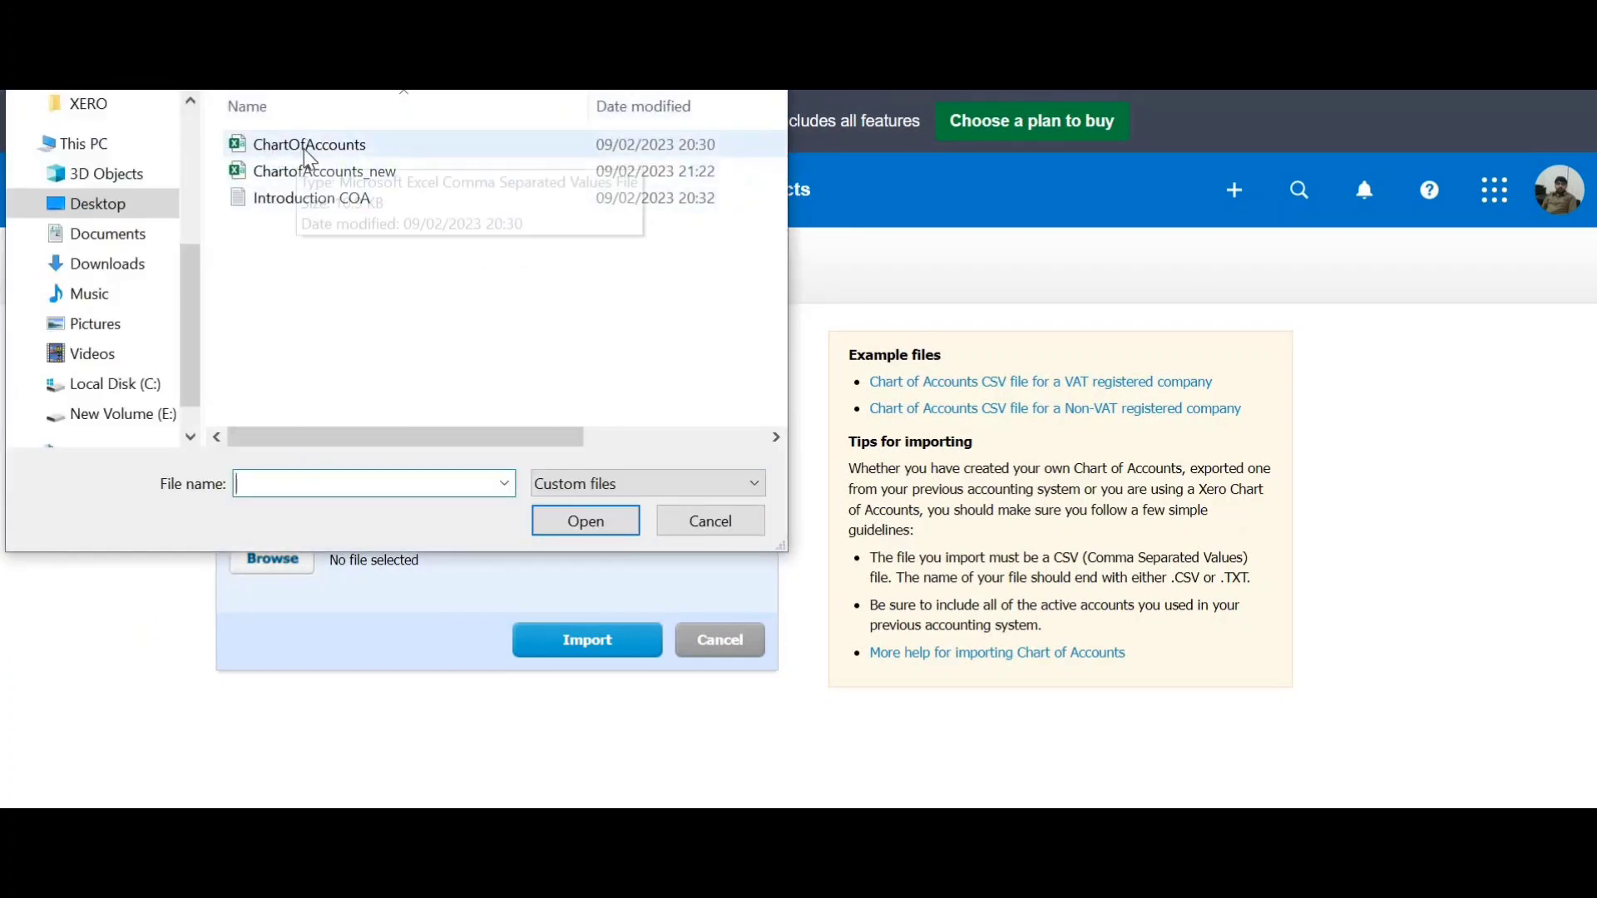
double_click(344, 184)
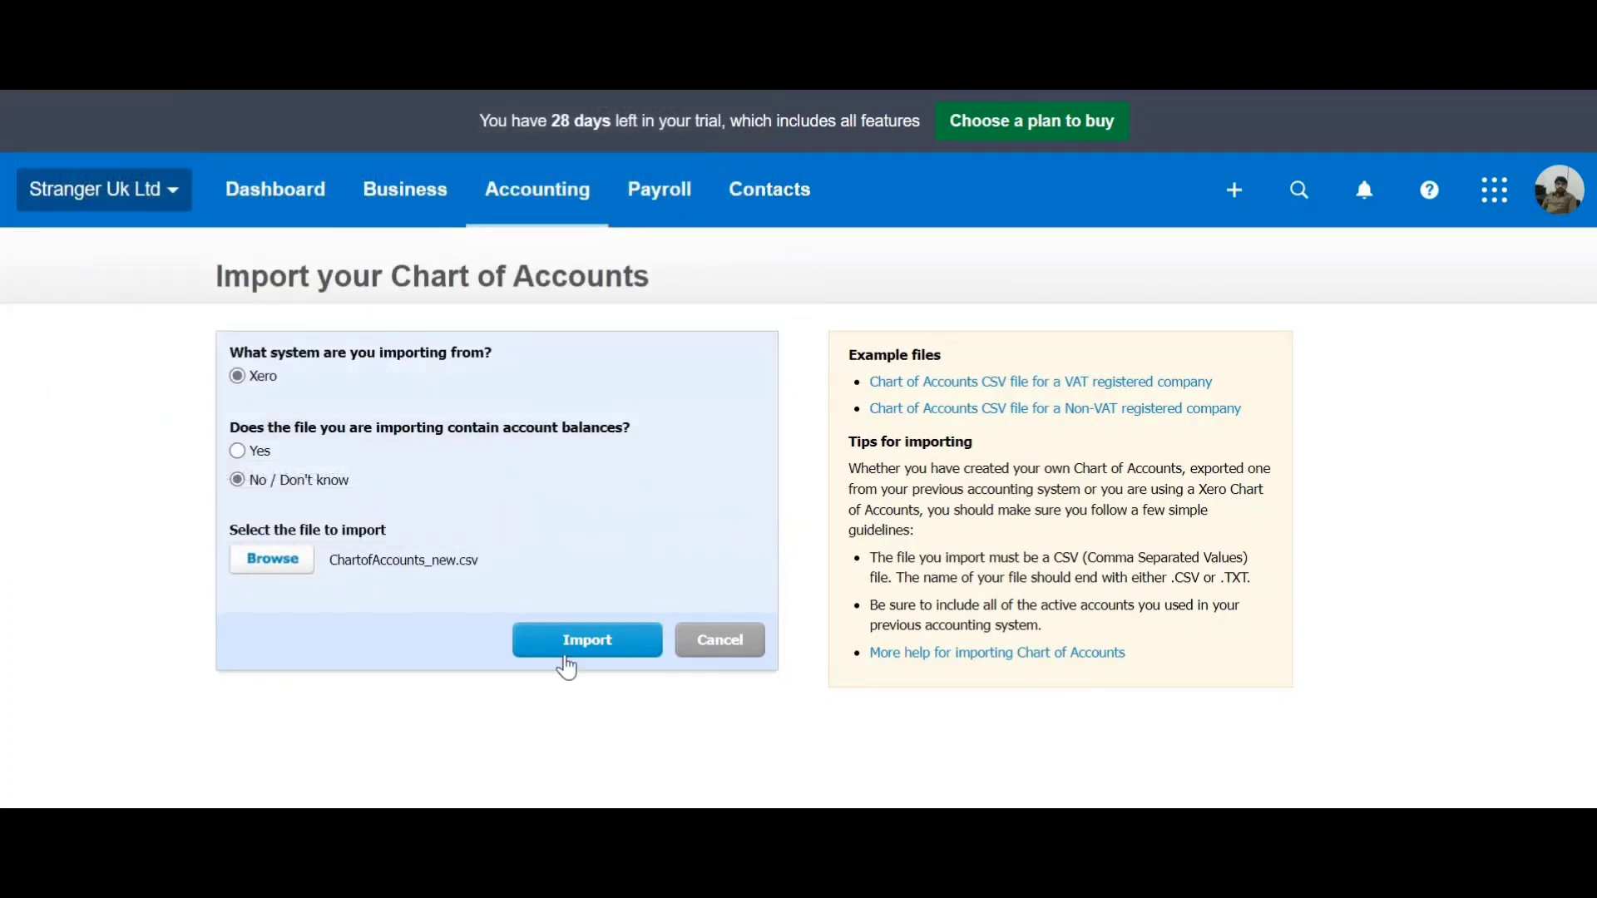
click(566, 643)
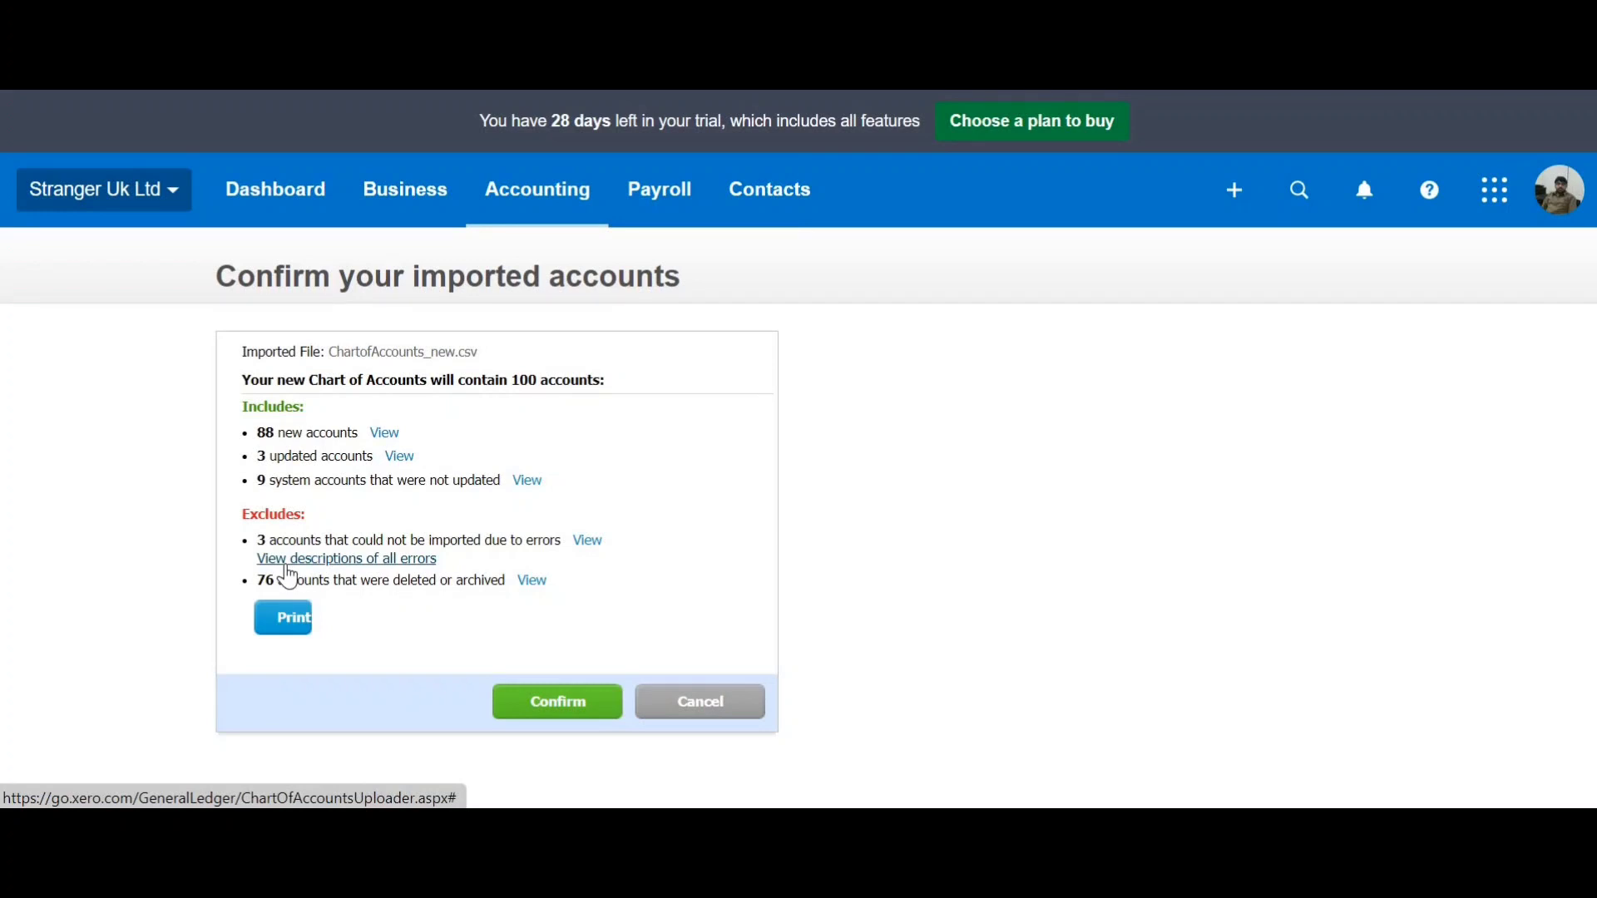
- Review the descriptions of all import errors, close them, and confirm the imported accounts
click(288, 566)
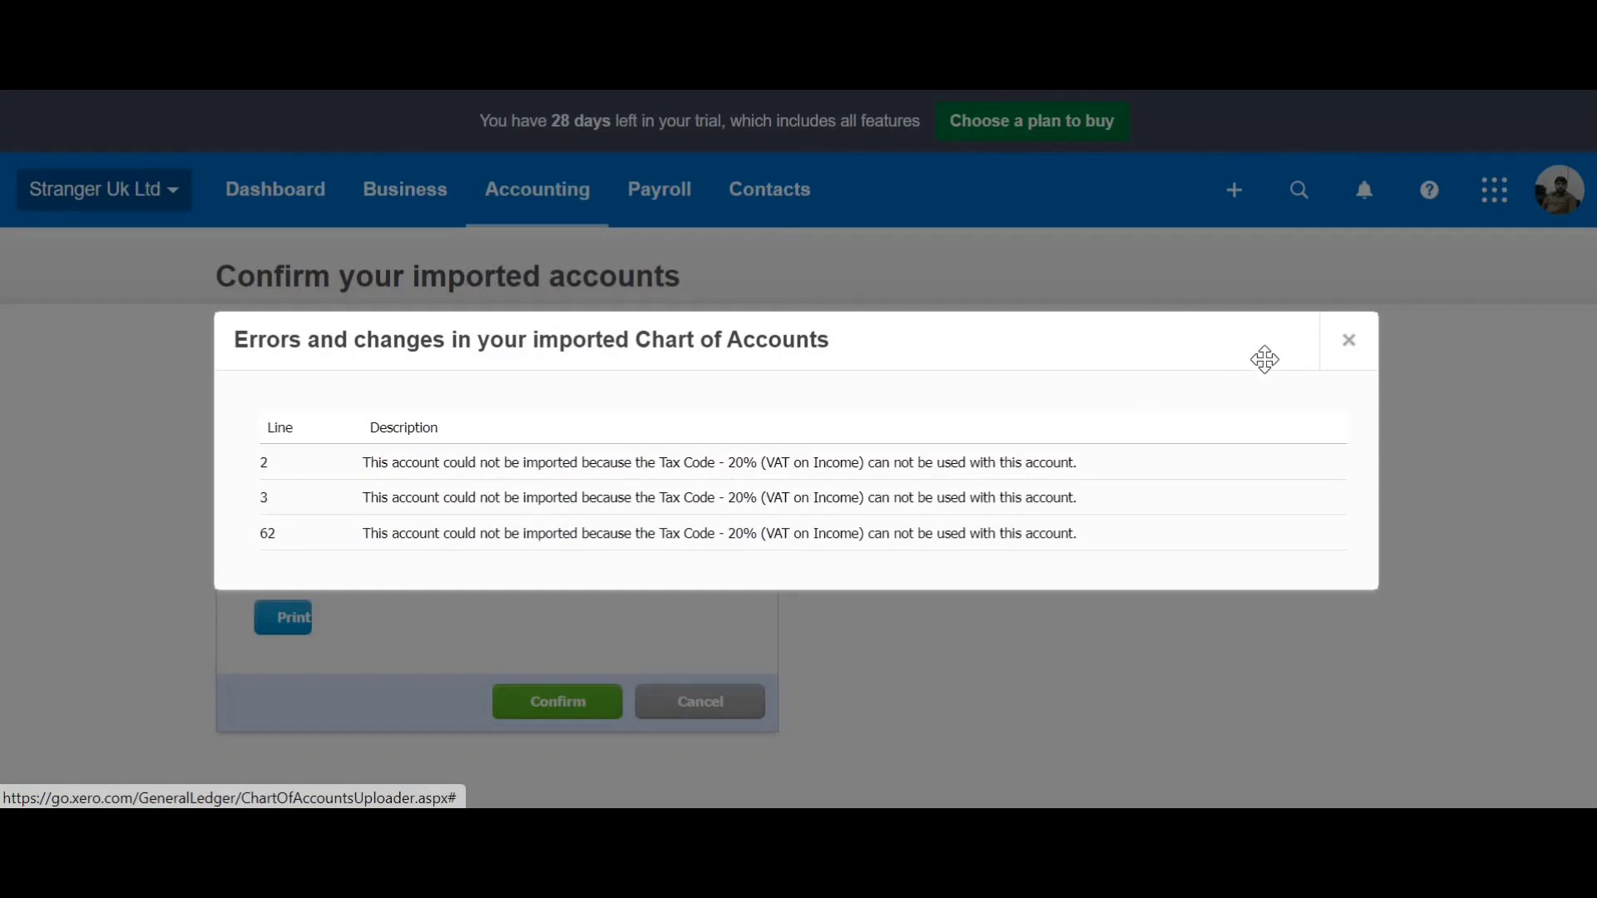
click(1346, 344)
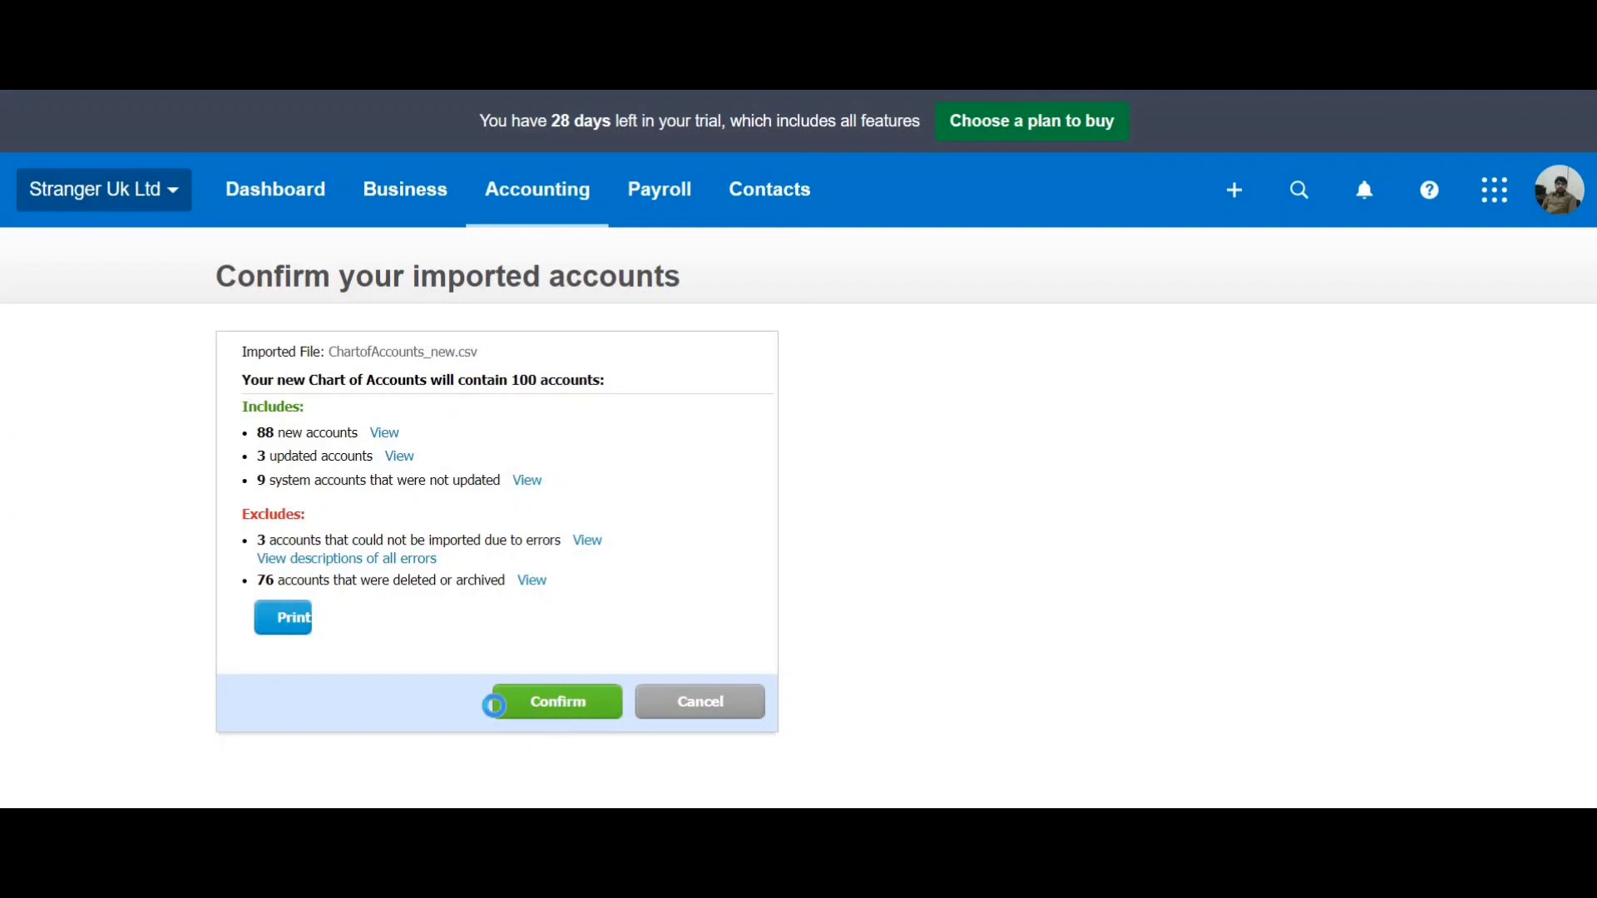
click(497, 703)
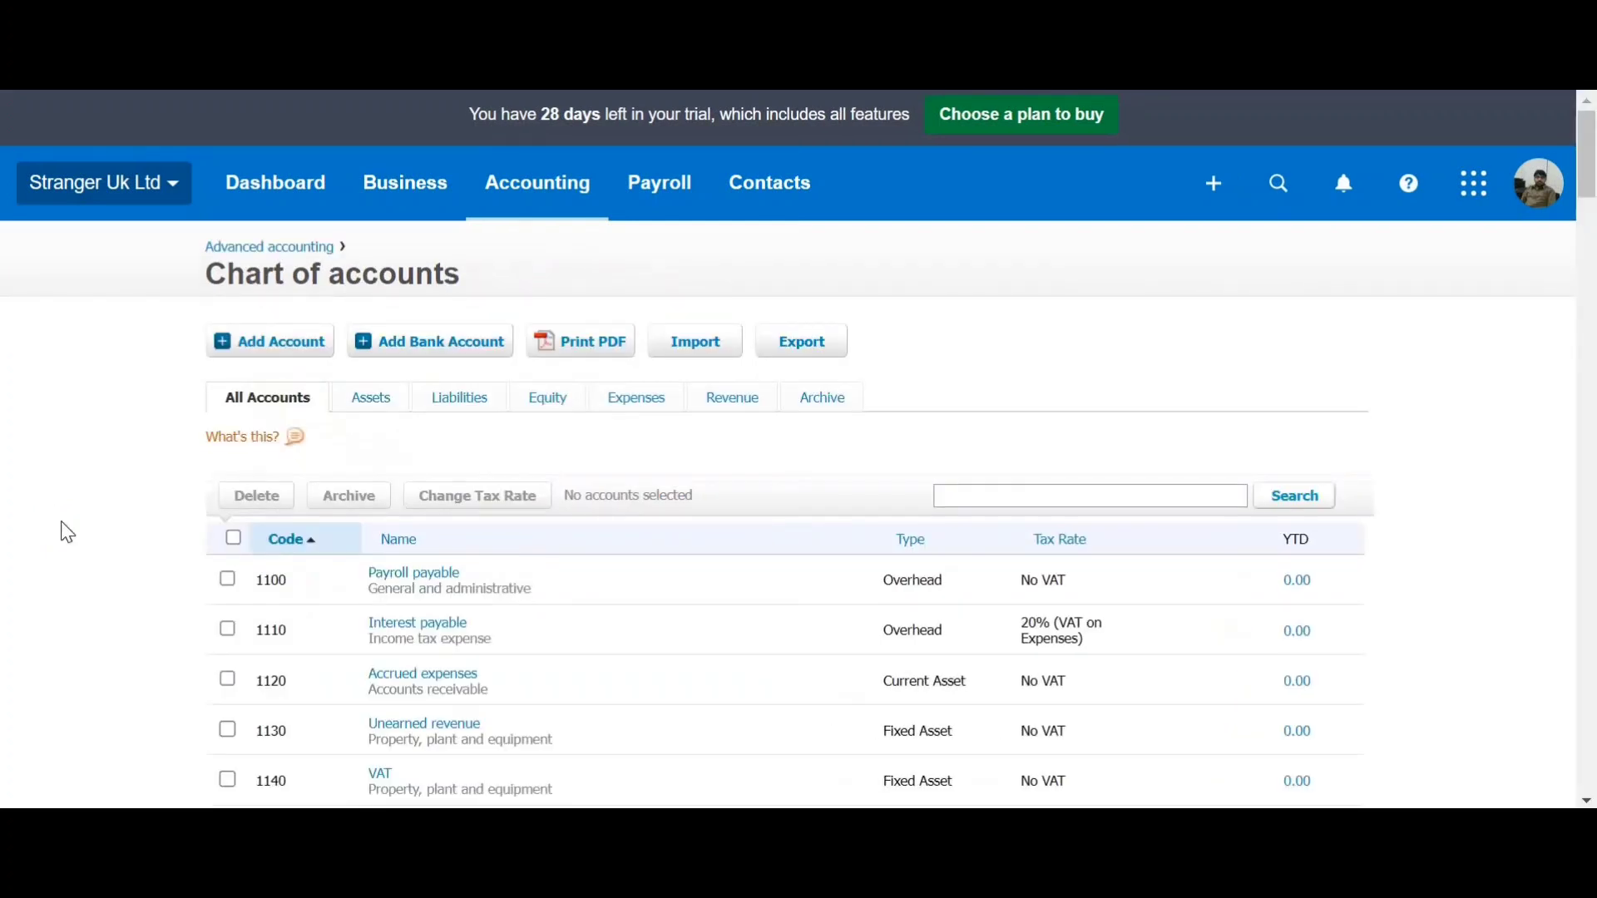
- Look through the imported chart of accounts to check the codes, names, descriptions, types and tax rates
scroll(189, 556, down, 2)
scroll(189, 556, down, 4)
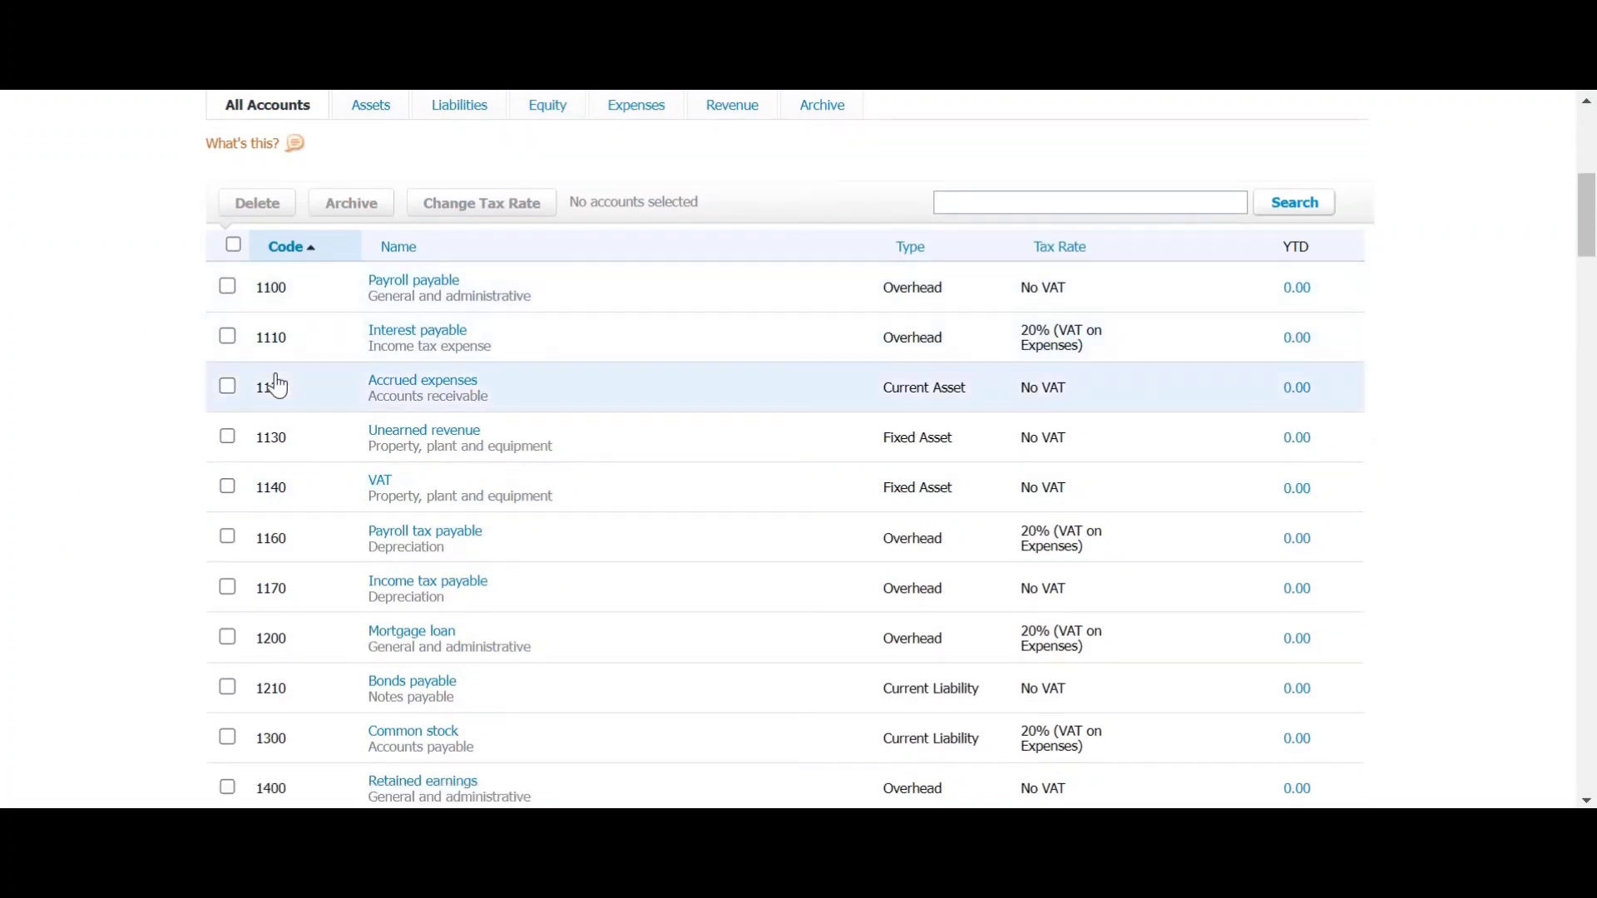
scroll(278, 385, down, 1)
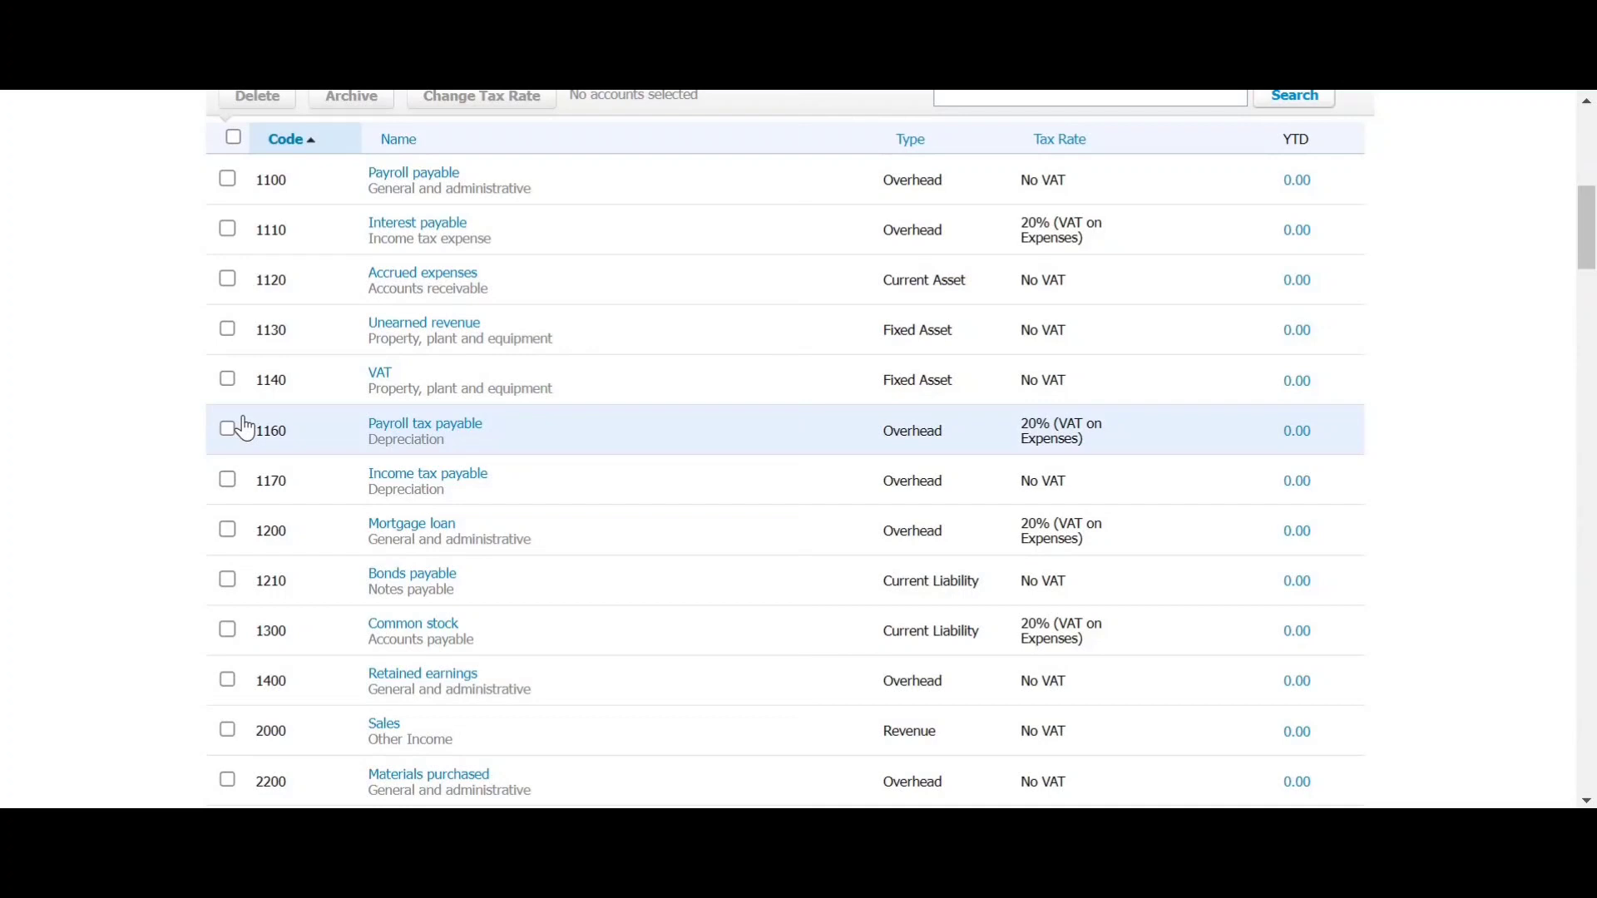
scroll(246, 428, down, 6)
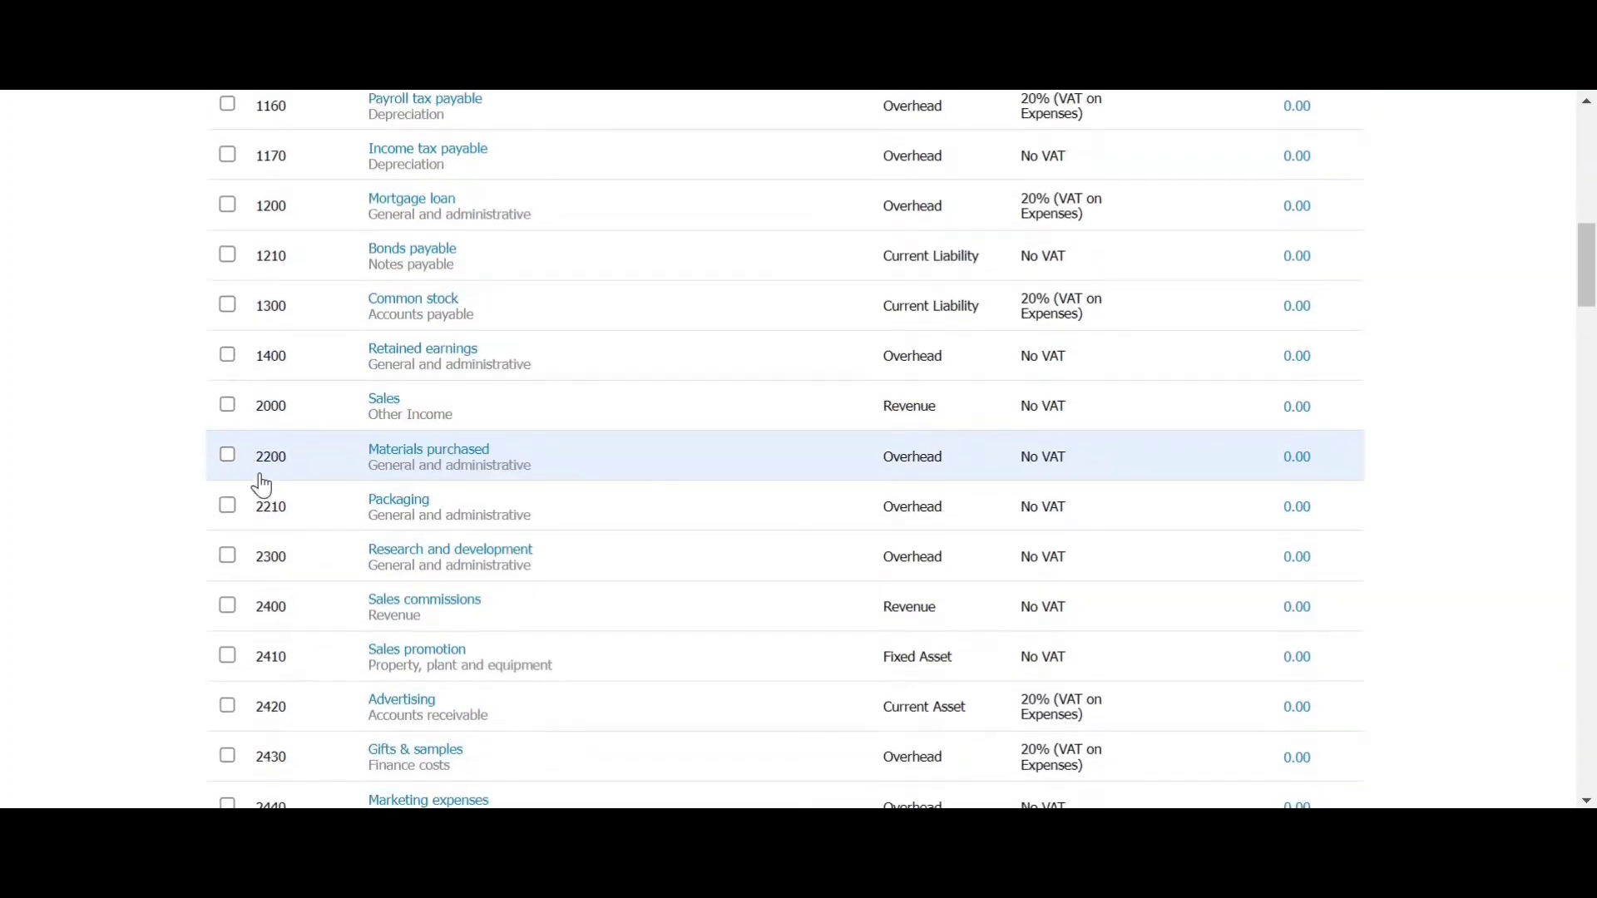
scroll(263, 499, down, 2)
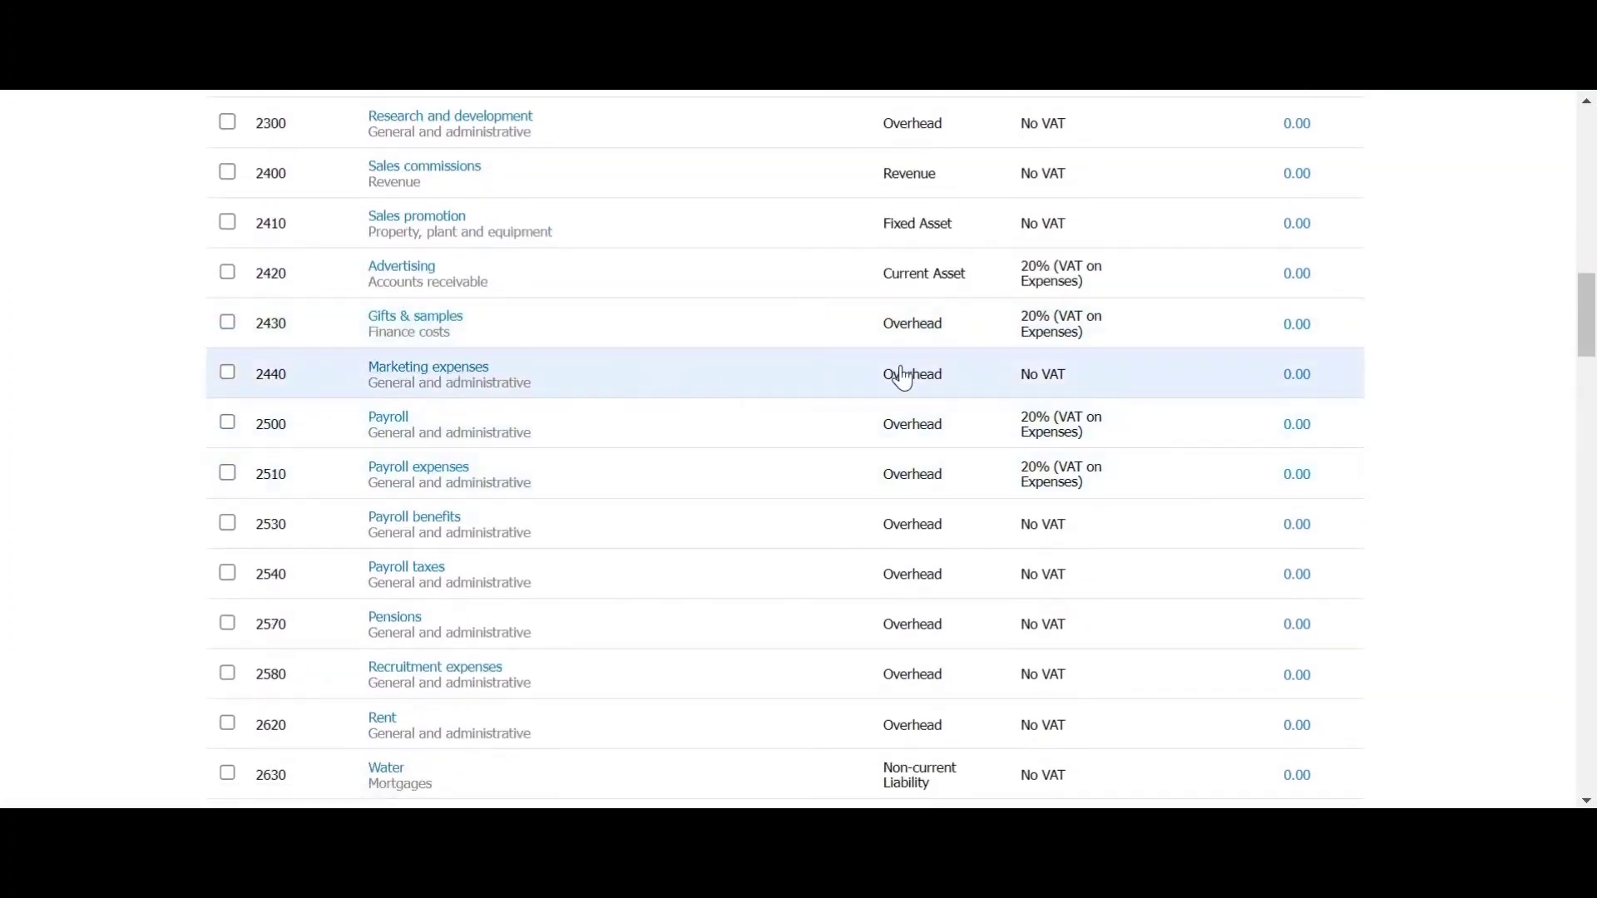
scroll(1140, 453, down, 3)
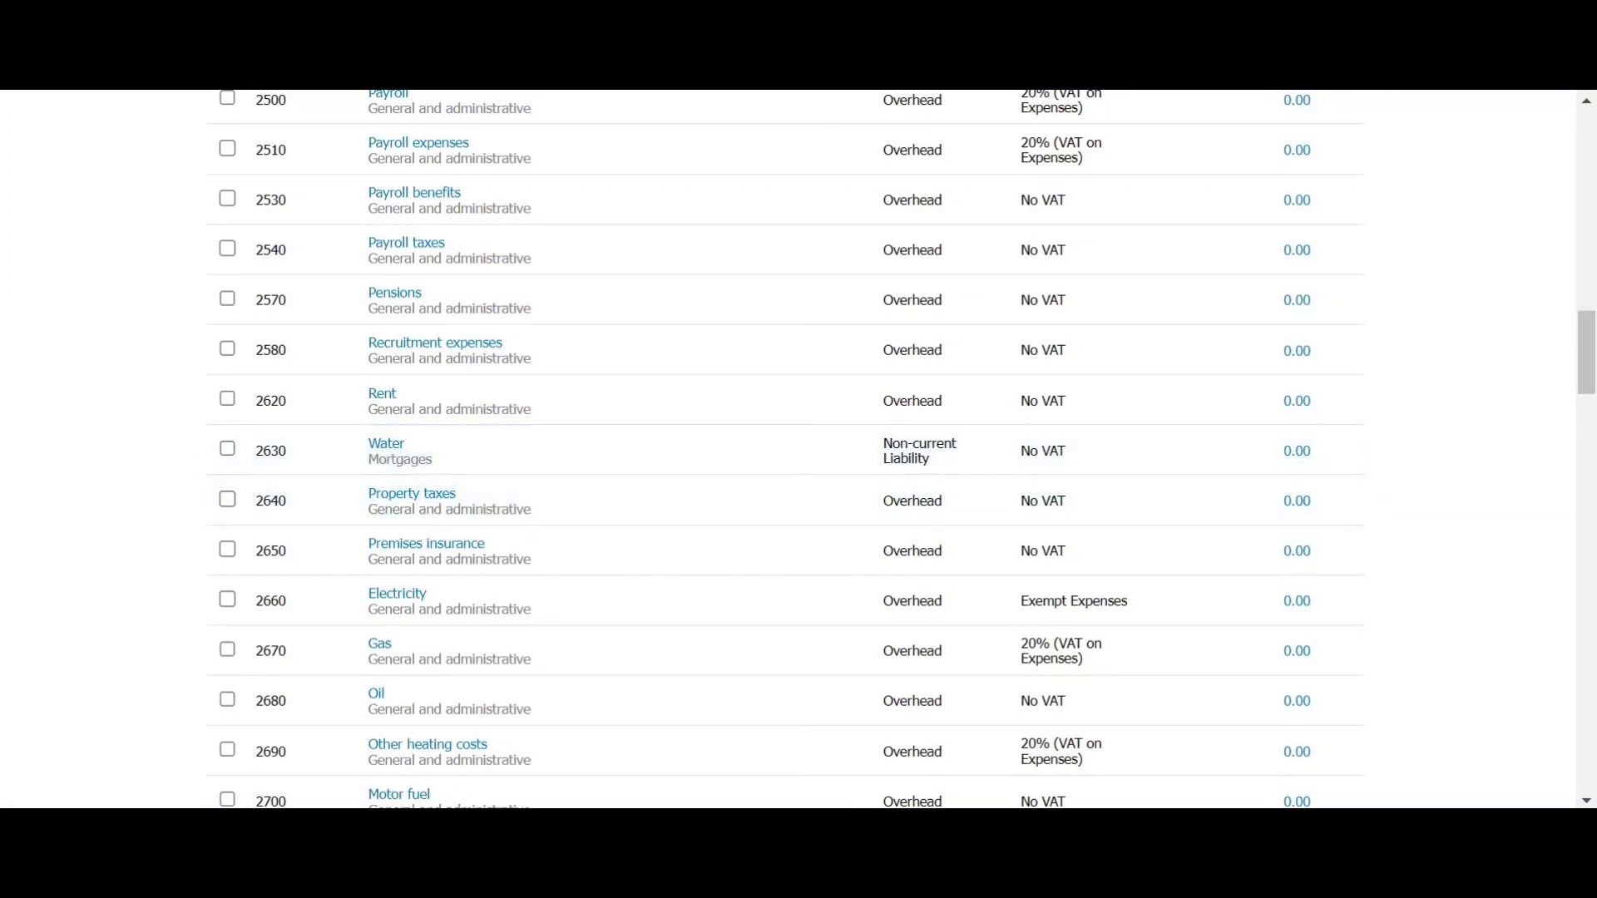
scroll(148, 497, up, 3)
scroll(150, 497, up, 15)
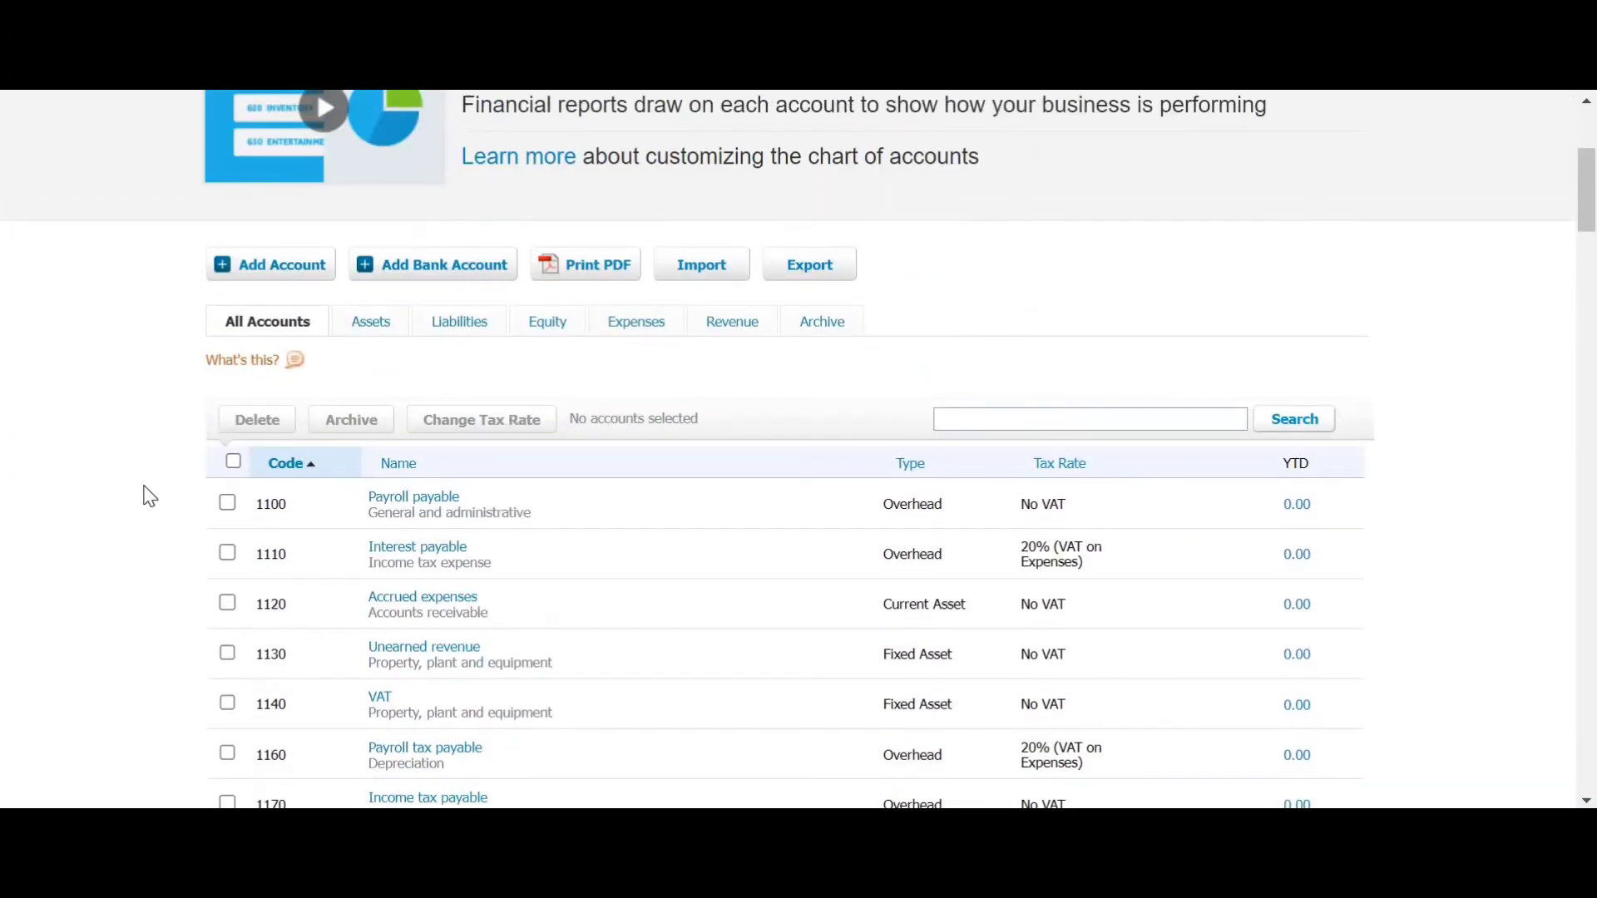
scroll(150, 496, down, 5)
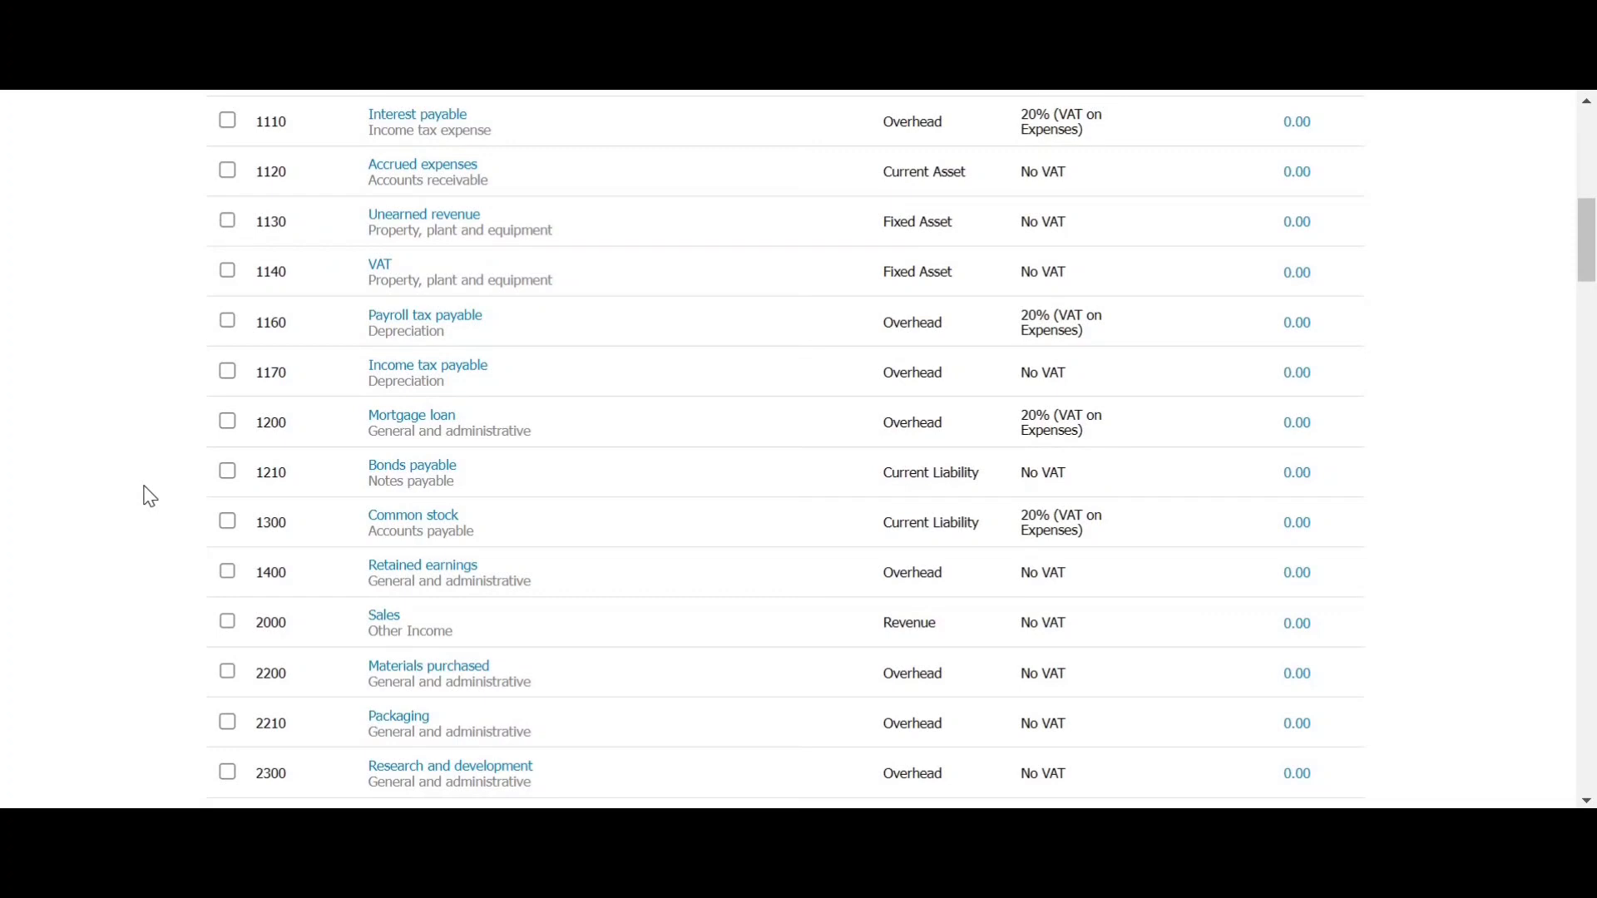
scroll(150, 496, up, 5)
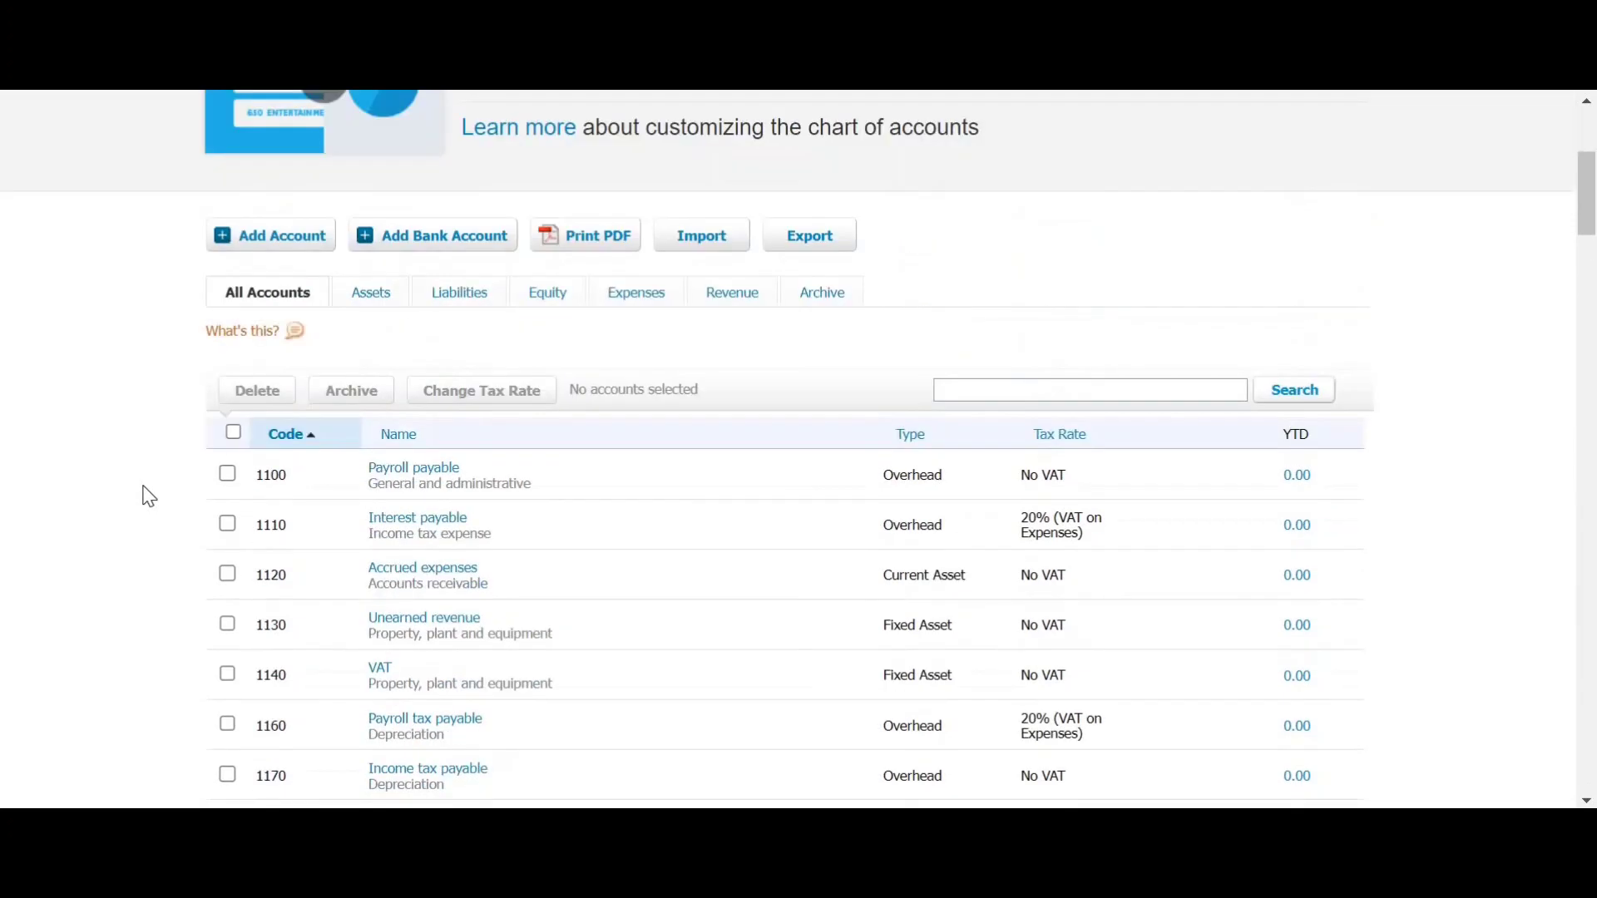